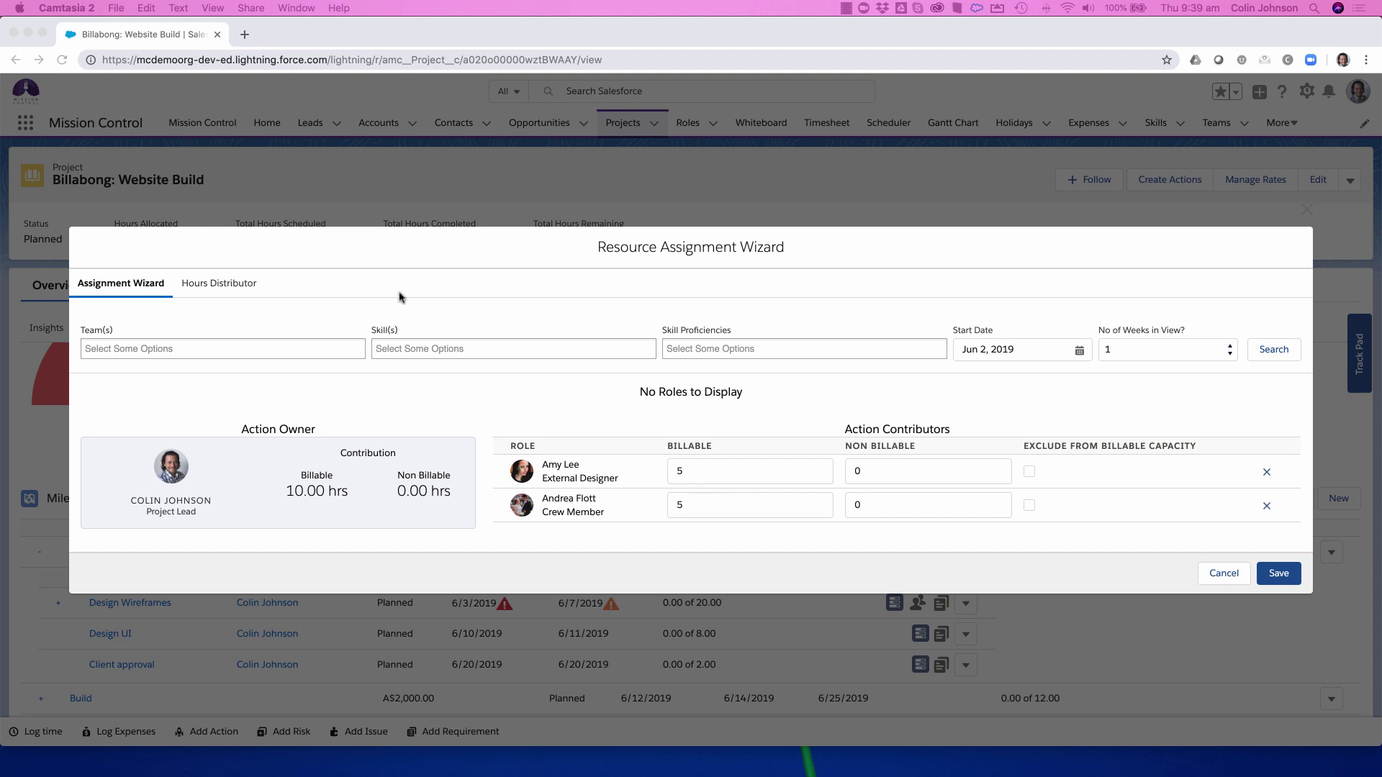
Step: In the Hours Distributor, set the External Designer's billable hours to 0 on 6/3, 0 on 6/4 and 3 on 6/5
click(197, 285)
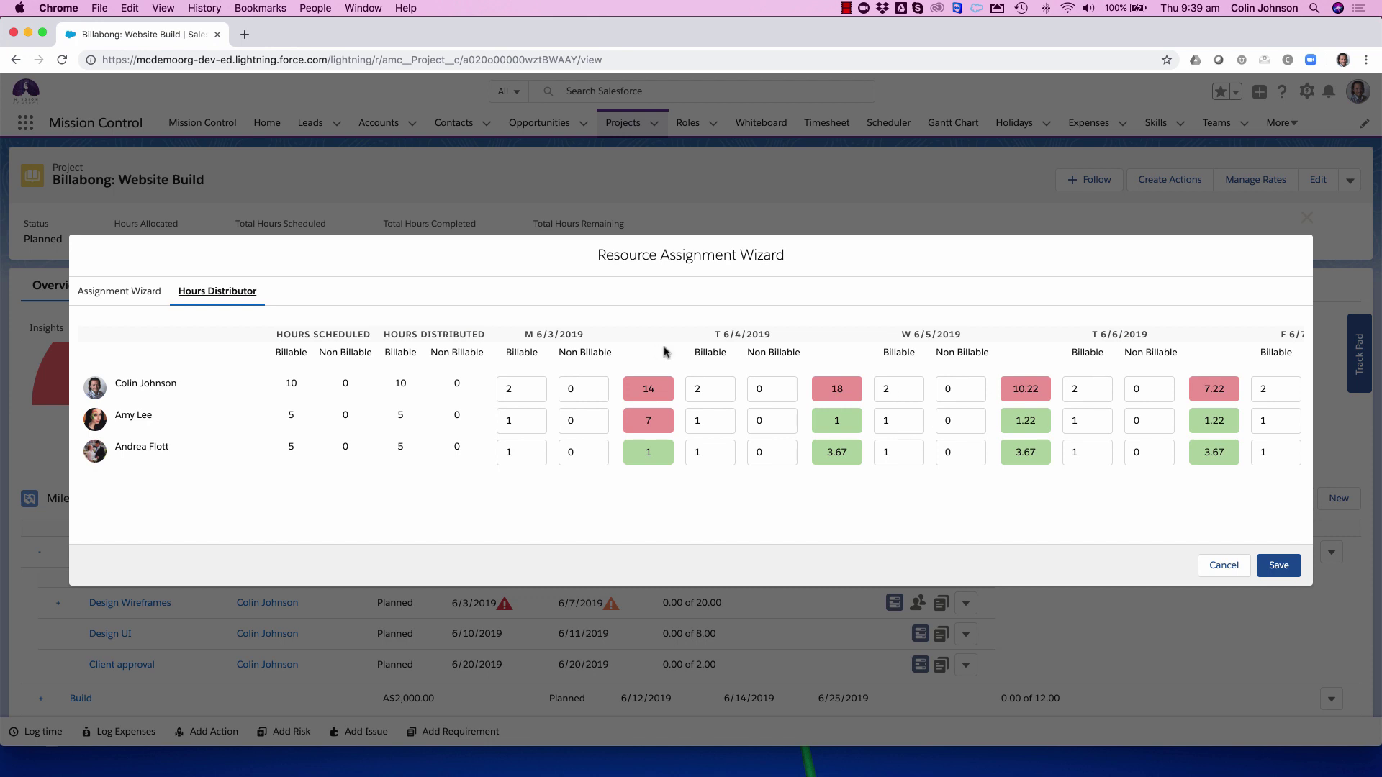
click(513, 388)
click(515, 419)
click(712, 418)
key(BackSpace)
text(0)
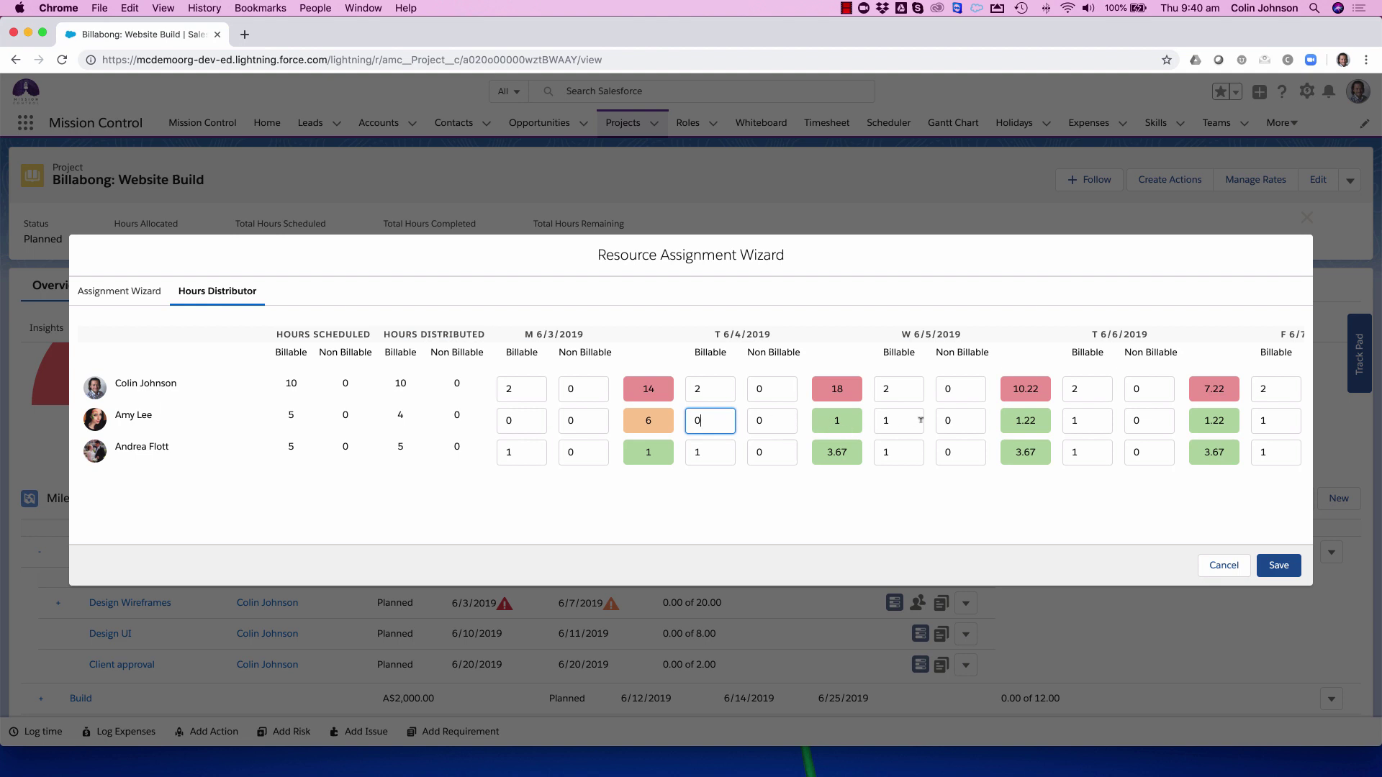
click(899, 418)
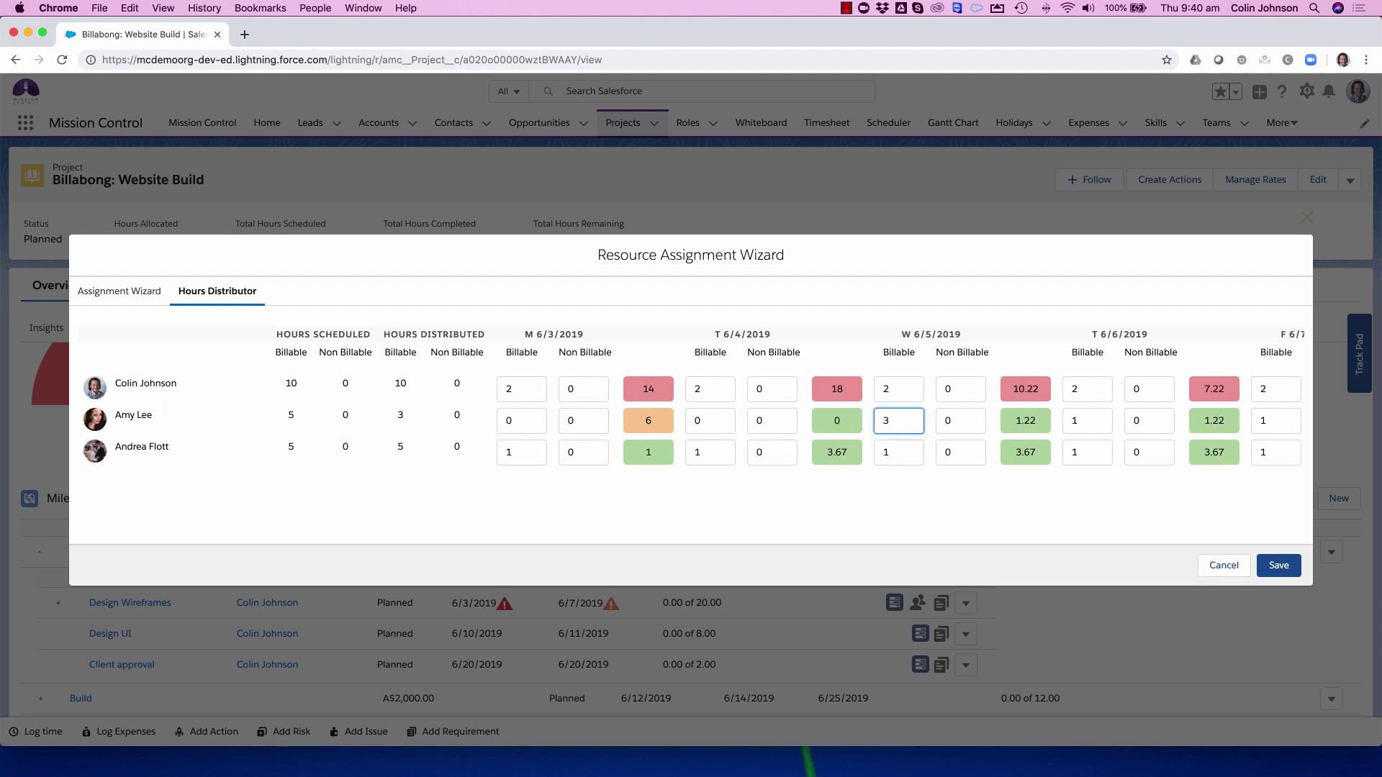
text(3)
Step: Set the Project Lead's billable hours to 5 on 6/3, 0 on 6/4, 0 on 6/5 and 1 on 6/6
click(898, 388)
click(517, 387)
text(5)
click(702, 389)
key(BackSpace)
text(0)
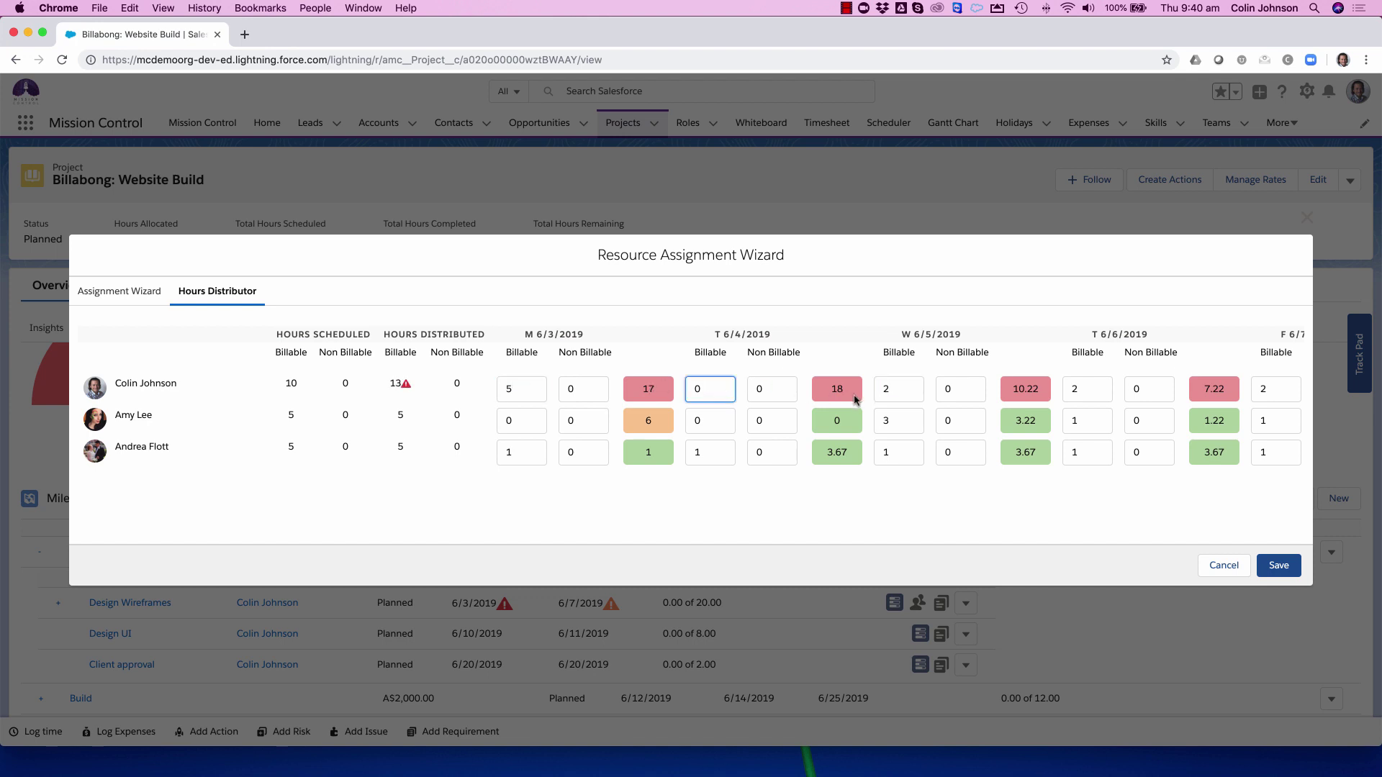
click(896, 389)
text(0)
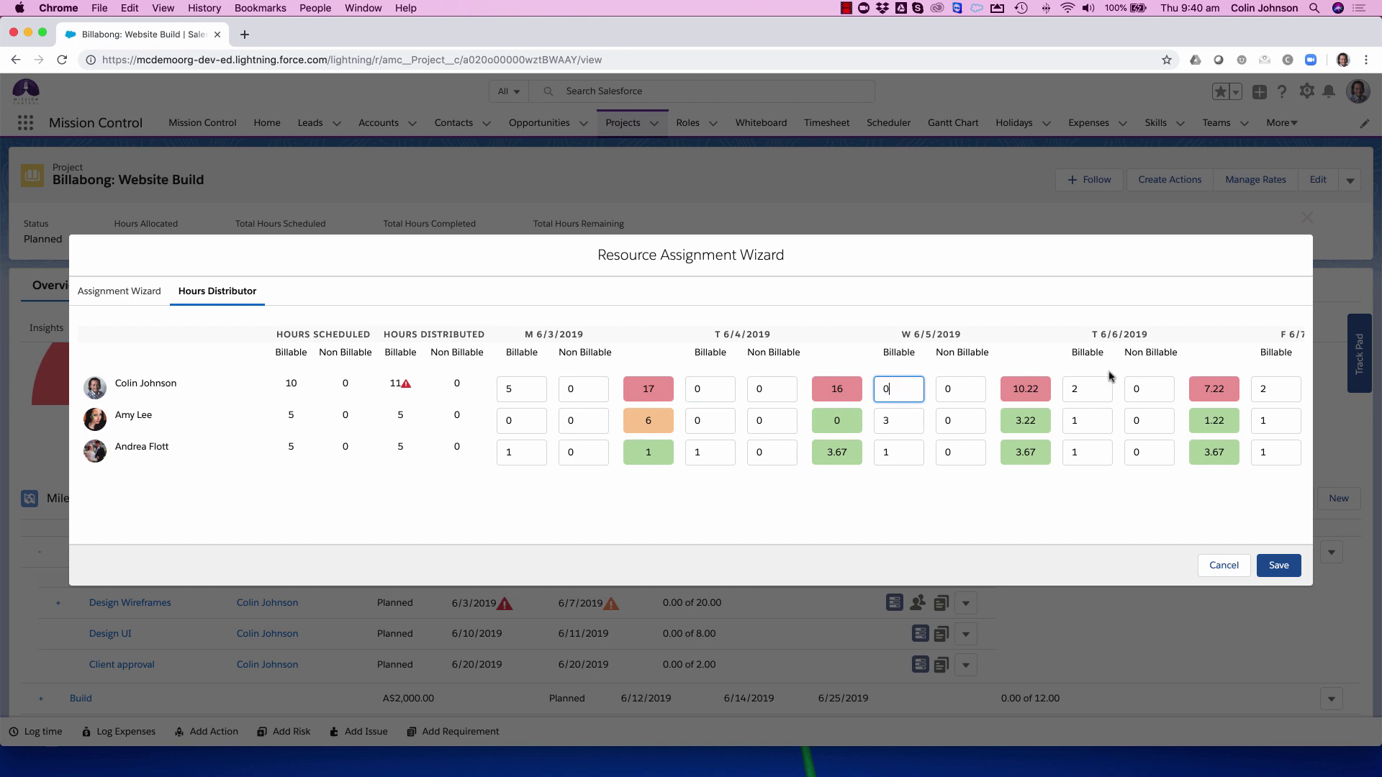
click(1092, 387)
key(BackSpace)
text(1)
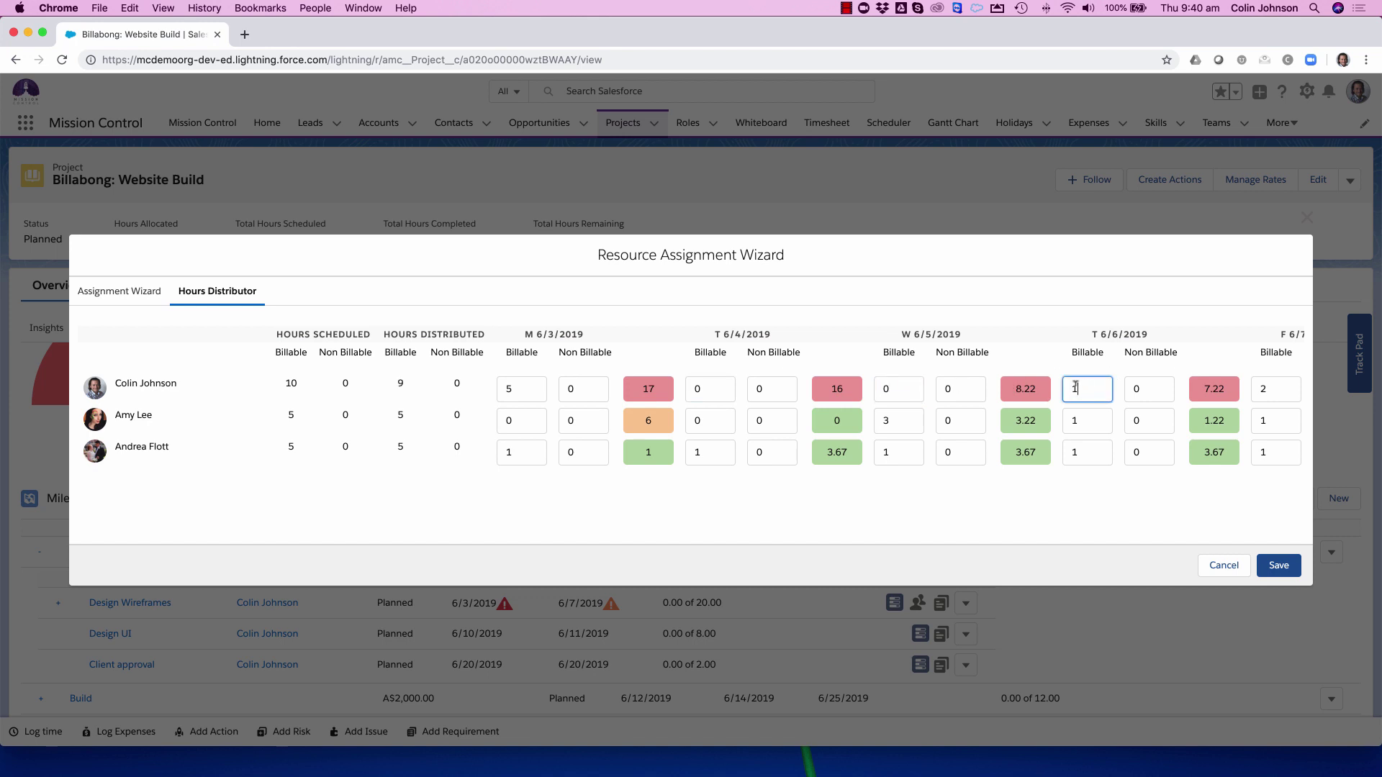
click(897, 389)
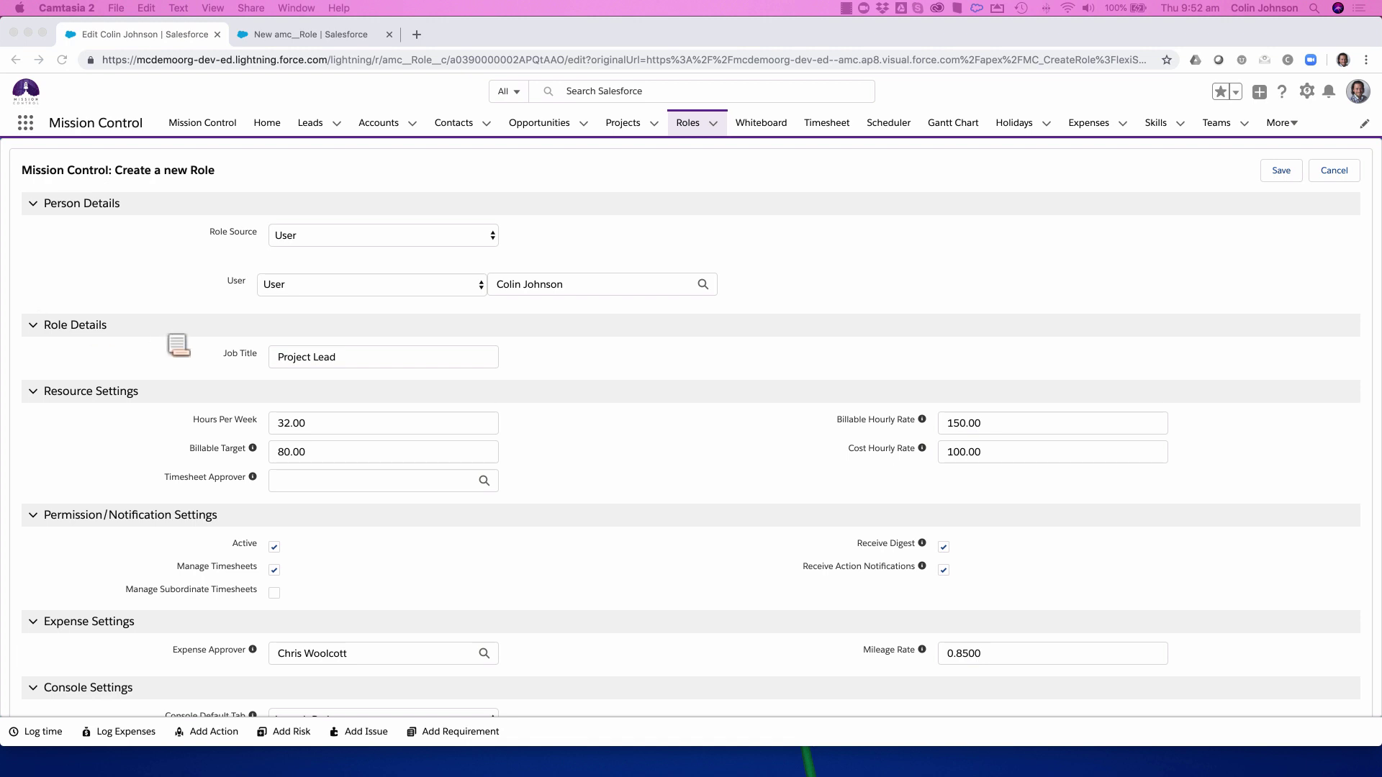
Step: Review the Project Lead's role record, from resource and permission settings down to the skills summary and team assignments
click(651, 228)
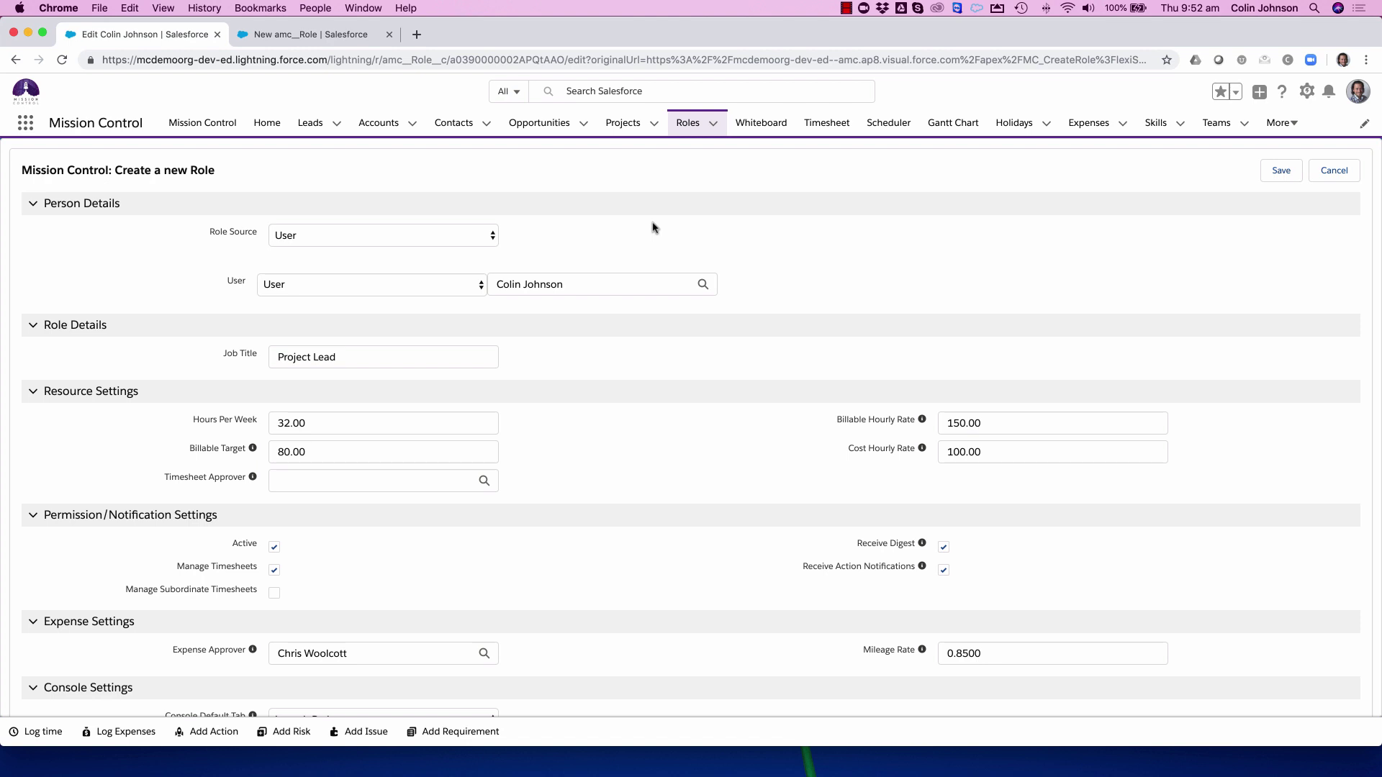
scroll(653, 227, down, 6)
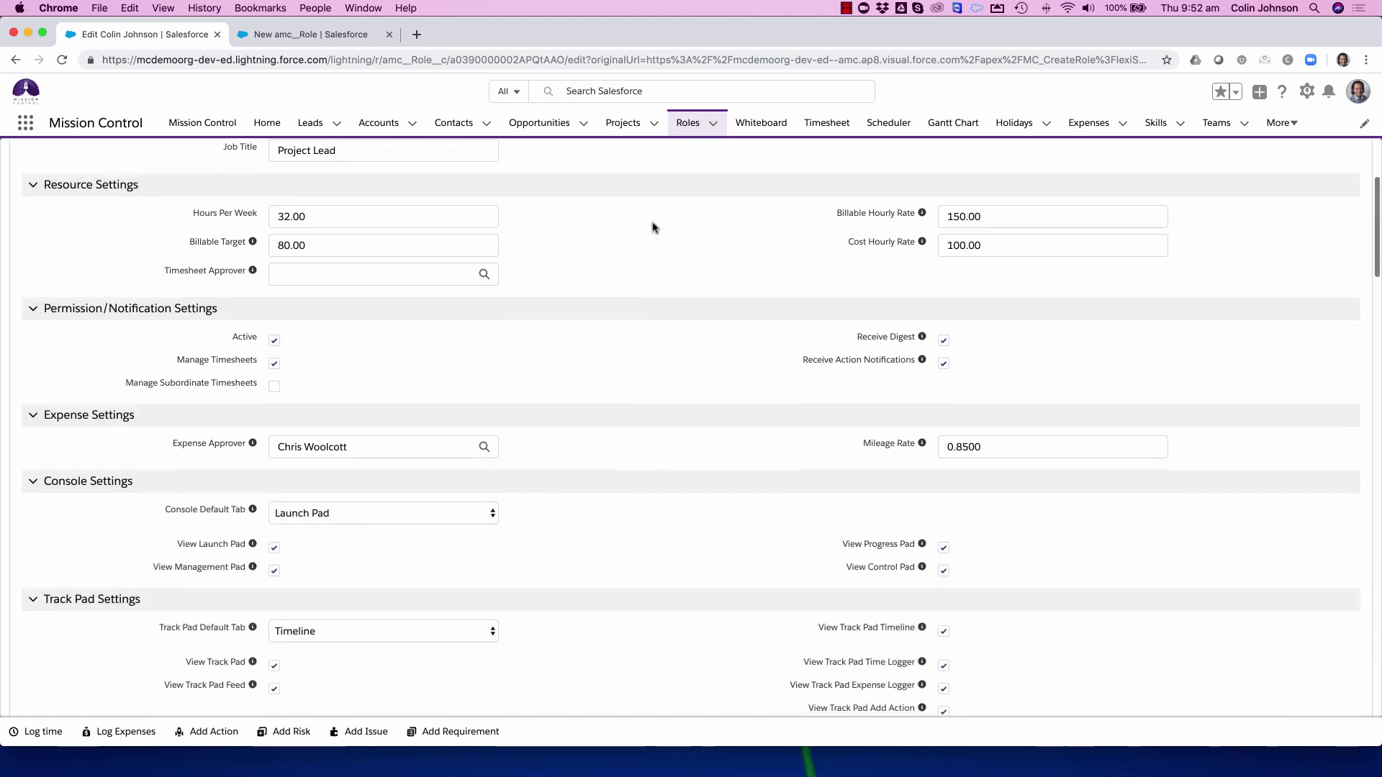
scroll(653, 227, down, 15)
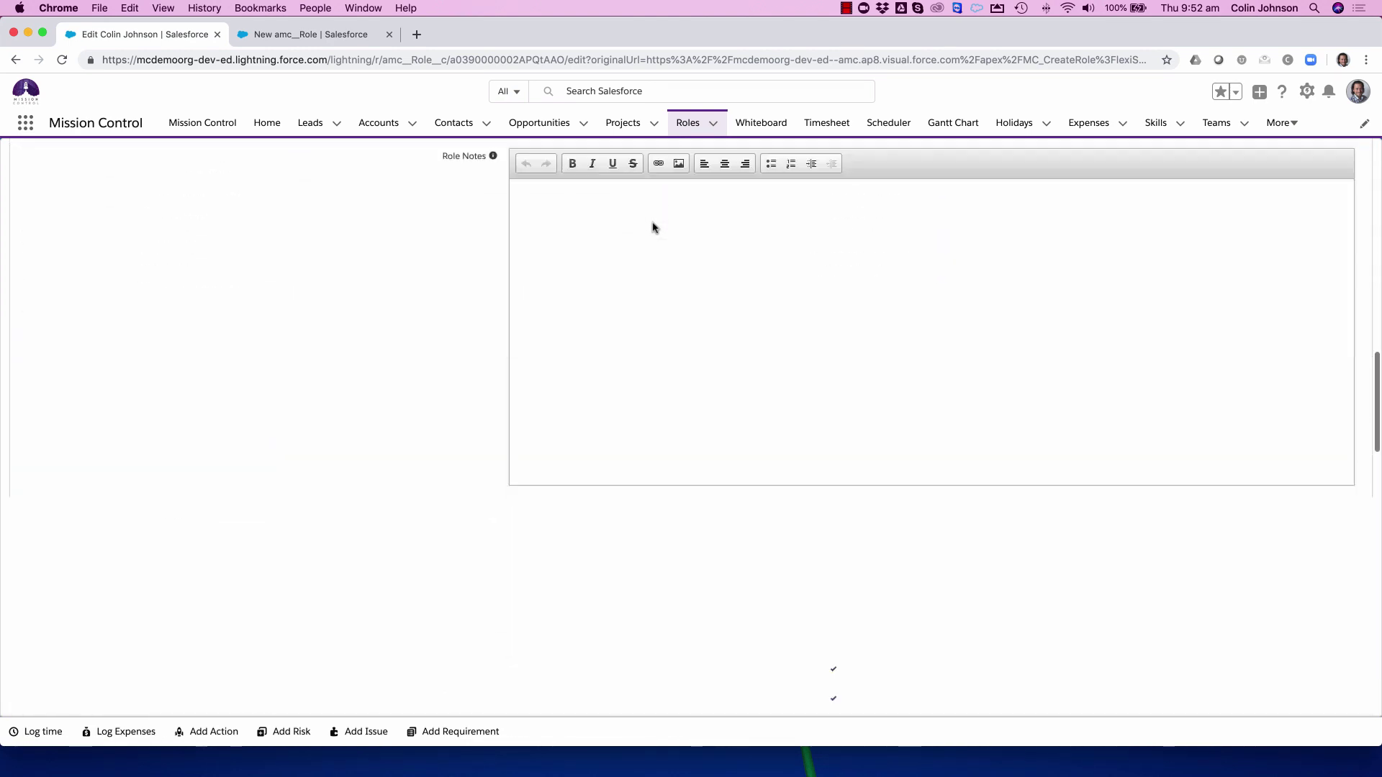
scroll(653, 227, down, 2)
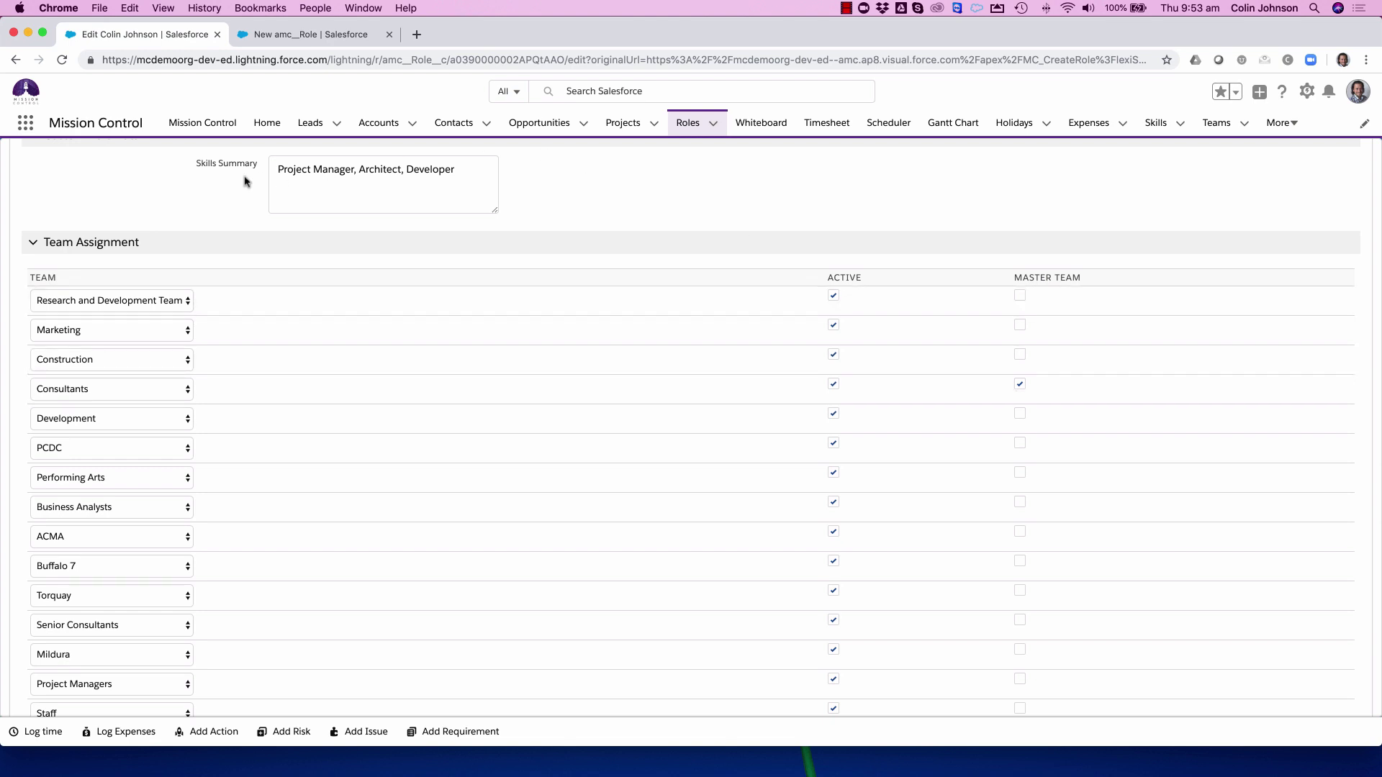
Step: On the blank new role form, choose Asset as the role source and enter Trainer as the role name
click(293, 37)
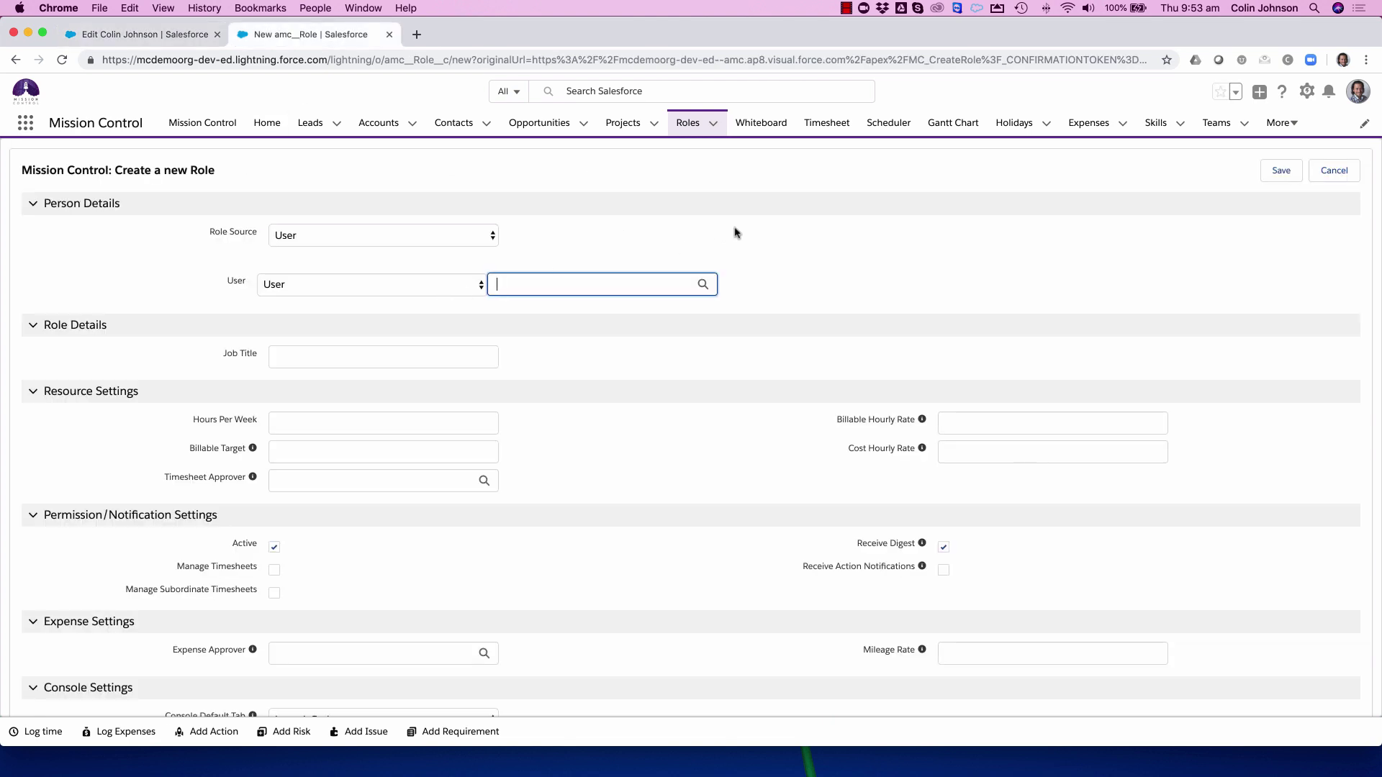
click(322, 238)
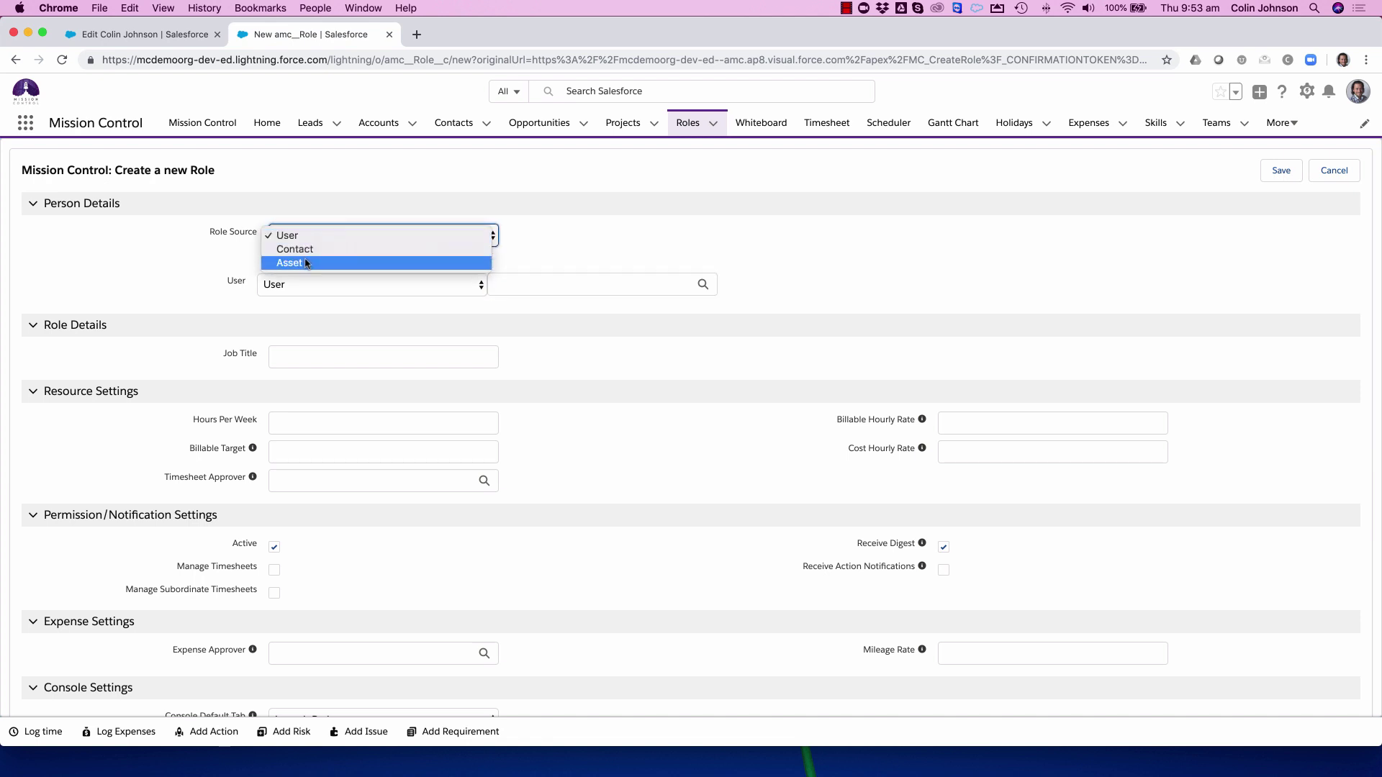
click(305, 263)
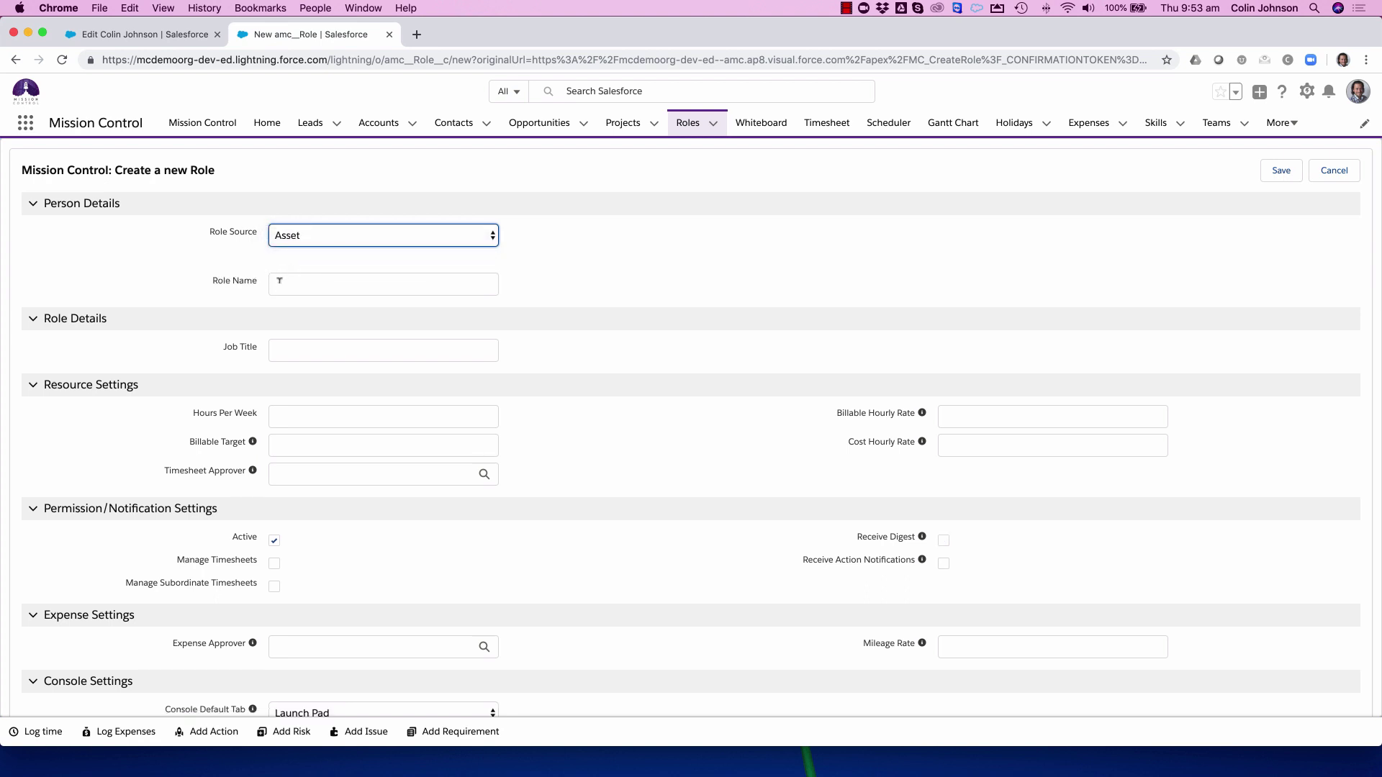
click(279, 281)
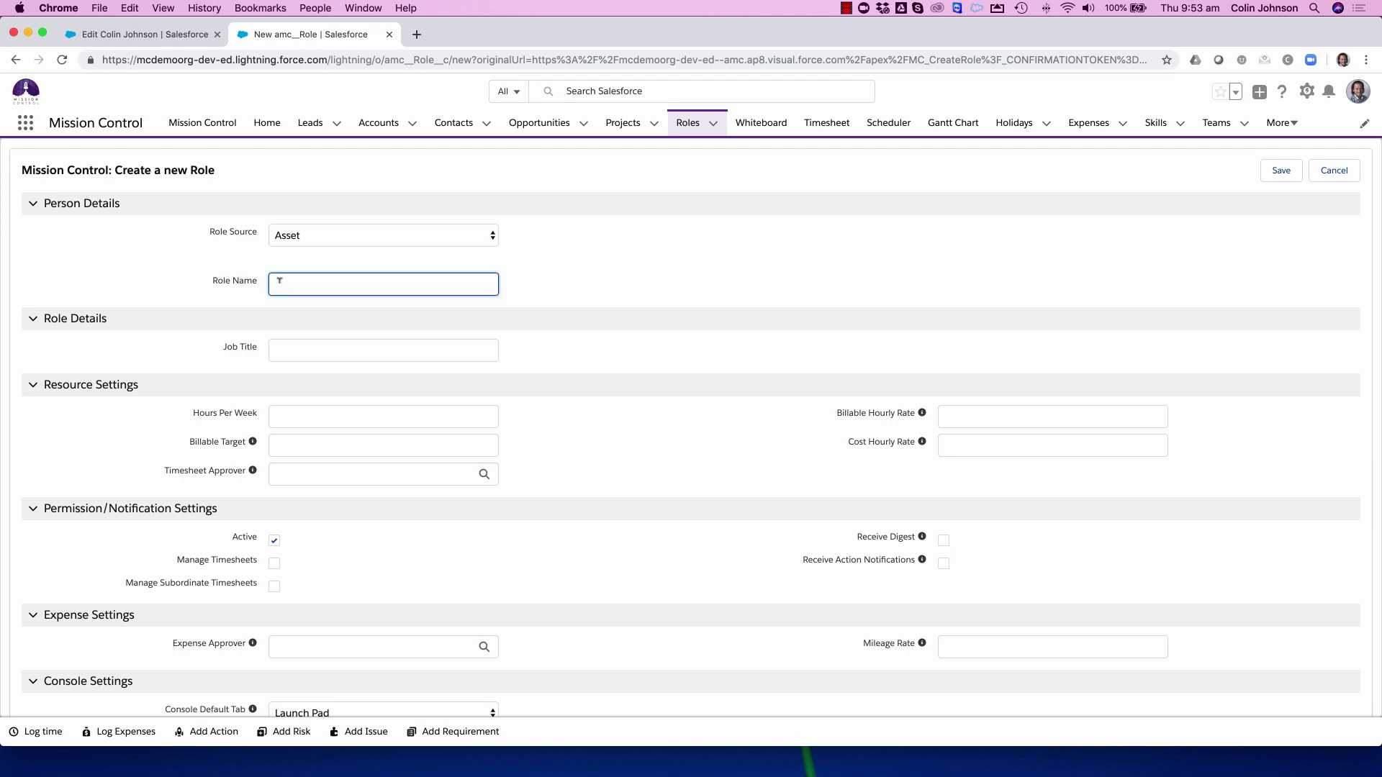
text(Trainer)
click(200, 281)
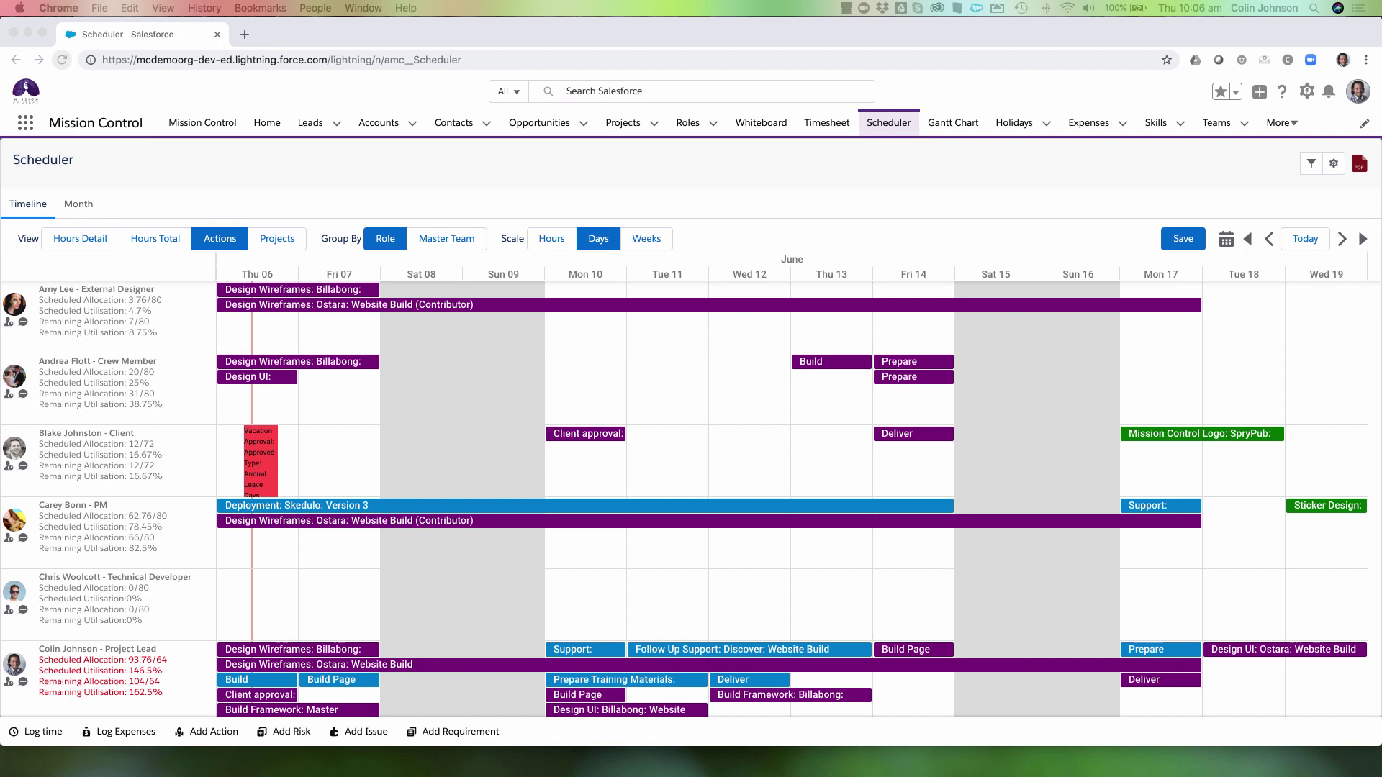
Step: View the Scheduler as a Month calendar and return to the Timeline
click(154, 160)
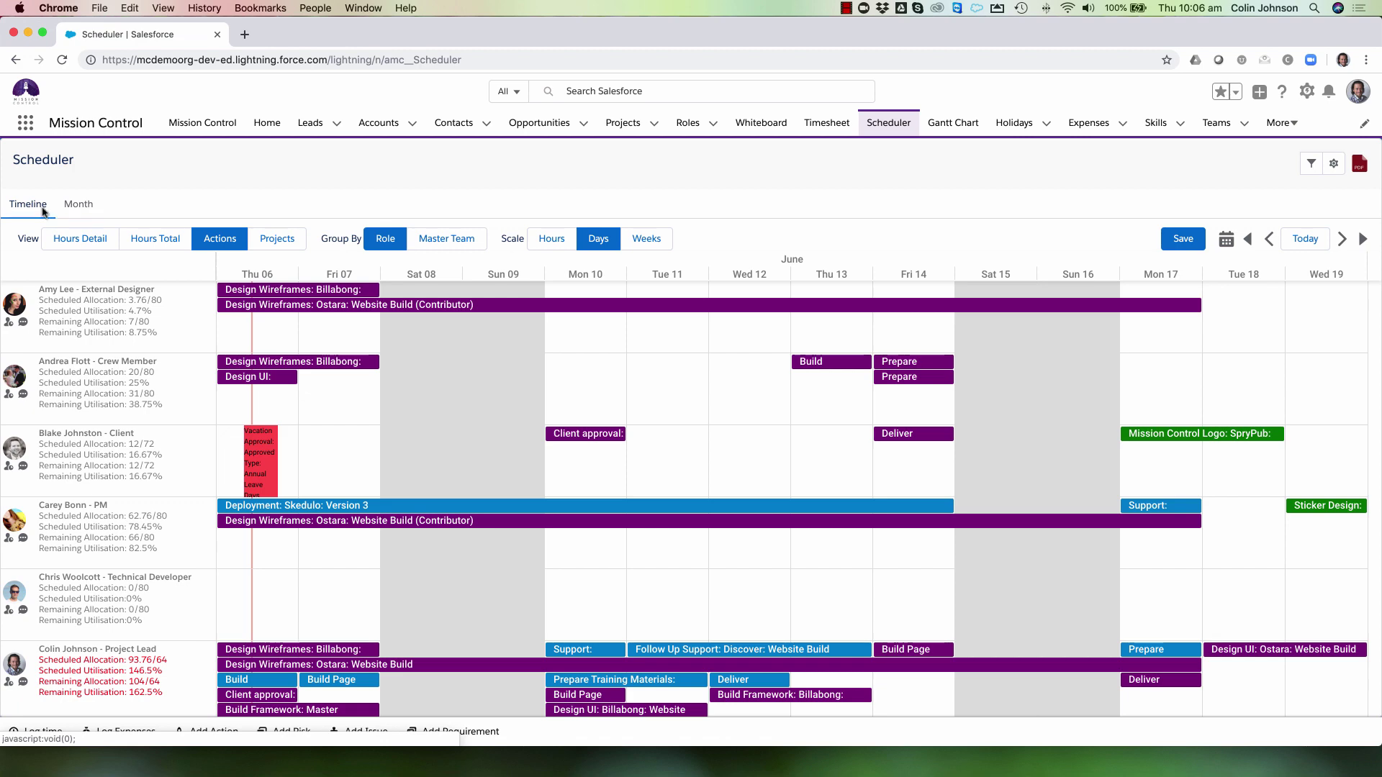
click(79, 209)
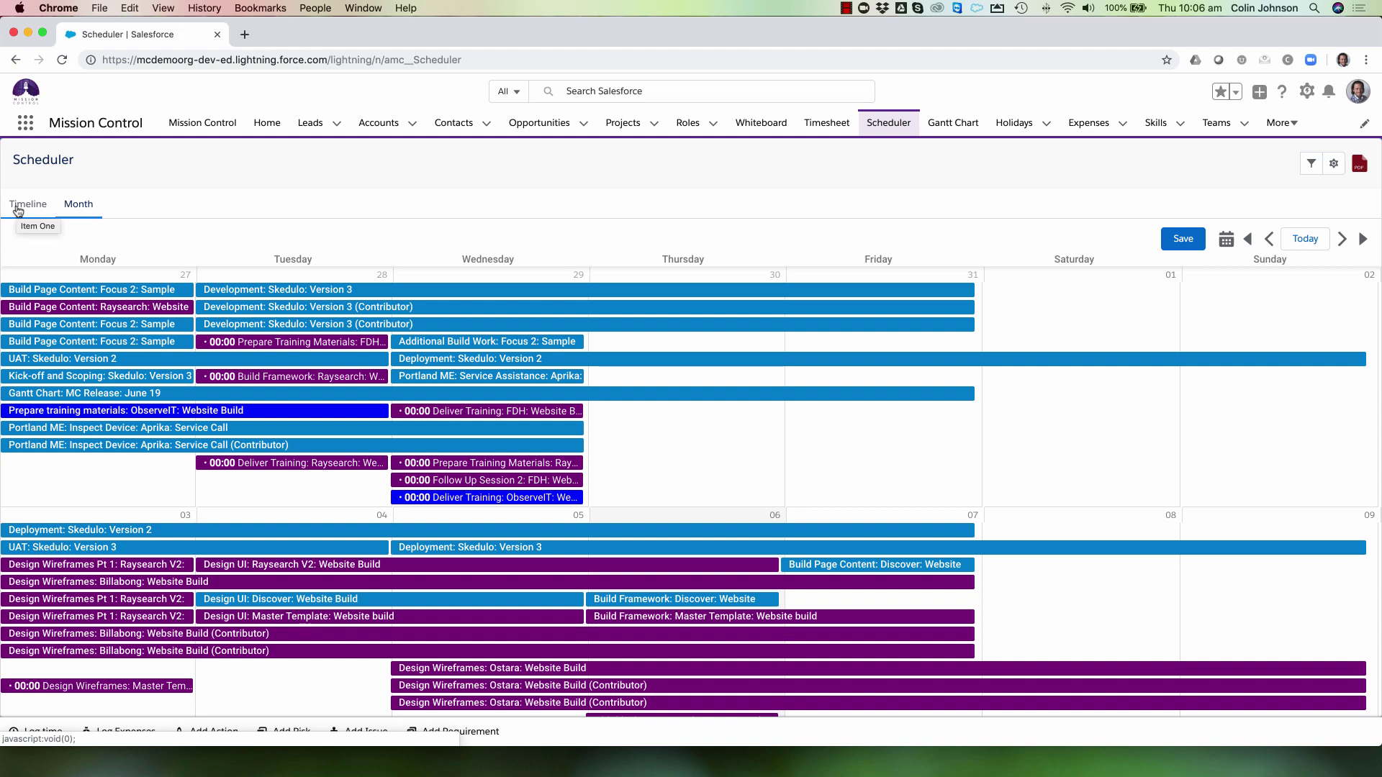
click(18, 207)
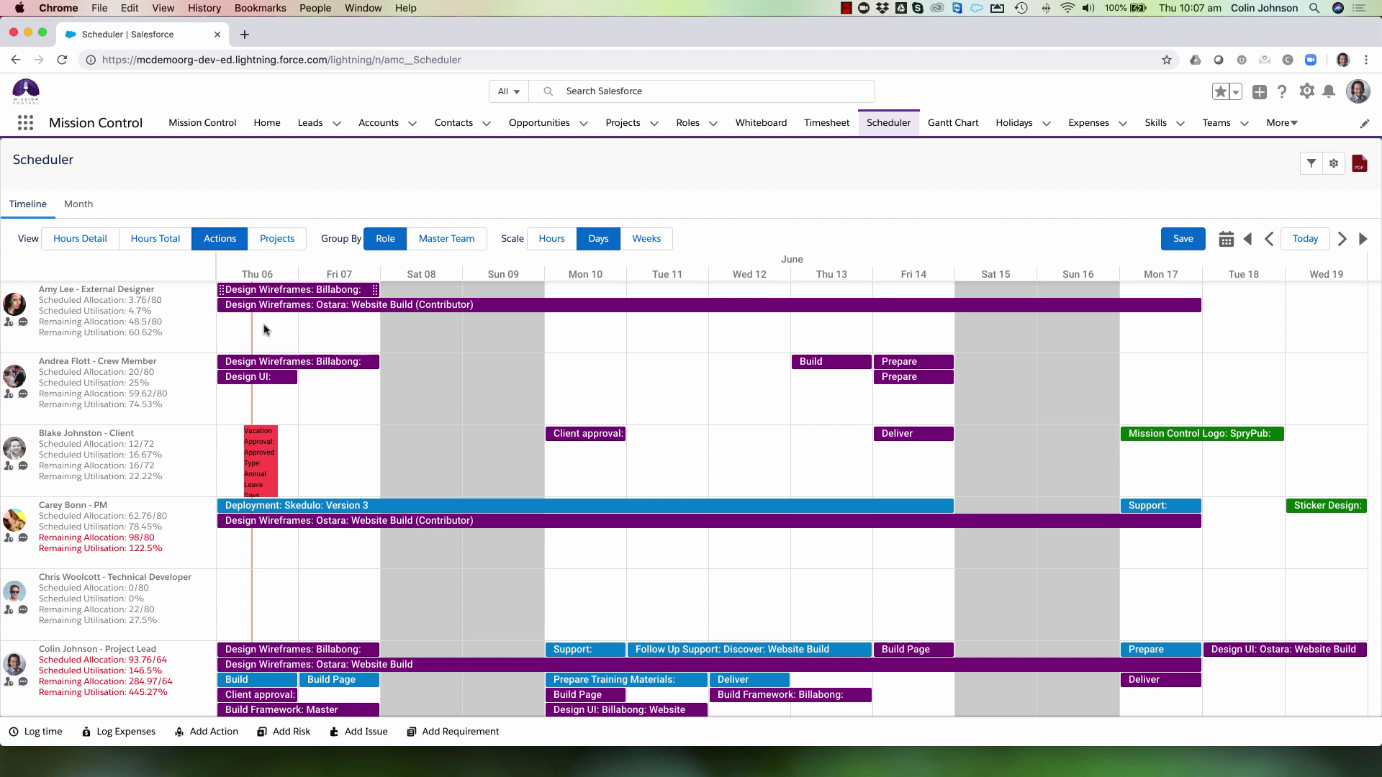
Step: Show the timeline as Hours Detail and inspect which actions make up the resources' hours on Thu 06
click(69, 240)
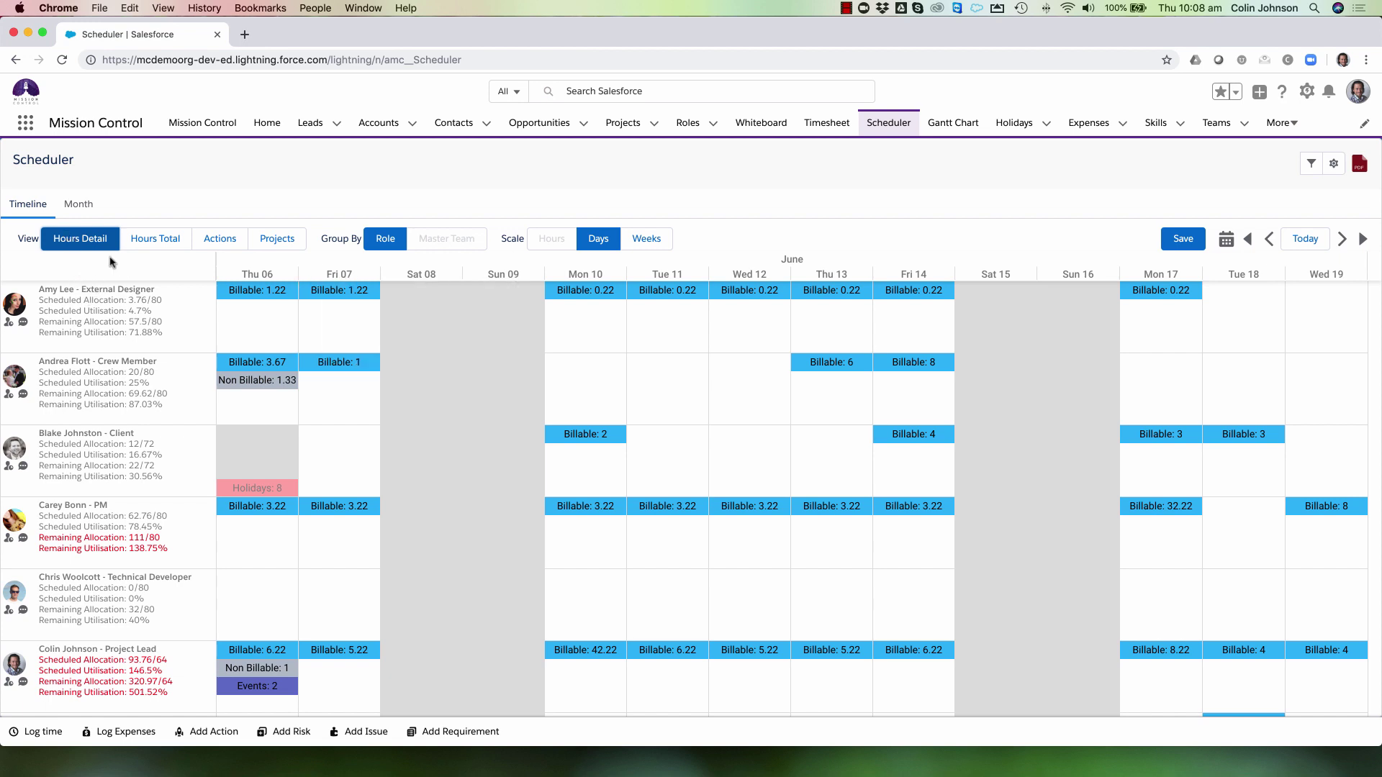
mouse_move(245, 354)
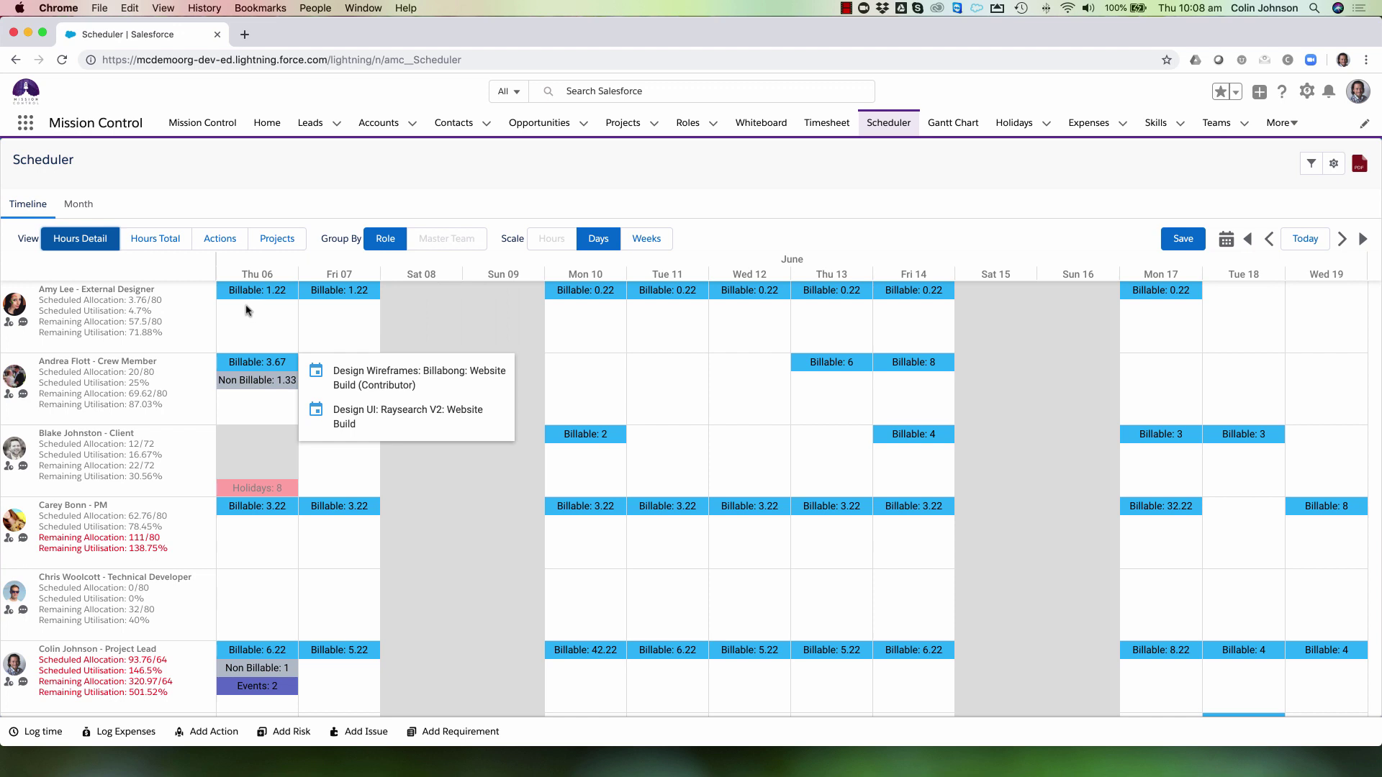
mouse_move(245, 295)
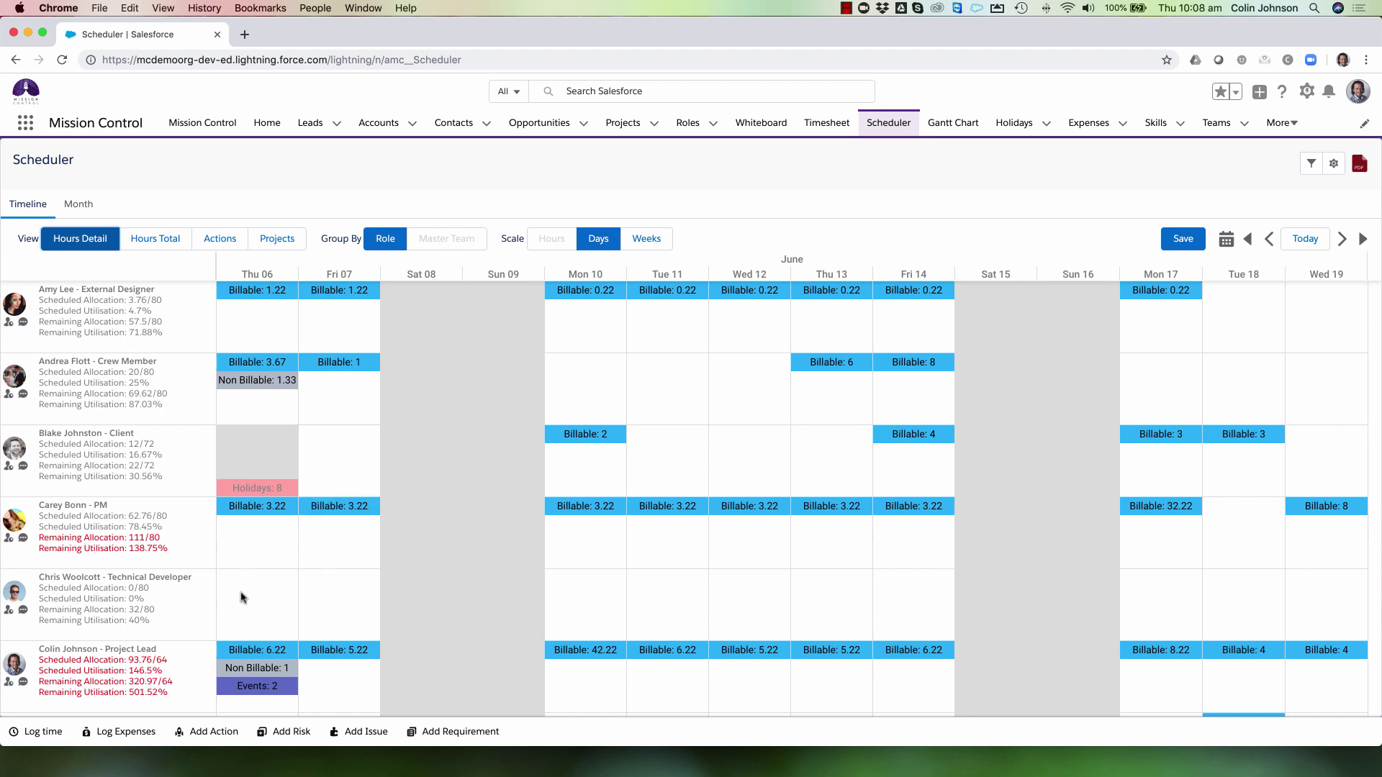
mouse_move(243, 678)
Step: Show the timeline as Hours Total and inspect the actions behind the daily totals on Thu 06 and Mon 10
click(154, 240)
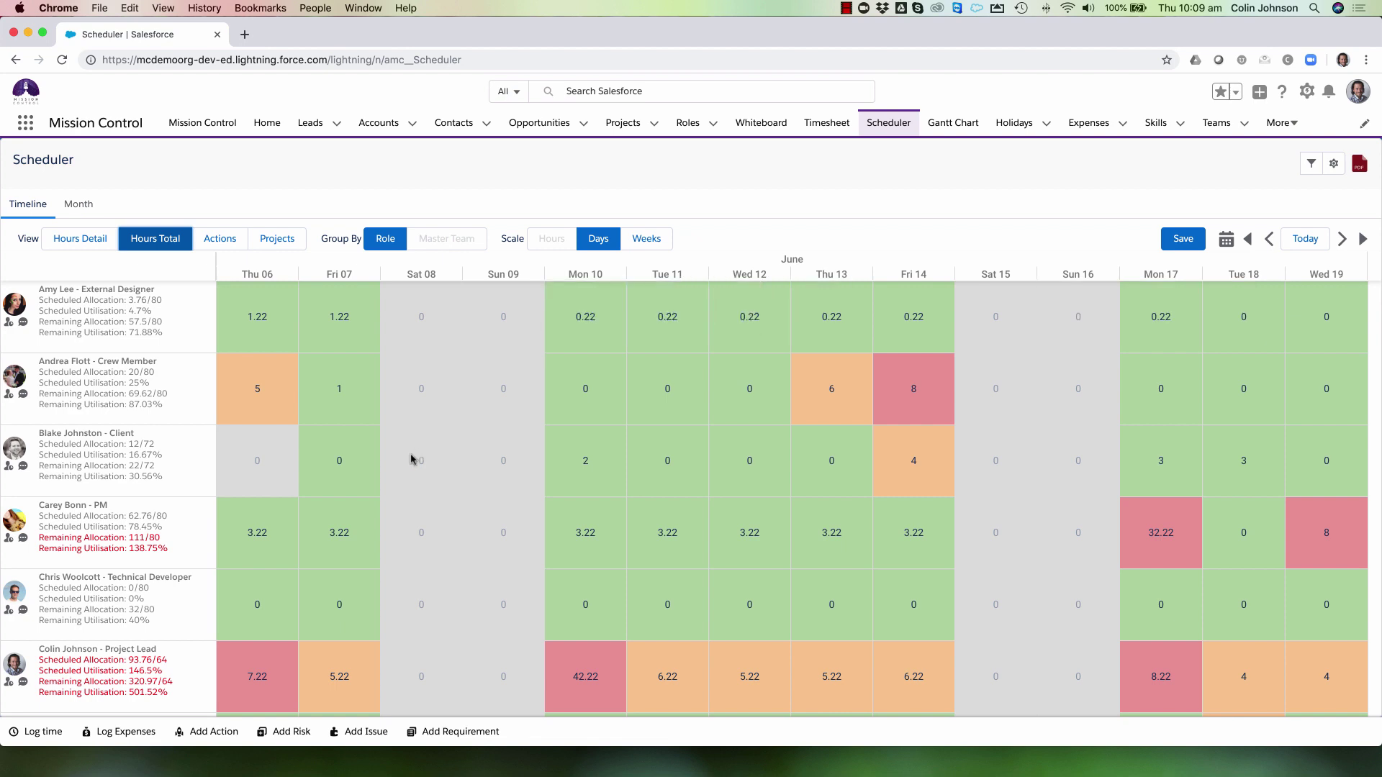
mouse_move(262, 390)
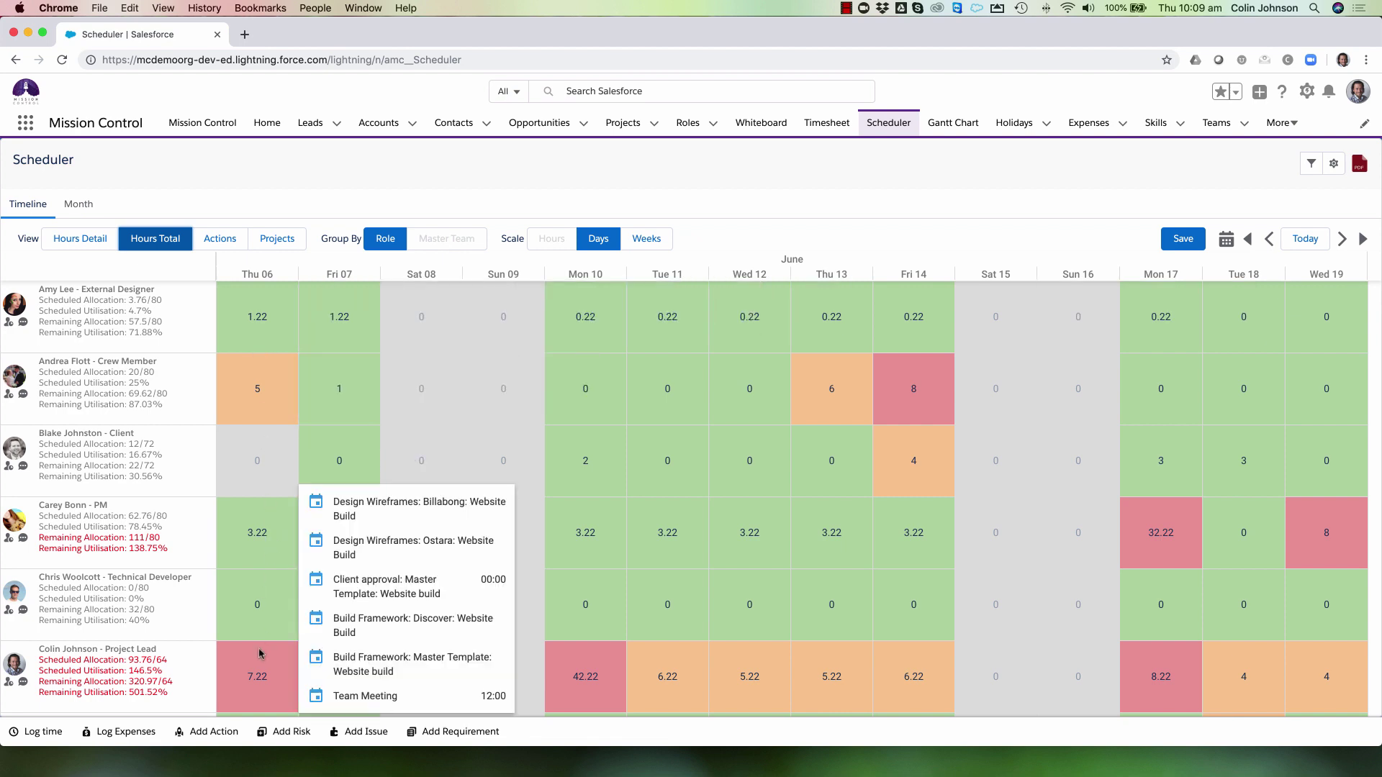
mouse_move(601, 654)
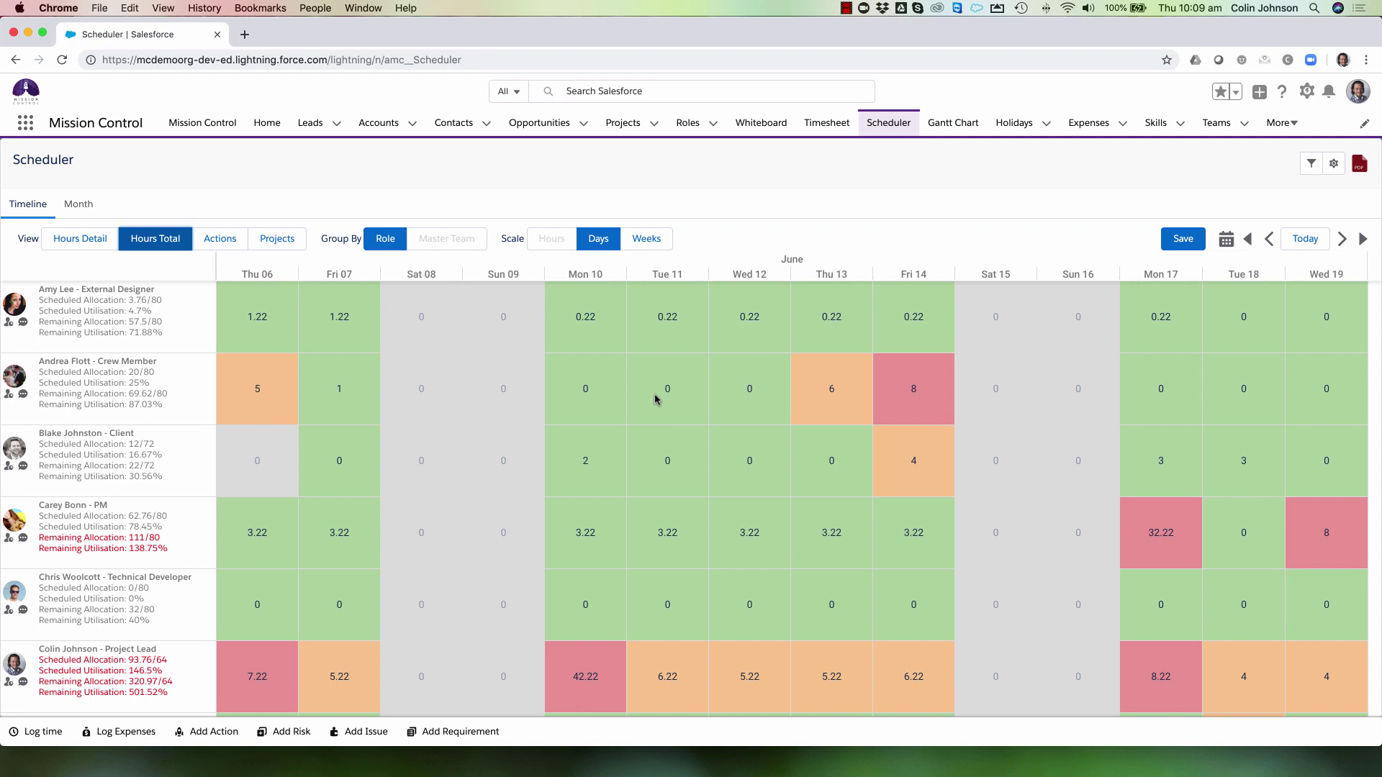
Step: Show the timeline by Actions and by Projects, inspecting the scheduled items in each view
click(222, 239)
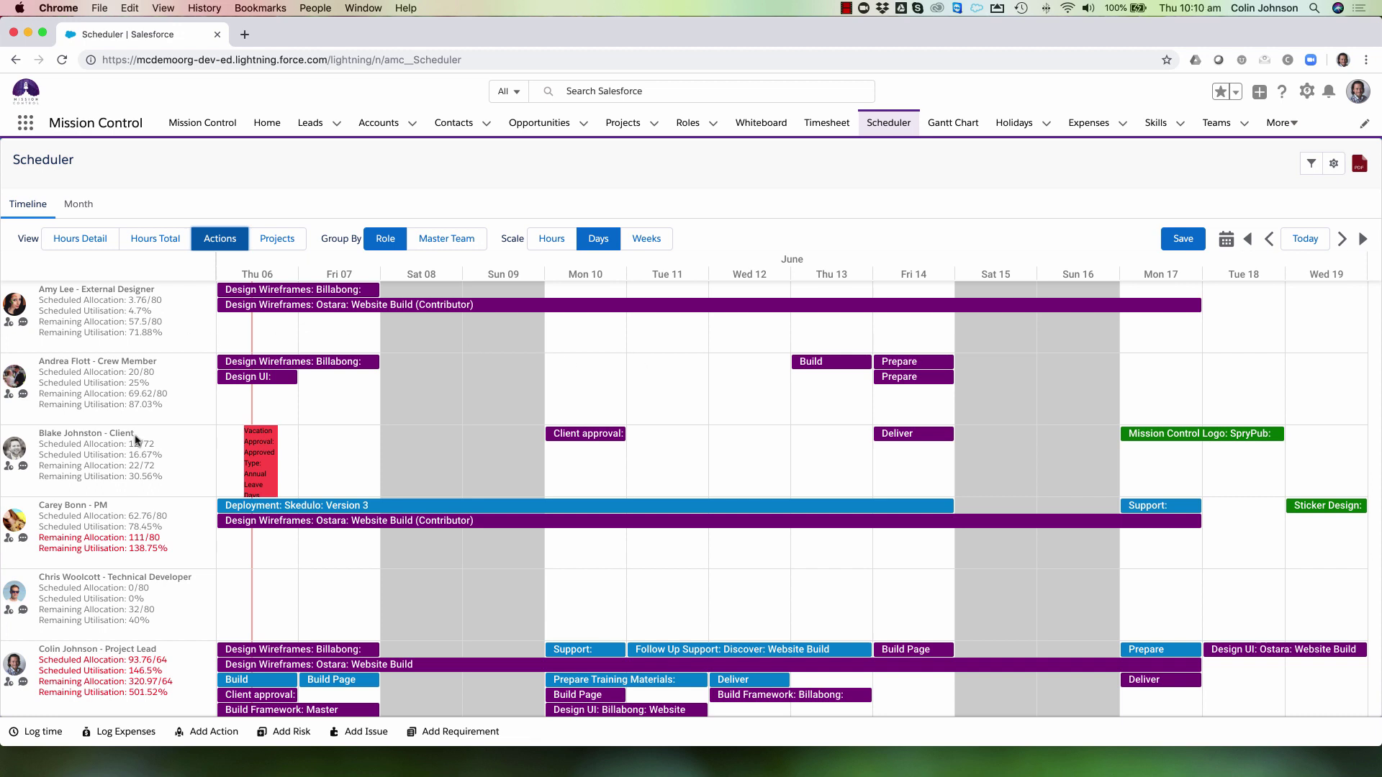
mouse_move(233, 363)
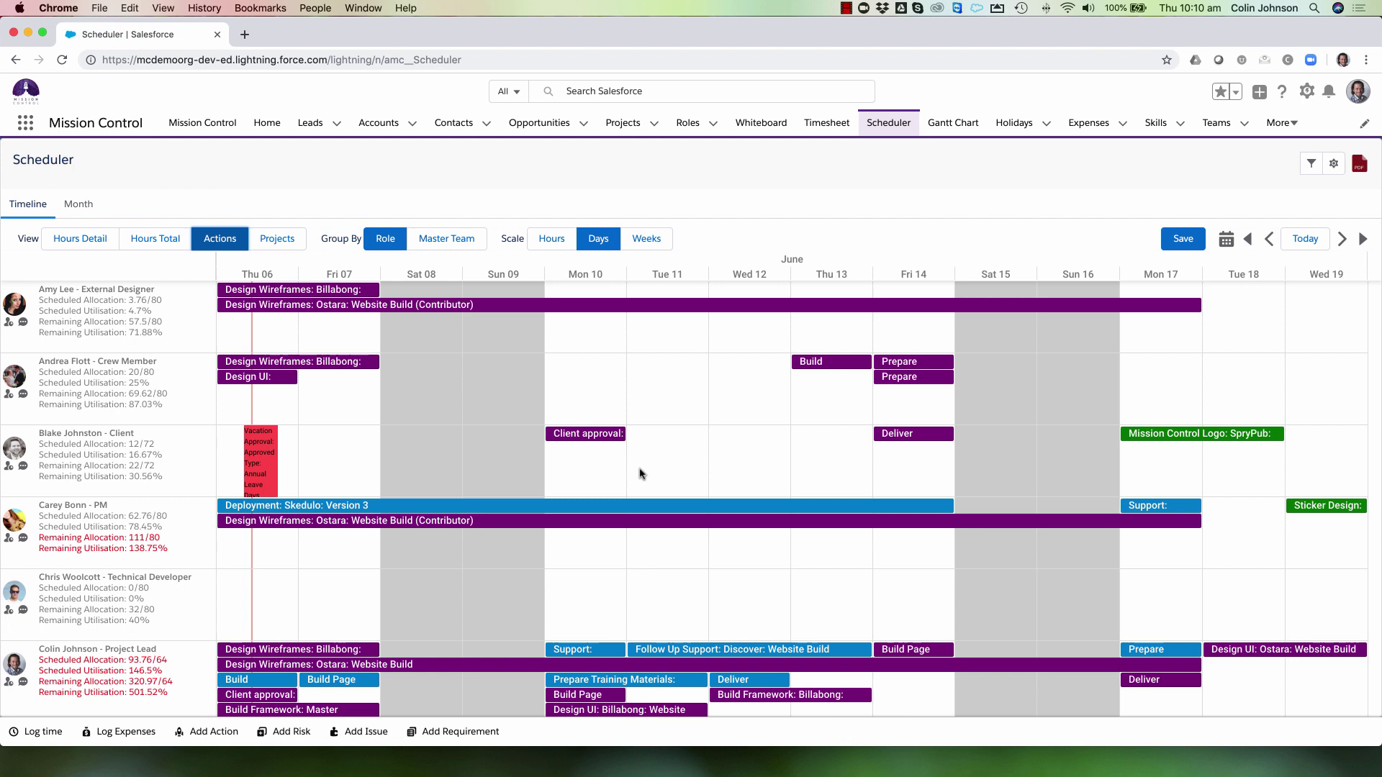
click(267, 241)
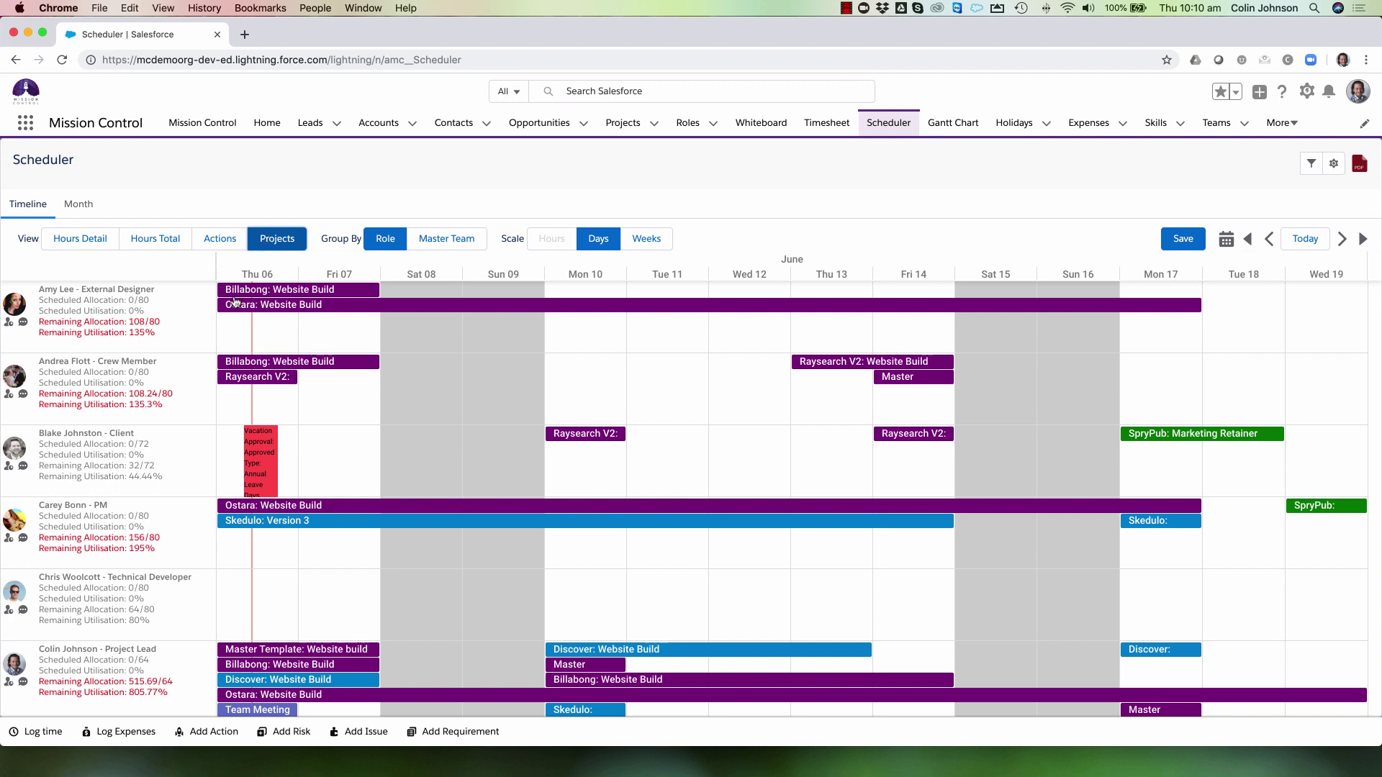
mouse_move(242, 293)
Step: Group the Projects timeline by Master Team, collapse the None group and review the resources in the remaining teams
click(436, 241)
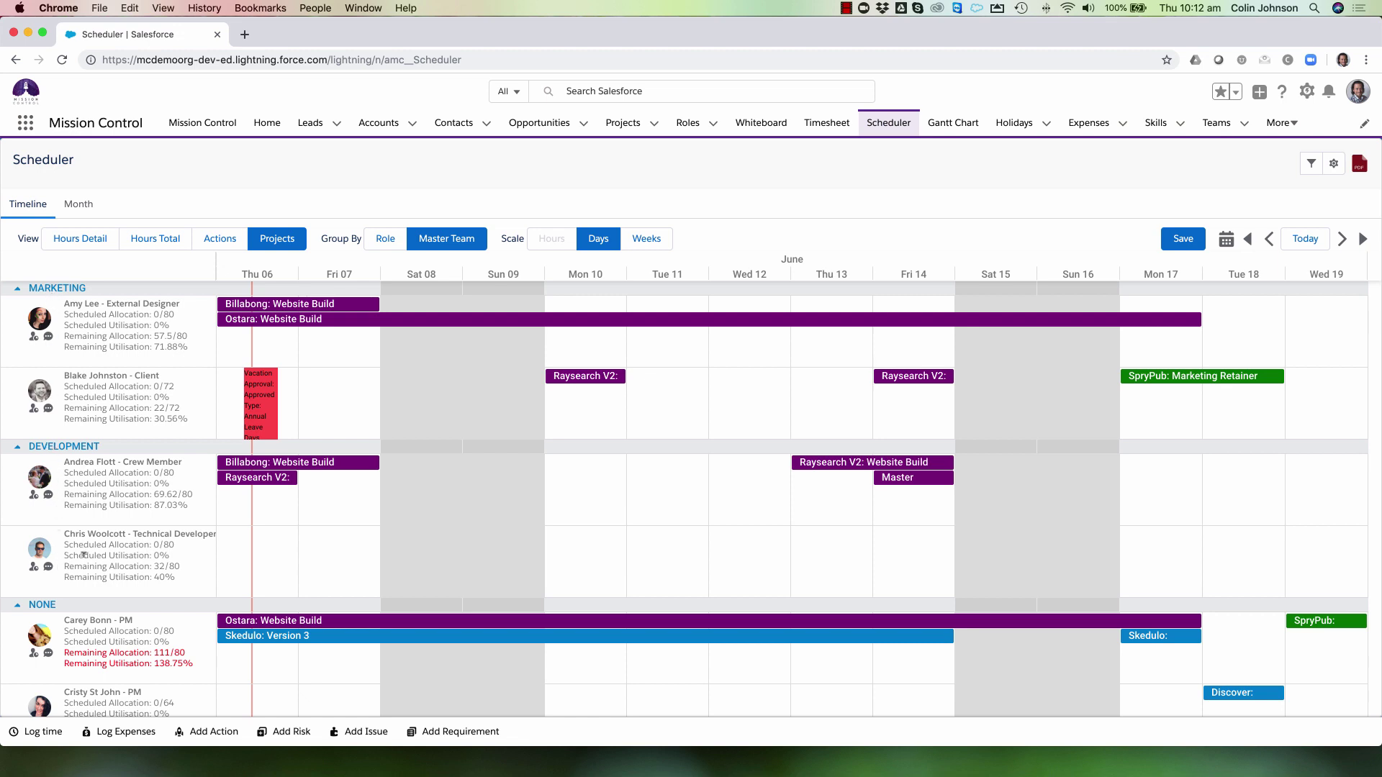
click(16, 605)
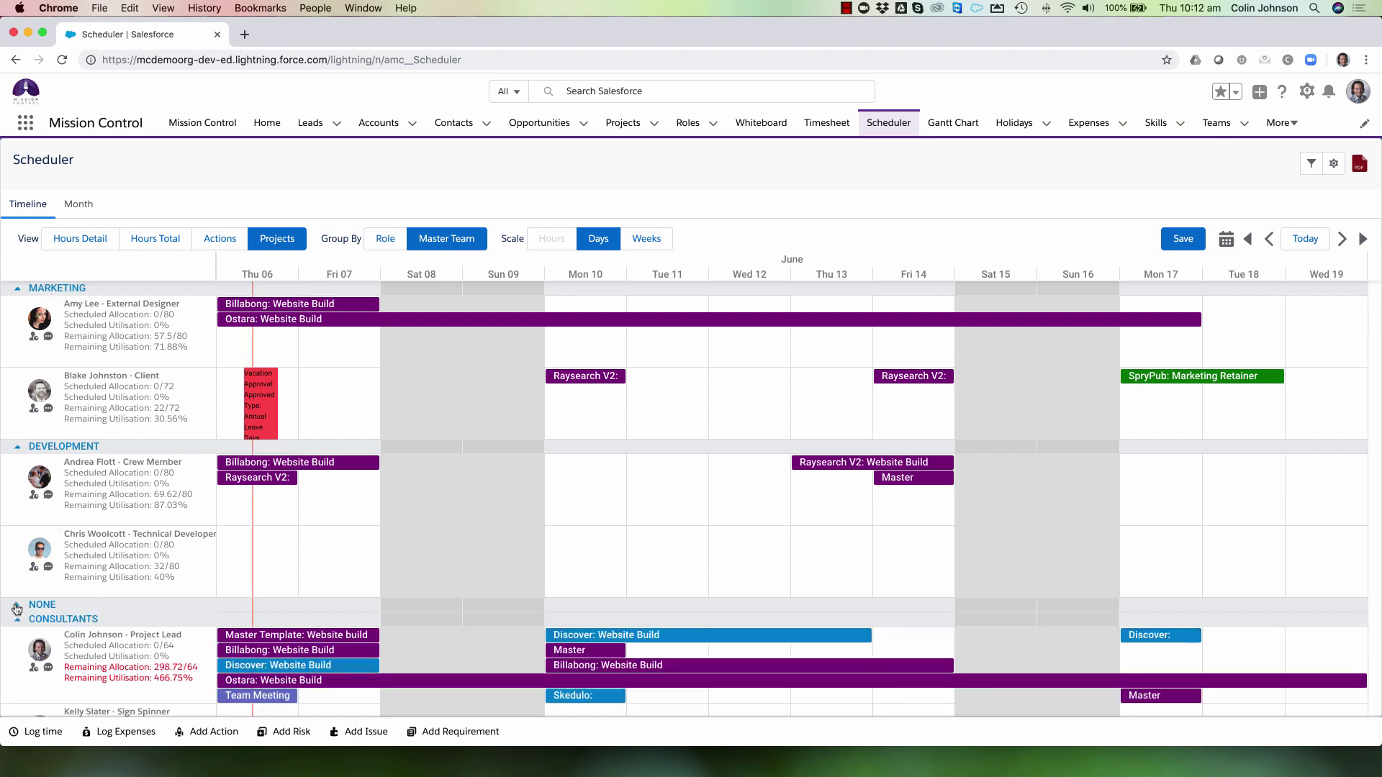
scroll(124, 533, down, 2)
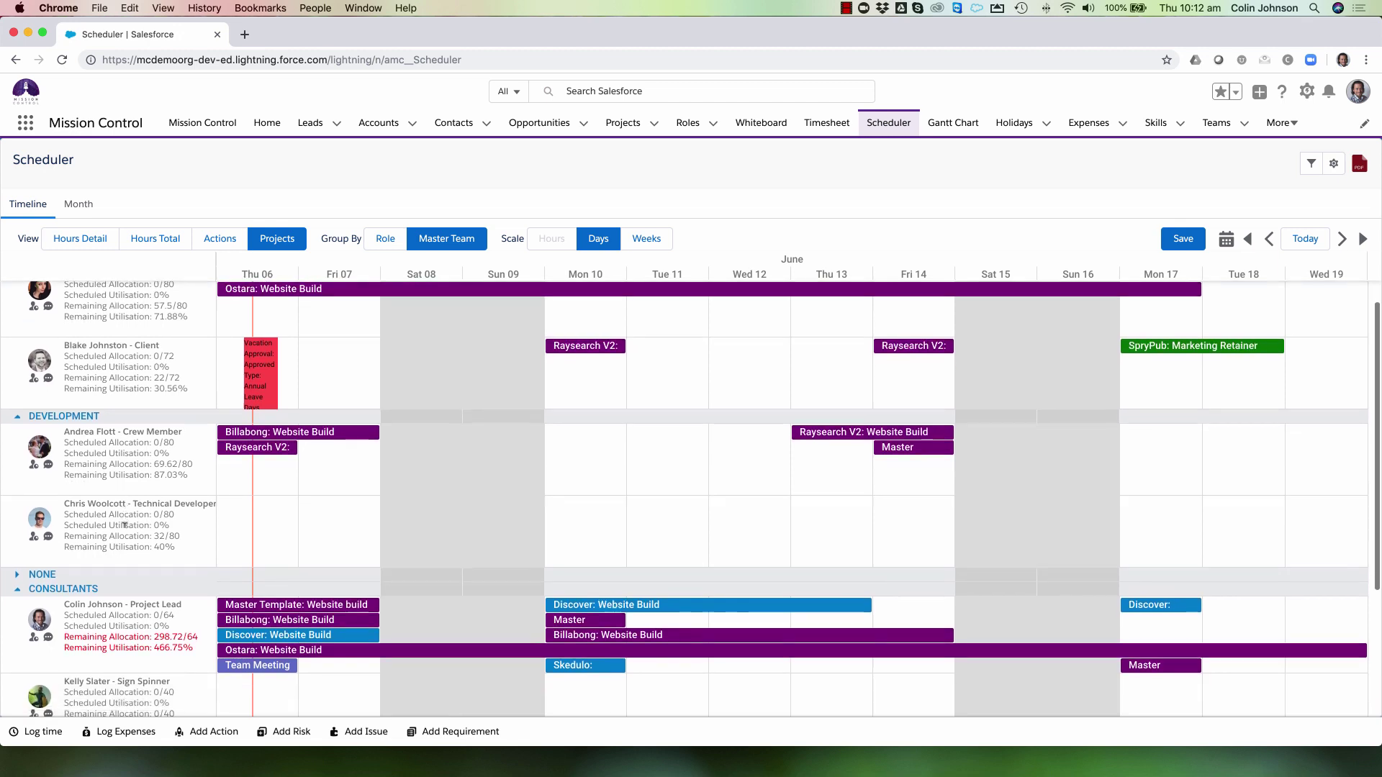
scroll(124, 524, down, 4)
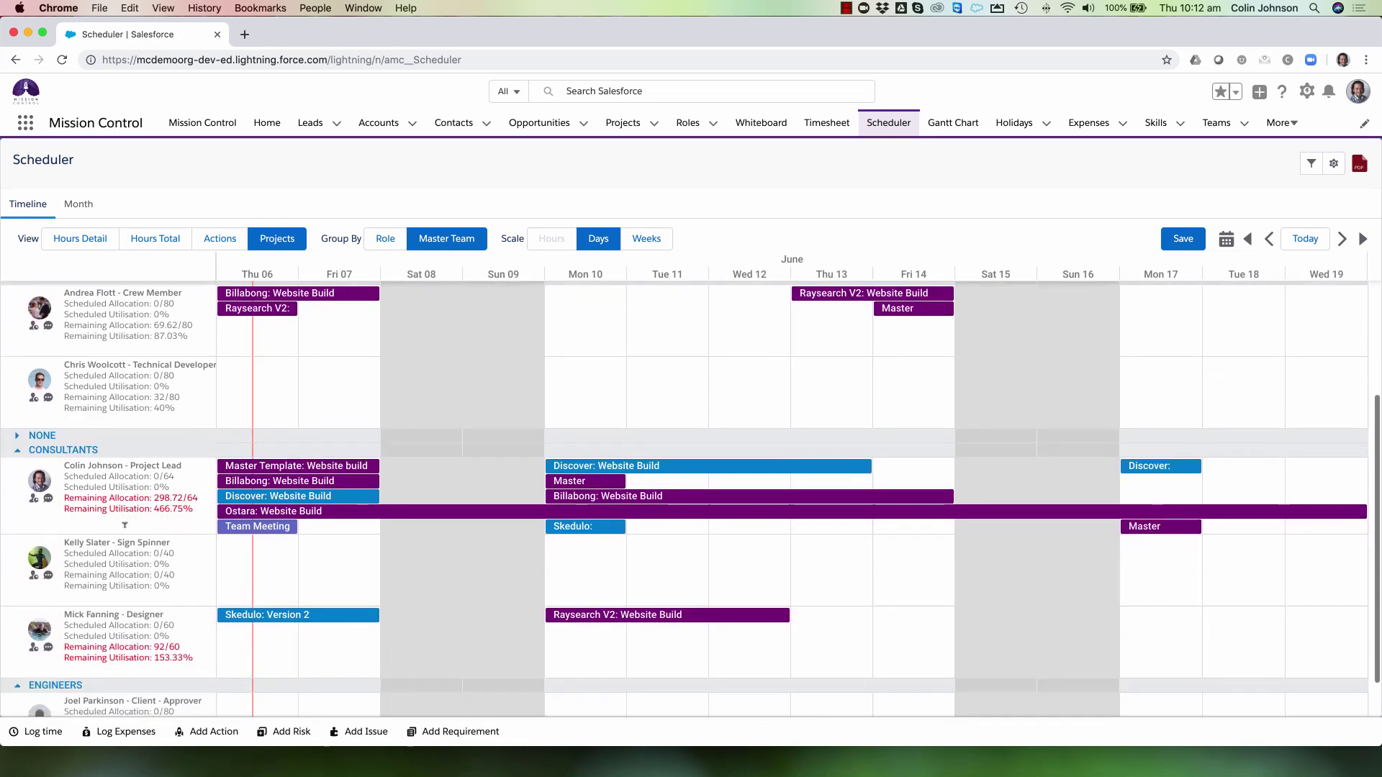
scroll(124, 525, down, 1)
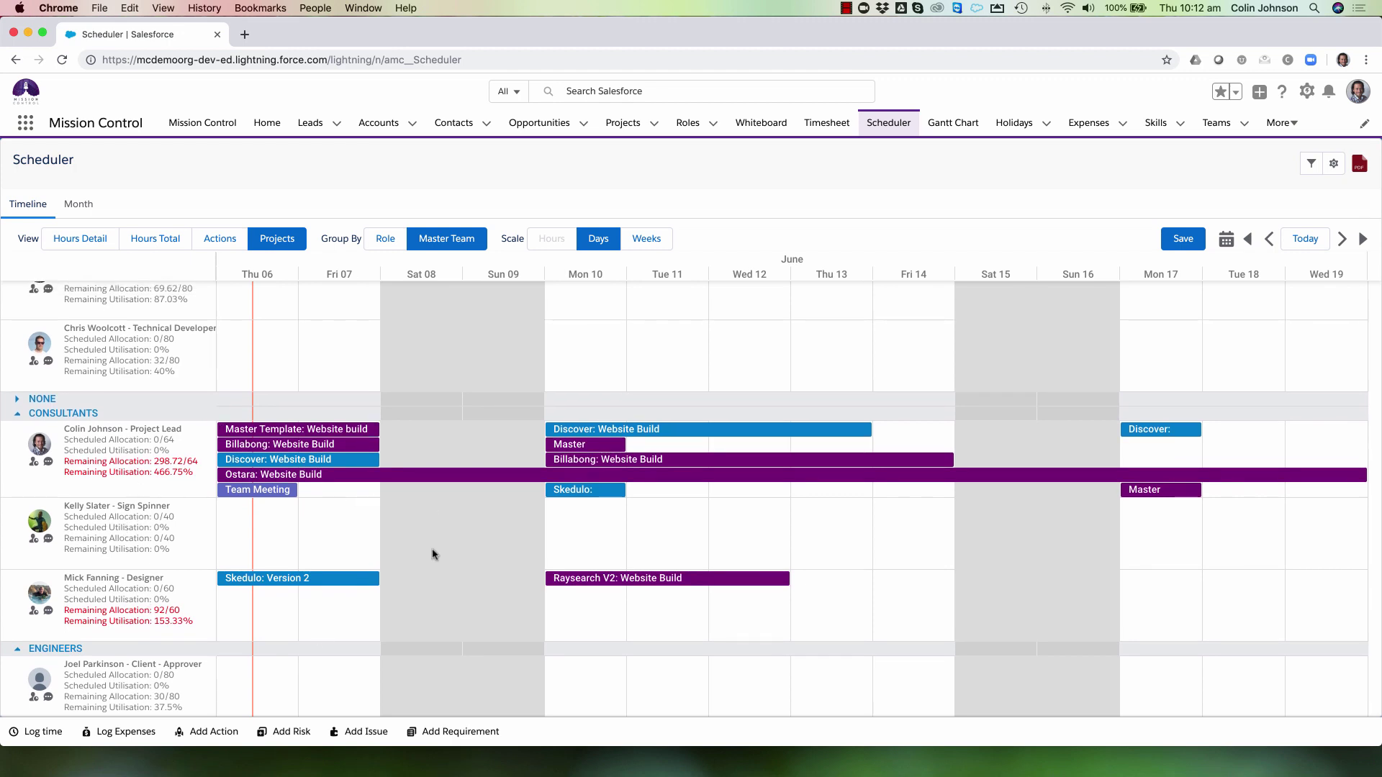
scroll(412, 525, up, 10)
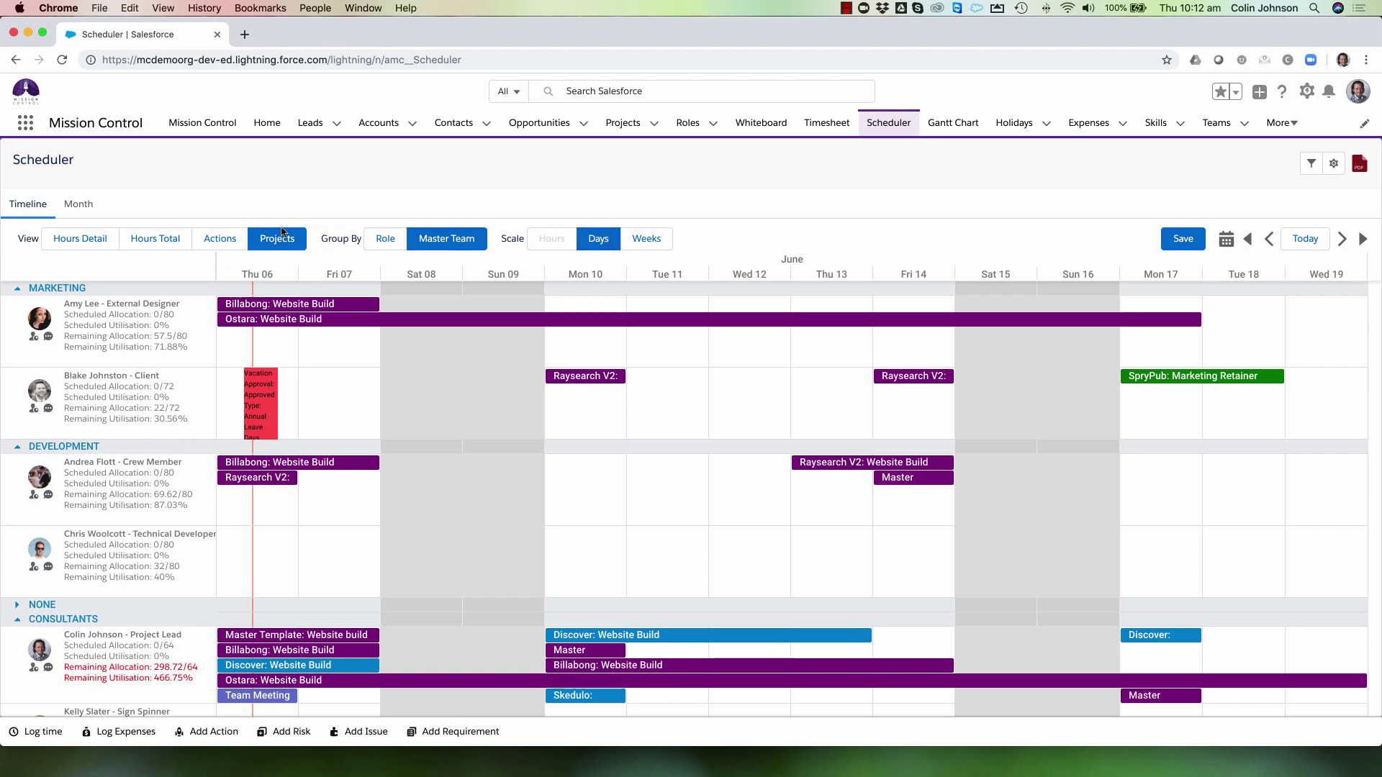
Step: Show the timeline by Actions and review the resources' scheduled actions at the Hours scale and at the Weeks scale
click(215, 241)
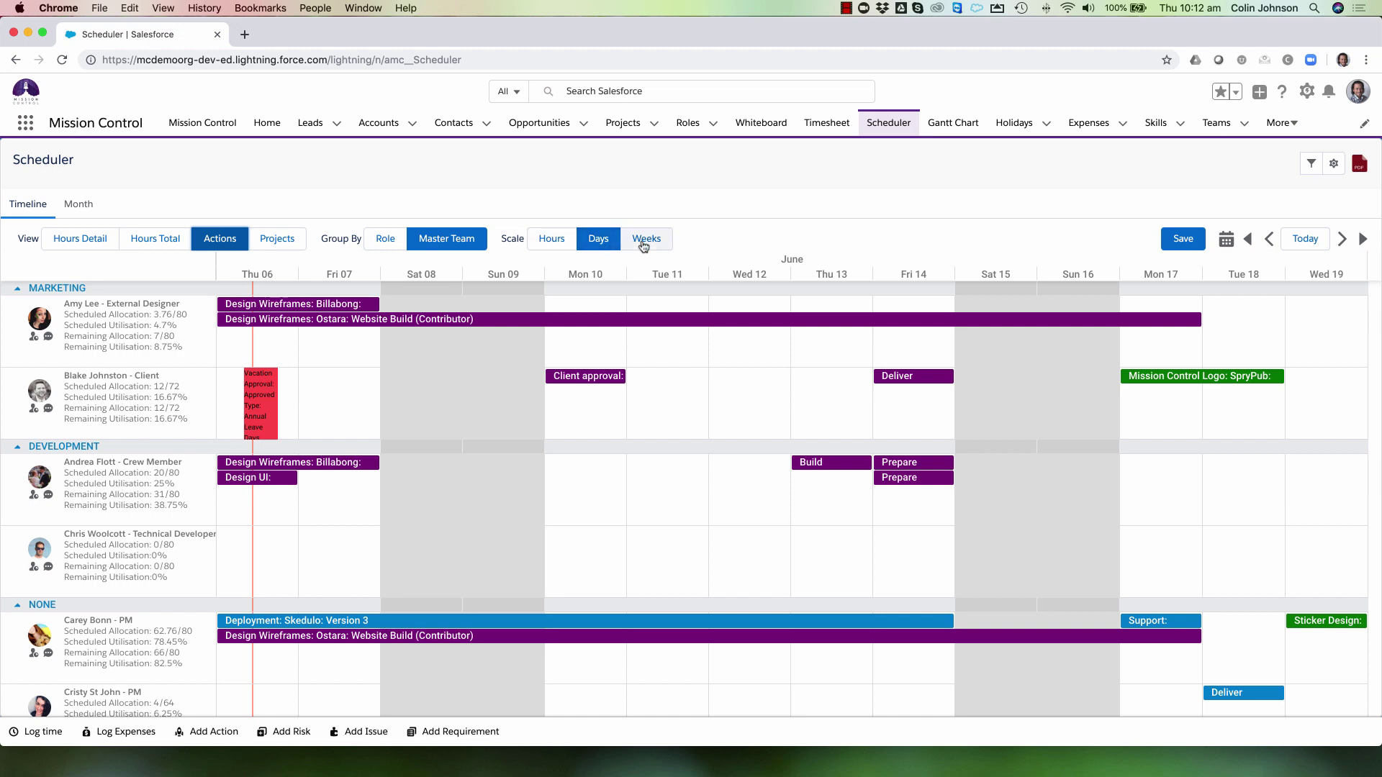
click(549, 240)
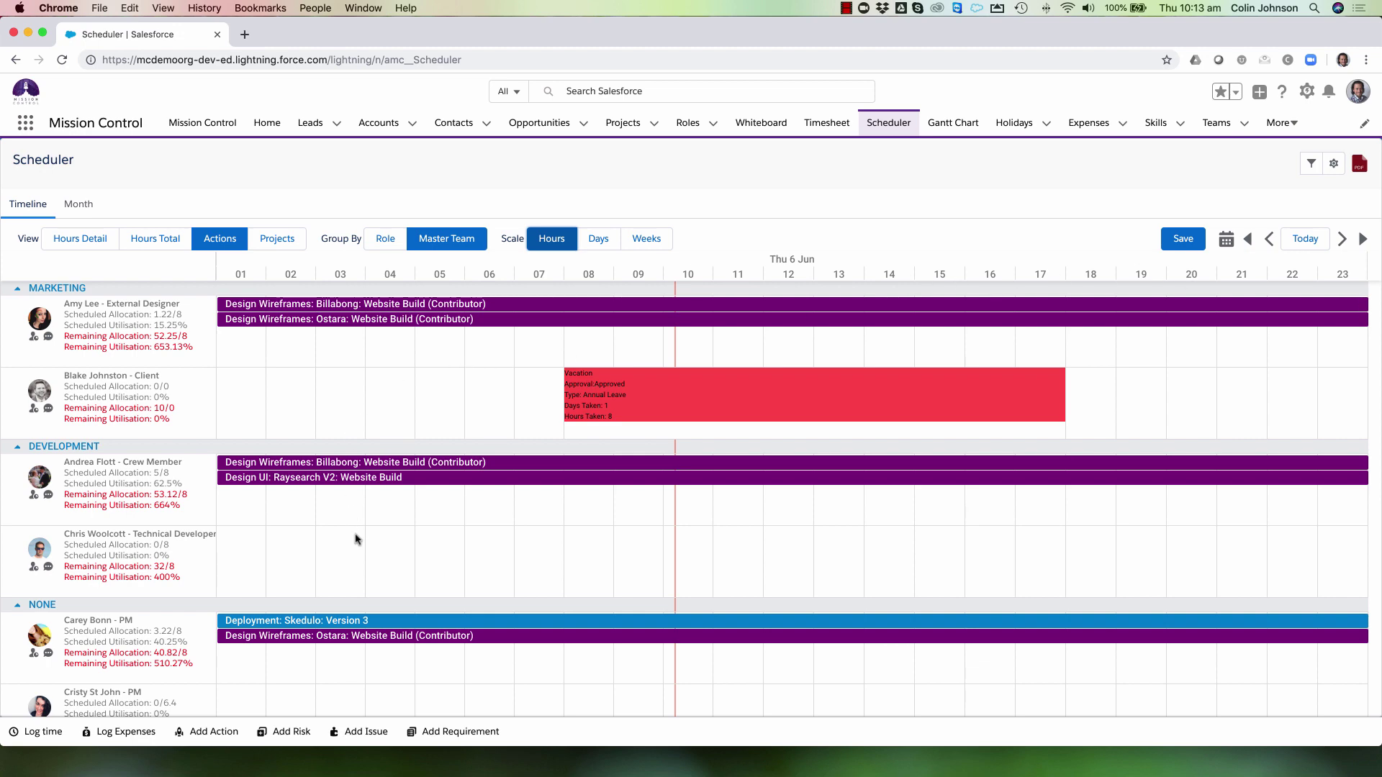
scroll(346, 548, down, 3)
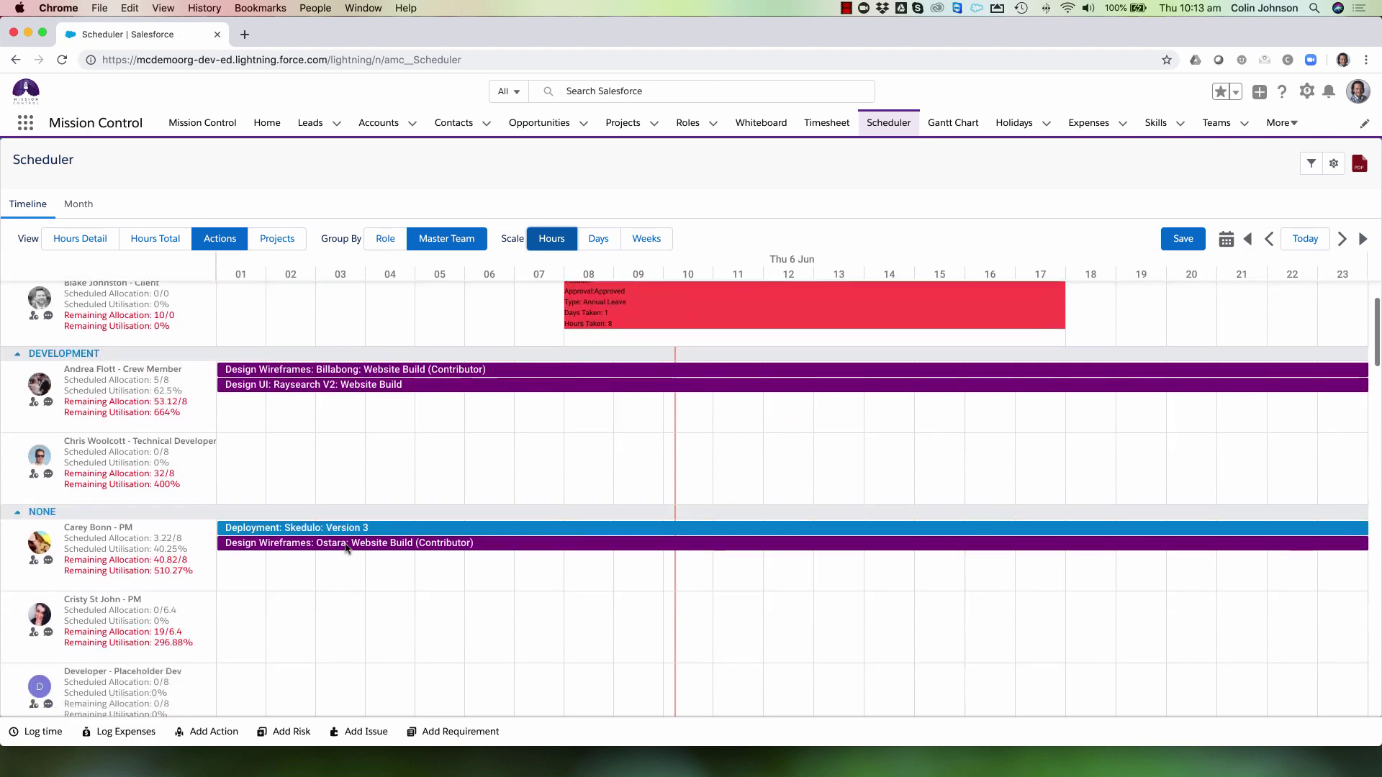
scroll(346, 548, up, 3)
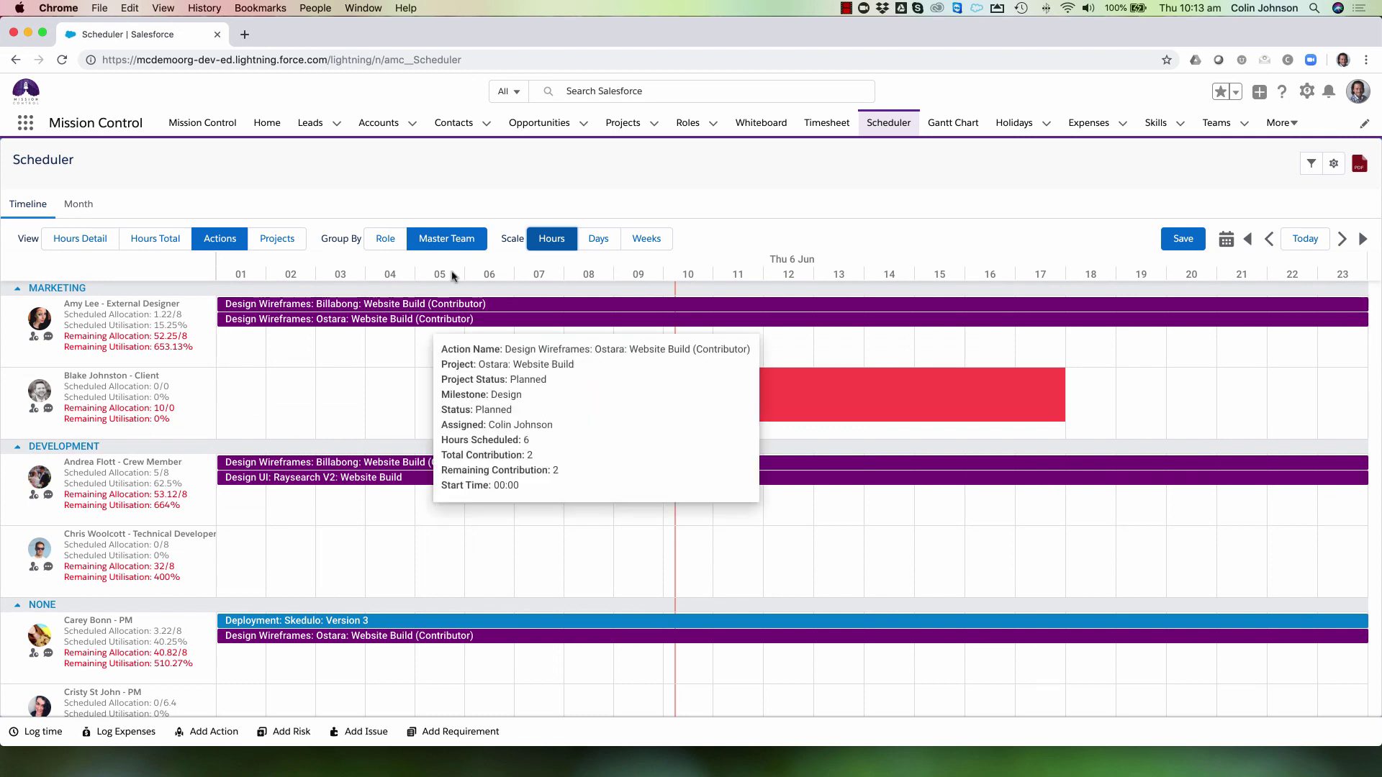
click(646, 239)
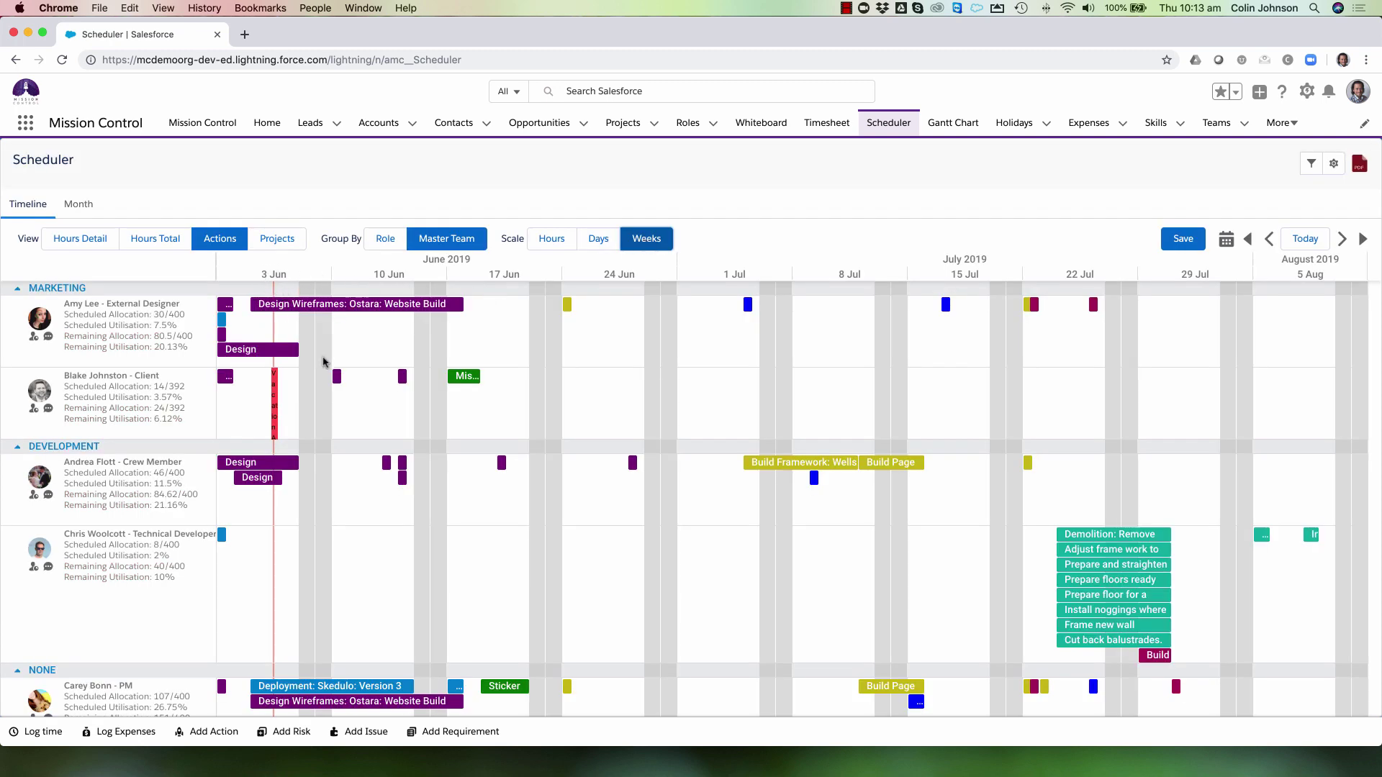
mouse_move(355, 384)
Step: Set the Scheduler to 1 visible day in Hours view, 12 weeks in Days view and 52 weeks in Weeks view, and save the settings
click(1333, 165)
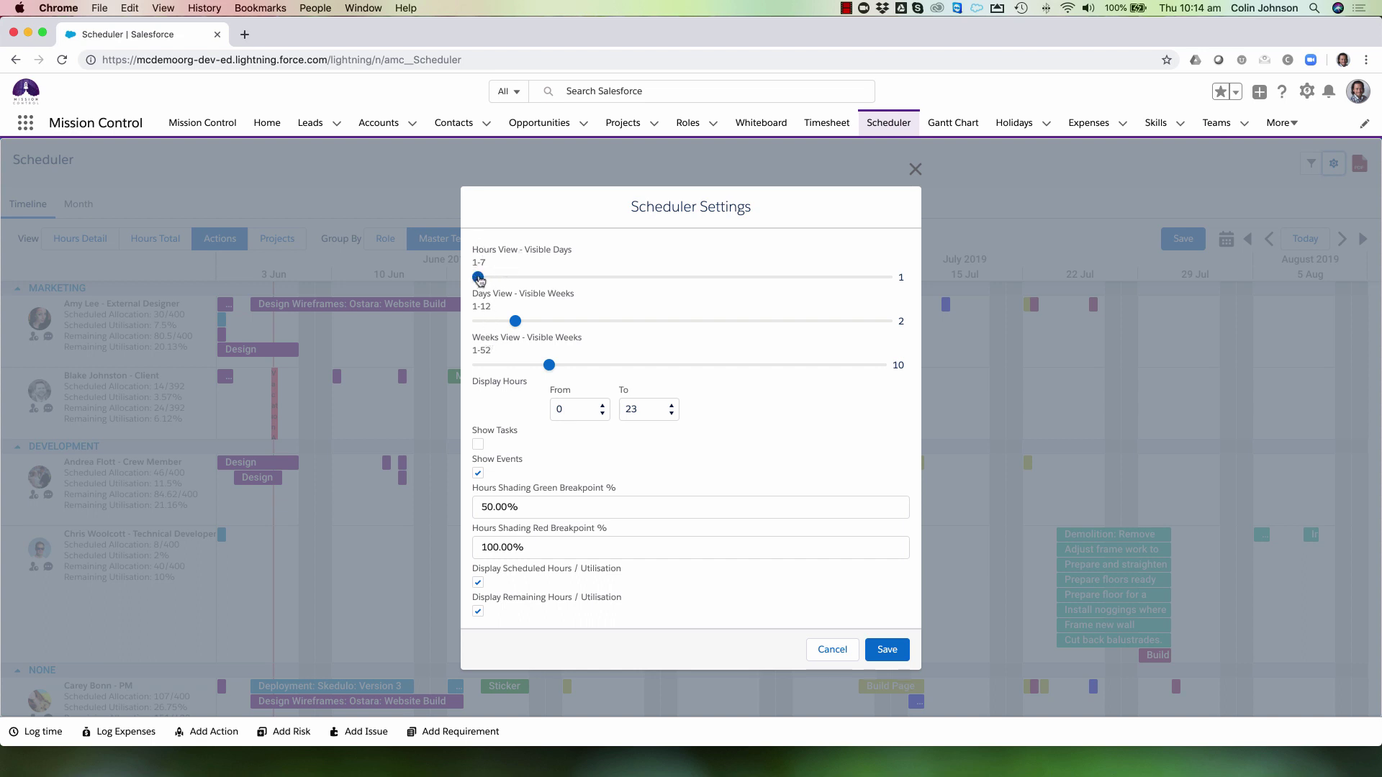
click(887, 278)
click(480, 277)
click(475, 321)
click(891, 322)
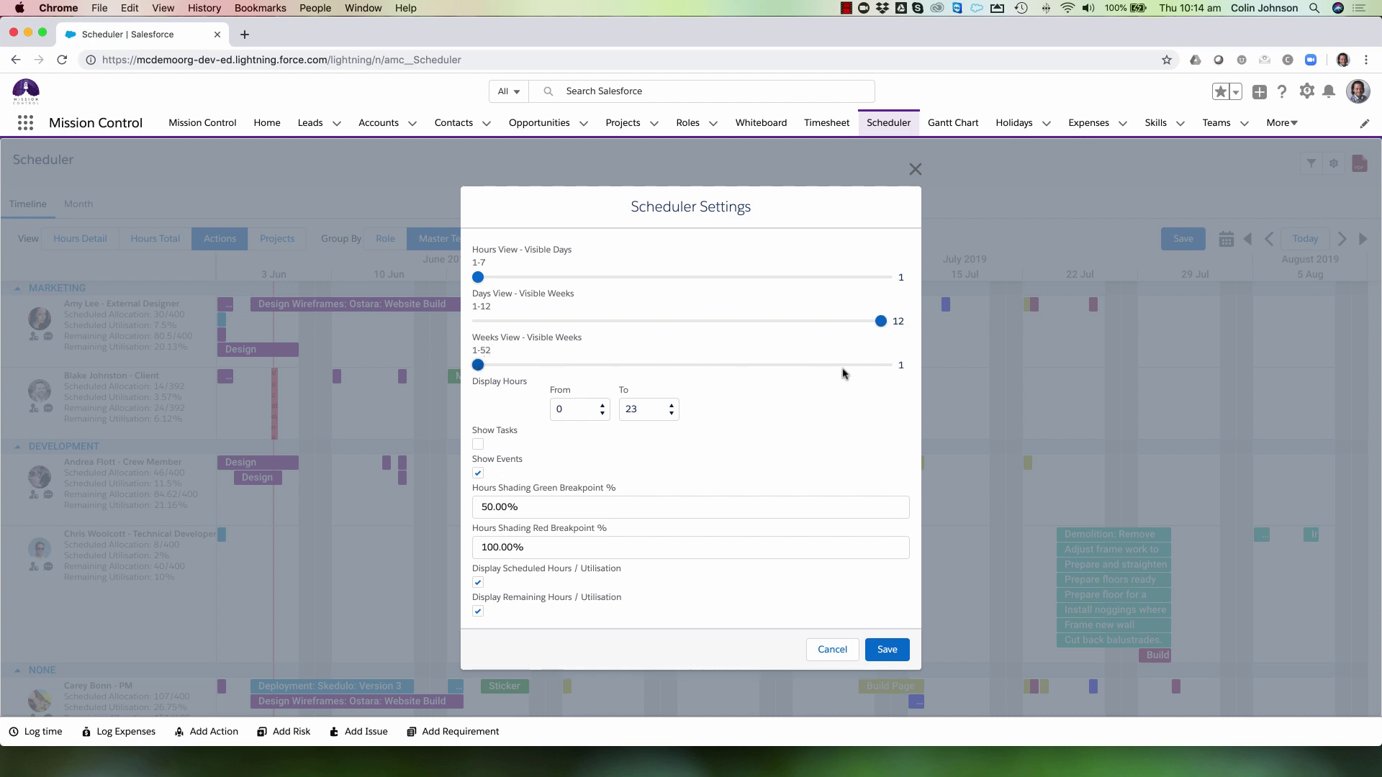
click(890, 366)
click(891, 651)
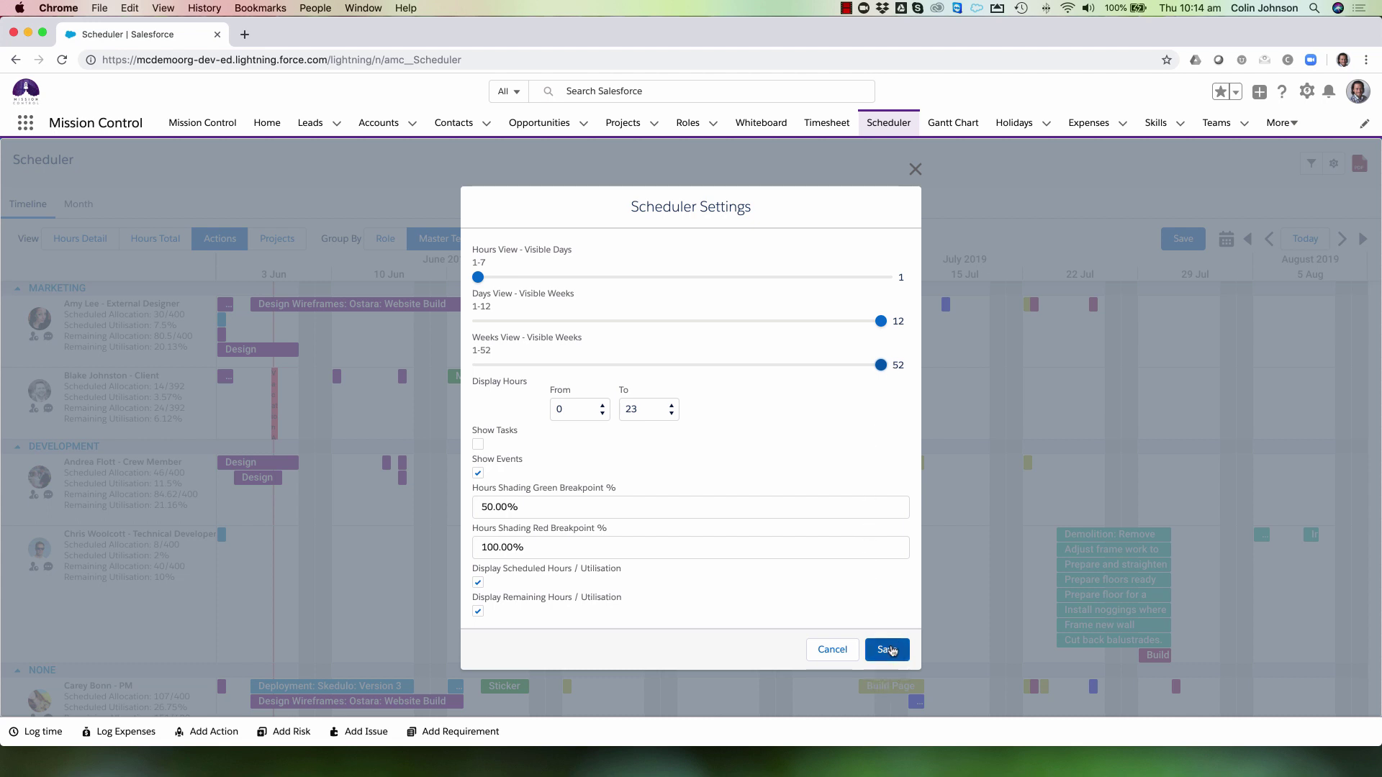
click(891, 650)
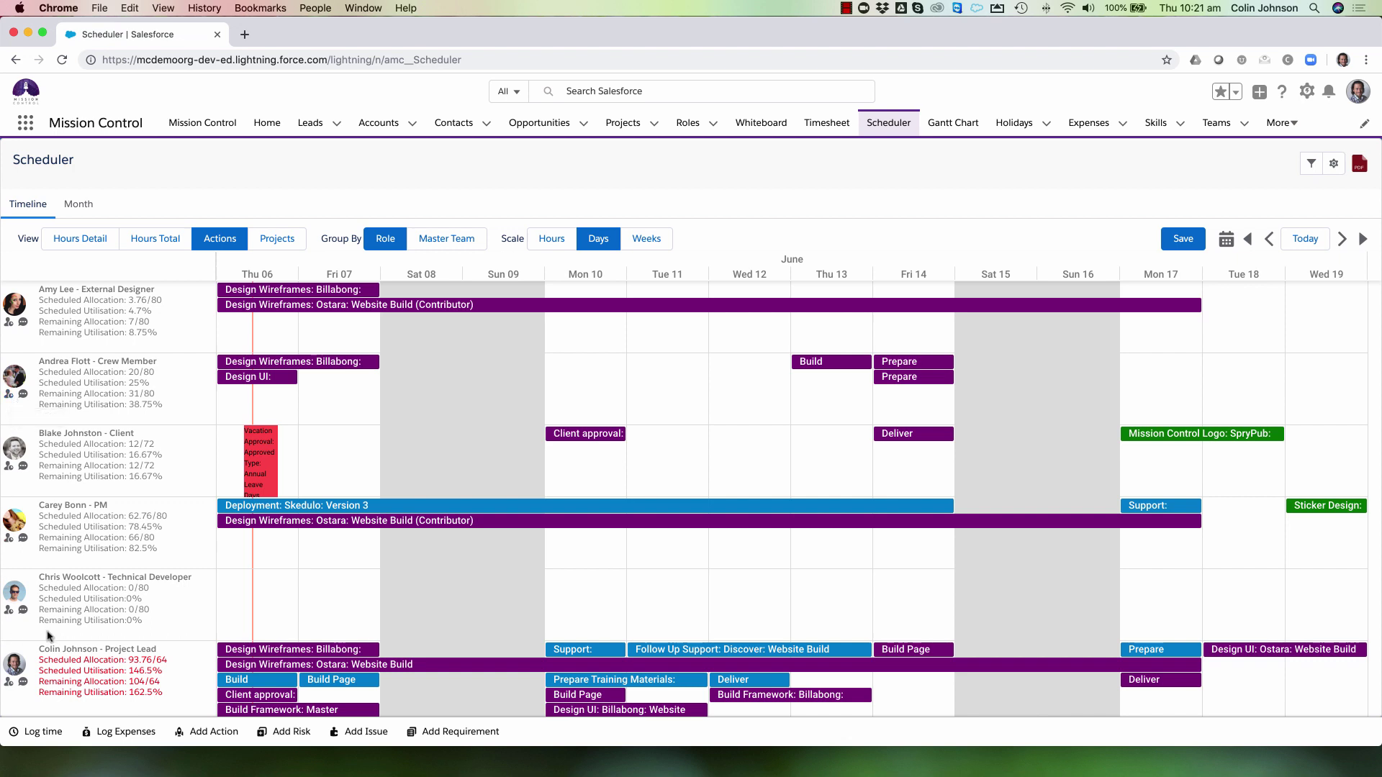
Step: Review the Project Lead's role profile with its team assignments and skills, and view the same resource's Chatter feed
click(9, 684)
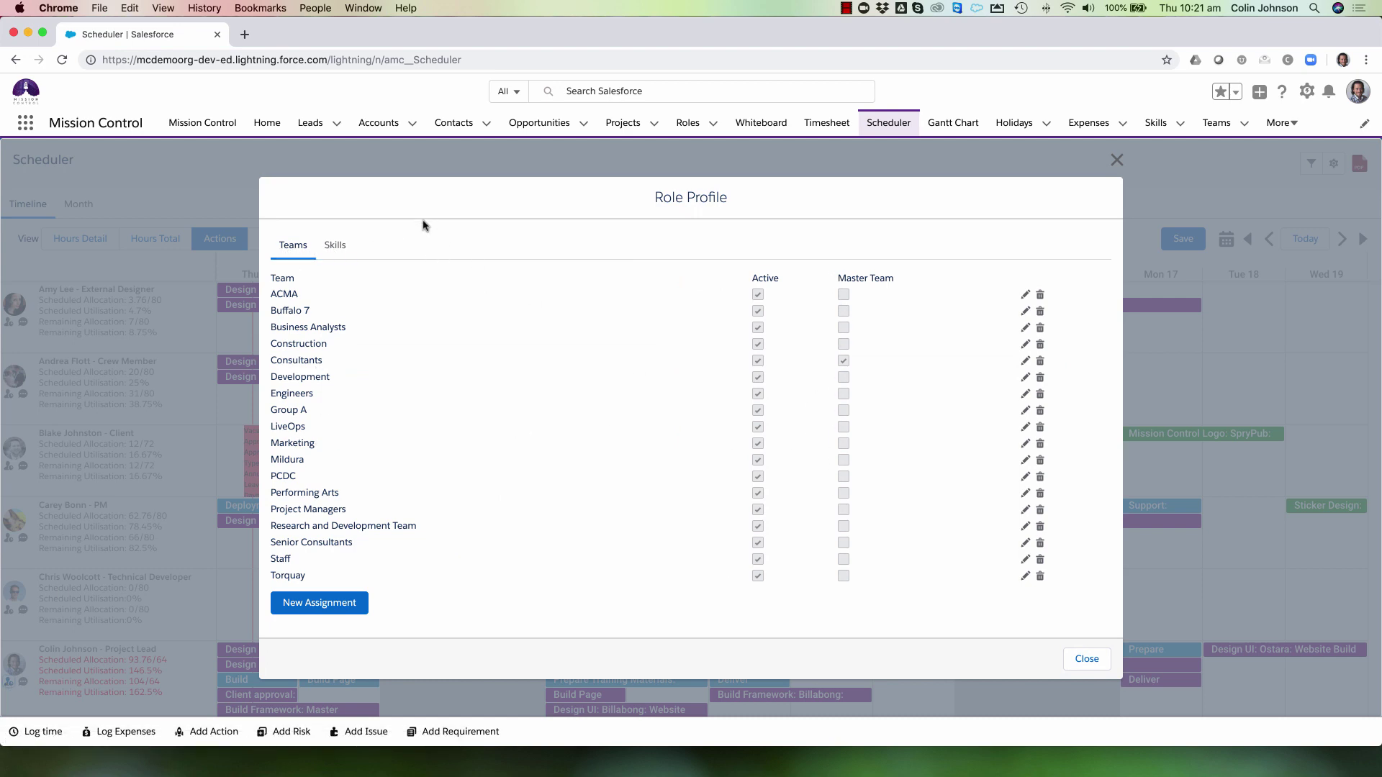
click(335, 248)
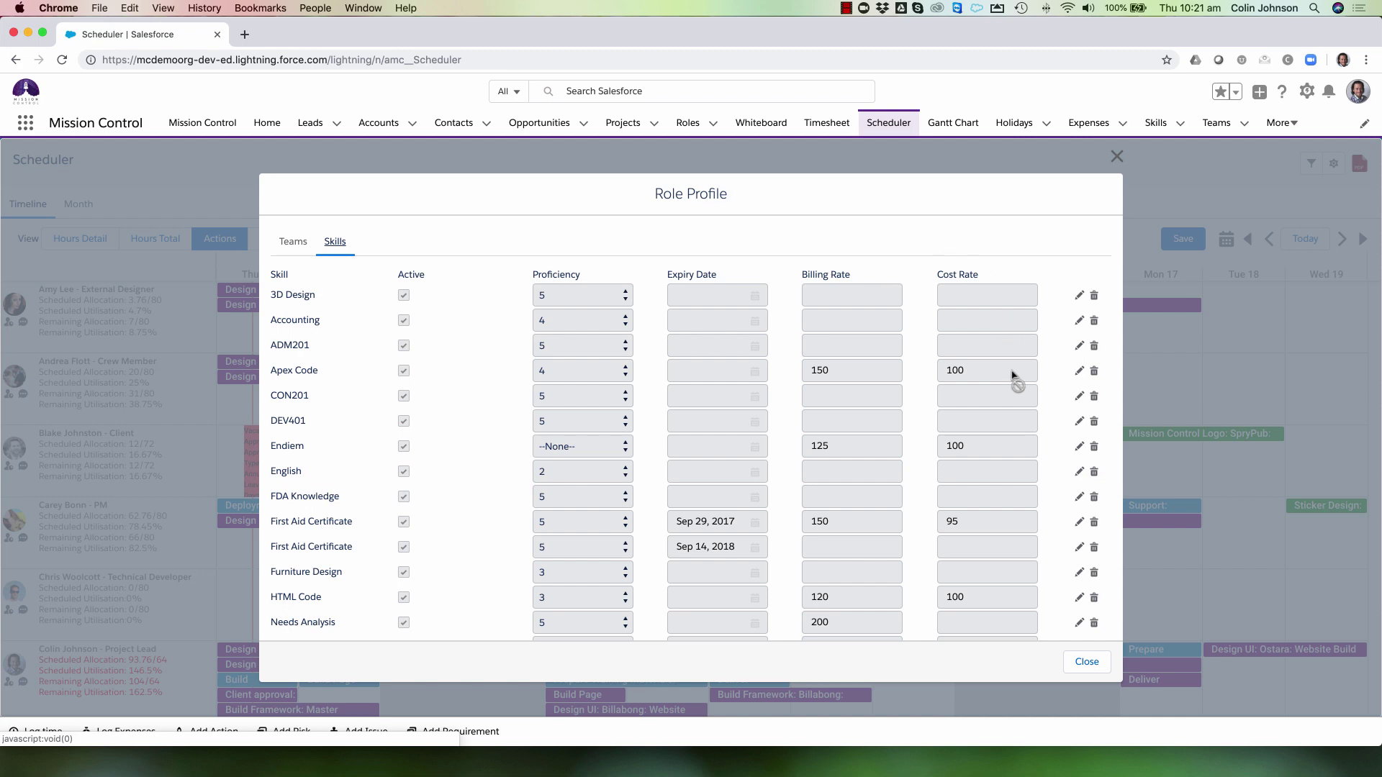
click(1114, 155)
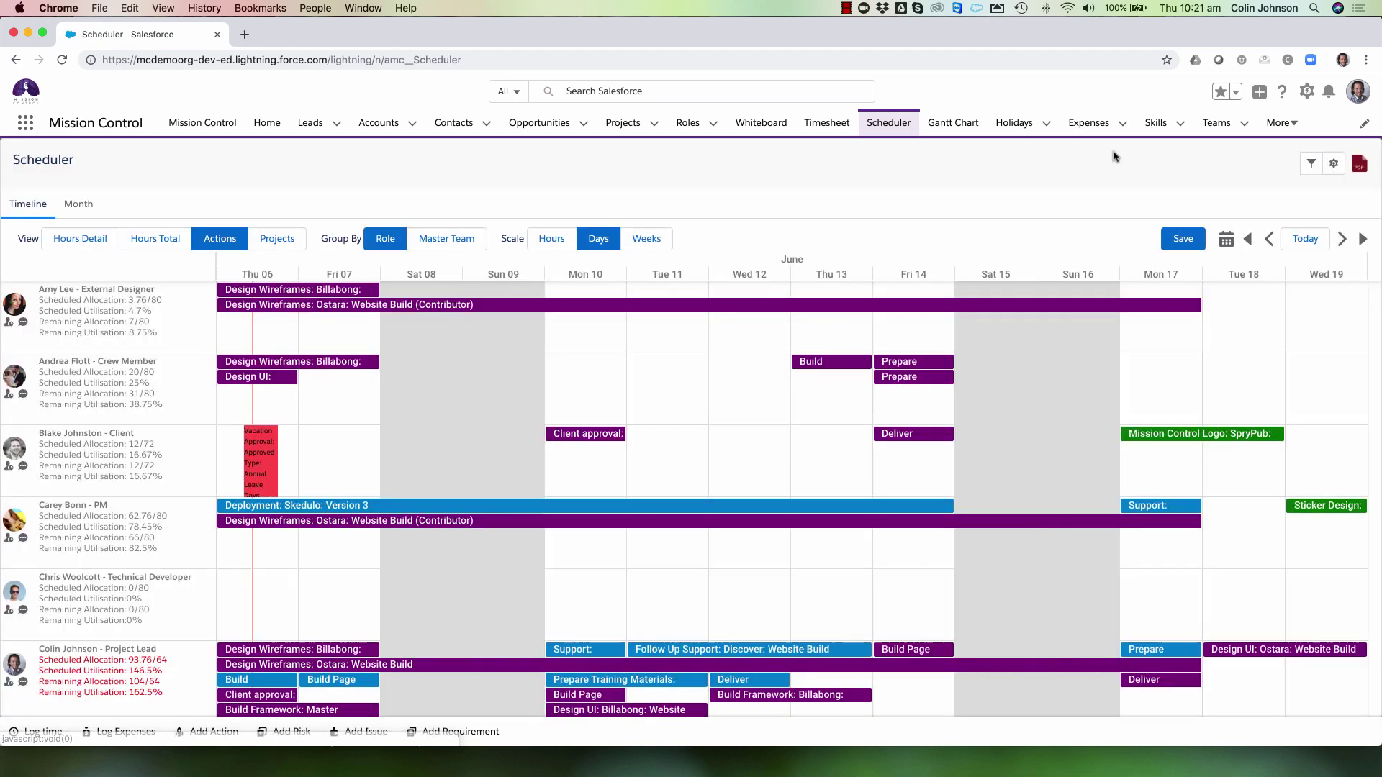
click(23, 683)
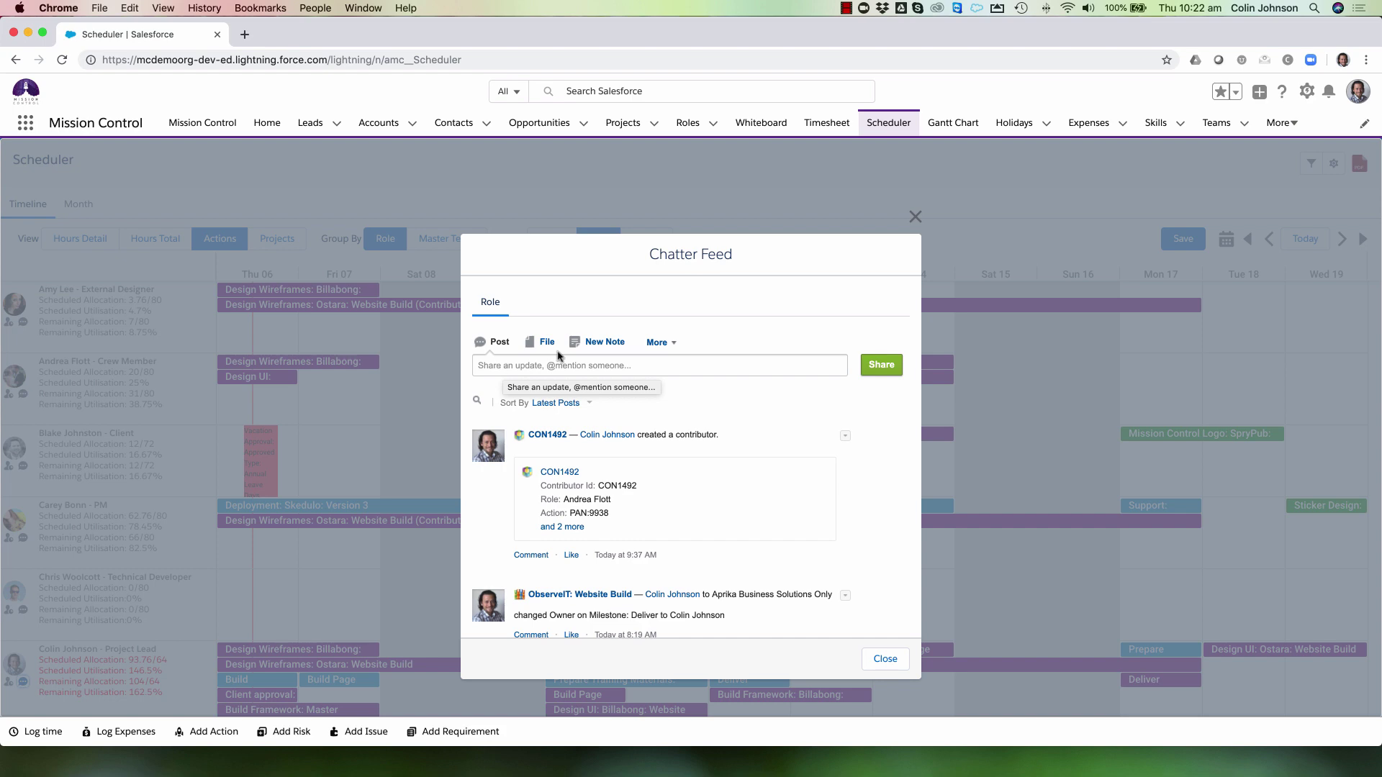
click(891, 658)
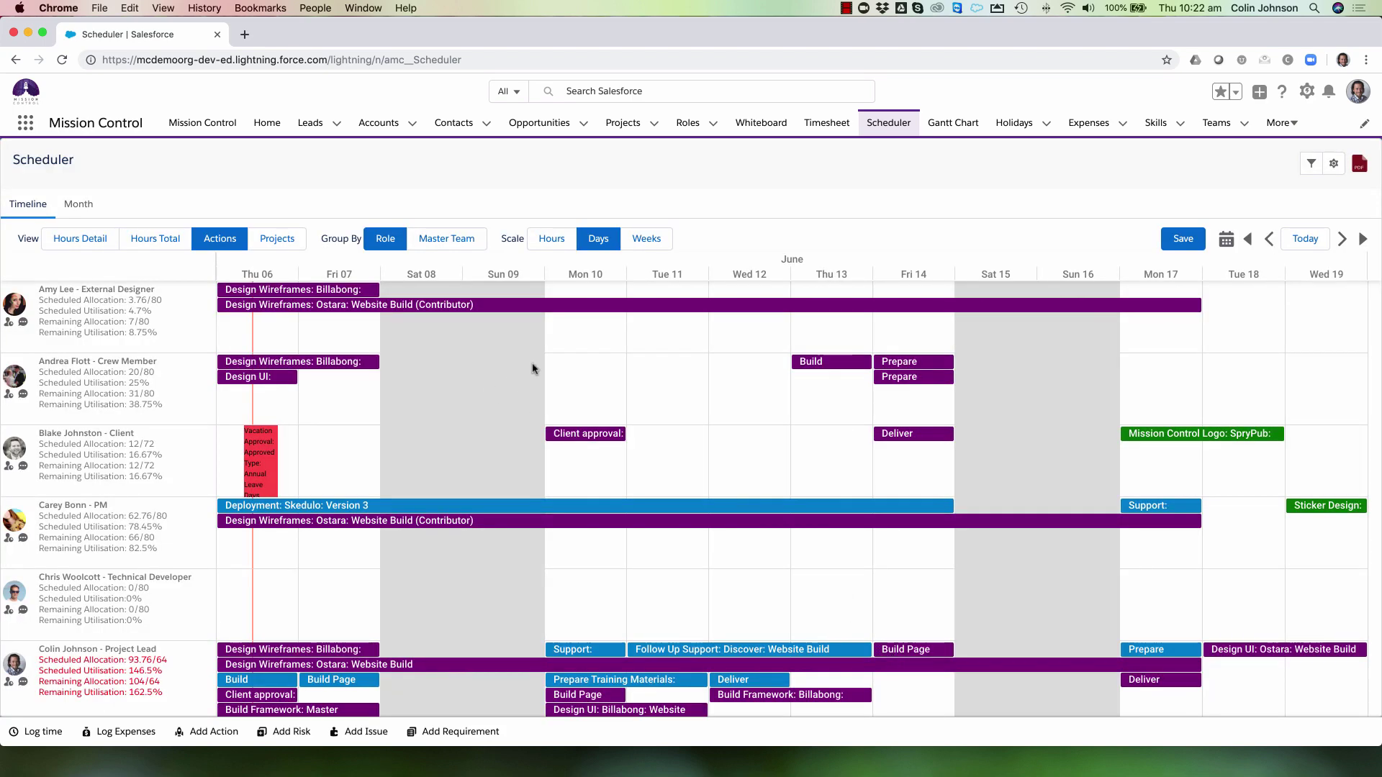
Step: View the action summary of the Deployment: Skedulo: Version 3 action and close it
click(556, 509)
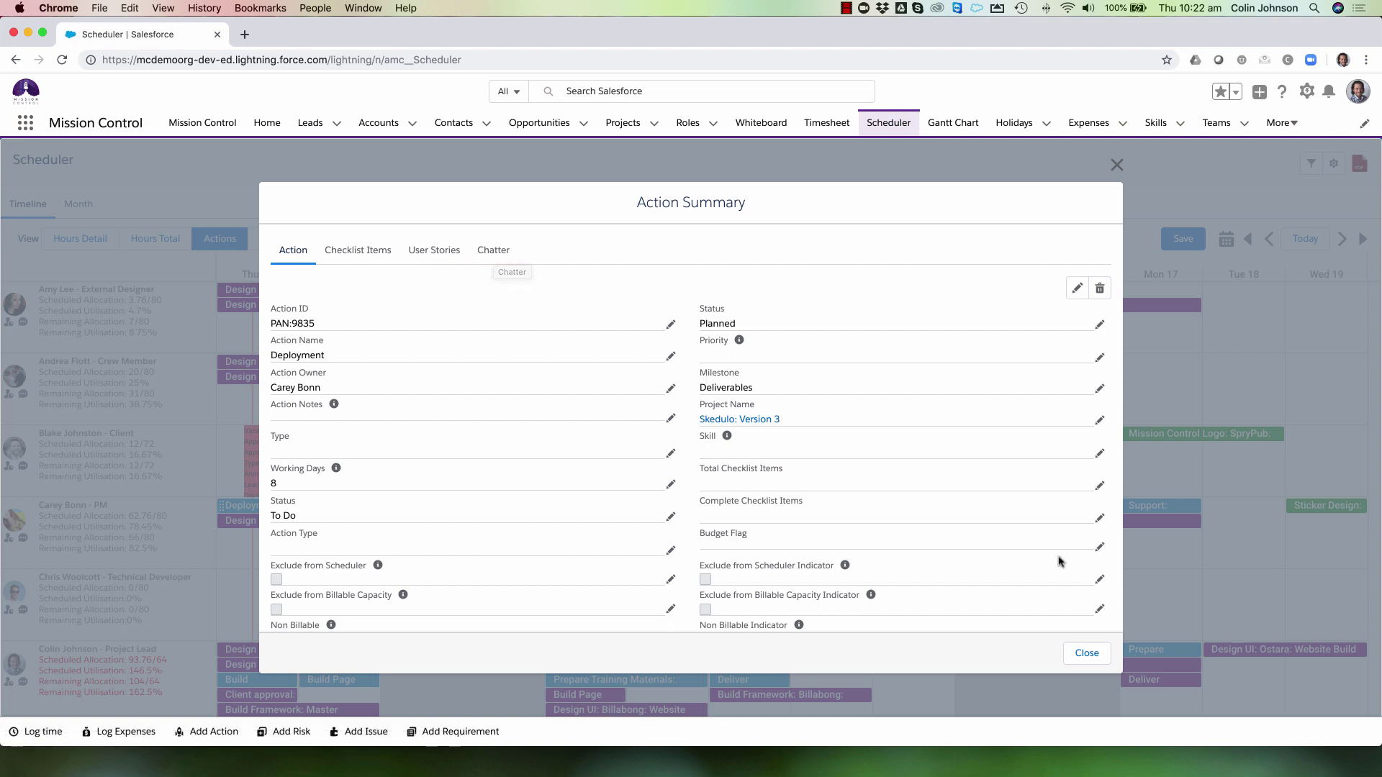
click(1085, 653)
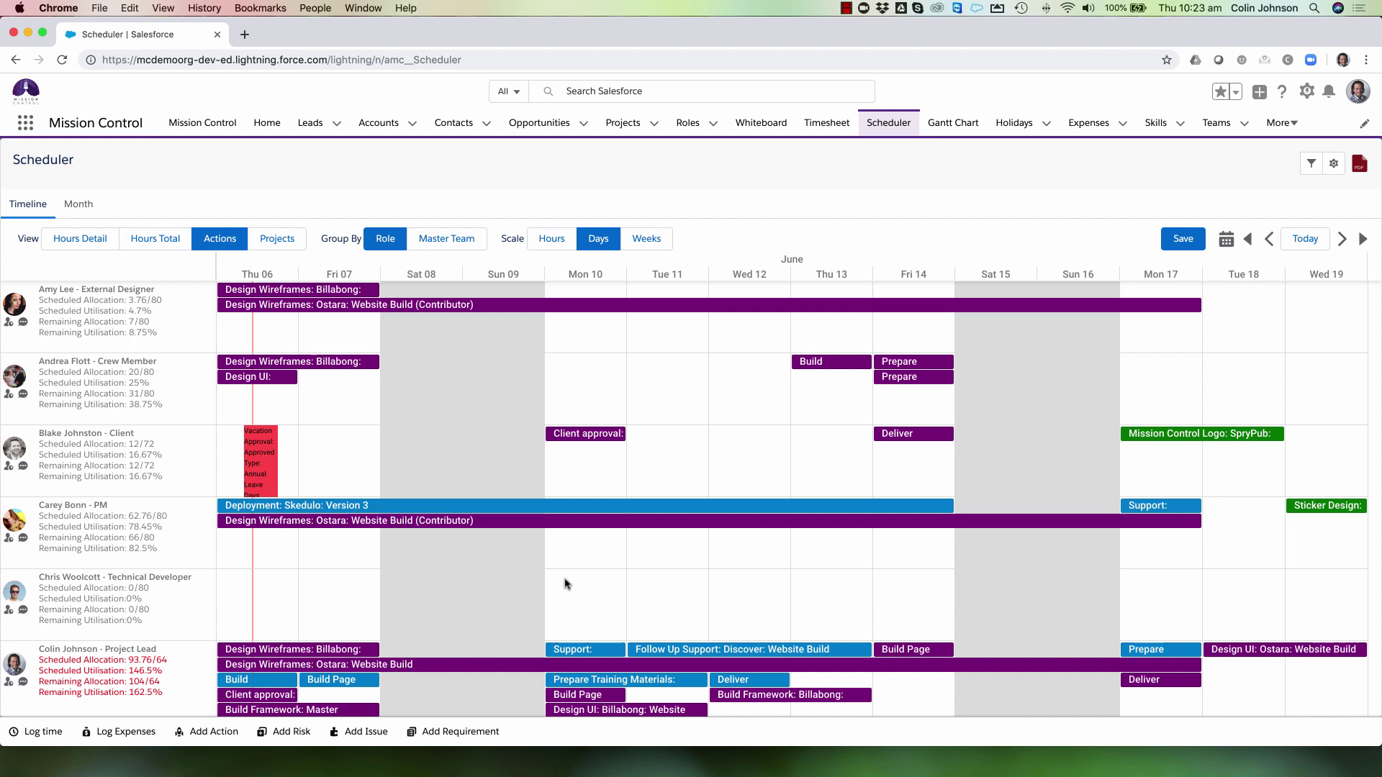
Step: Draft a "Follow Up Training" action for the Technical Developer from Jun 10 to Jun 12, 2019, under Aprika: Website Build, milestone Deliver
drag(552, 578, 770, 593)
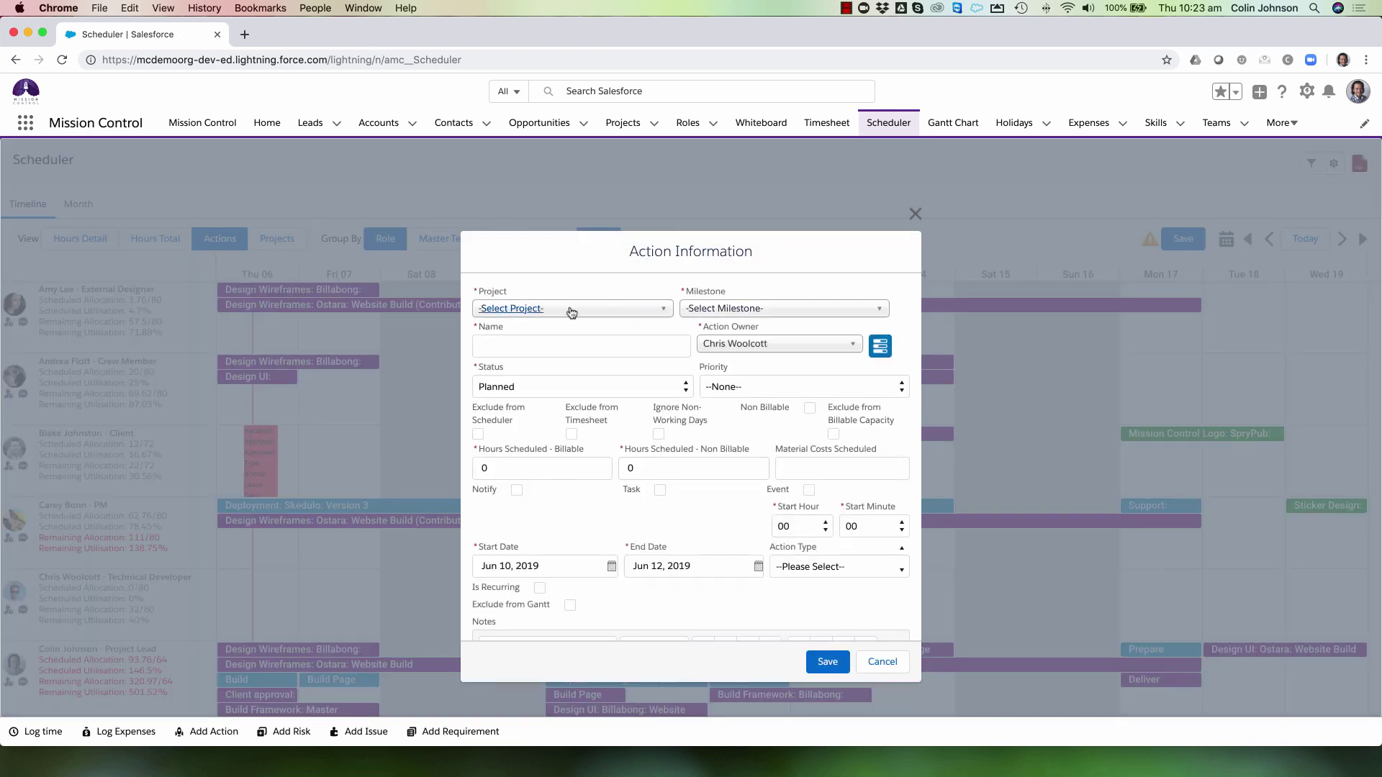
click(571, 309)
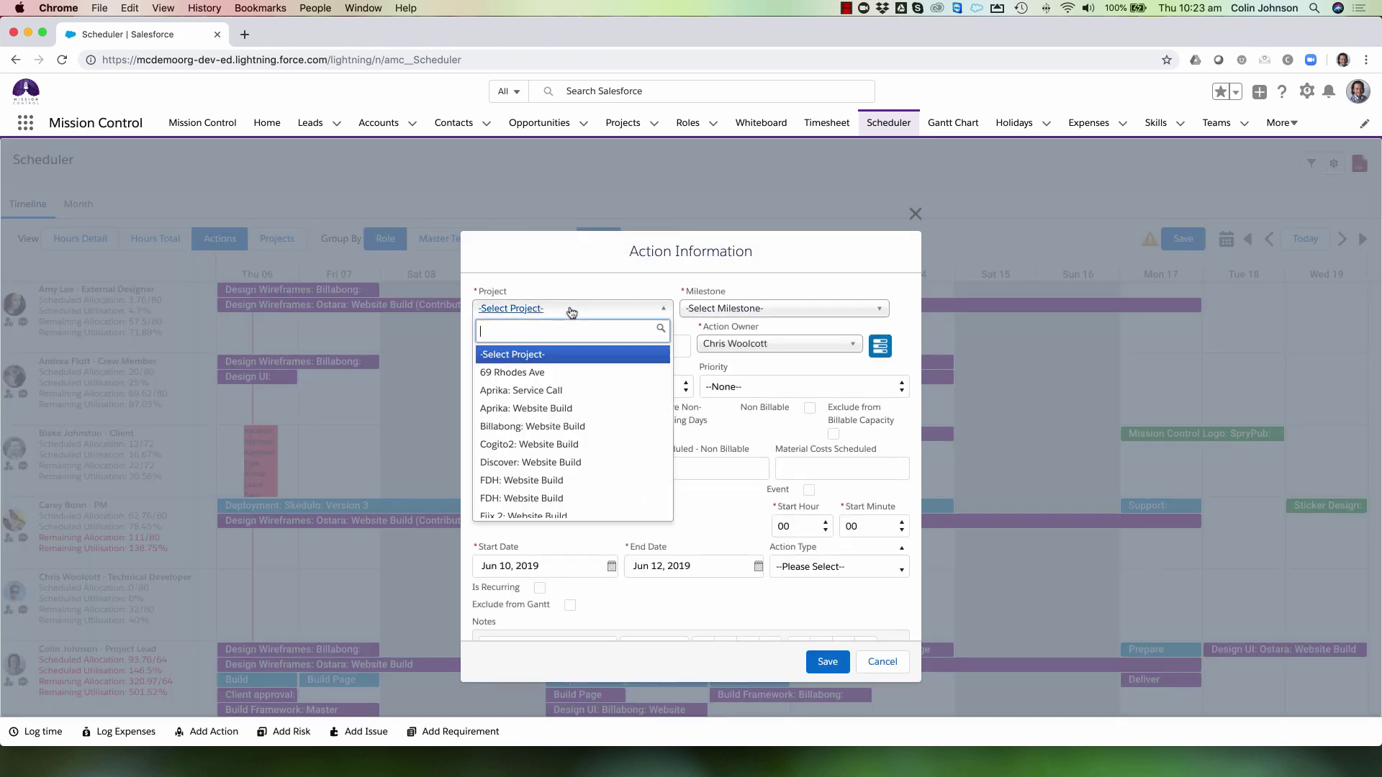
click(524, 408)
click(774, 310)
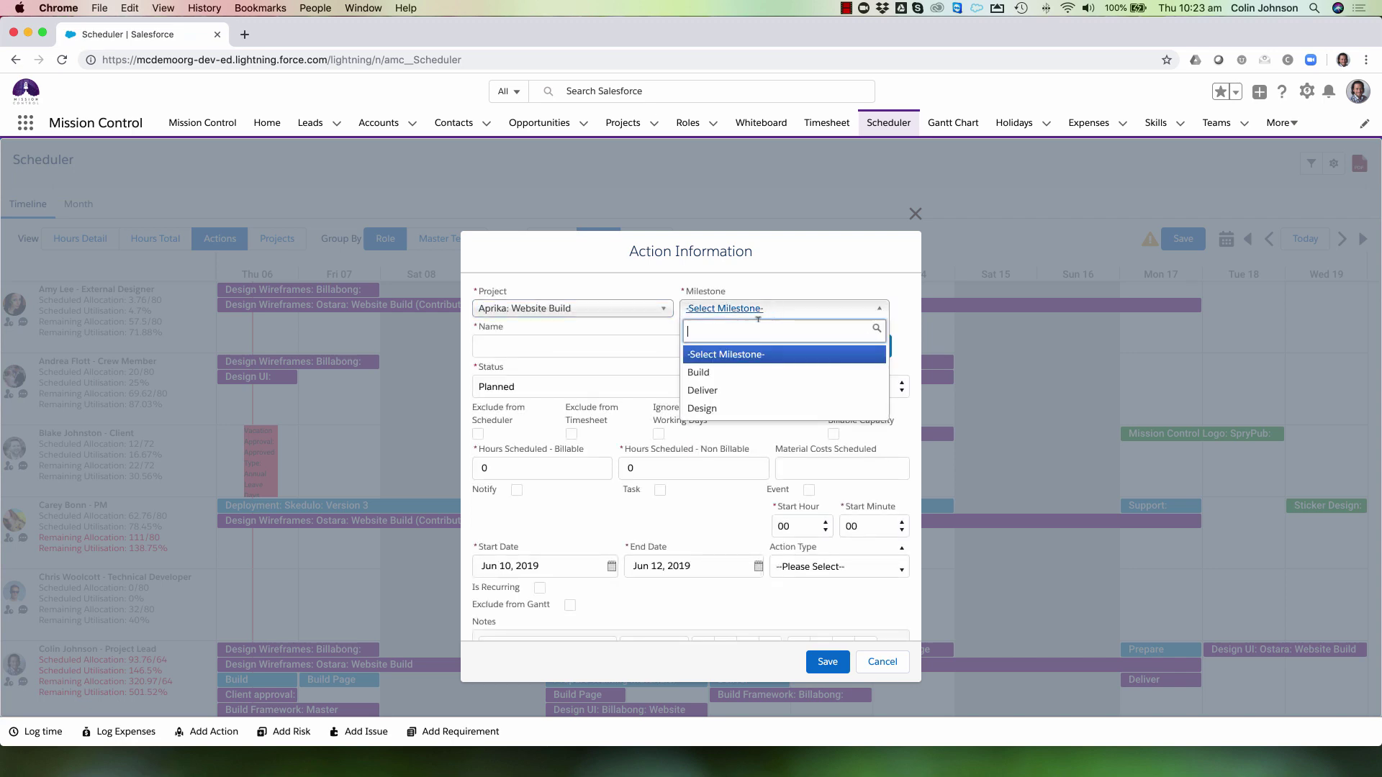
click(711, 388)
click(483, 346)
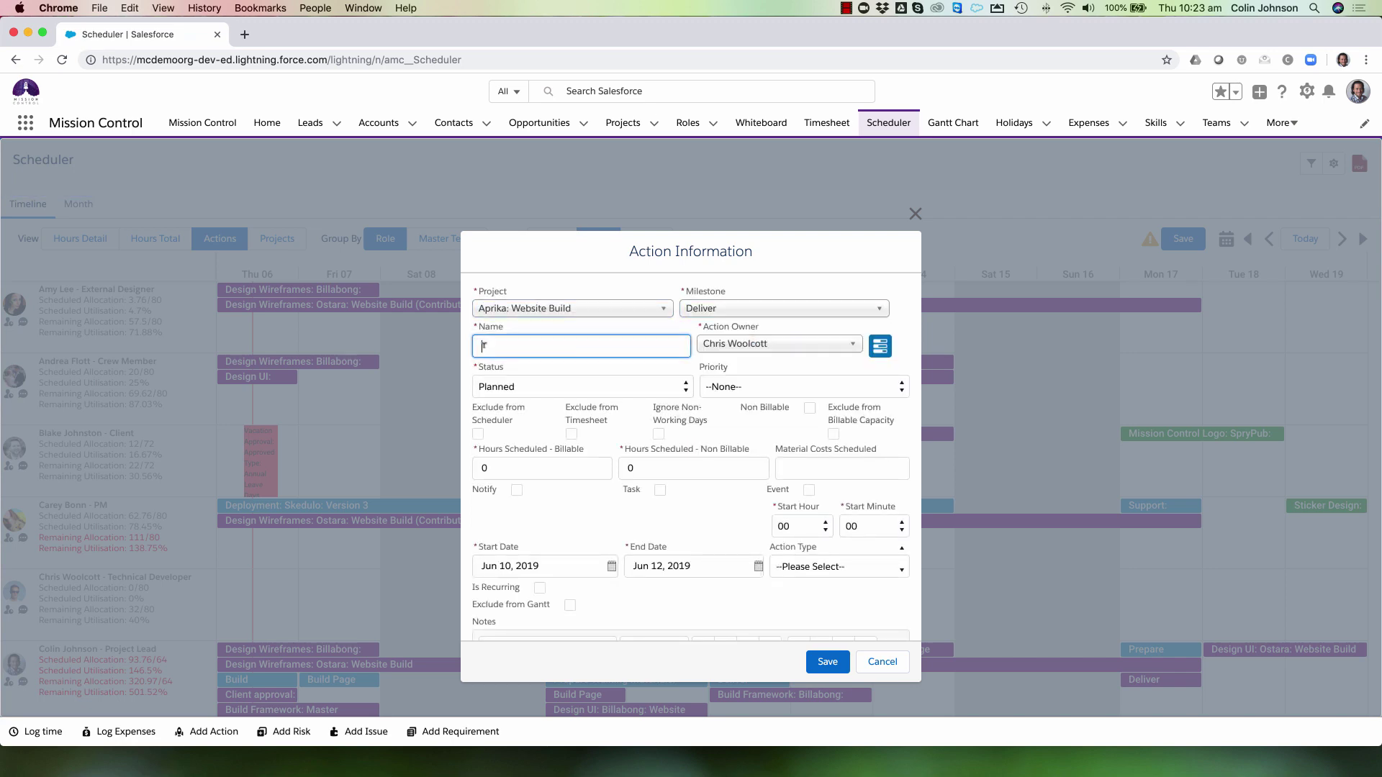
text(Follow Up Training)
Step: Schedule 6 billable and 4 non-billable hours for the new action and save it
click(507, 467)
text(6)
click(651, 468)
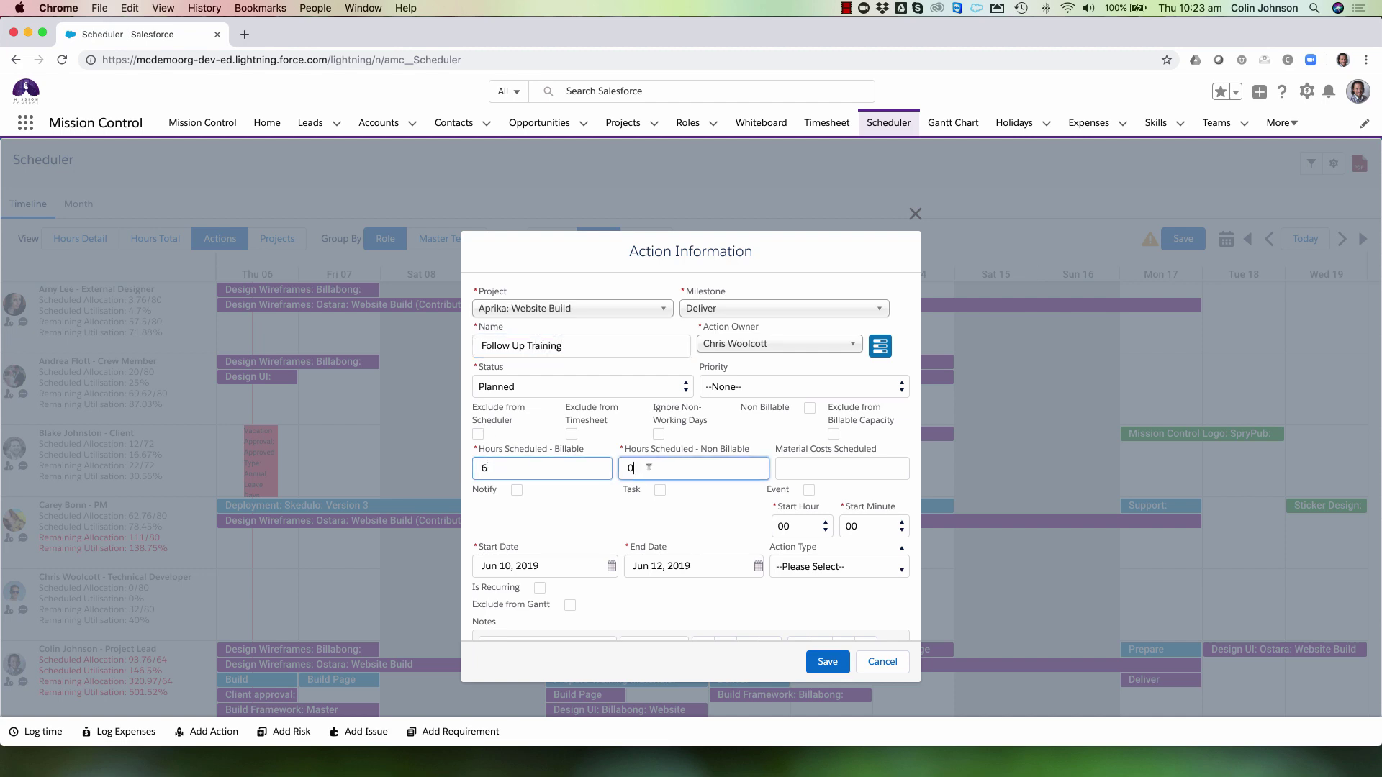
text(4)
click(819, 661)
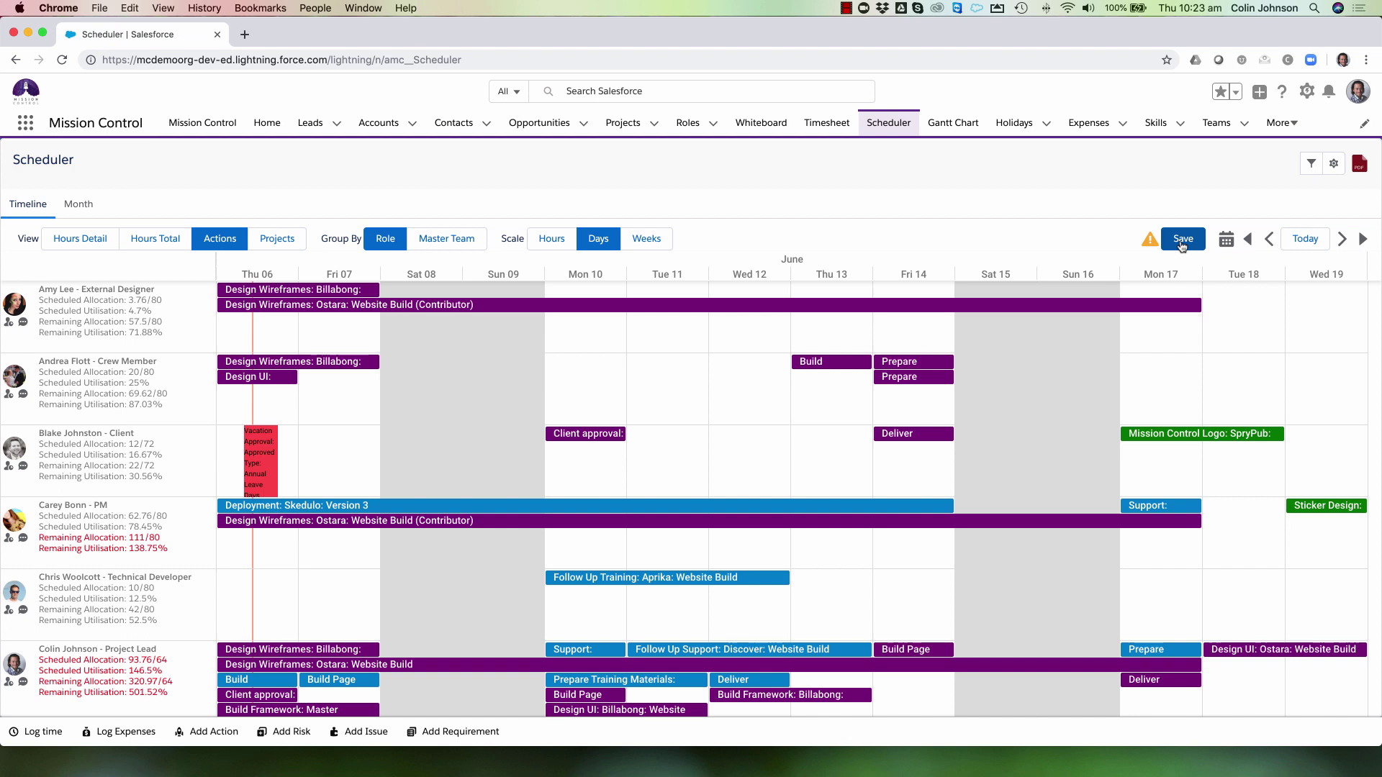
Step: Look at the timeline's date picker for June 2019 and close it without choosing a date
mouse_move(1149, 246)
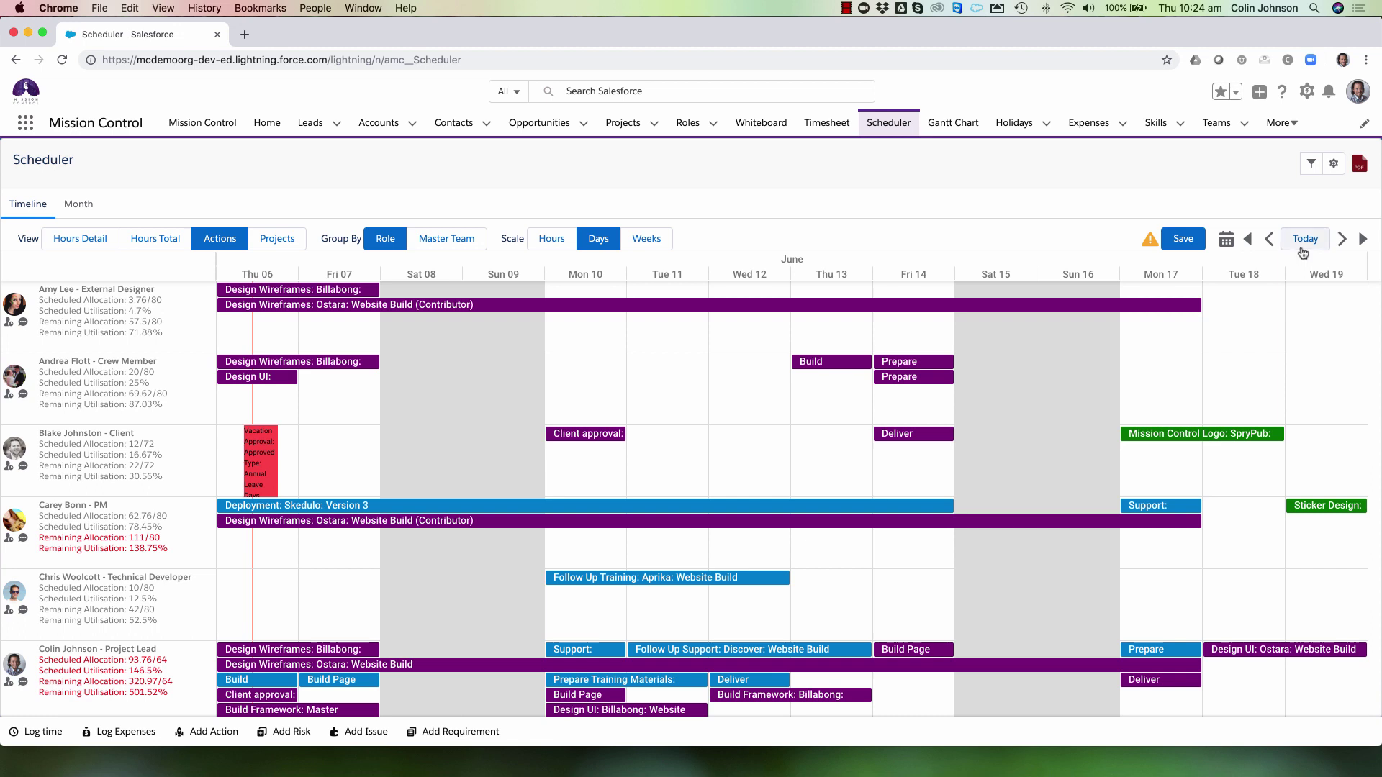
click(1226, 241)
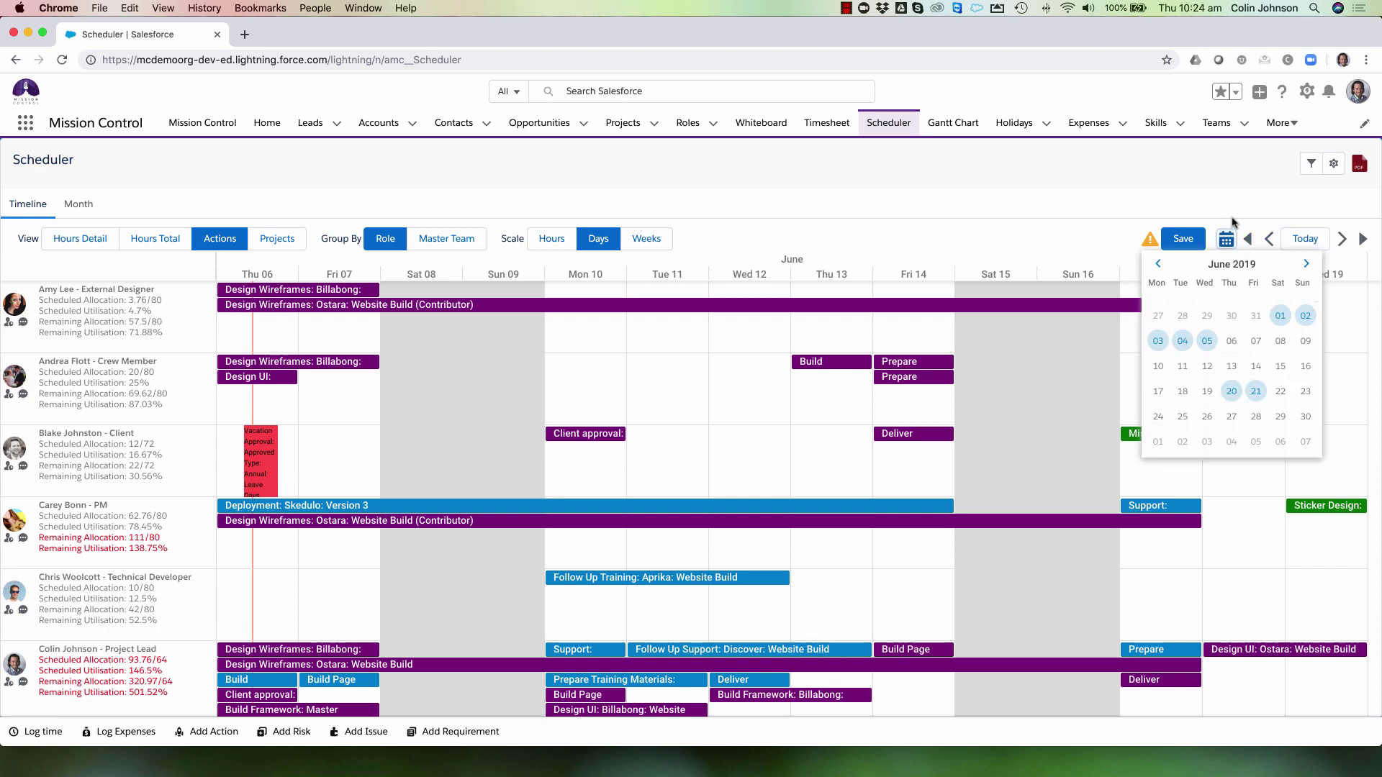
click(1247, 201)
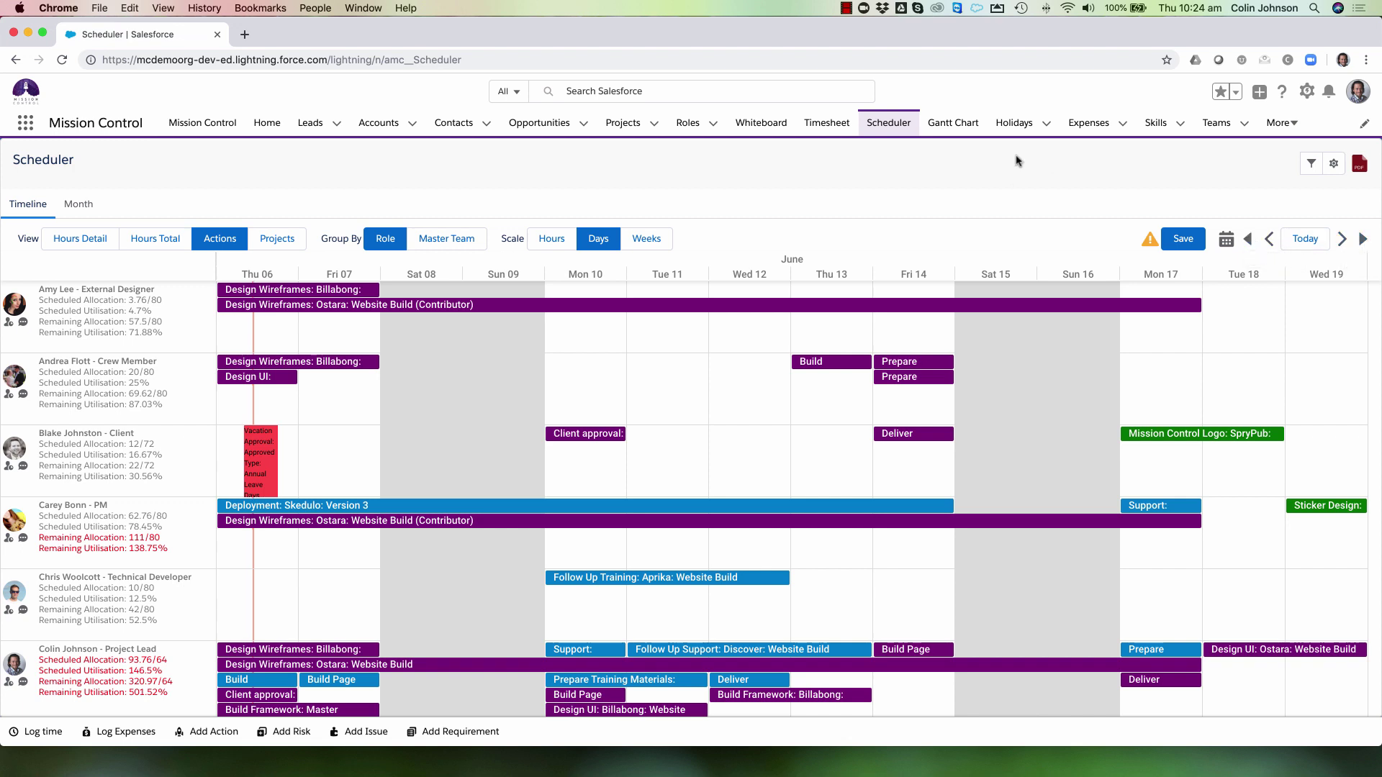
Step: Review the Scheduler's filter criteria, custom field objects and saved filters, and close the filters without applying any
click(1309, 167)
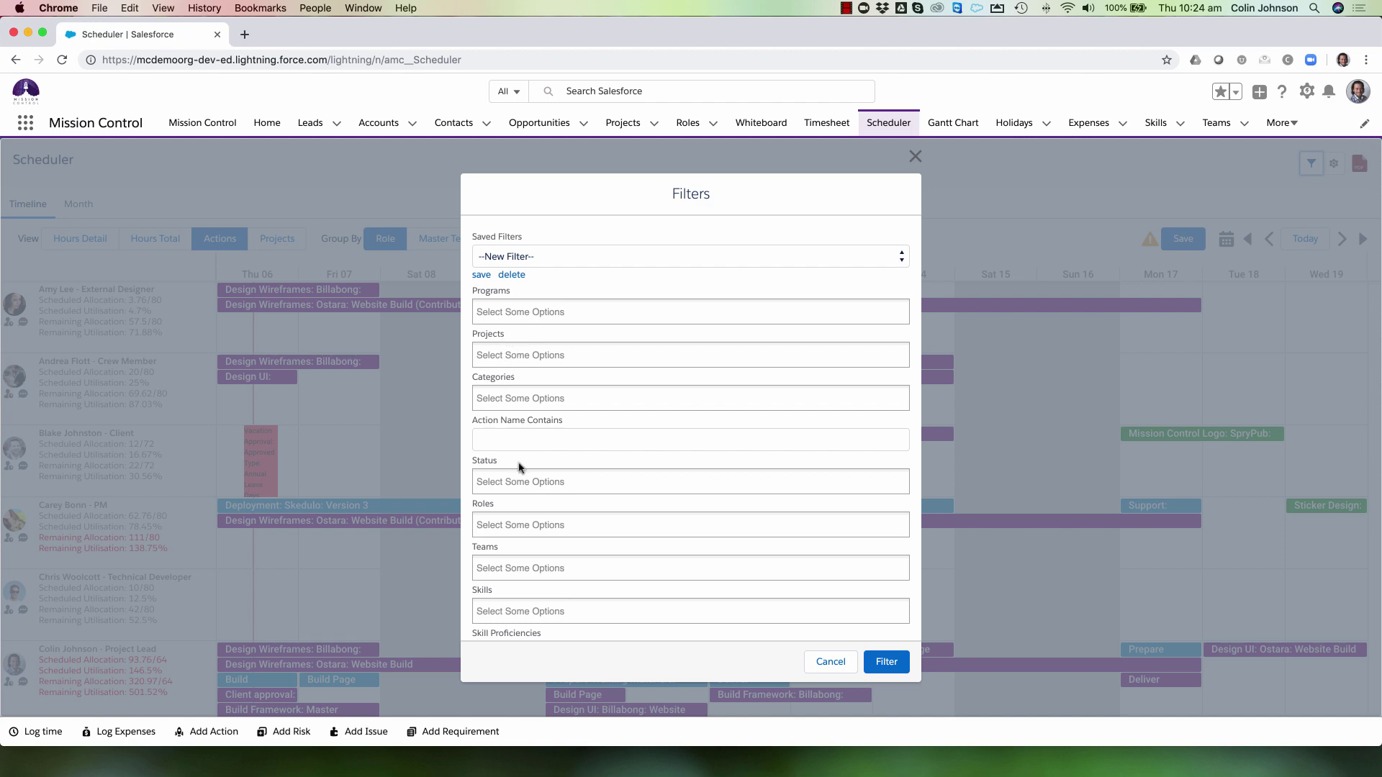
scroll(518, 468, down, 4)
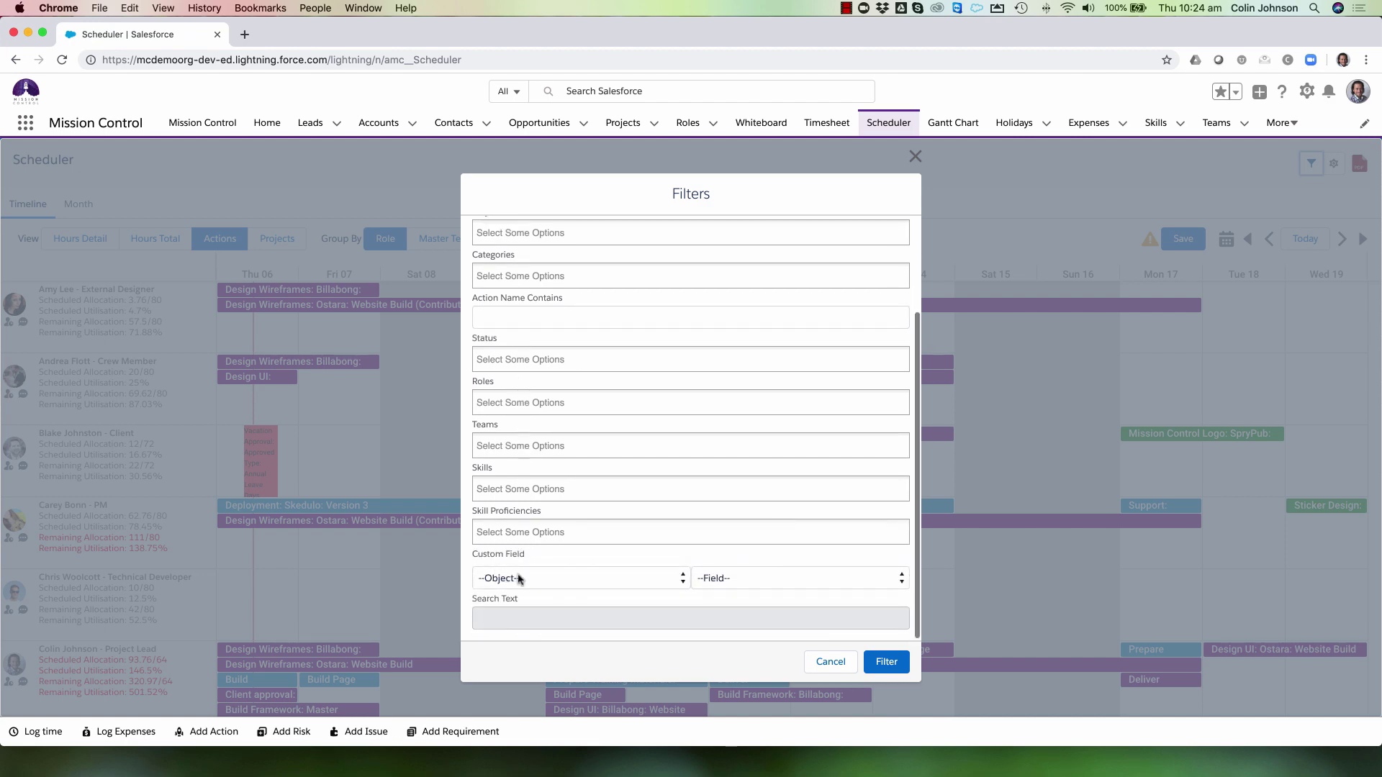
click(580, 584)
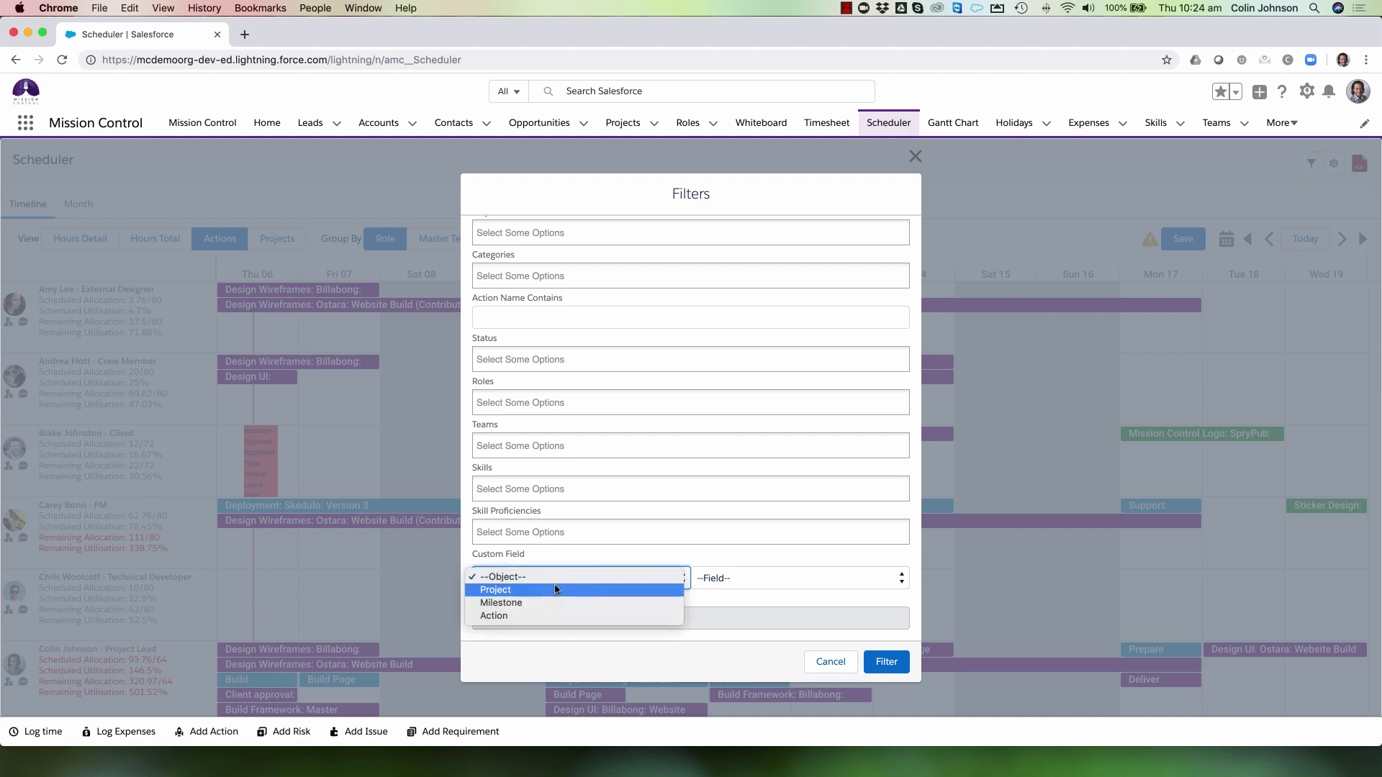
click(651, 339)
scroll(640, 327, up, 5)
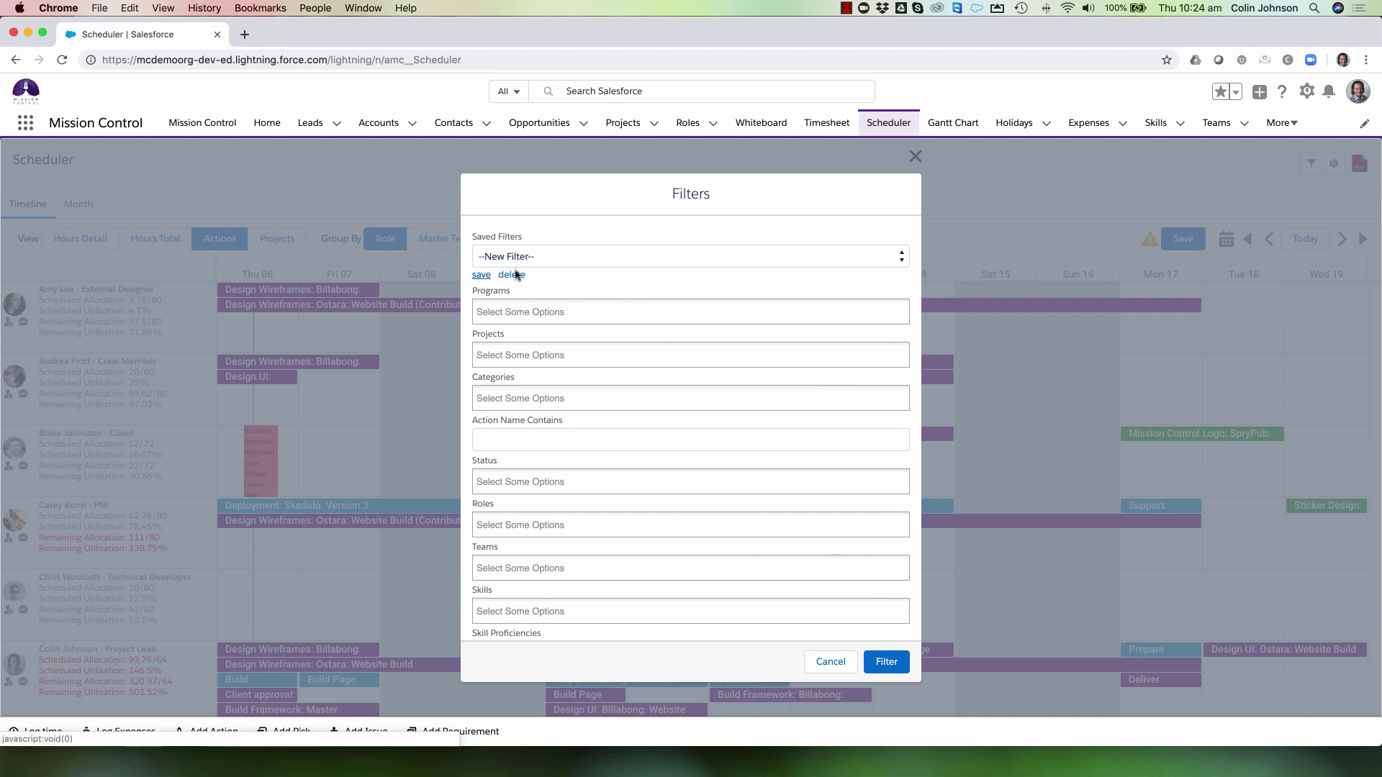
click(568, 258)
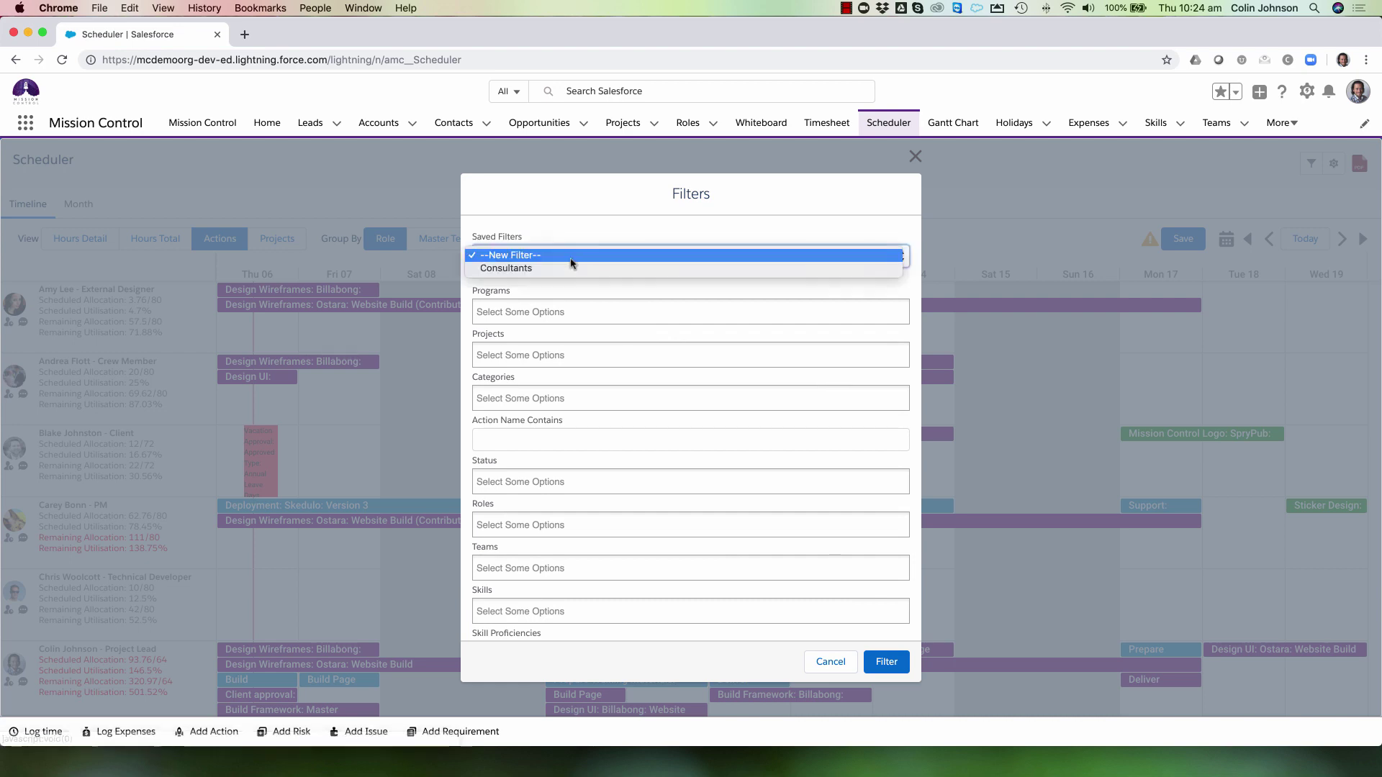
click(596, 210)
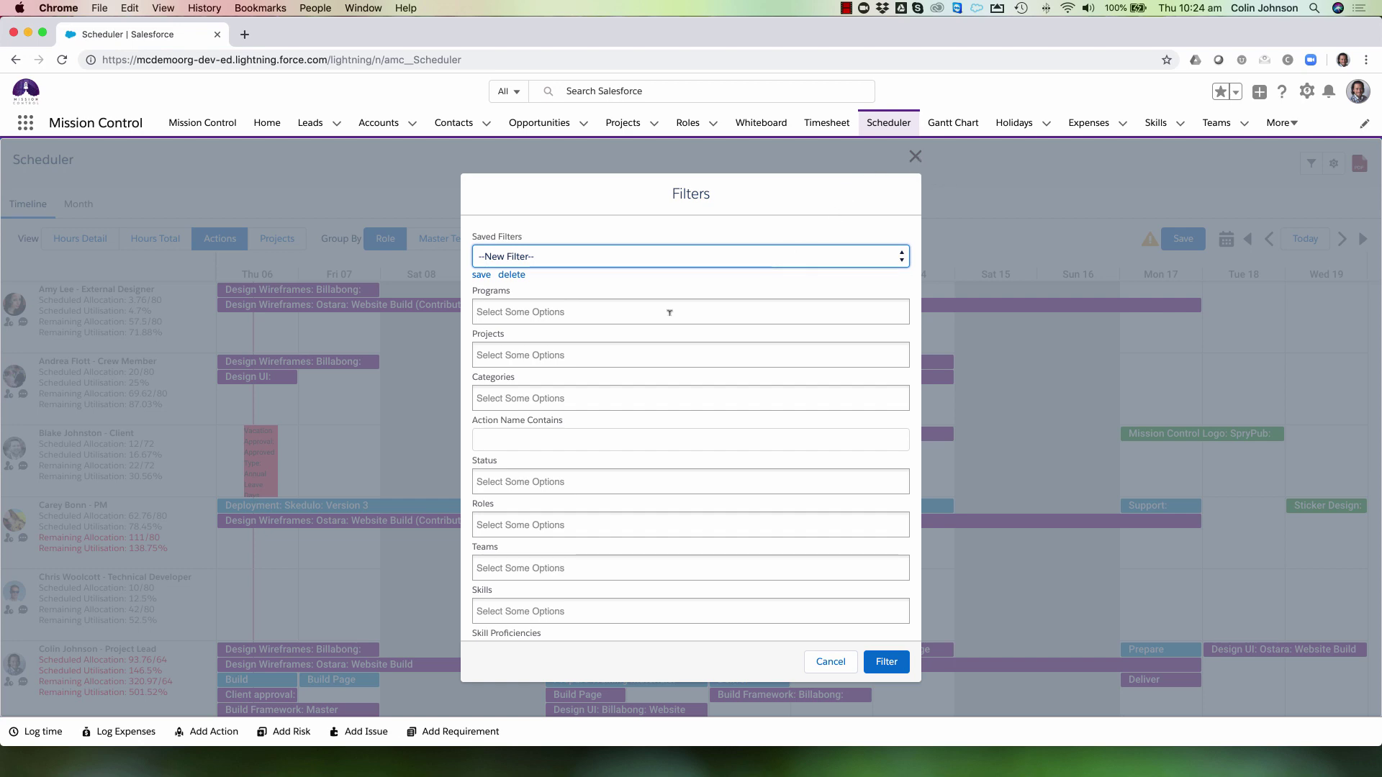
click(574, 258)
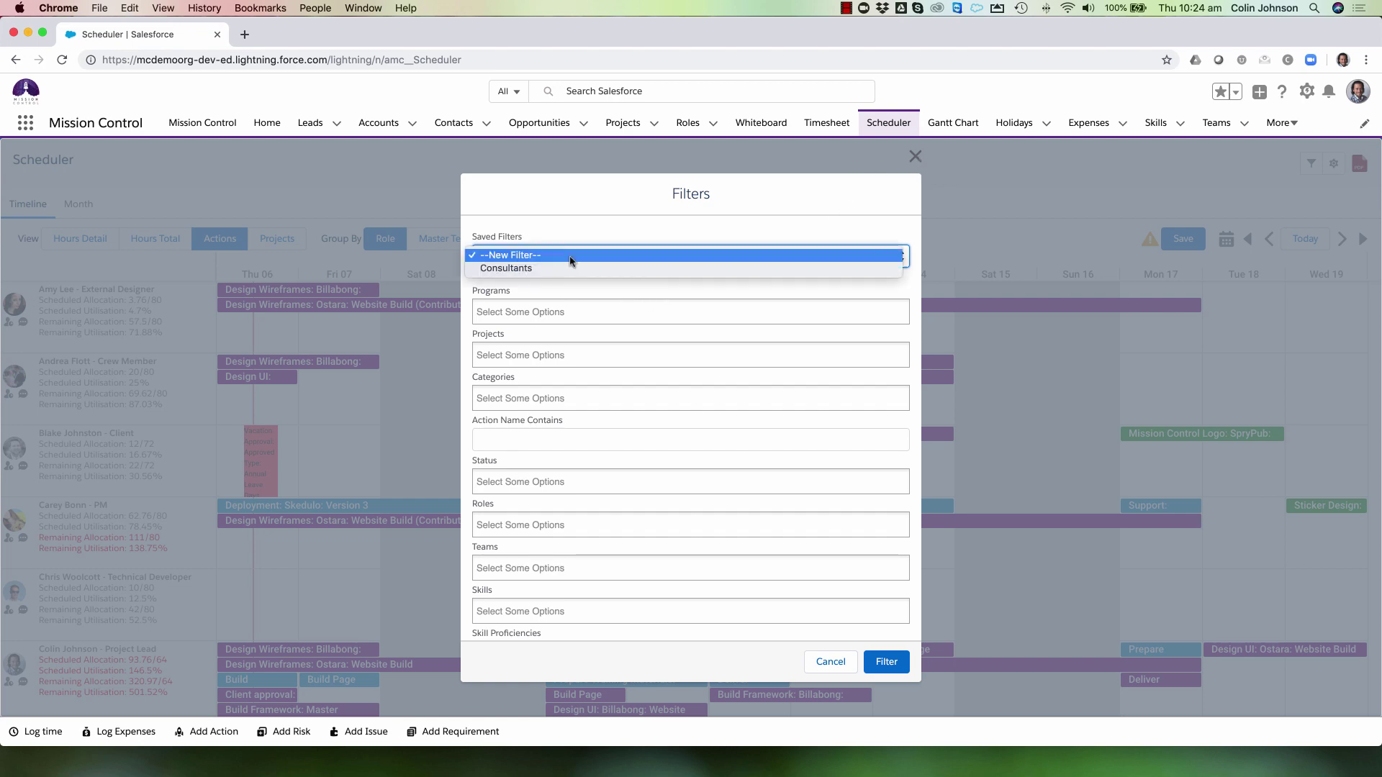
click(617, 203)
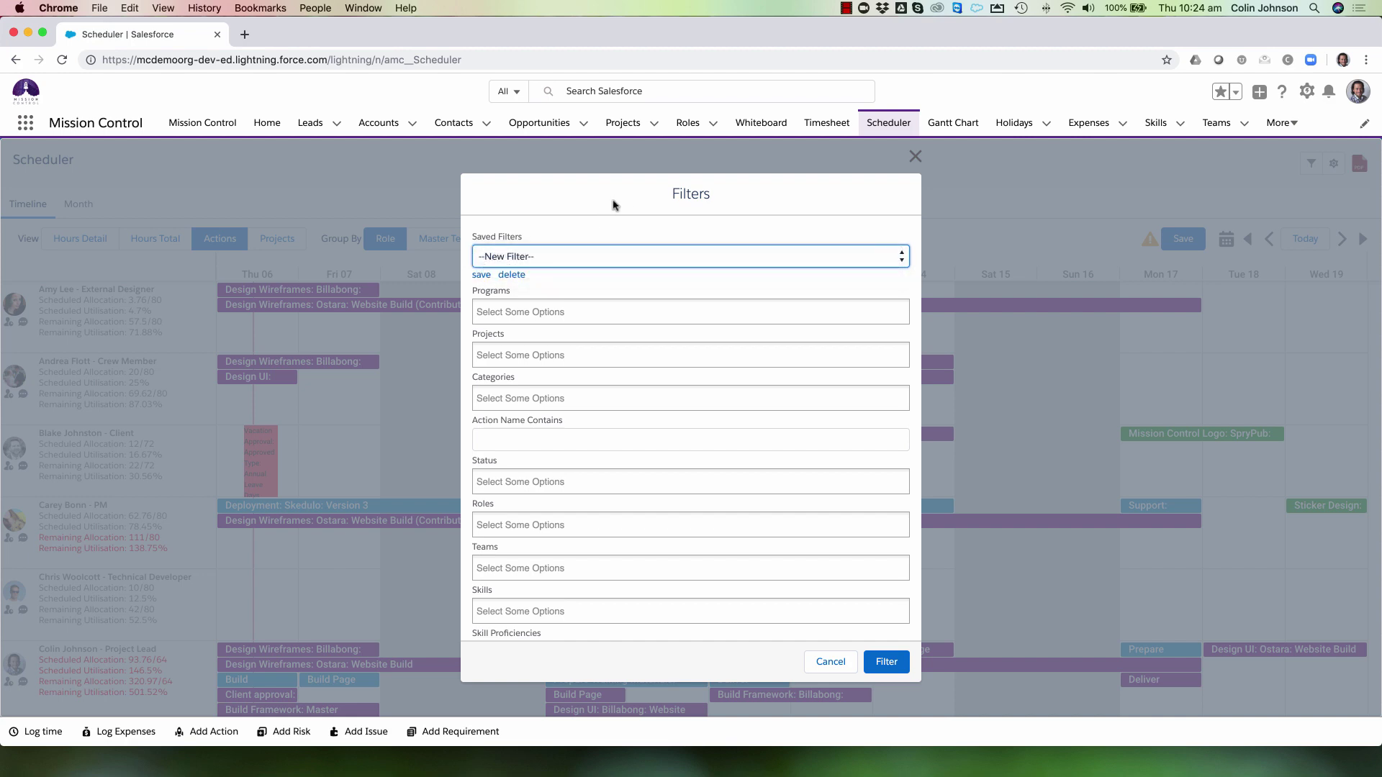
click(916, 157)
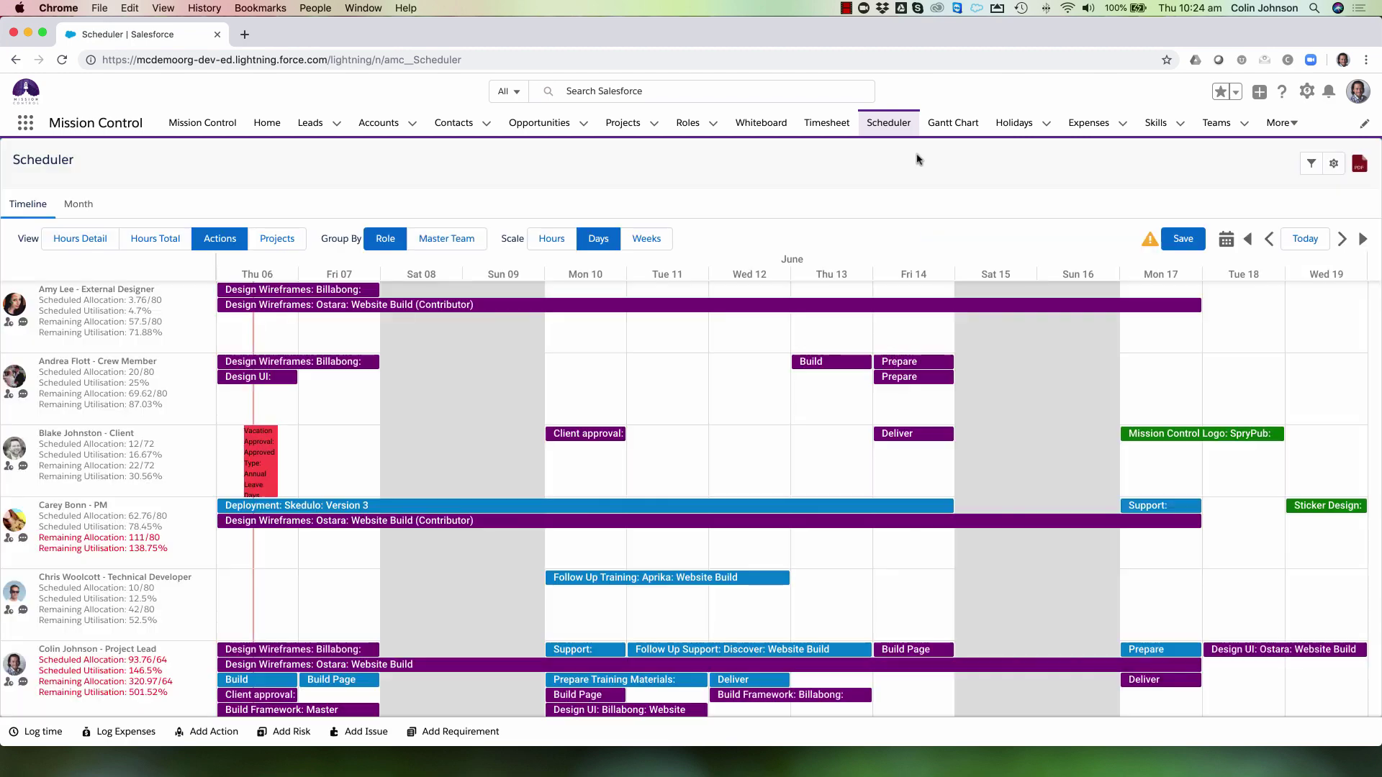
Step: Review the Scheduler's display settings, close them without saving, and request the PDF output of the timeline
click(1328, 166)
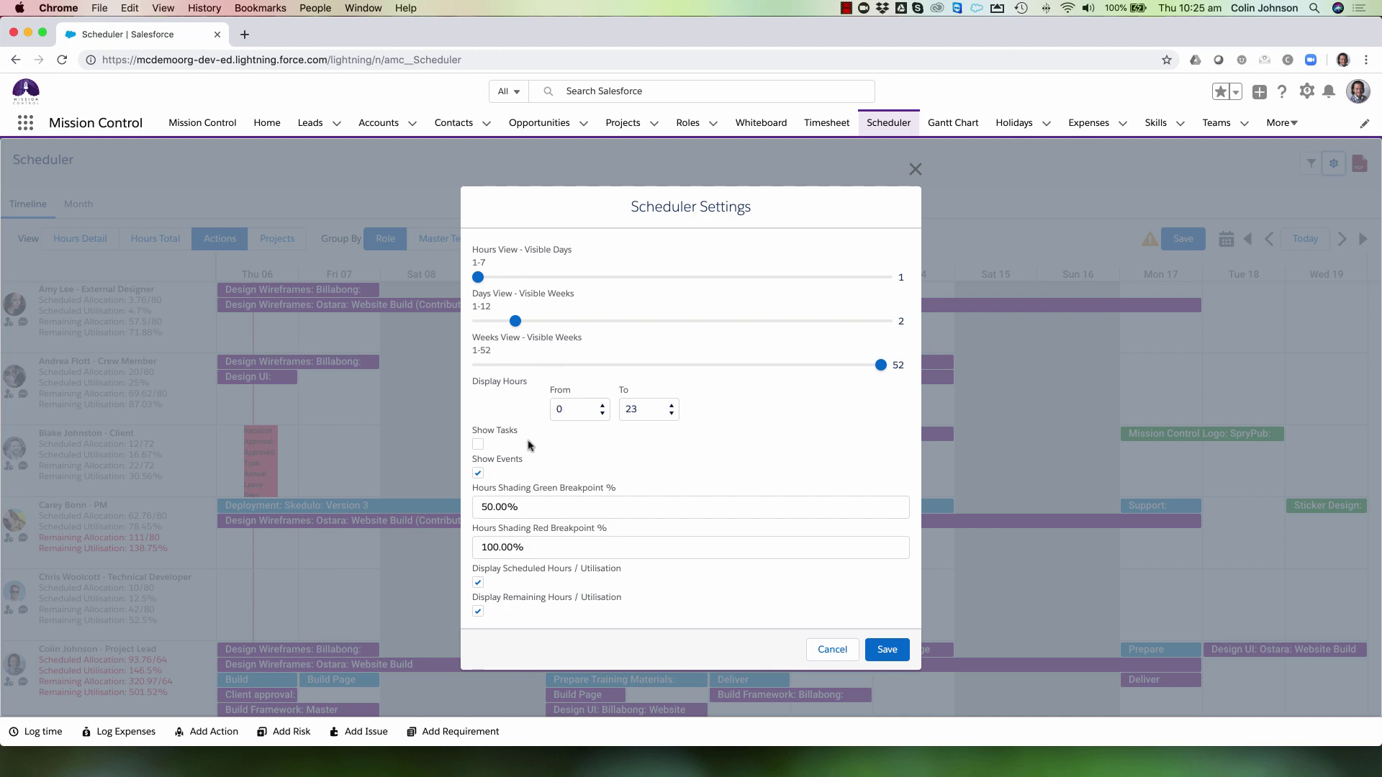
click(478, 473)
click(478, 611)
click(478, 612)
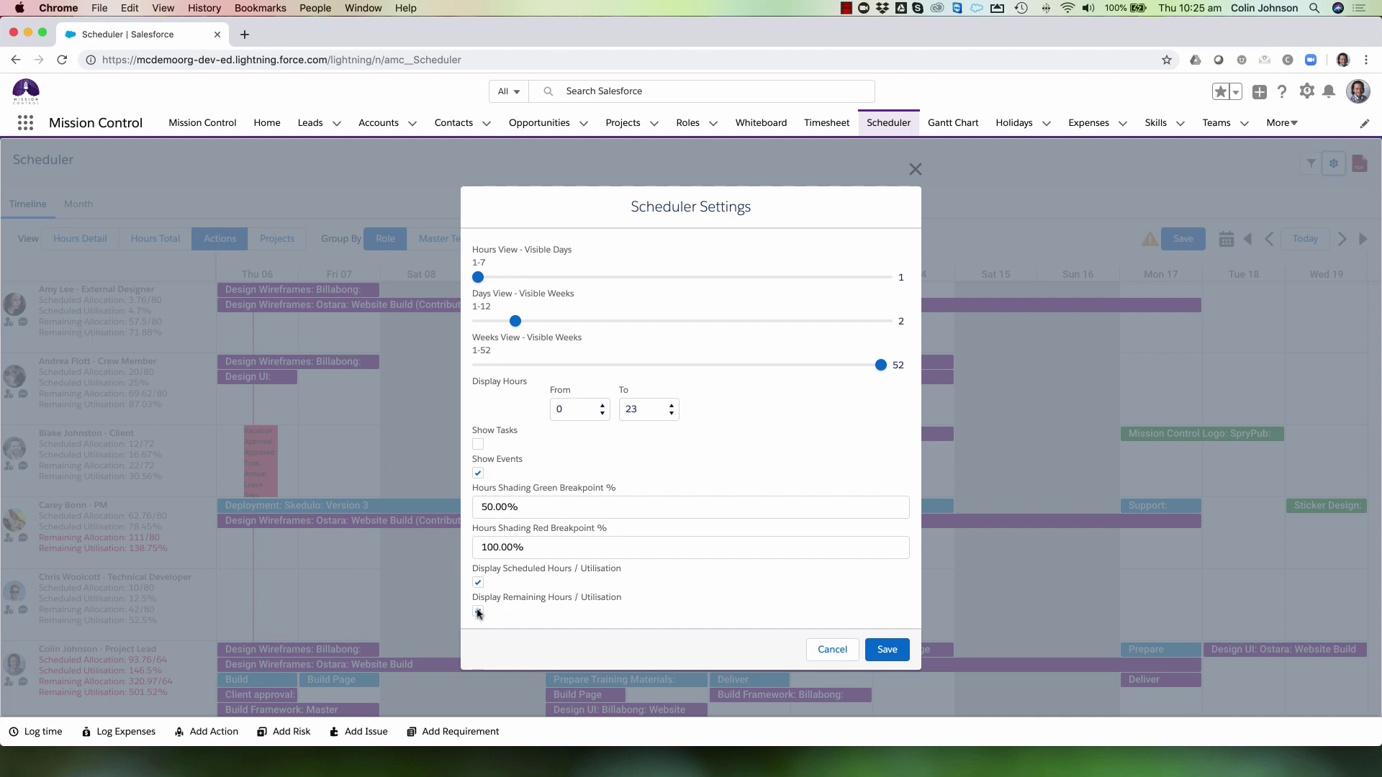
click(914, 171)
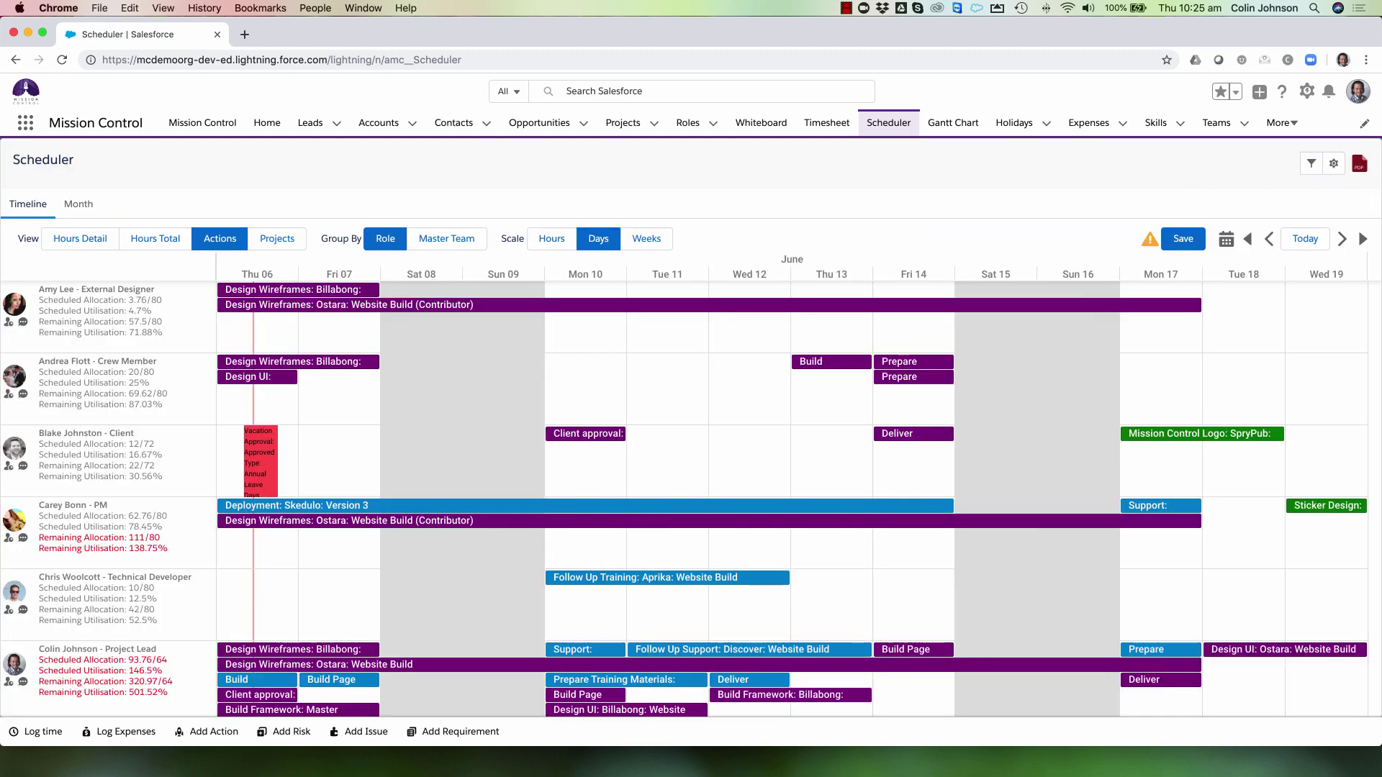
click(1360, 167)
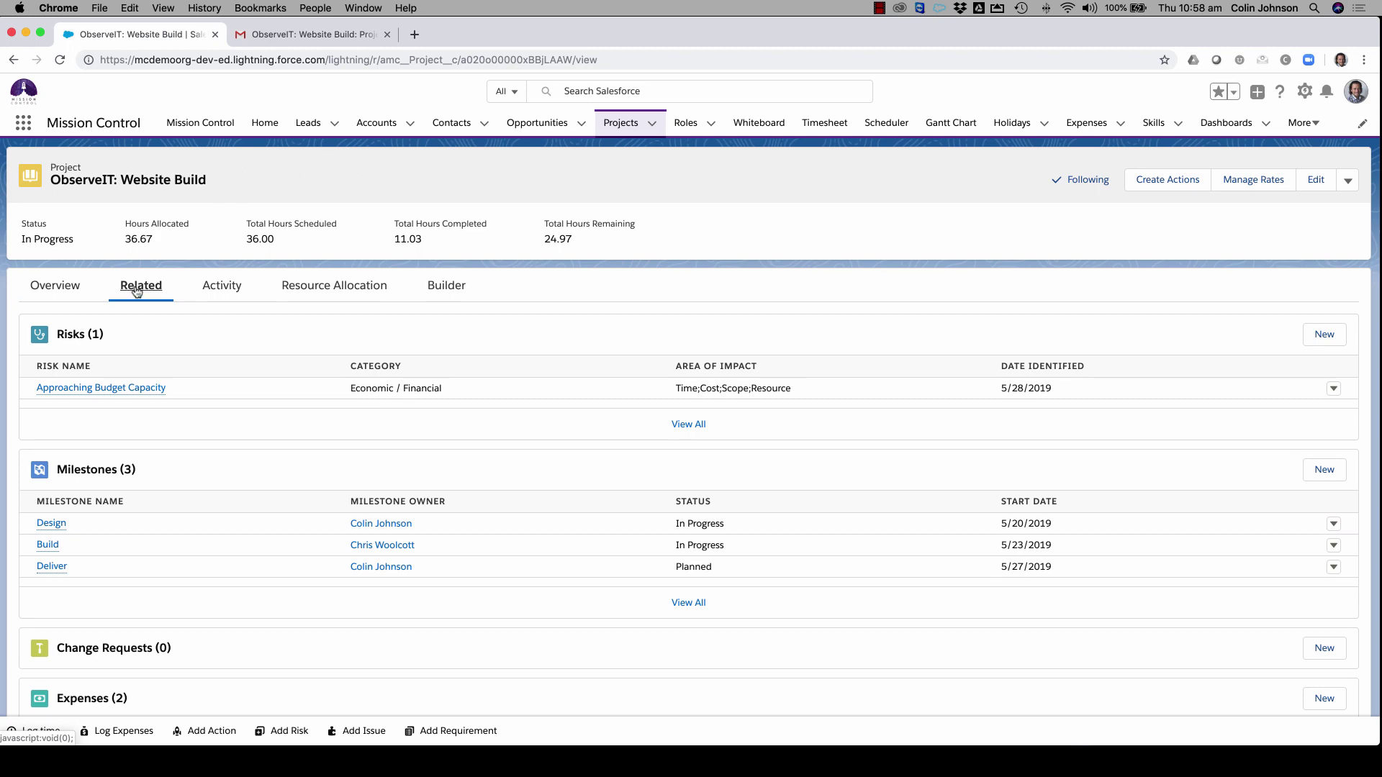
Step: Start a new project stakeholder for ObserveIT: Website Build with the position Internal and the Build milestone's owner as the user
scroll(257, 423, down, 1)
scroll(257, 423, down, 20)
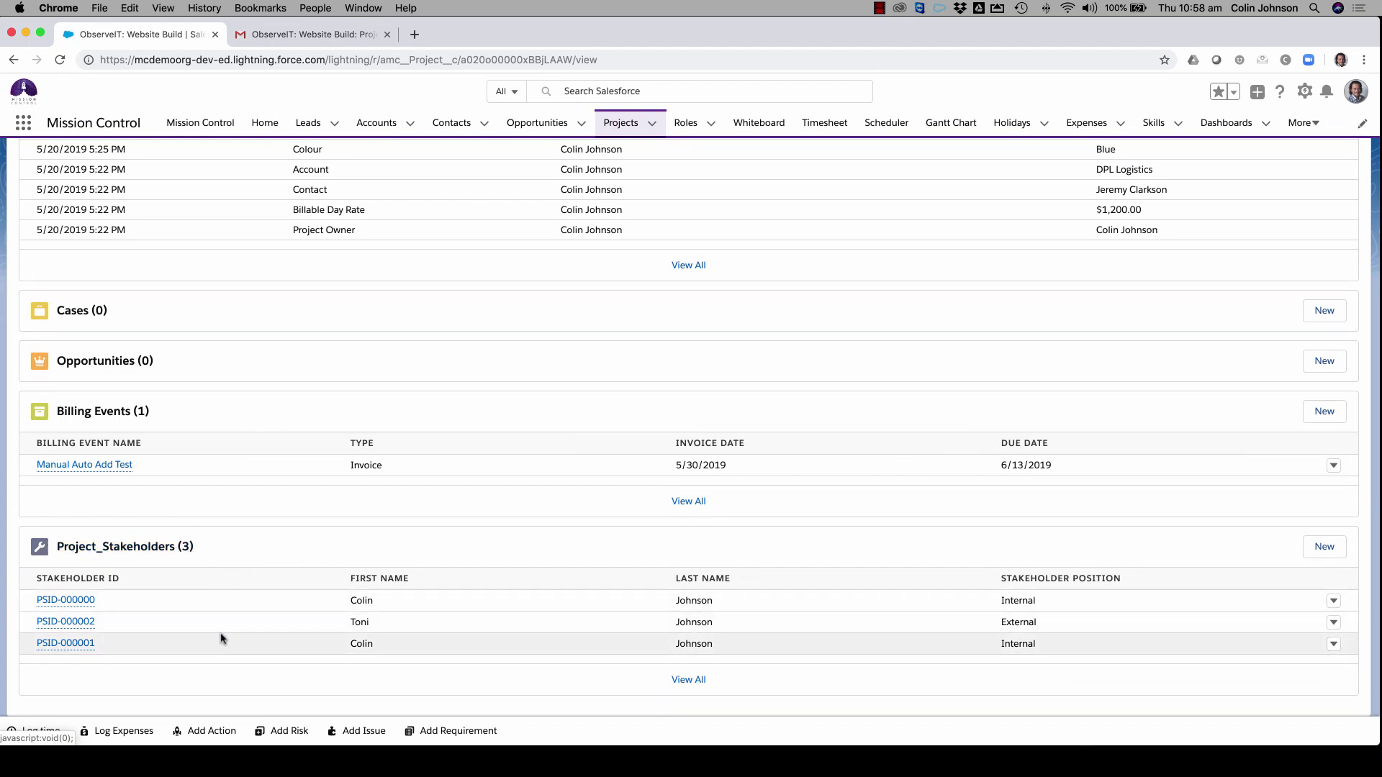
click(1314, 547)
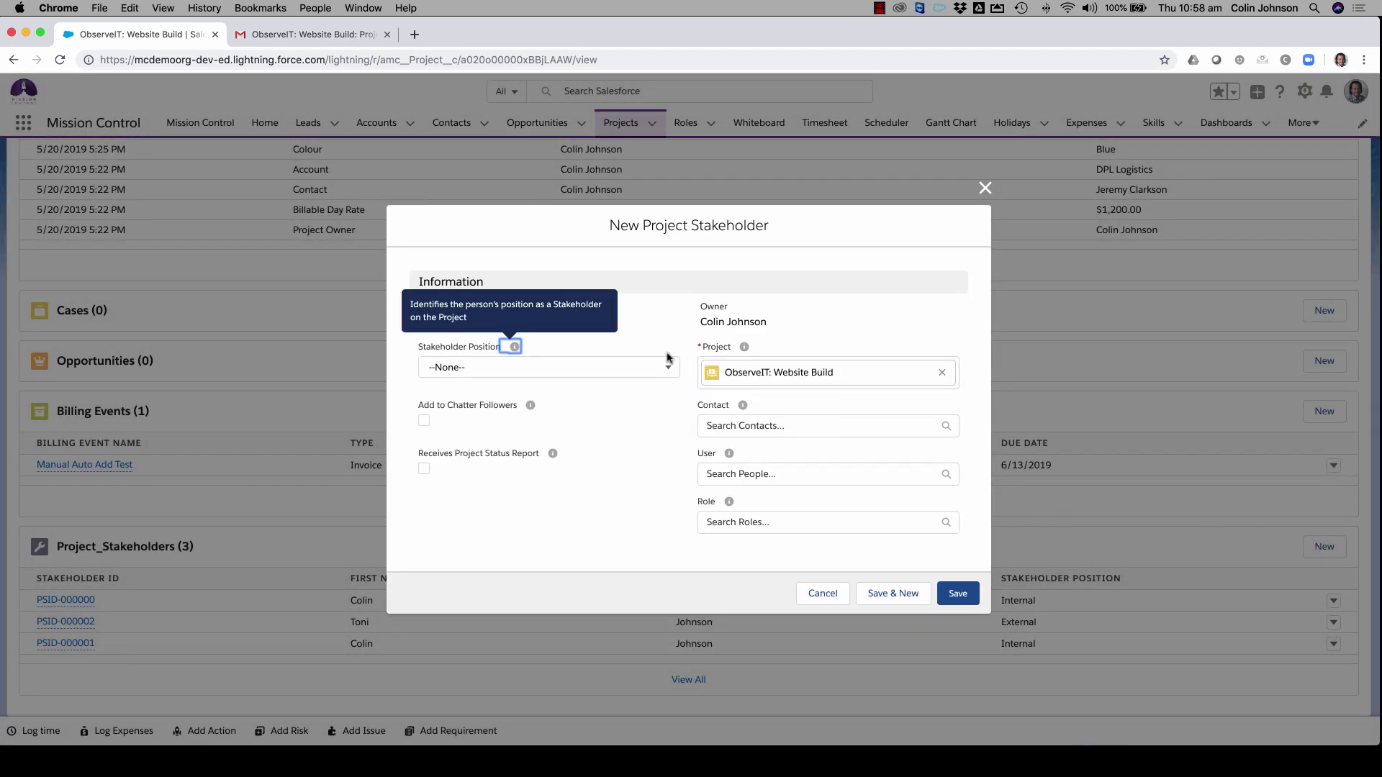
click(583, 370)
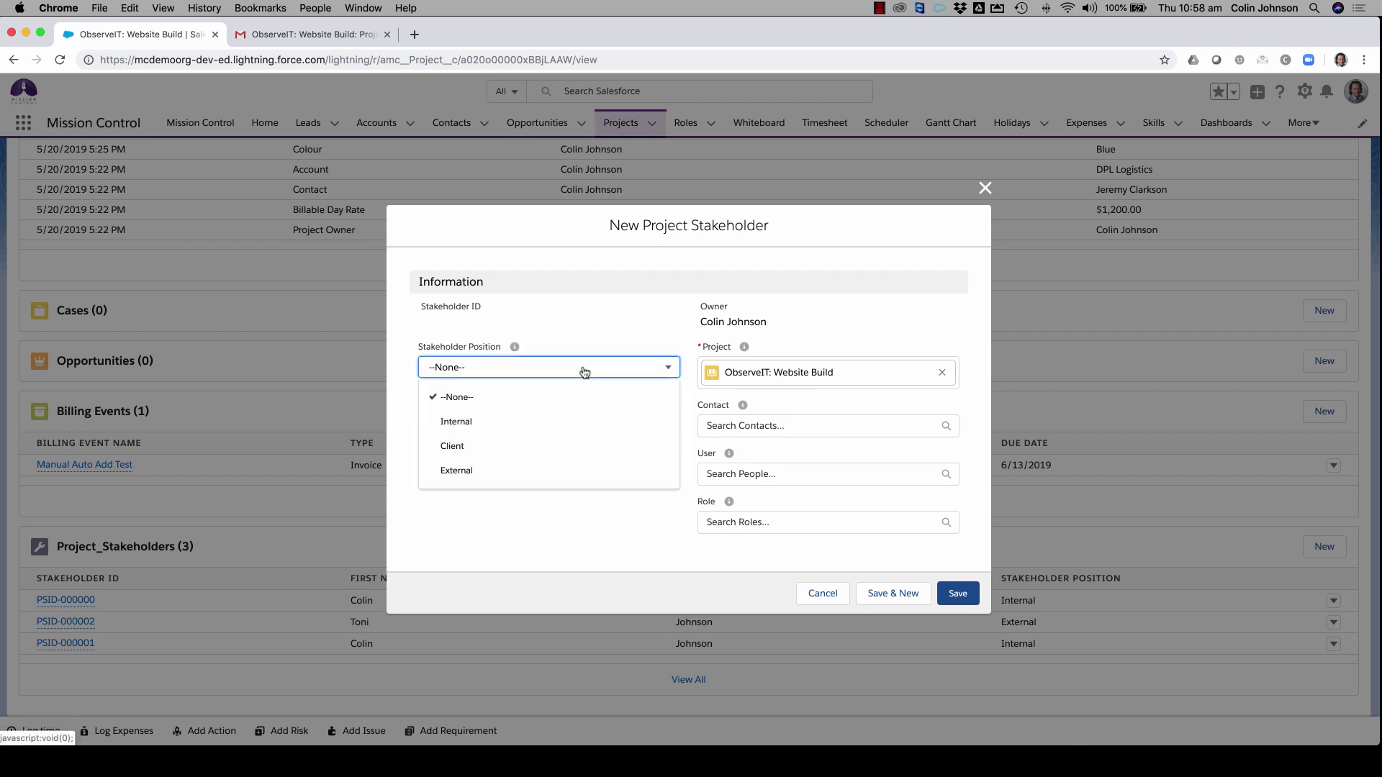
click(465, 424)
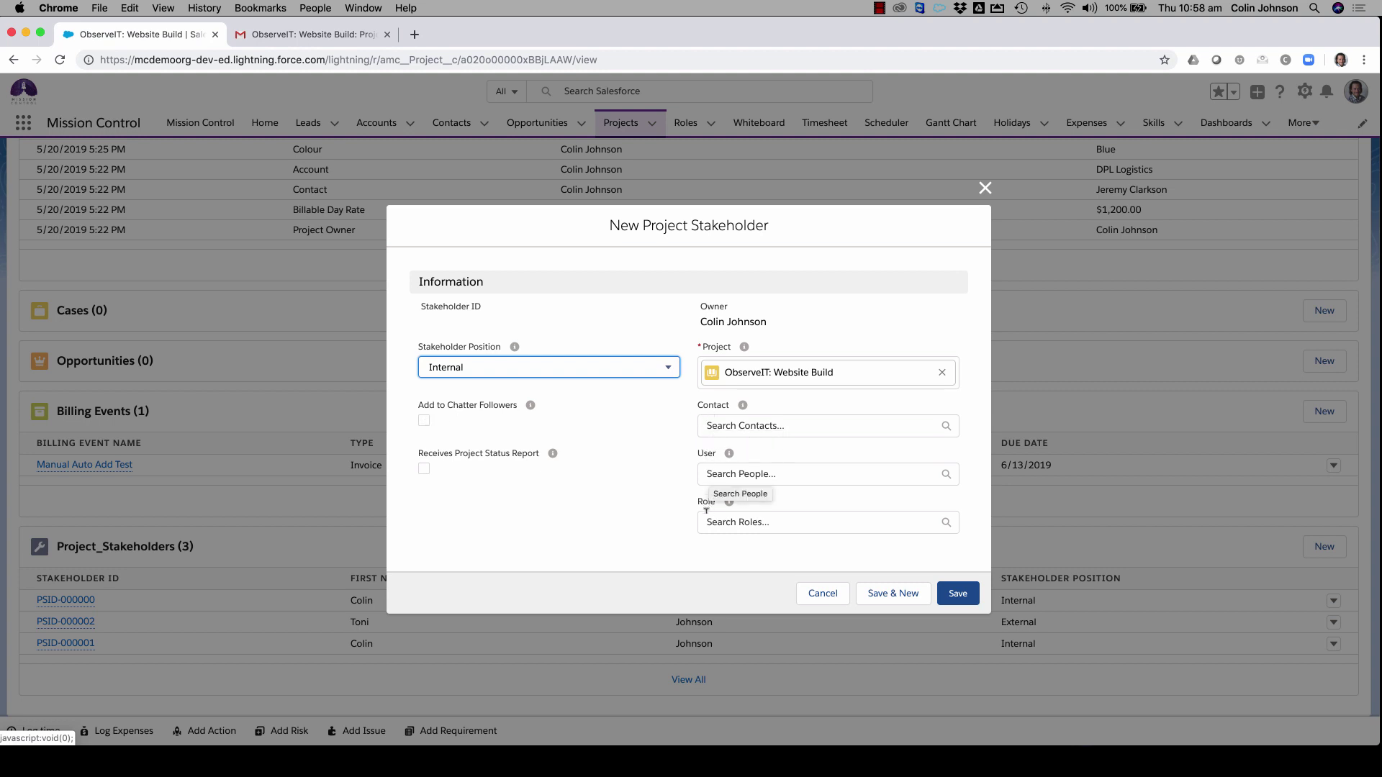
click(709, 473)
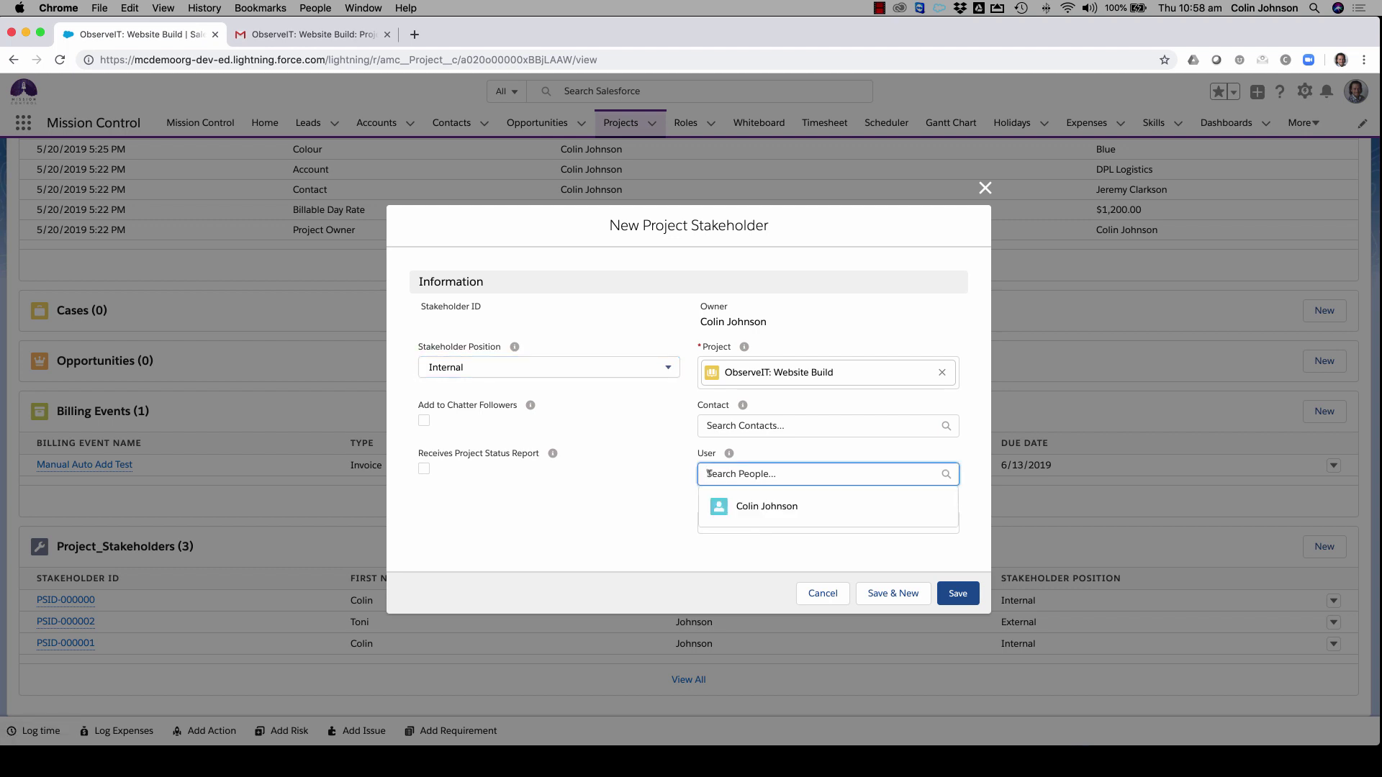
text(chris)
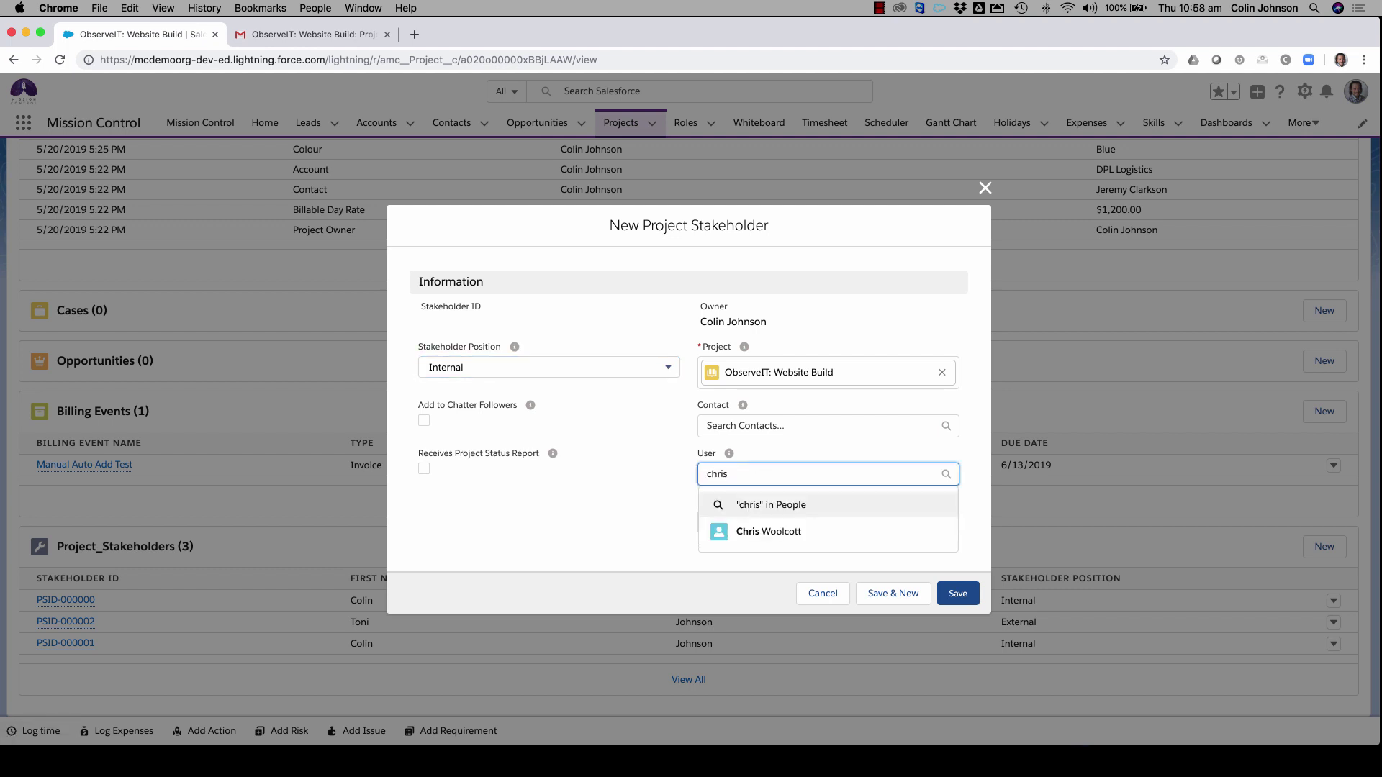
click(748, 529)
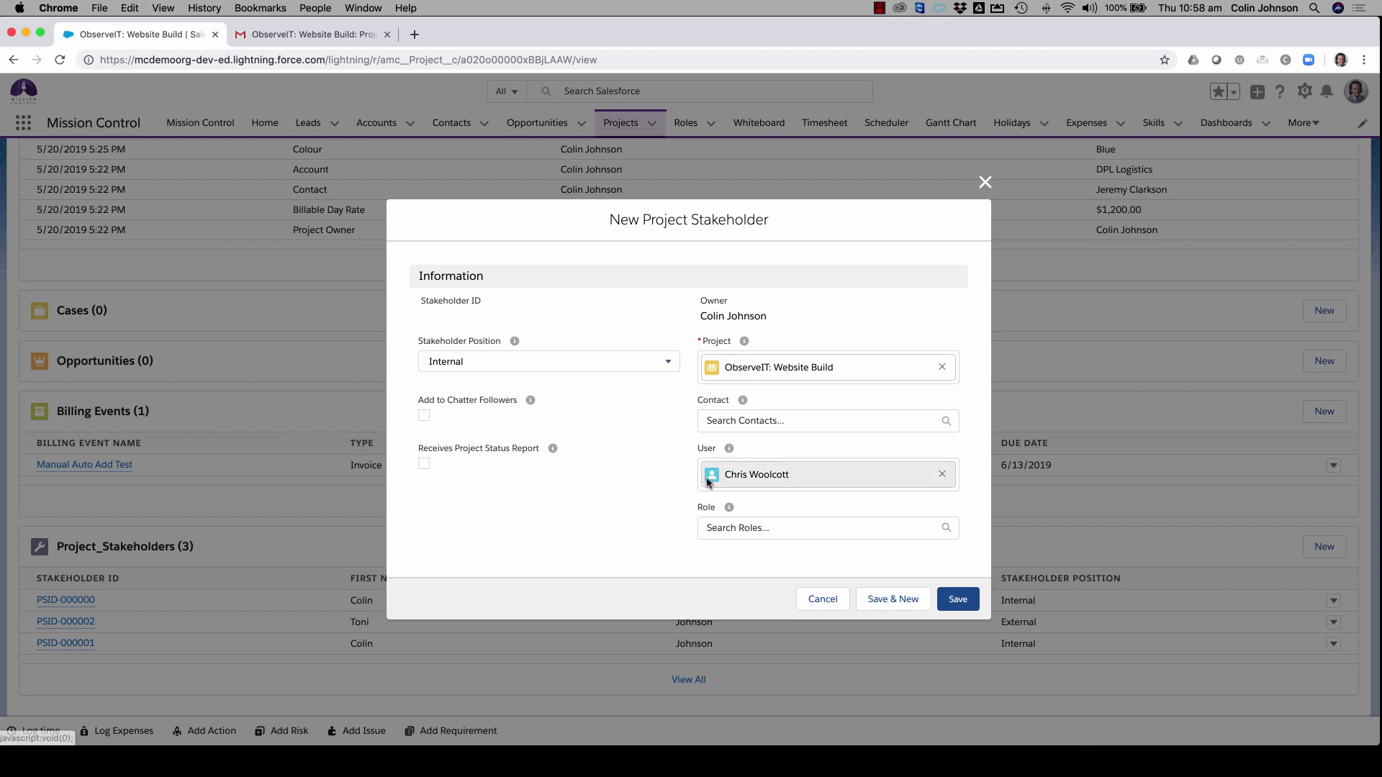
Step: Add the stakeholder to the Chatter followers, set them to receive the project status report, and save the record
click(423, 417)
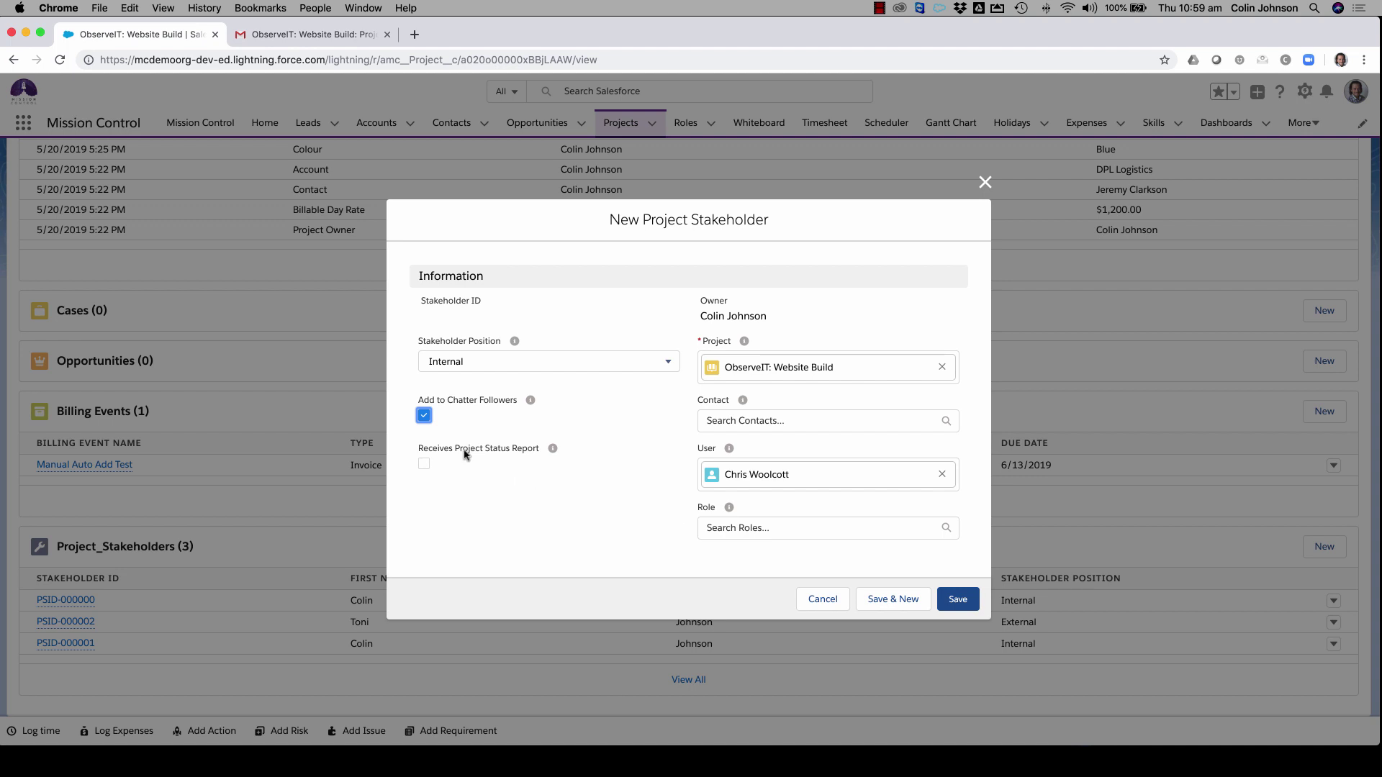
click(423, 466)
click(966, 605)
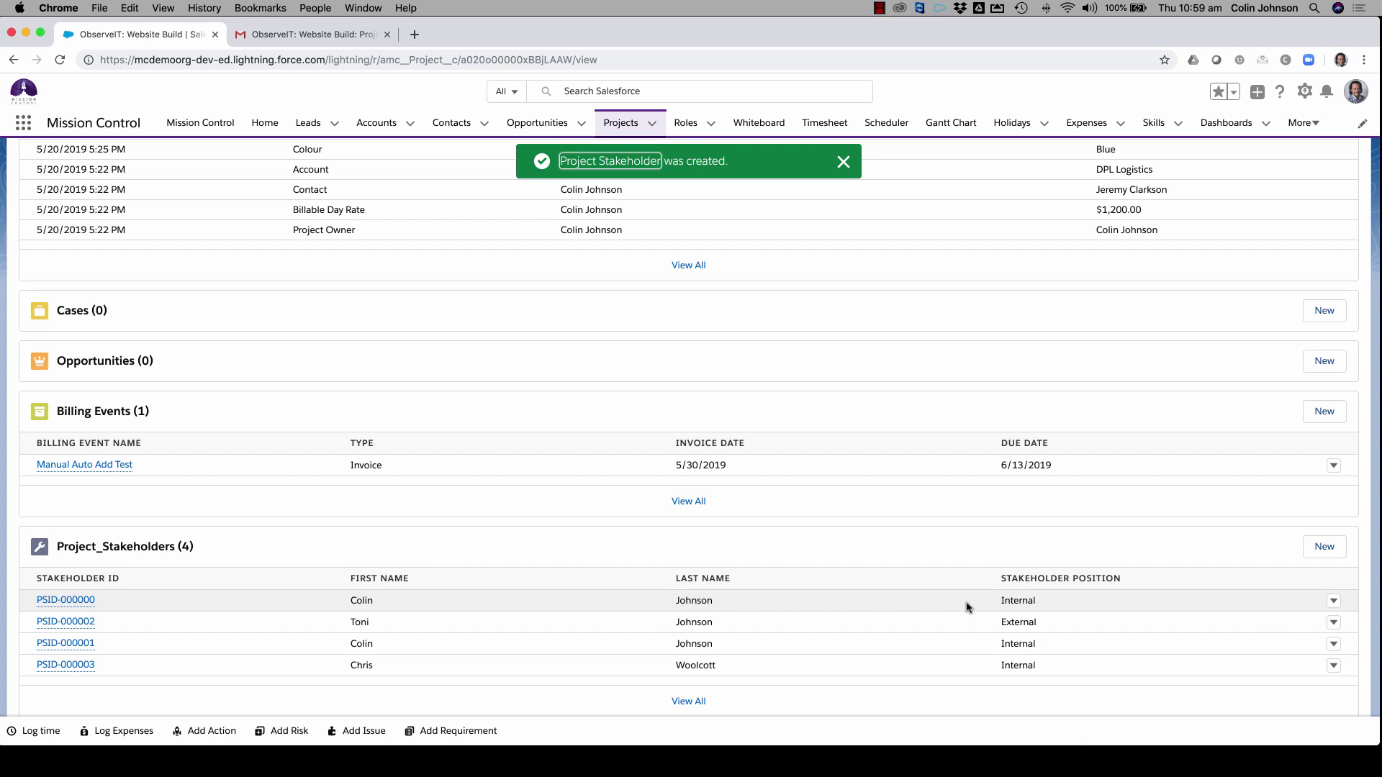
Step: Review the Project Status Report generation schedule on the Mission Control Console's Control Pad
scroll(420, 447, up, 15)
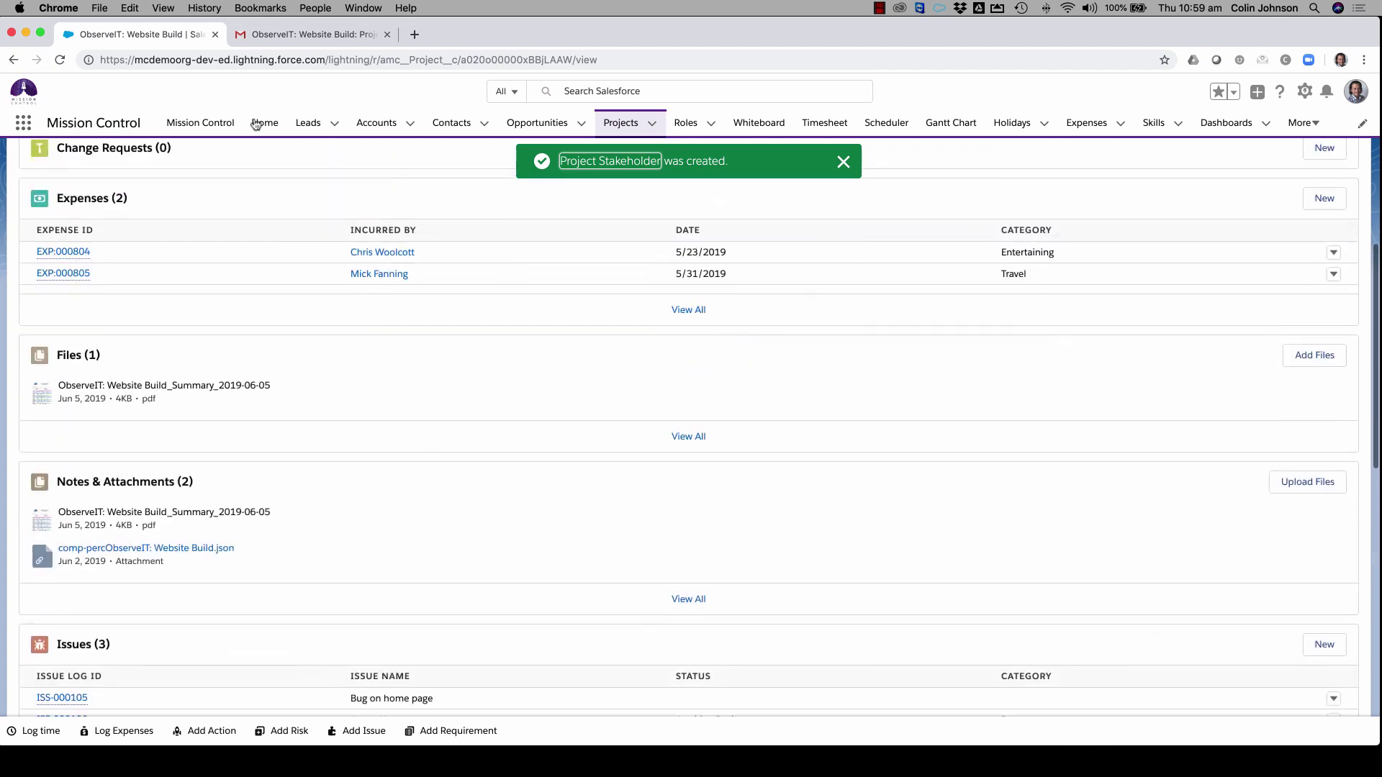
click(200, 126)
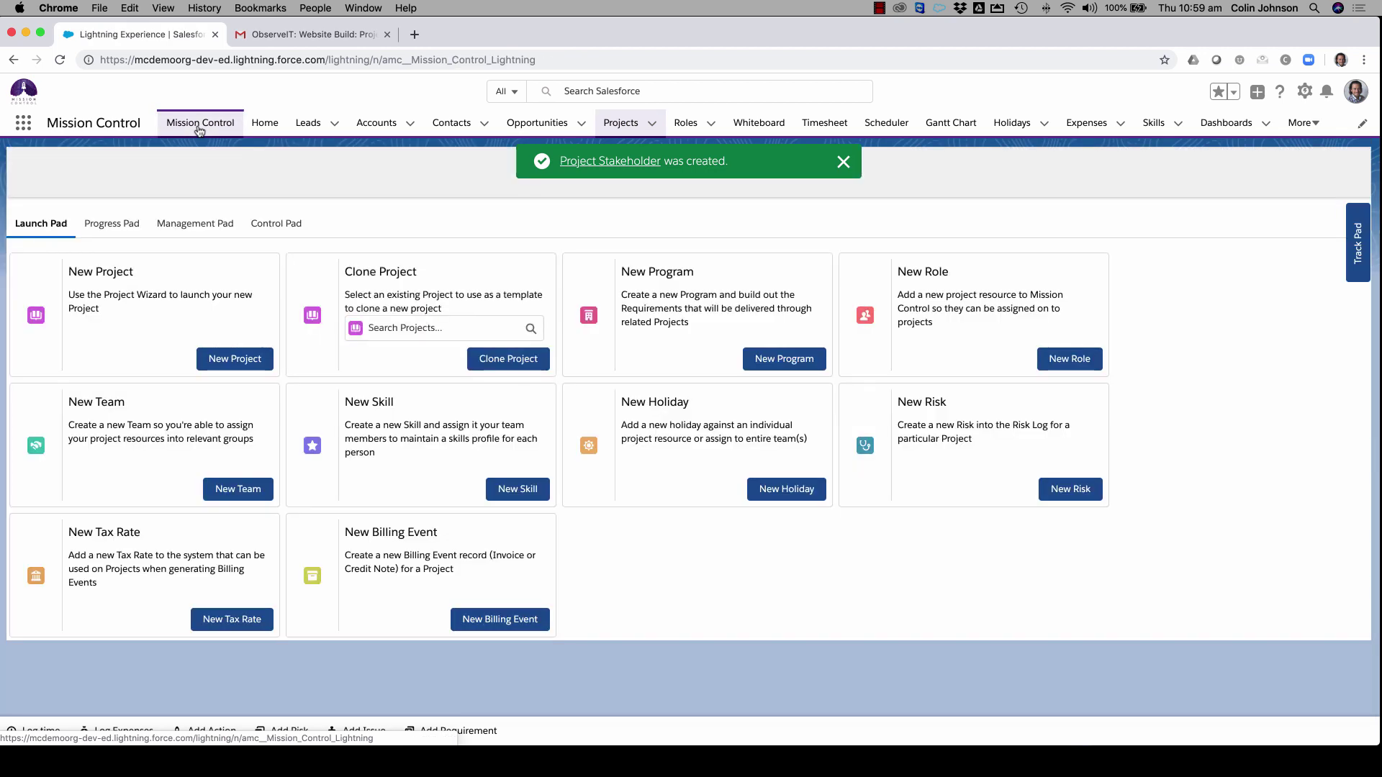
click(278, 226)
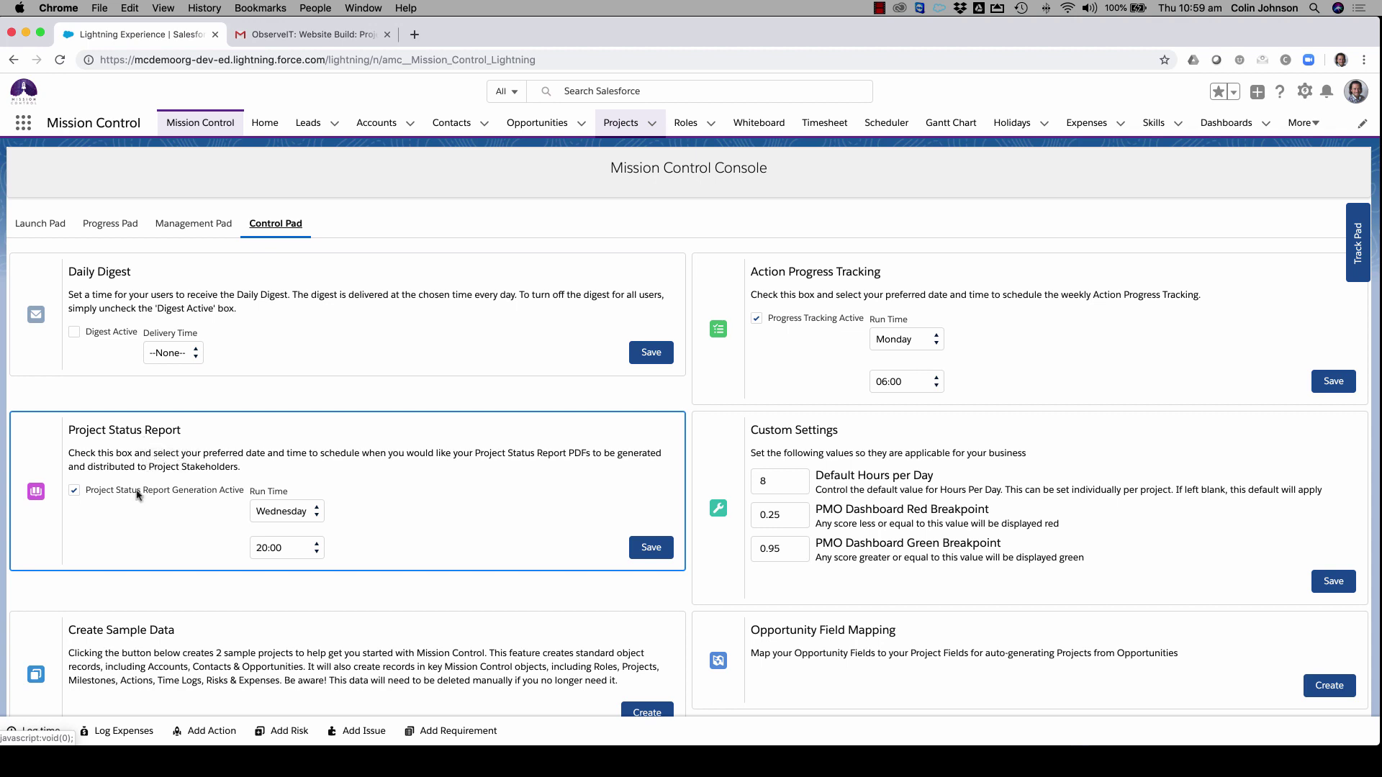
click(75, 492)
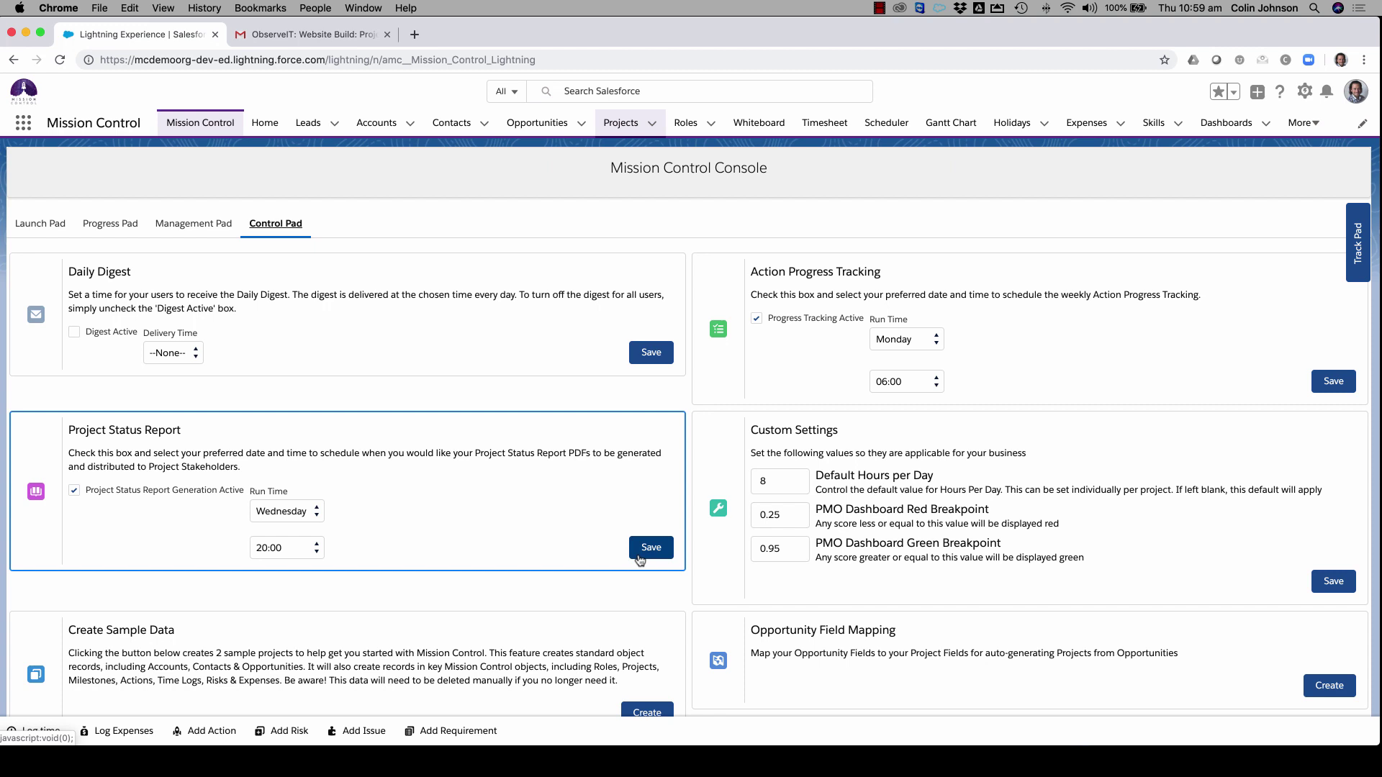
Step: Open the ObserveIT: Website Build project's details and check its Generate Weekly Project Status Report setting
click(652, 123)
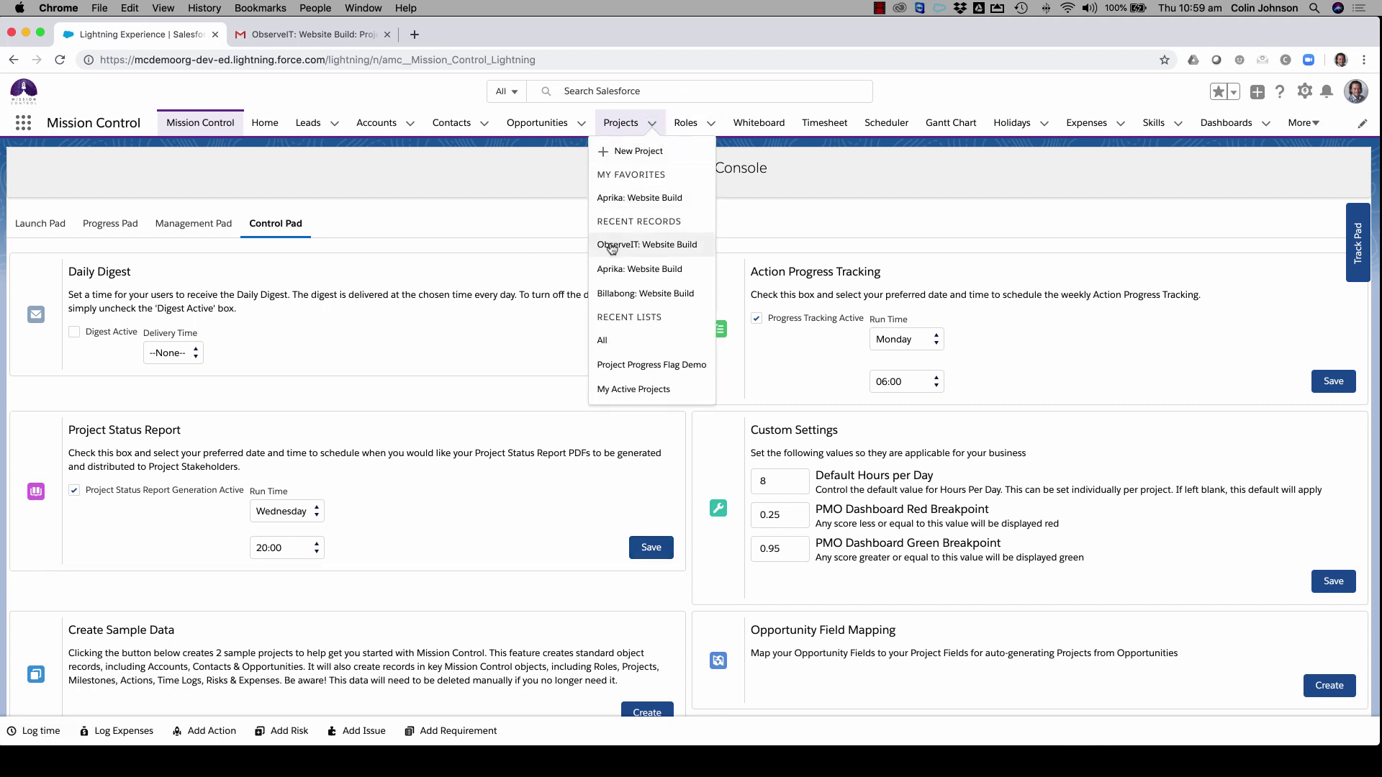
click(613, 244)
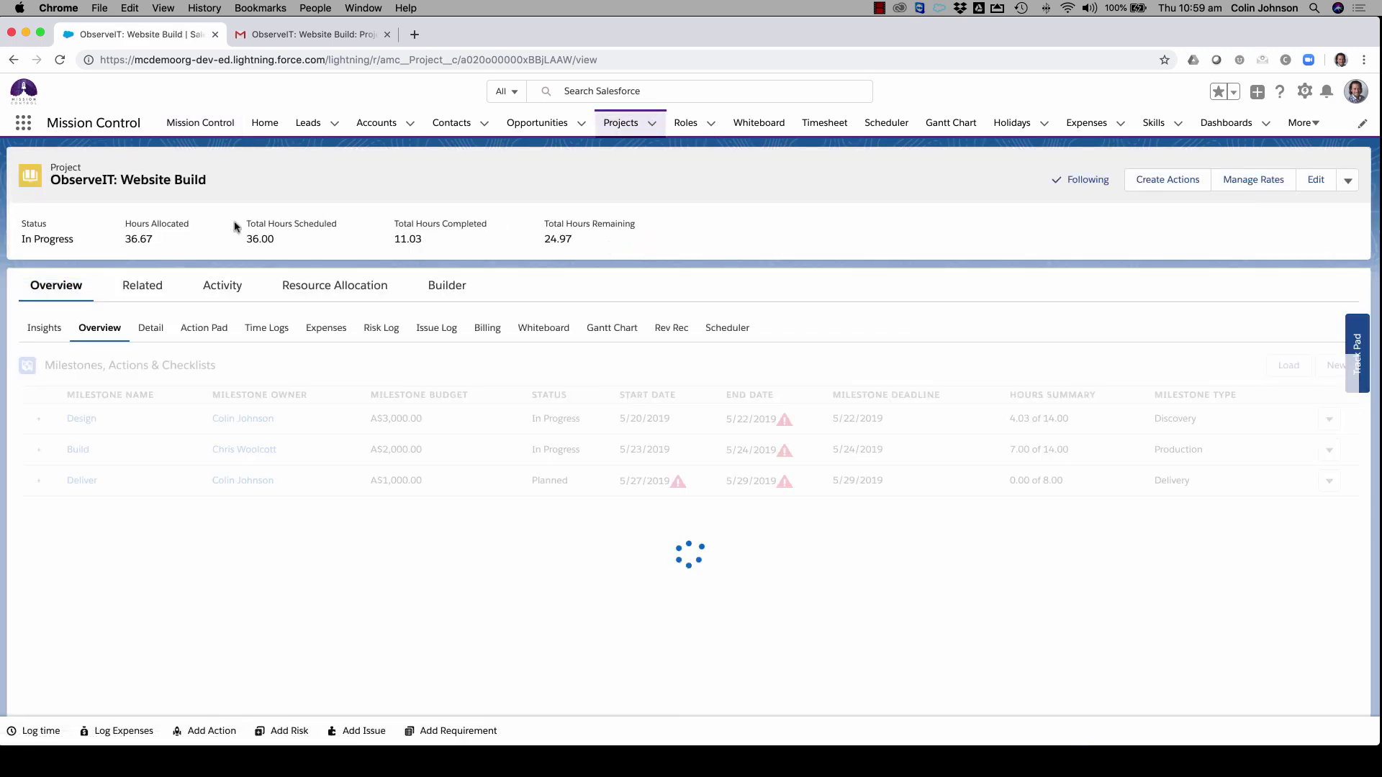
click(150, 328)
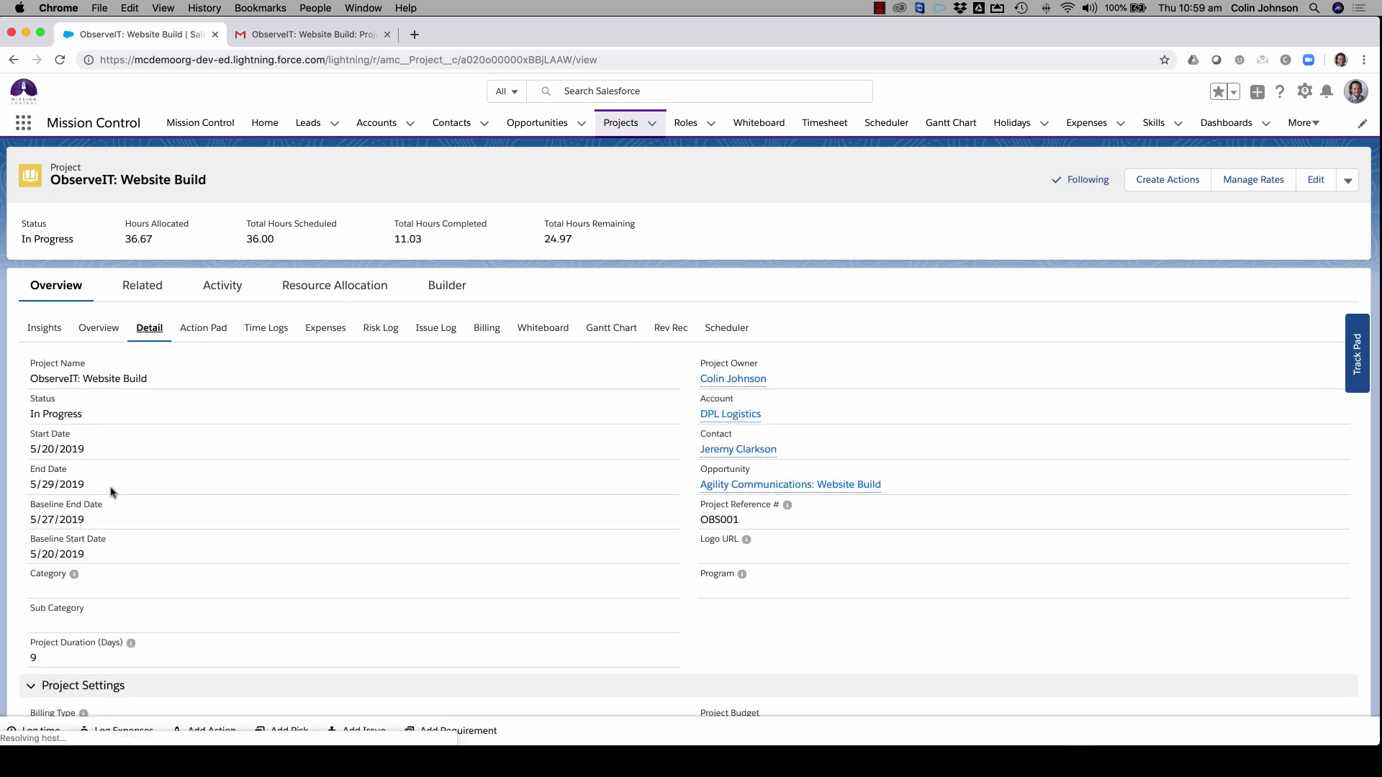
scroll(112, 492, down, 3)
scroll(112, 492, down, 10)
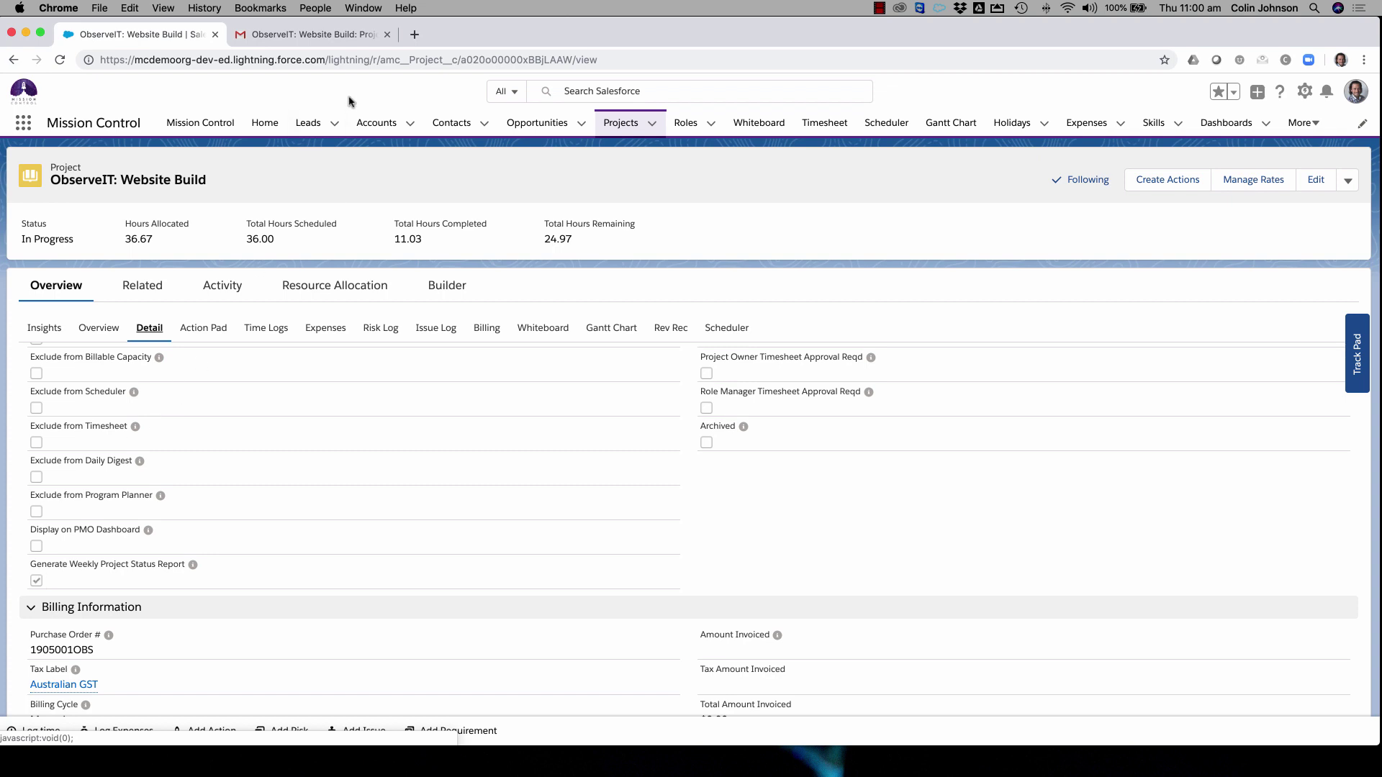
Step: Switch to Gmail, read the PDF attached to the ObserveIT: Website Build status report e-mail, and close the preview
click(275, 30)
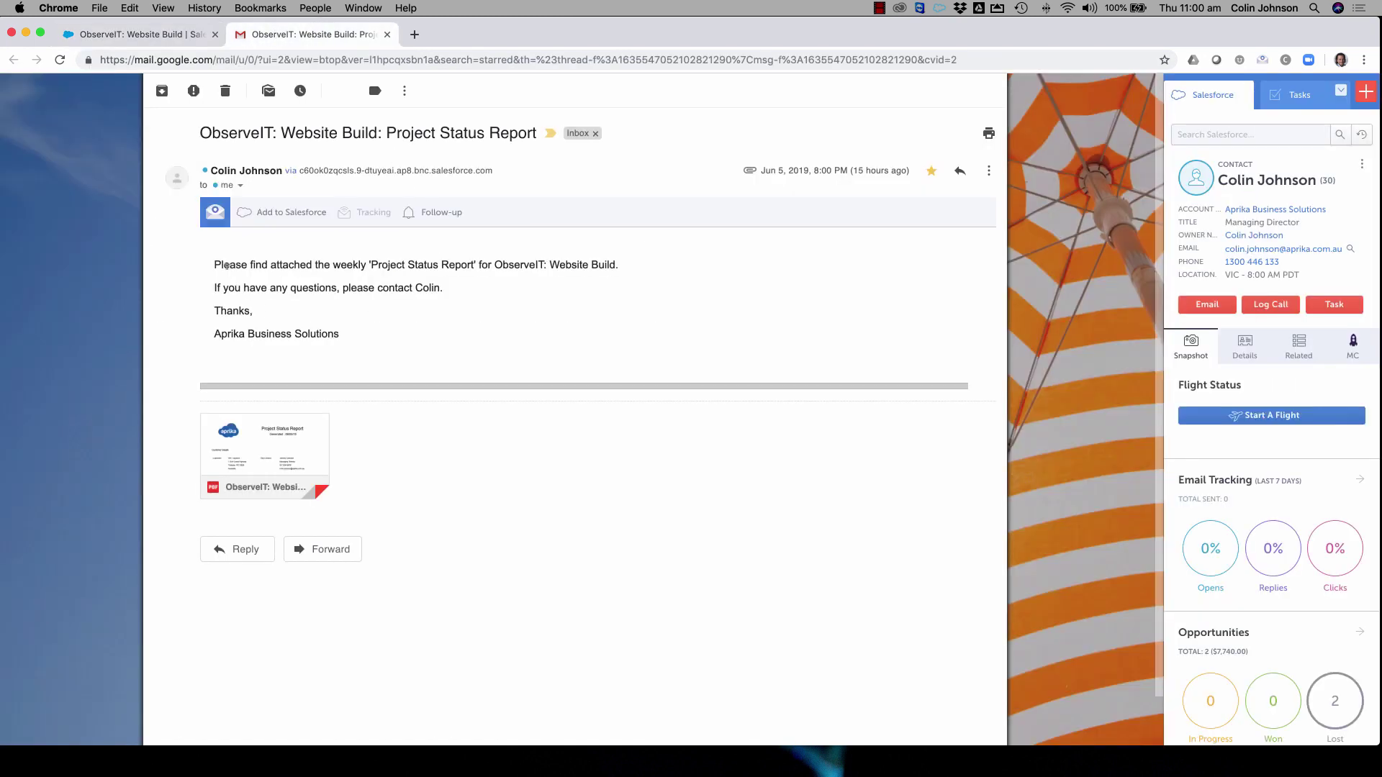
mouse_move(278, 442)
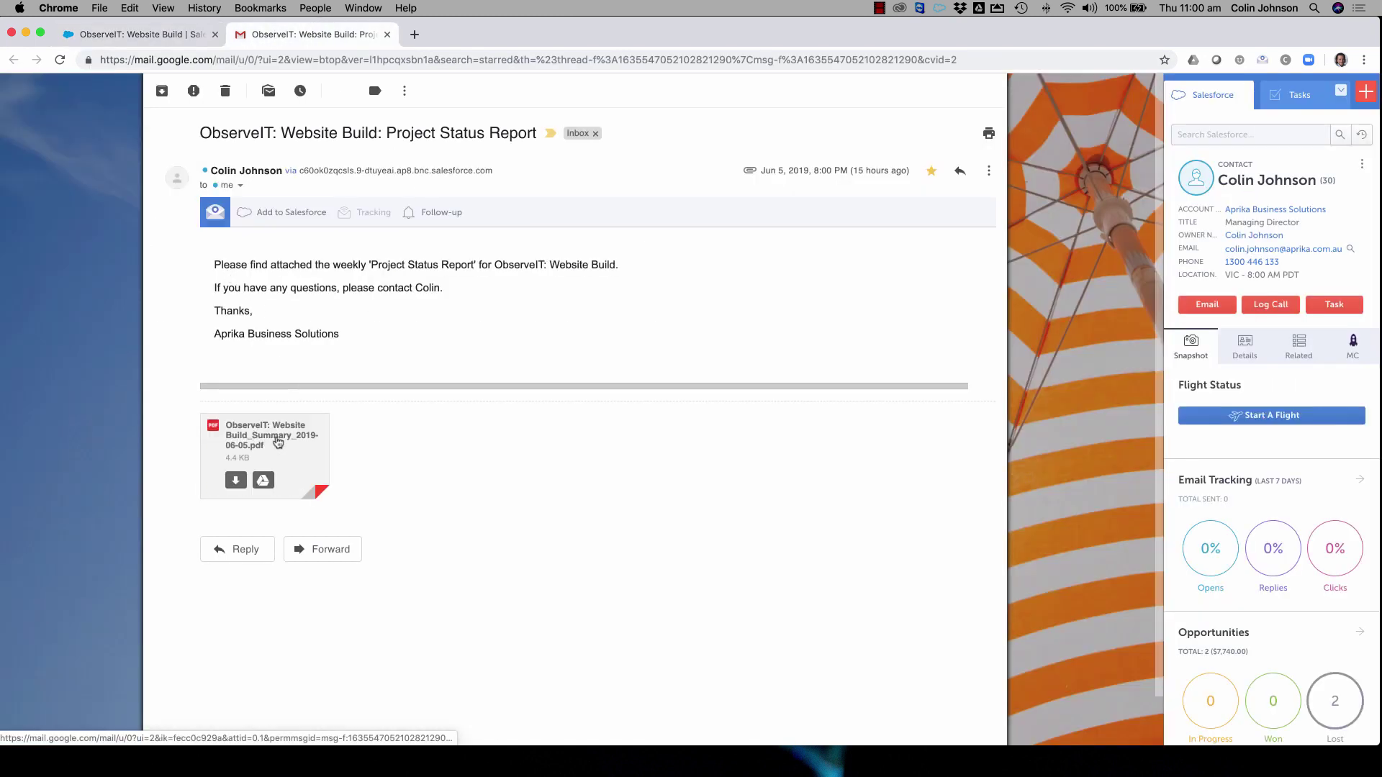
click(278, 441)
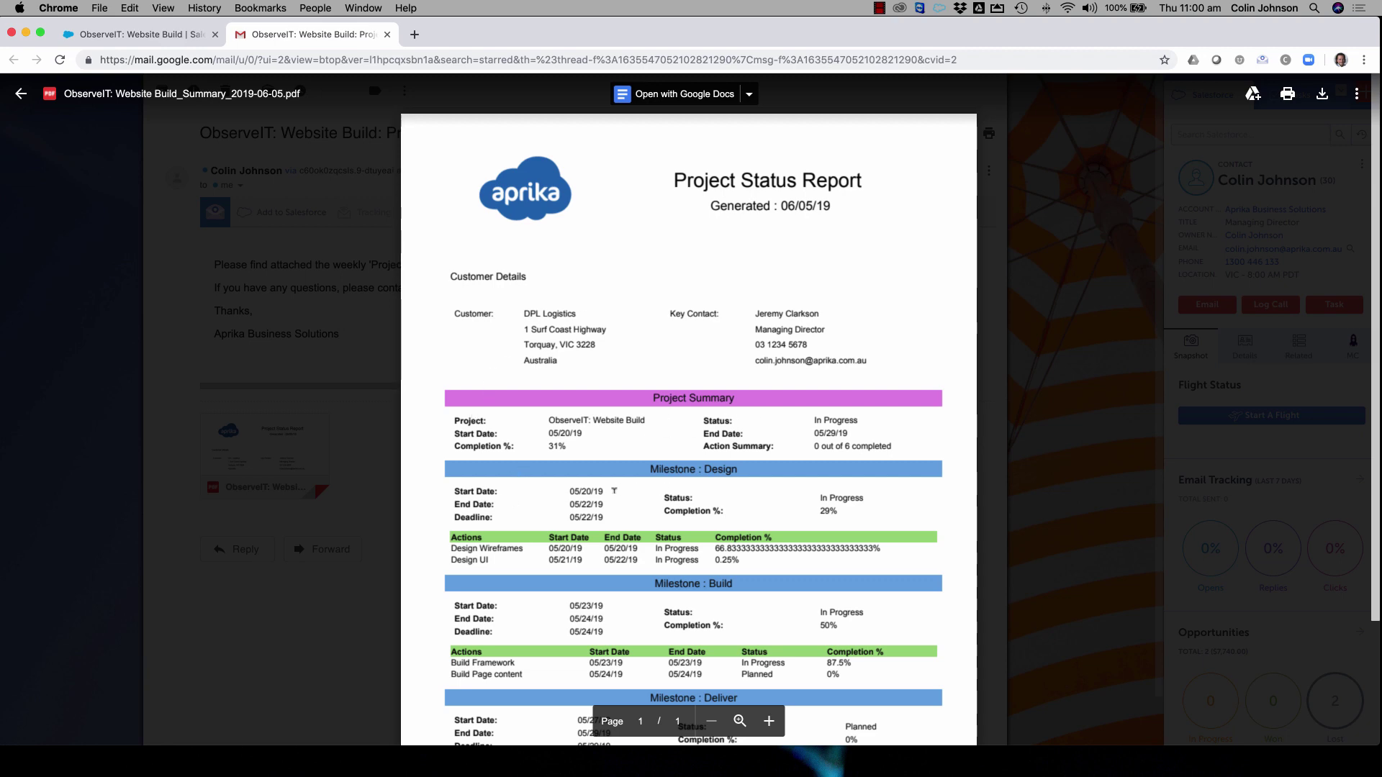
scroll(613, 491, down, 5)
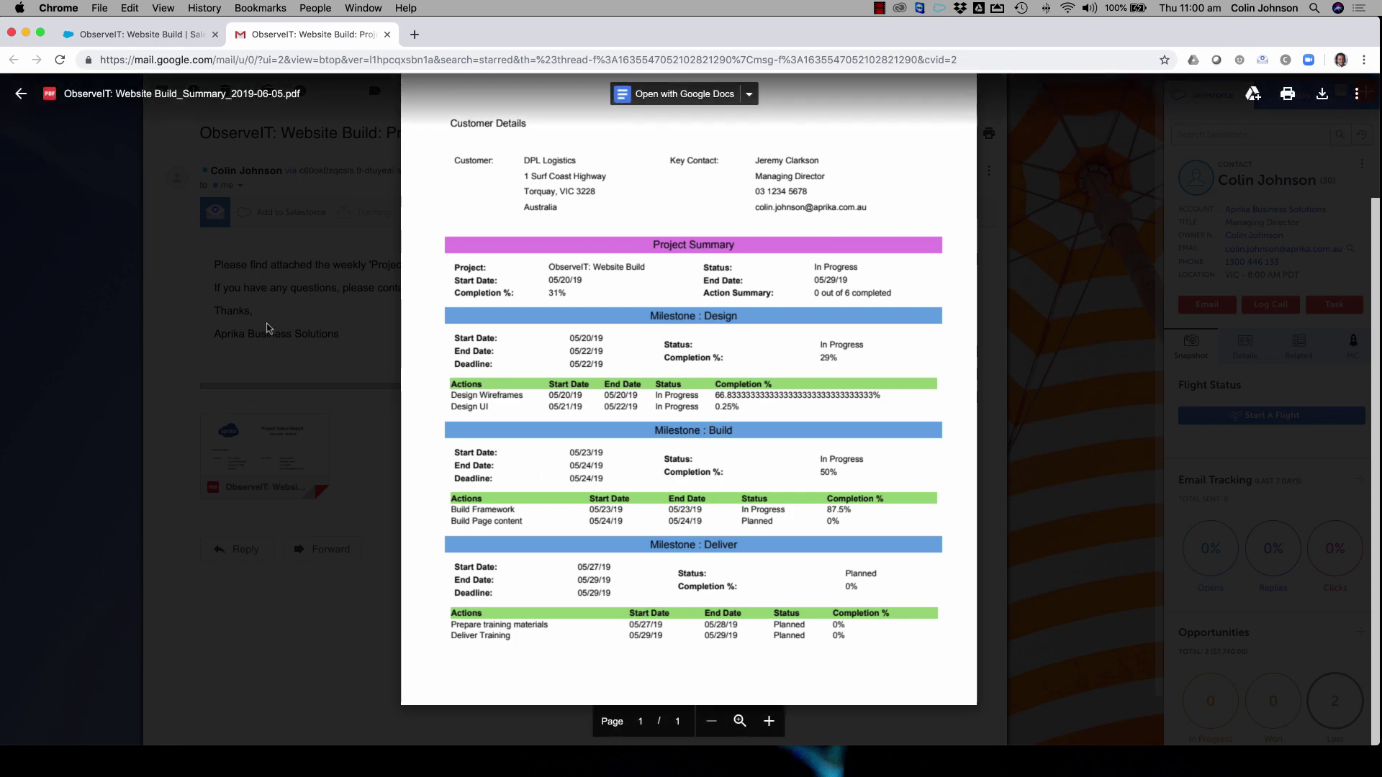
click(267, 328)
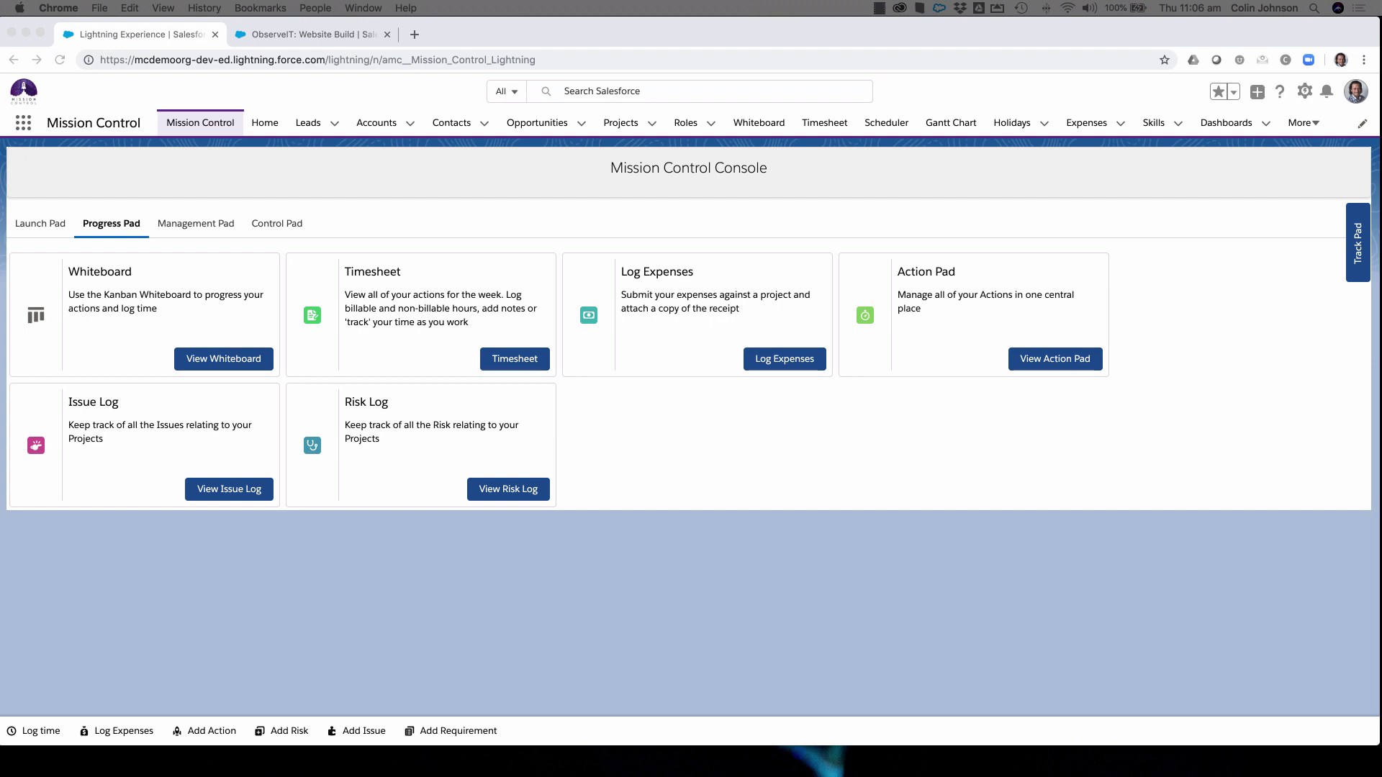
Step: Open the Risk Log from the console's Progress Pad and change its list view to All
click(294, 173)
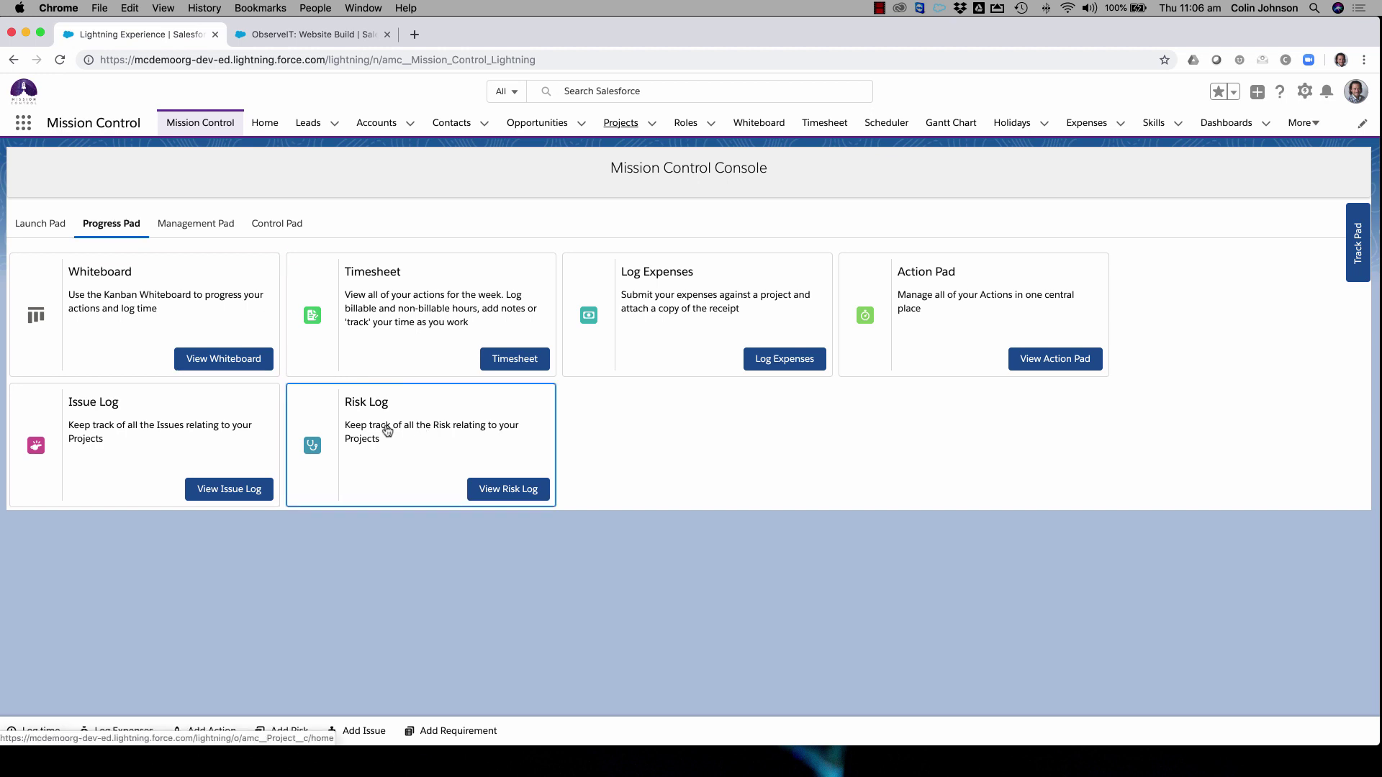
click(492, 492)
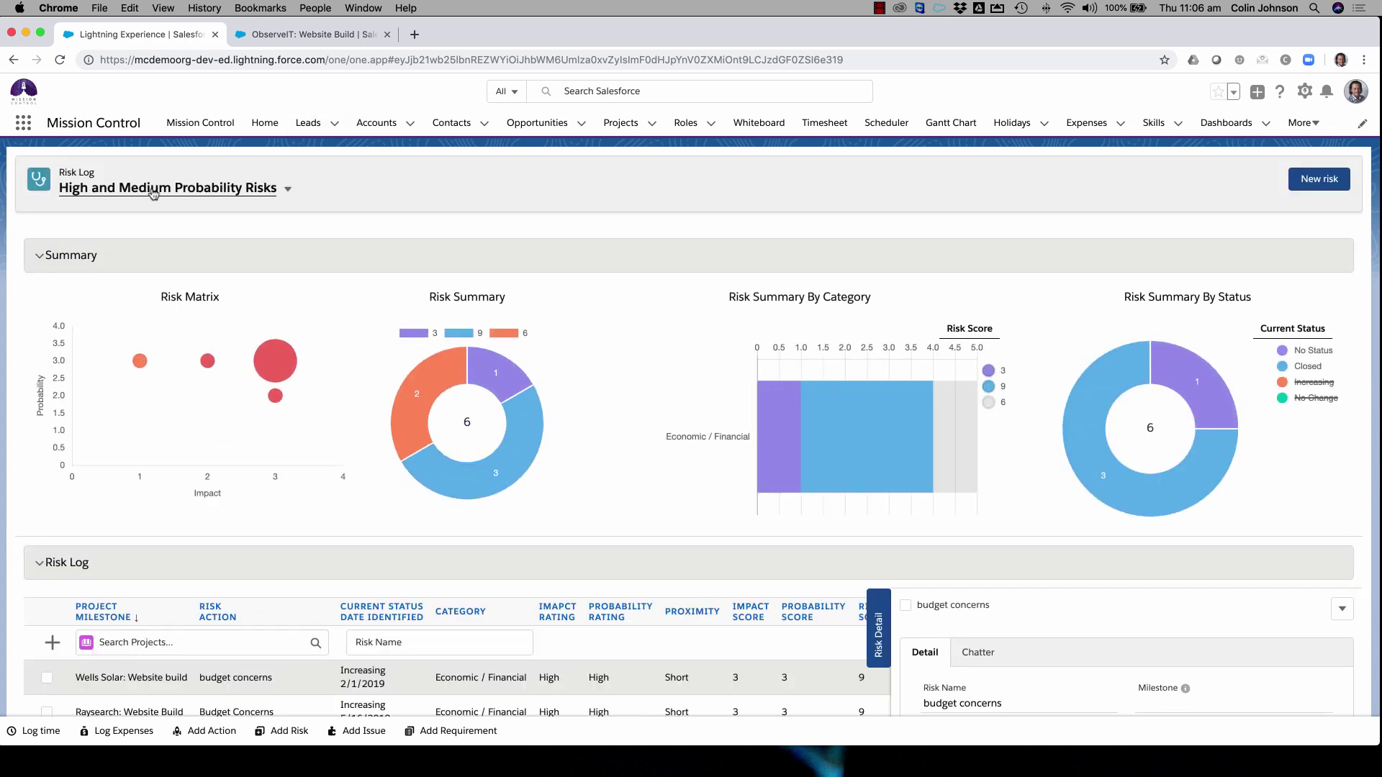
click(292, 191)
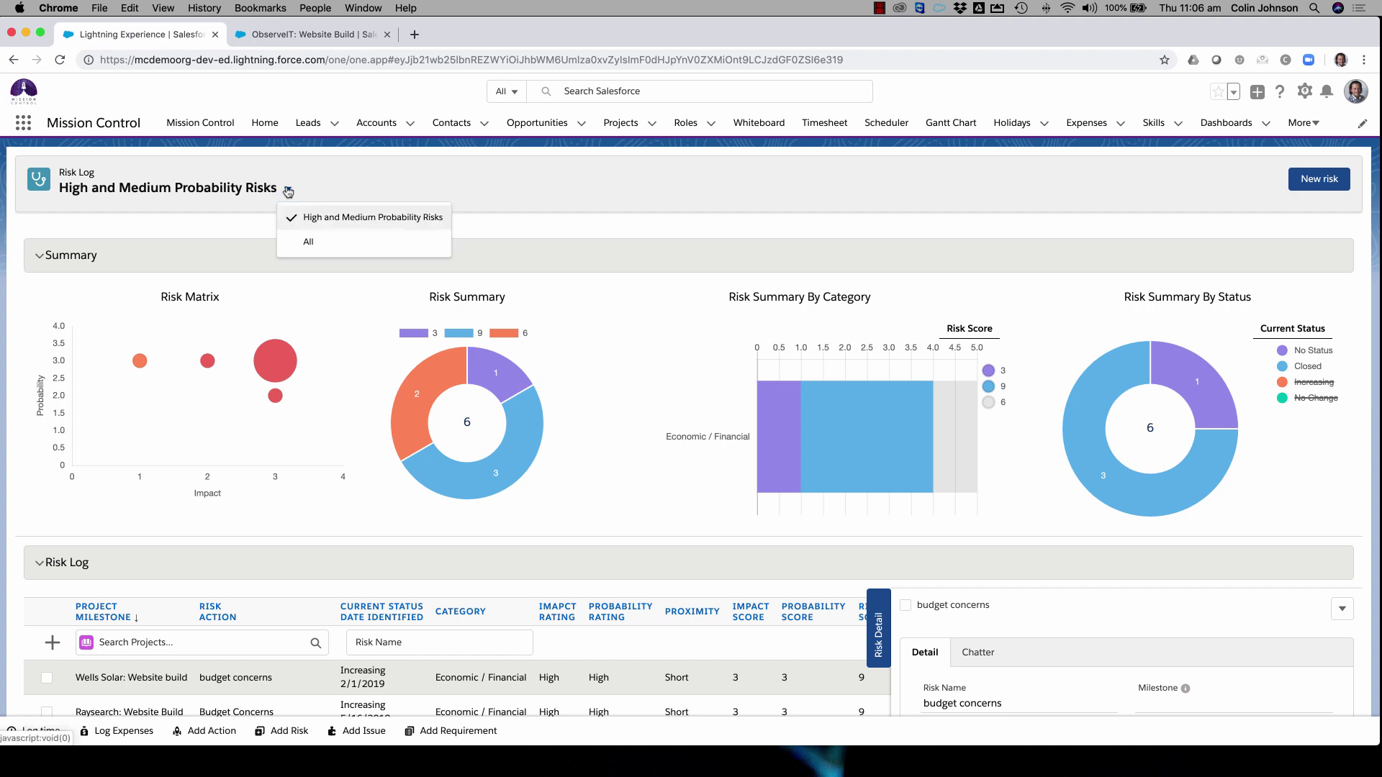
click(302, 245)
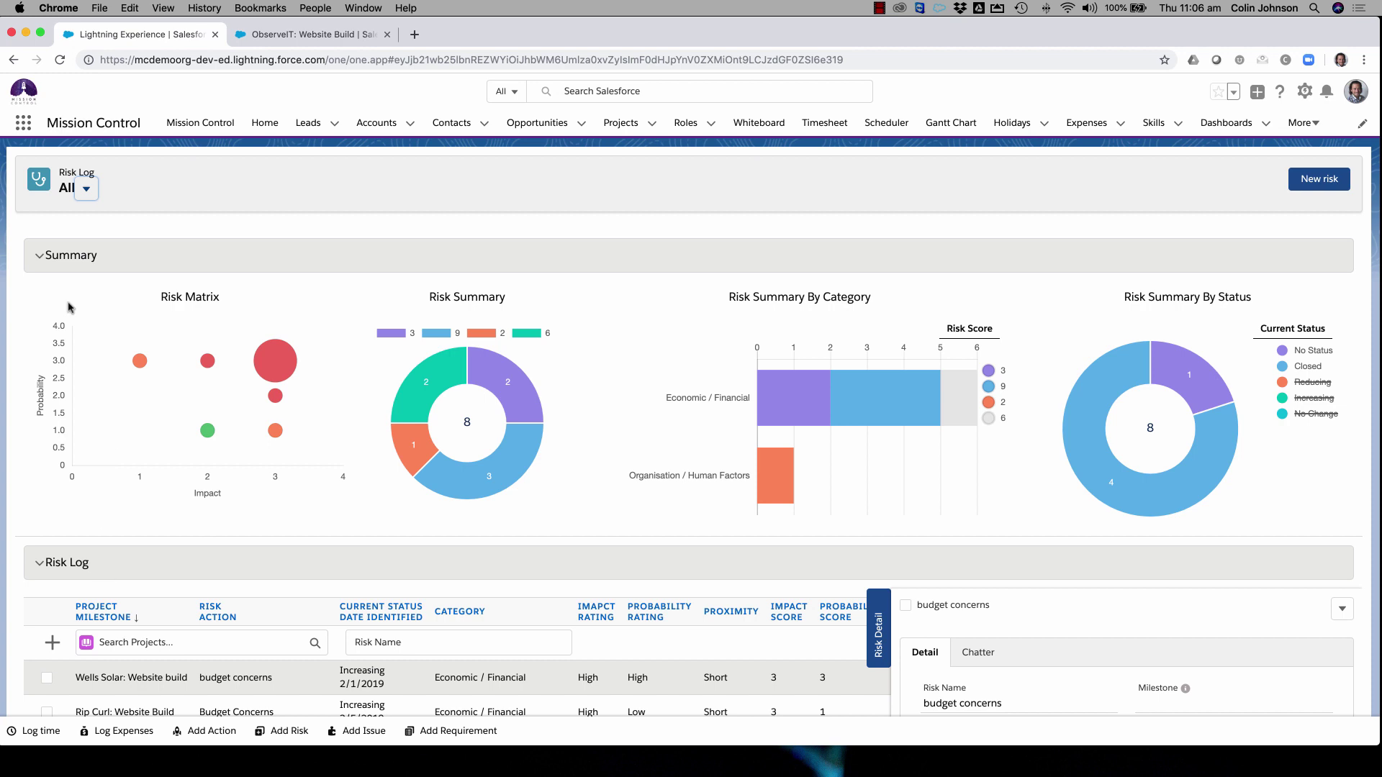
Step: Examine the risk summary charts and the details and available actions of the Raysearch: Website Build risk
mouse_move(191, 438)
scroll(289, 414, down, 3)
scroll(290, 414, down, 3)
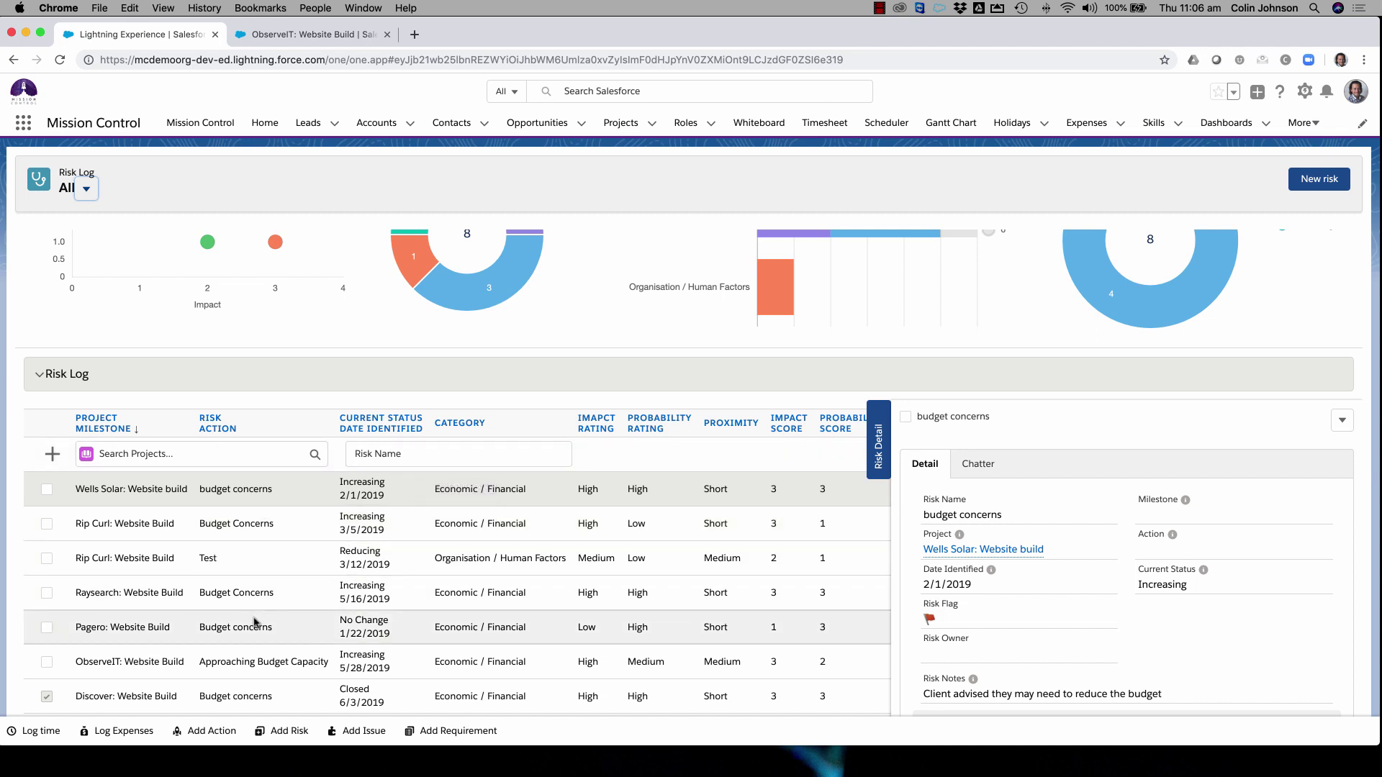
click(305, 599)
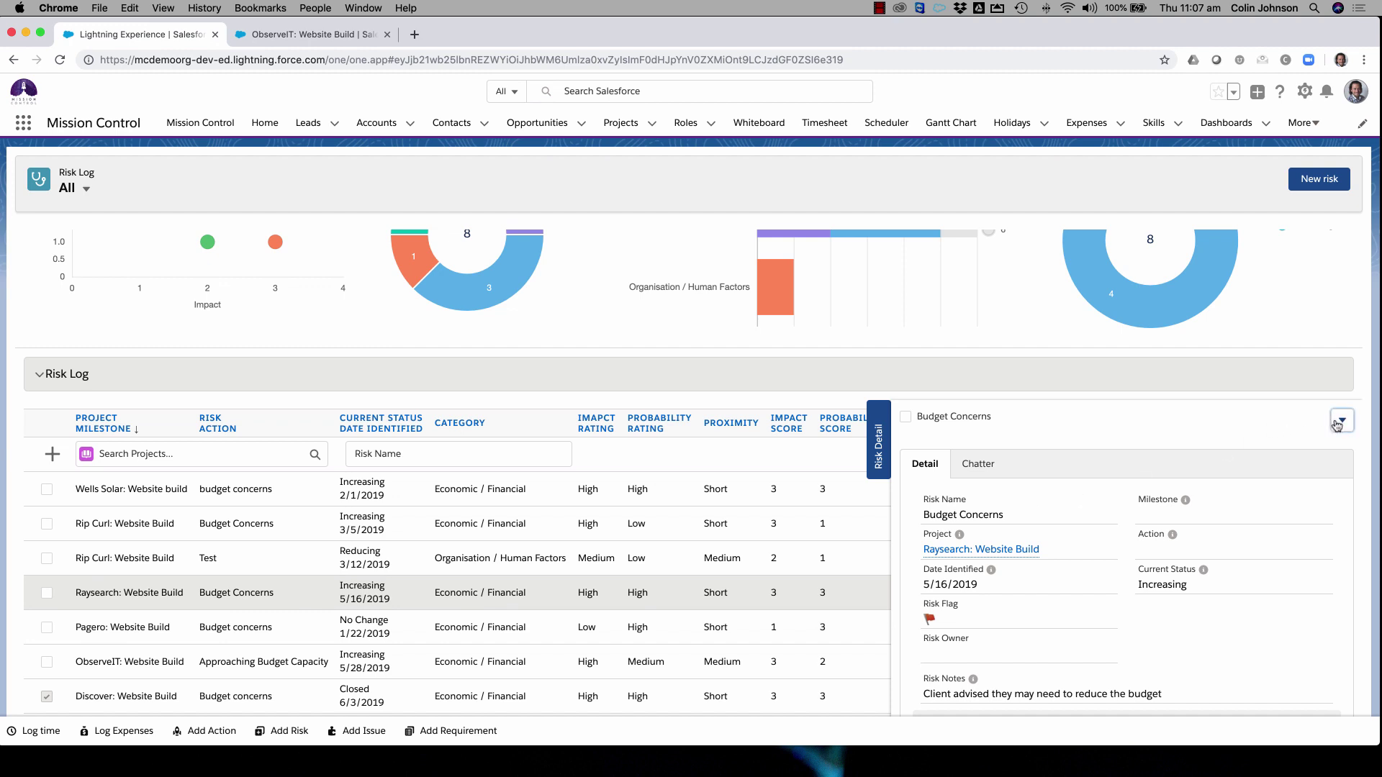
click(1337, 424)
Step: Open the Pagero: Website Build risk record for editing, view its fields, and close it without saving
click(389, 628)
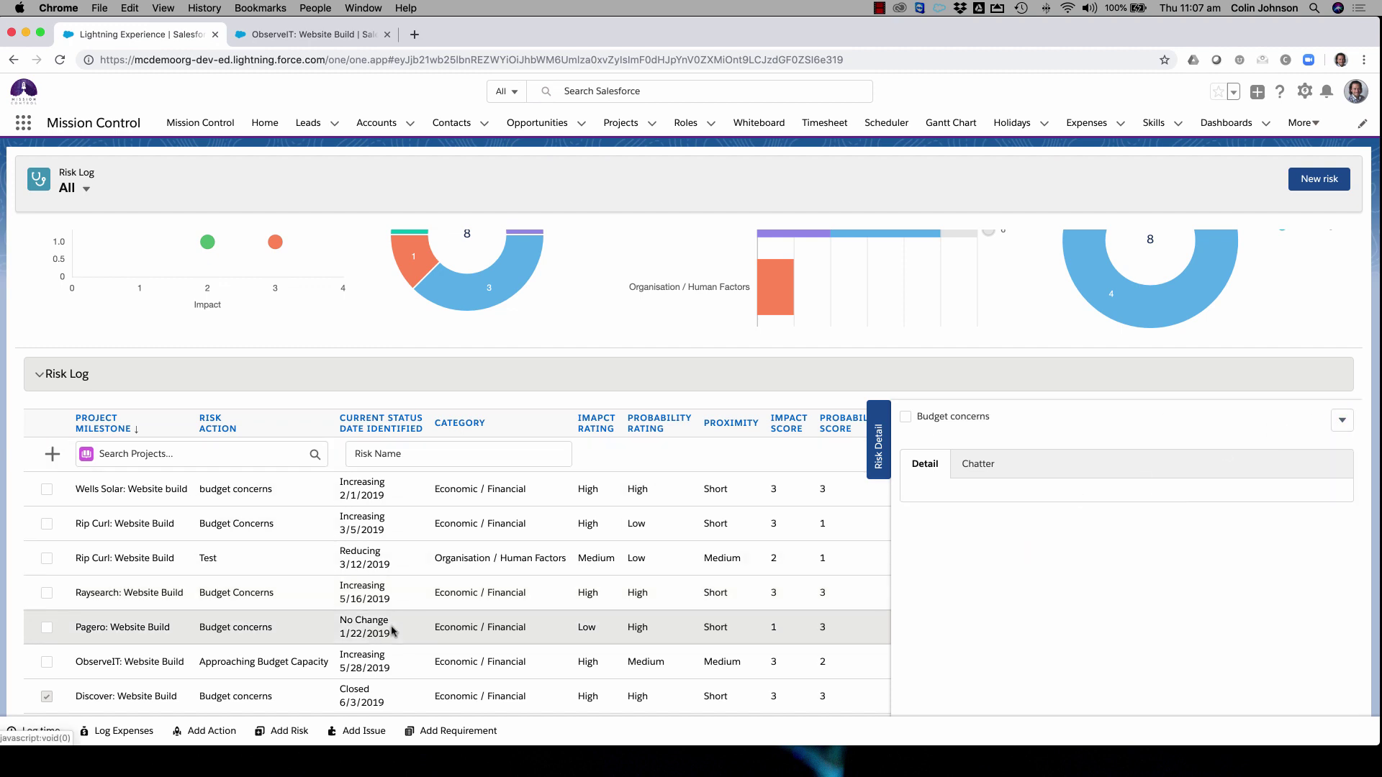
double_click(390, 625)
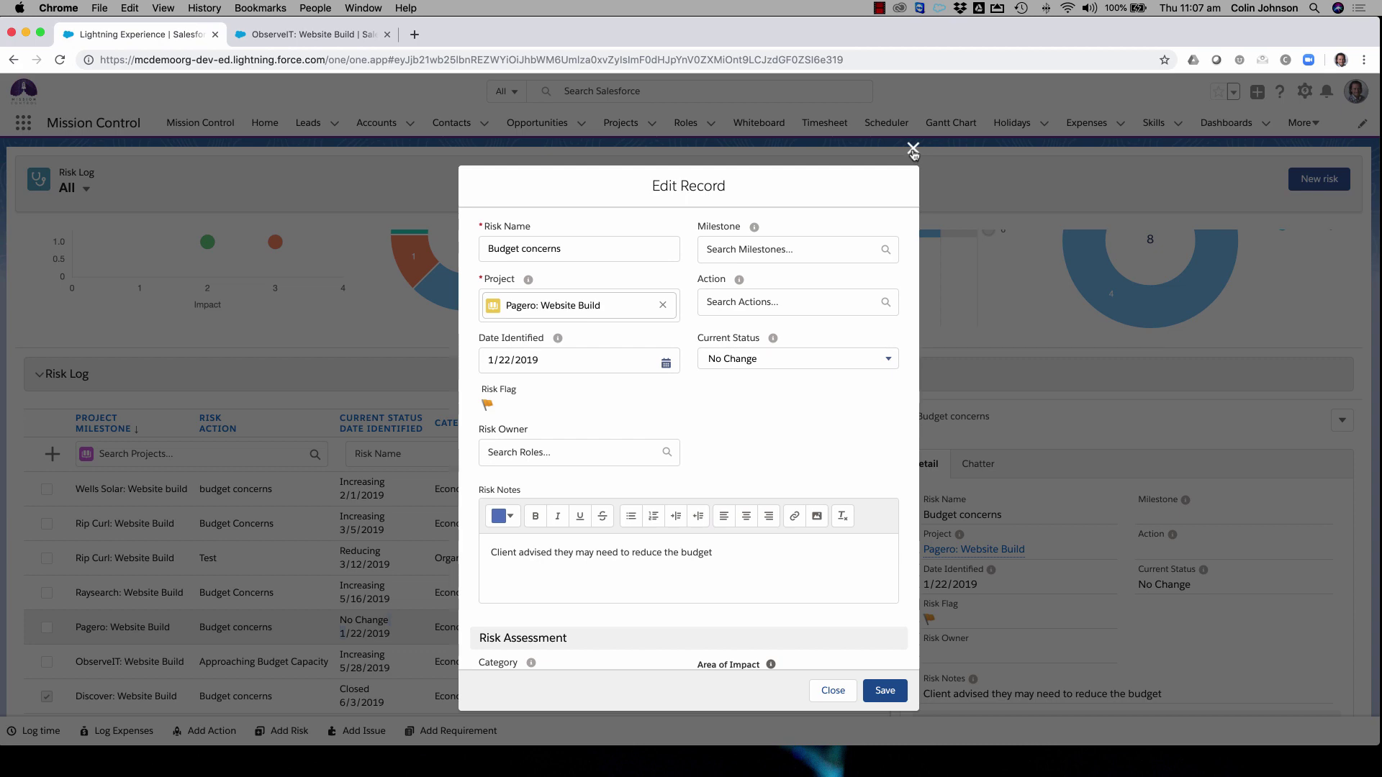
click(913, 149)
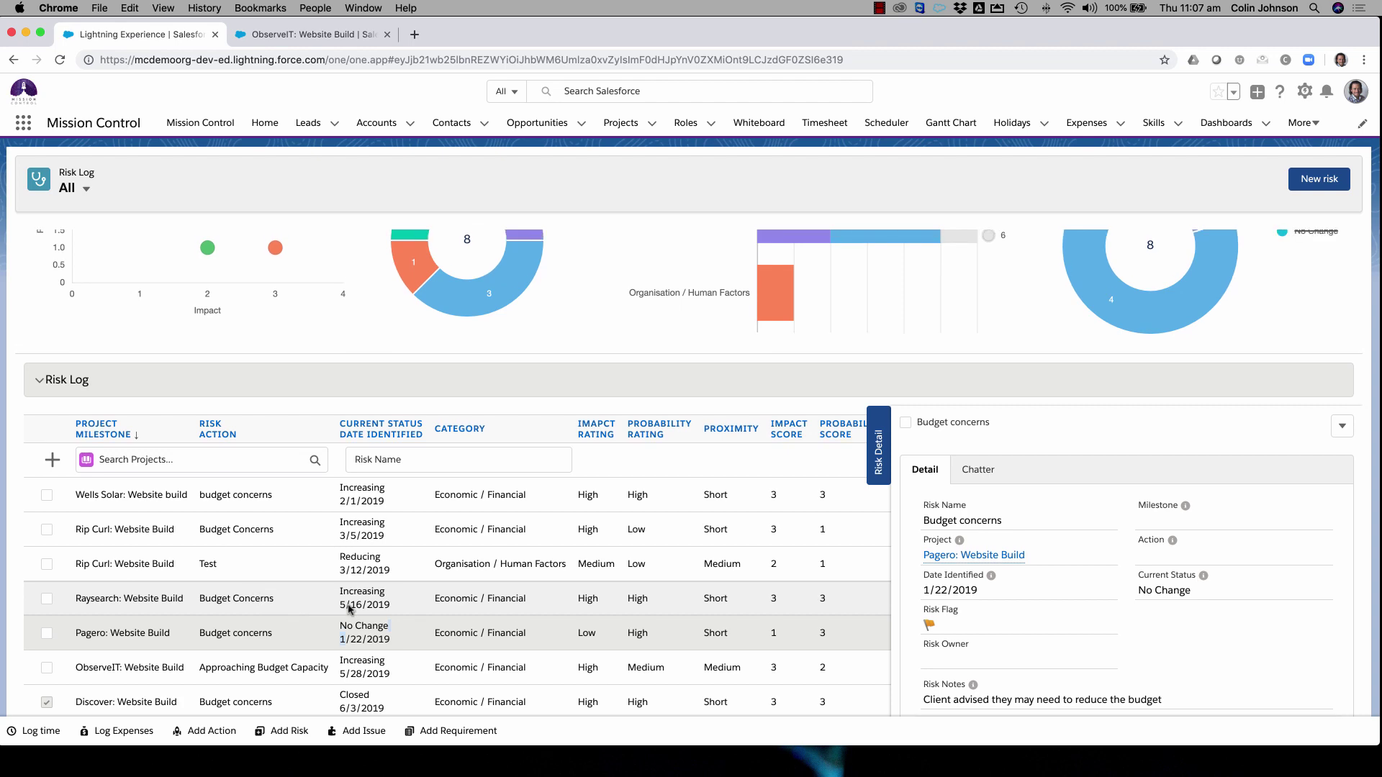
Step: Switch to the ObserveIT: Website Build project's Risk Log and add a new risk named Budget Concerns
scroll(348, 608, up, 5)
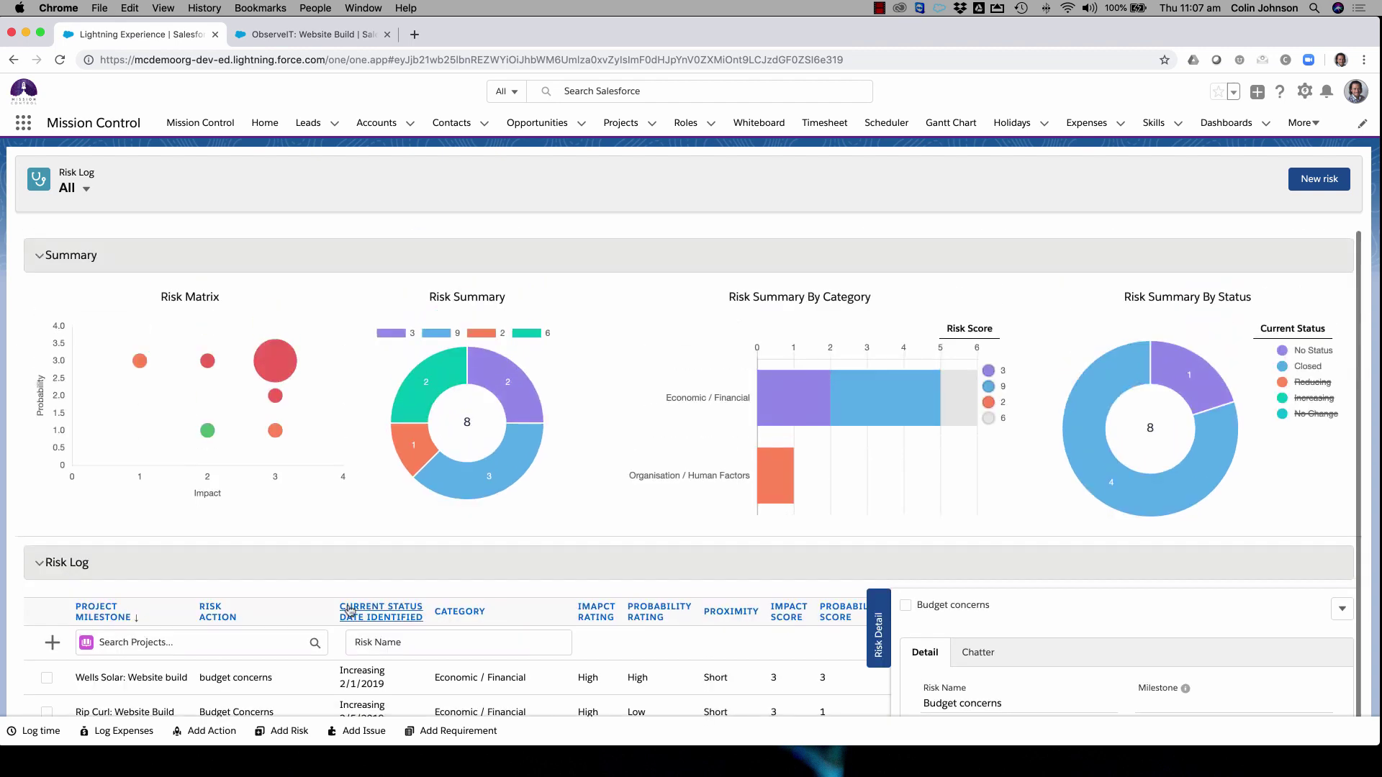
click(296, 31)
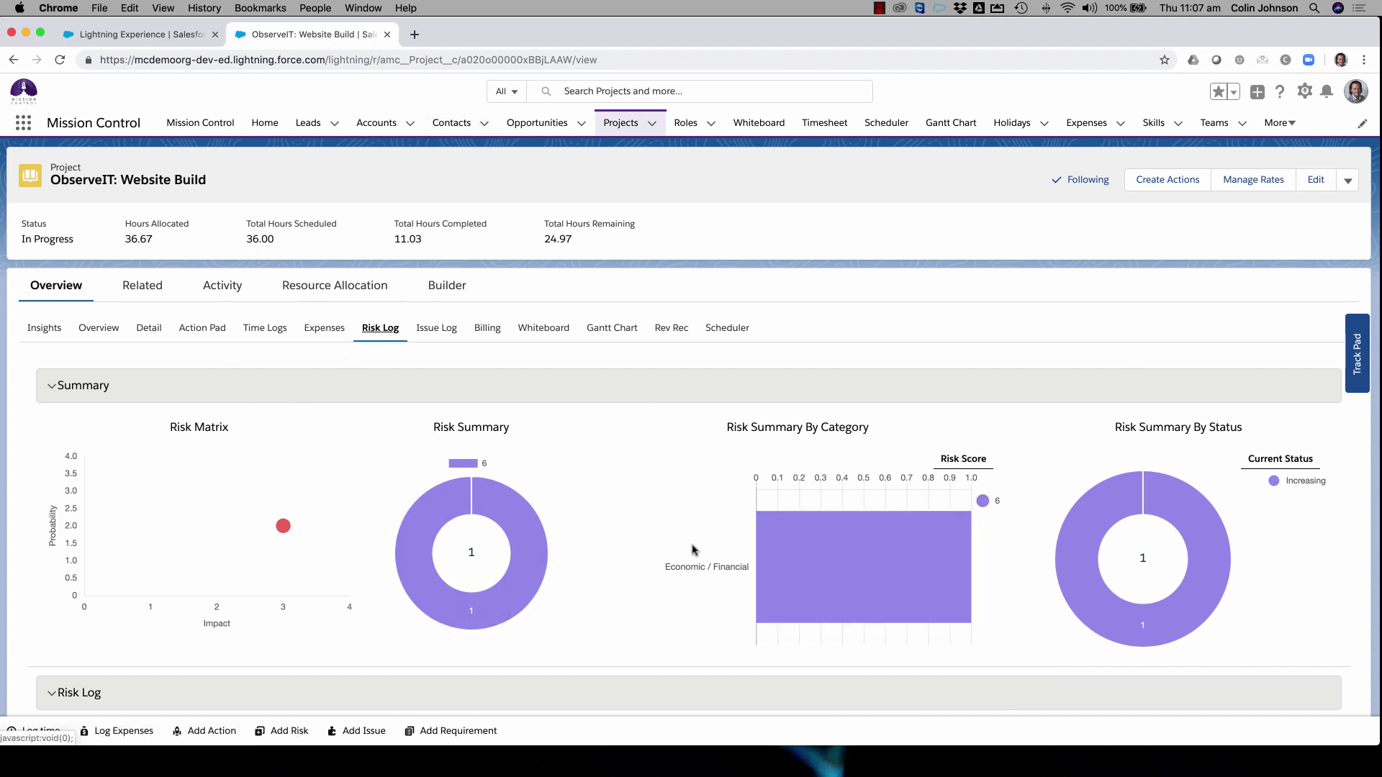
scroll(691, 552, down, 4)
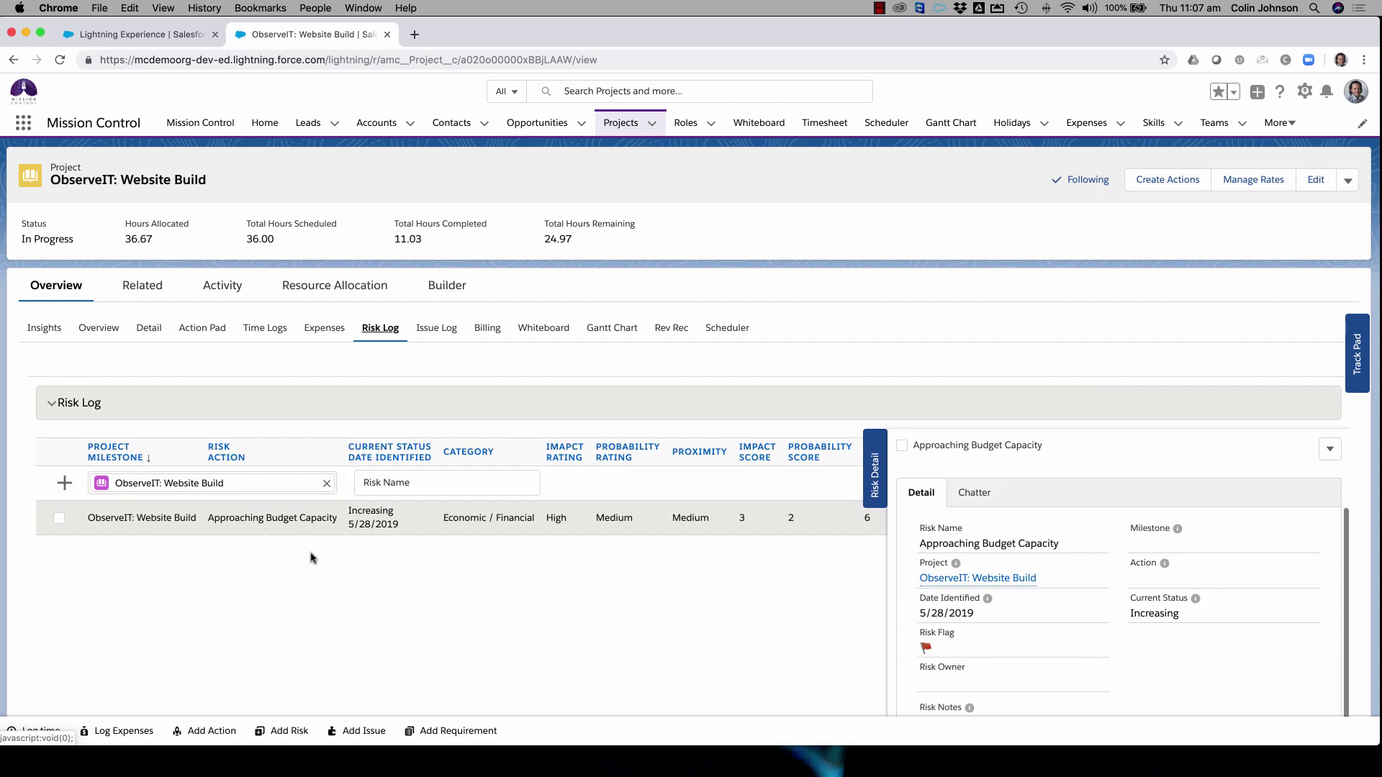
click(418, 480)
text(Budget Concerns)
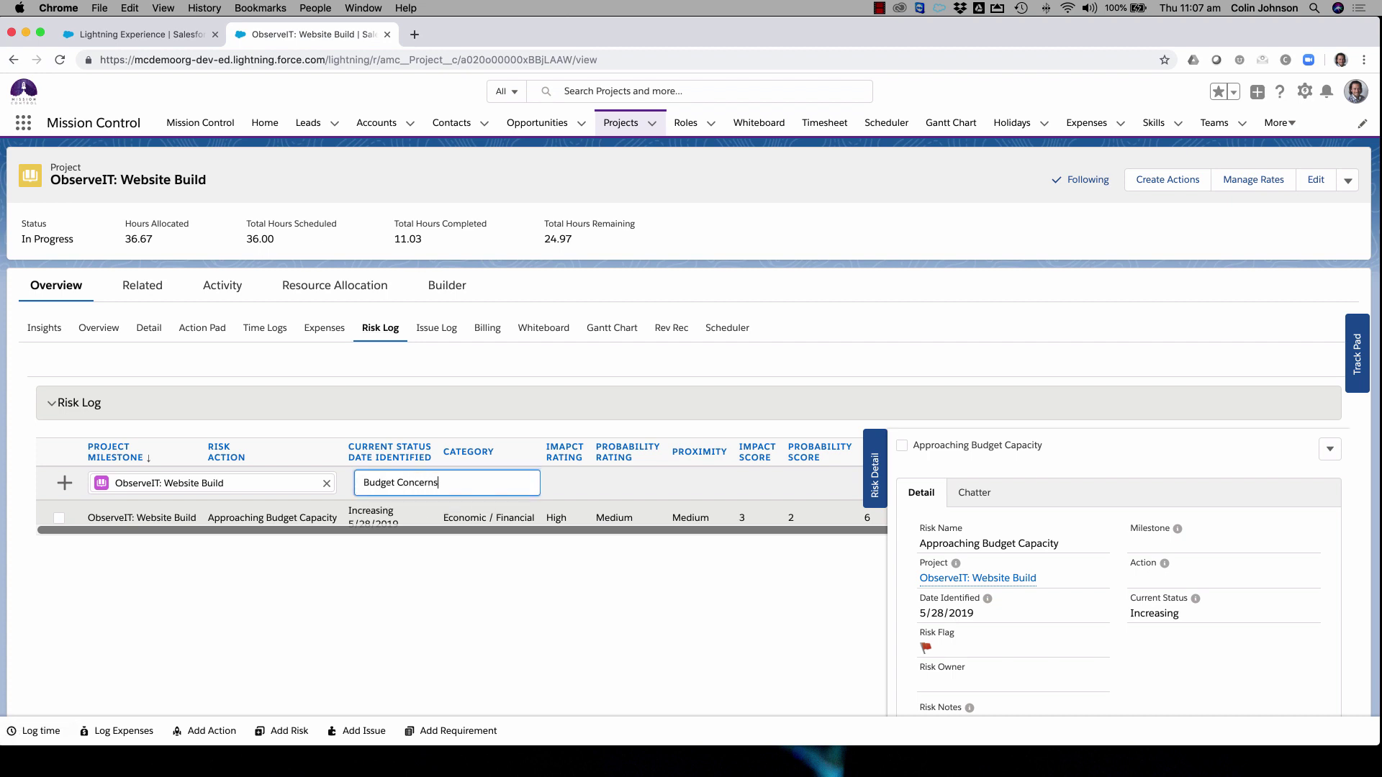
key(Return)
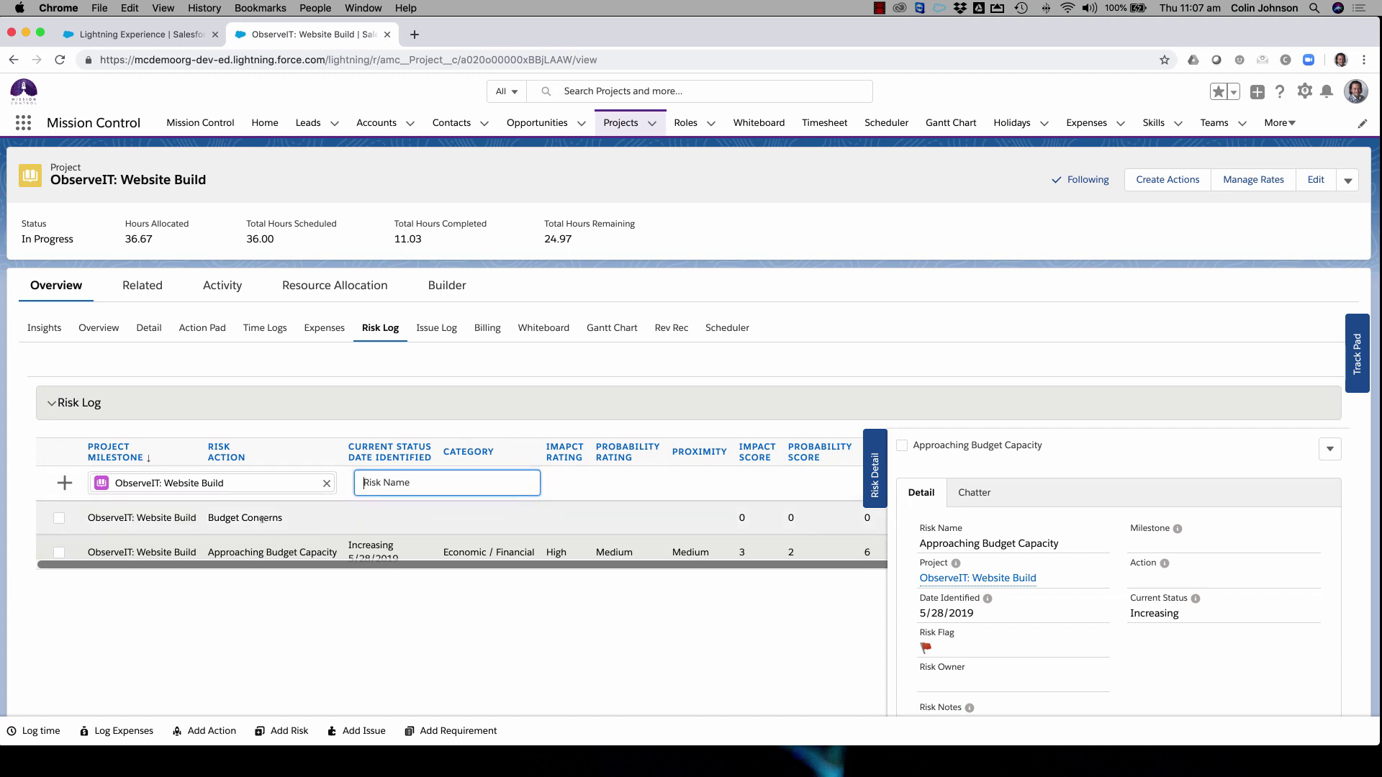
Step: Open the Budget Concerns risk for editing and set its date identified to 6/6/2019 and current status to Increasing
double_click(303, 521)
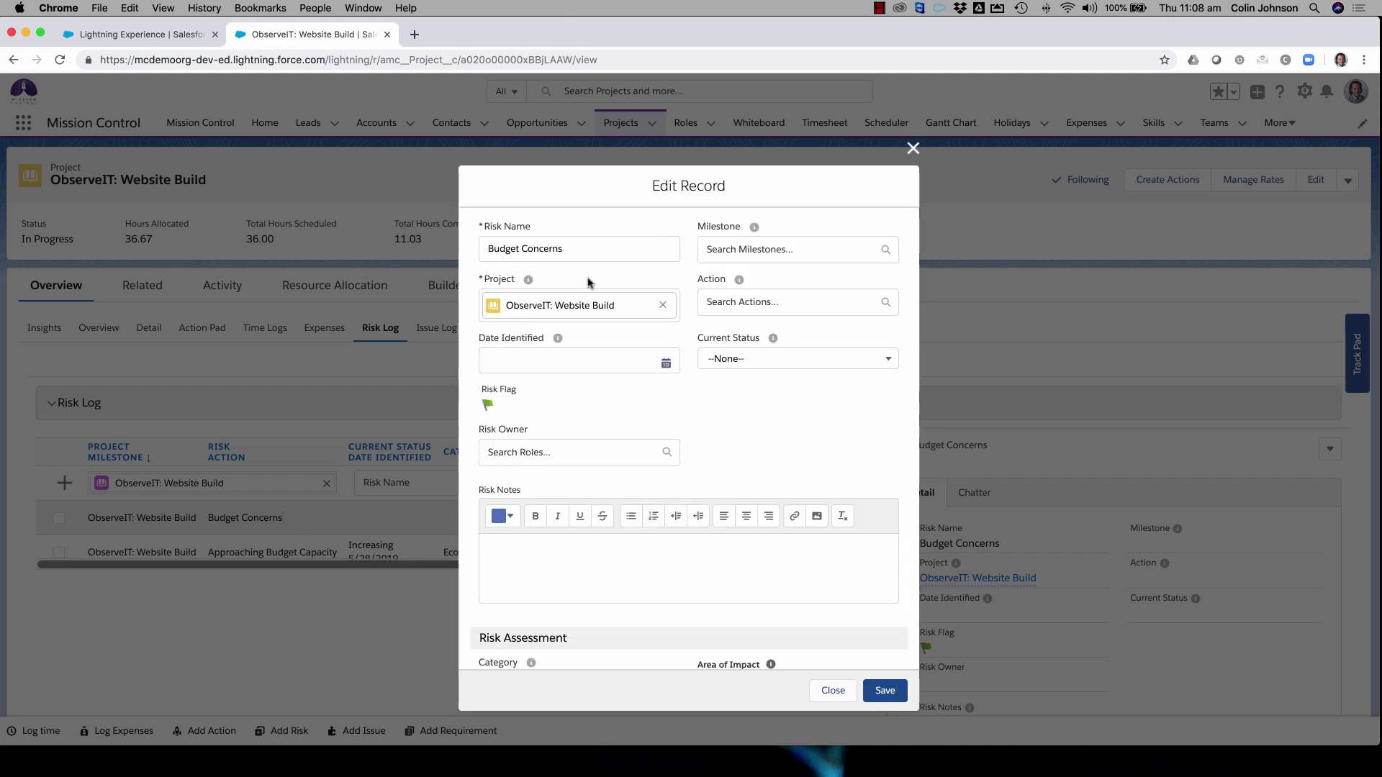
click(597, 359)
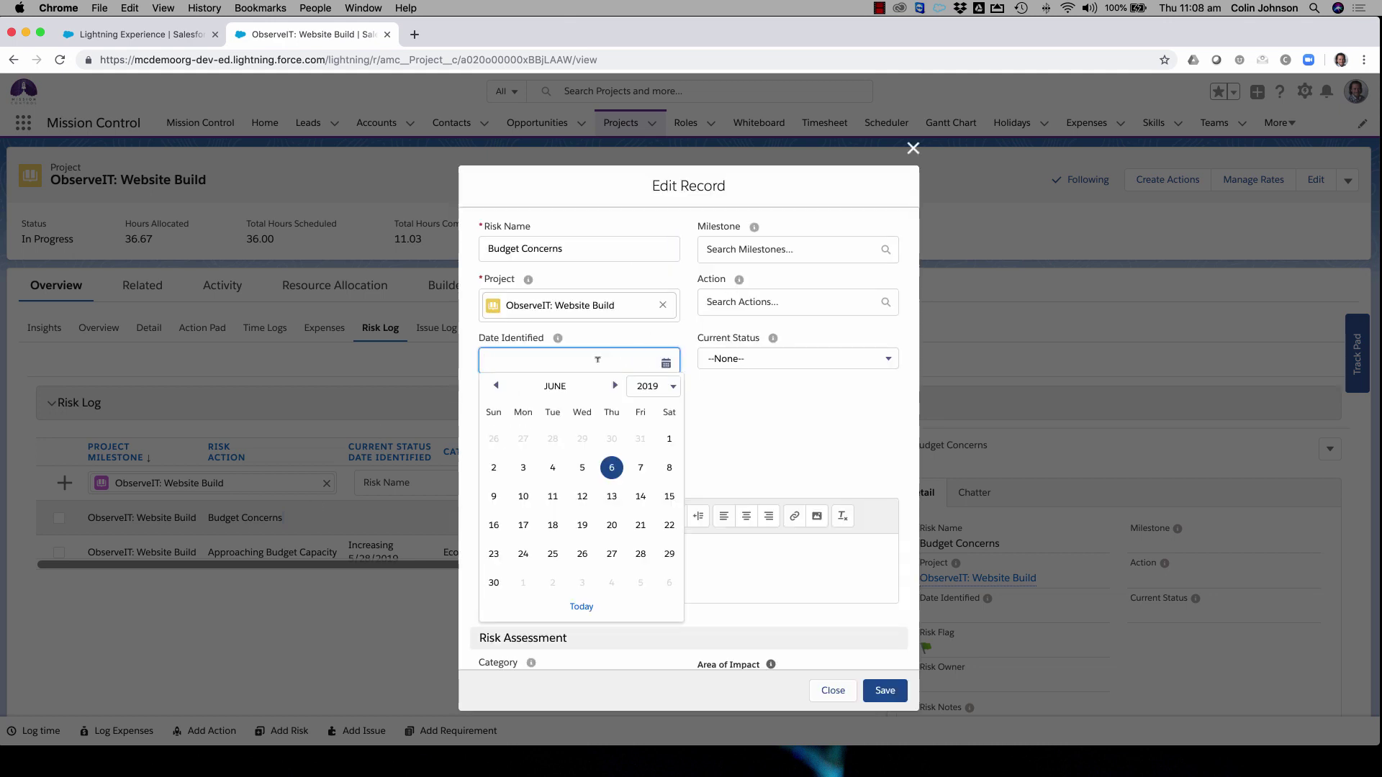
click(611, 465)
click(743, 367)
click(740, 461)
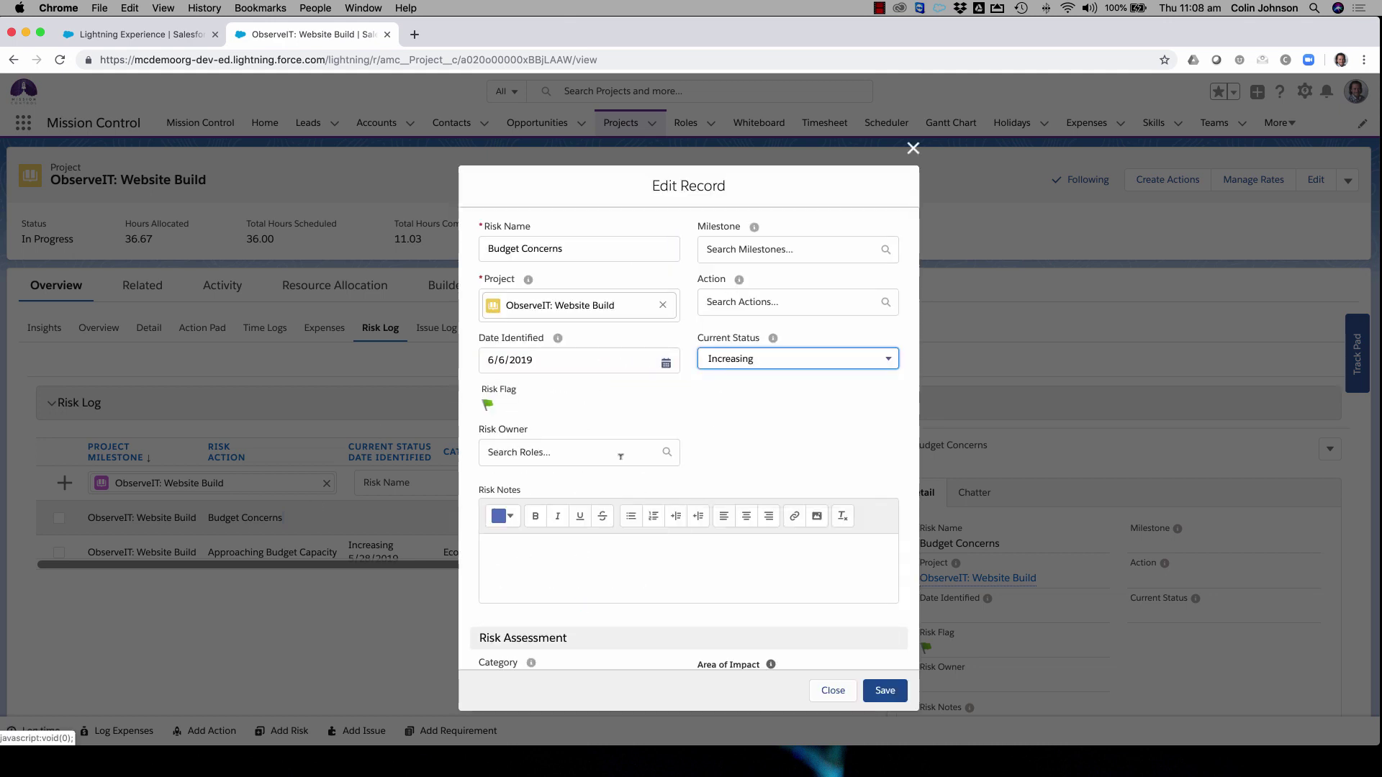
Step: Set the risk's category to Organisation / Human Factors
scroll(719, 468, down, 3)
click(524, 478)
click(514, 596)
Step: Set the impact rating to High, probability rating to Low and proximity to Long, select Cost under Area of Impact, and save the risk
scroll(514, 605, down, 2)
scroll(514, 604, down, 2)
click(509, 463)
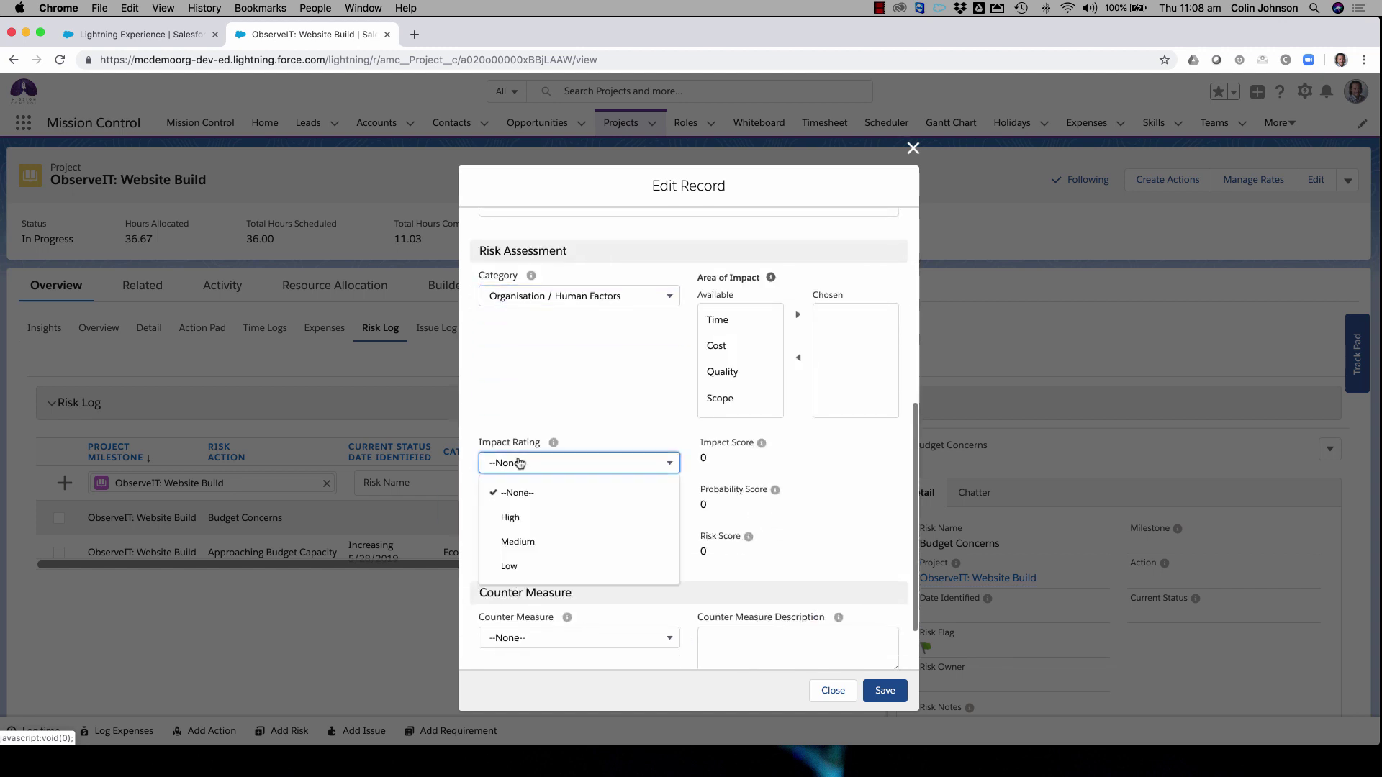
click(508, 513)
click(512, 510)
click(503, 614)
click(563, 557)
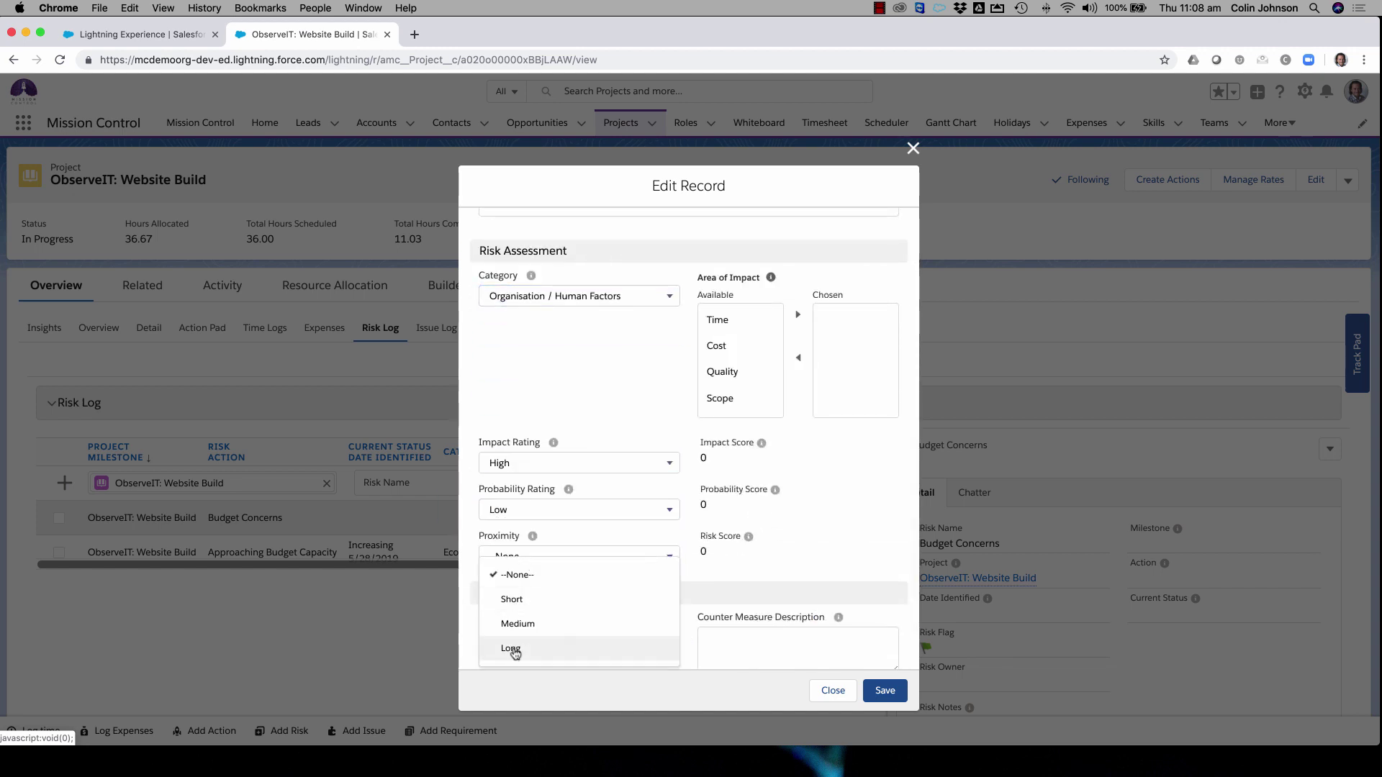
click(509, 651)
click(720, 346)
click(895, 681)
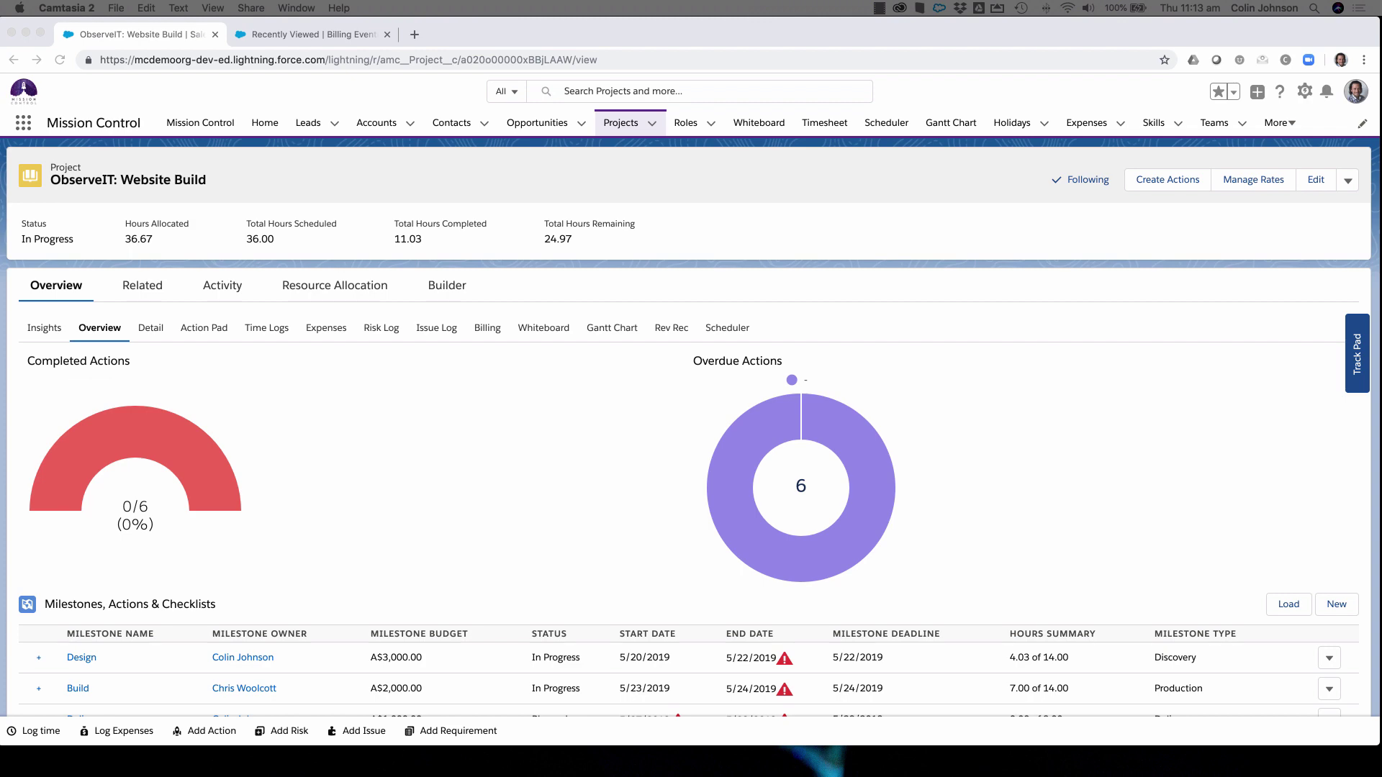
Step: Open the ObserveIT: Website Build project for editing and review the options for Periodic Billing Frequency and Billing Cycle
click(790, 179)
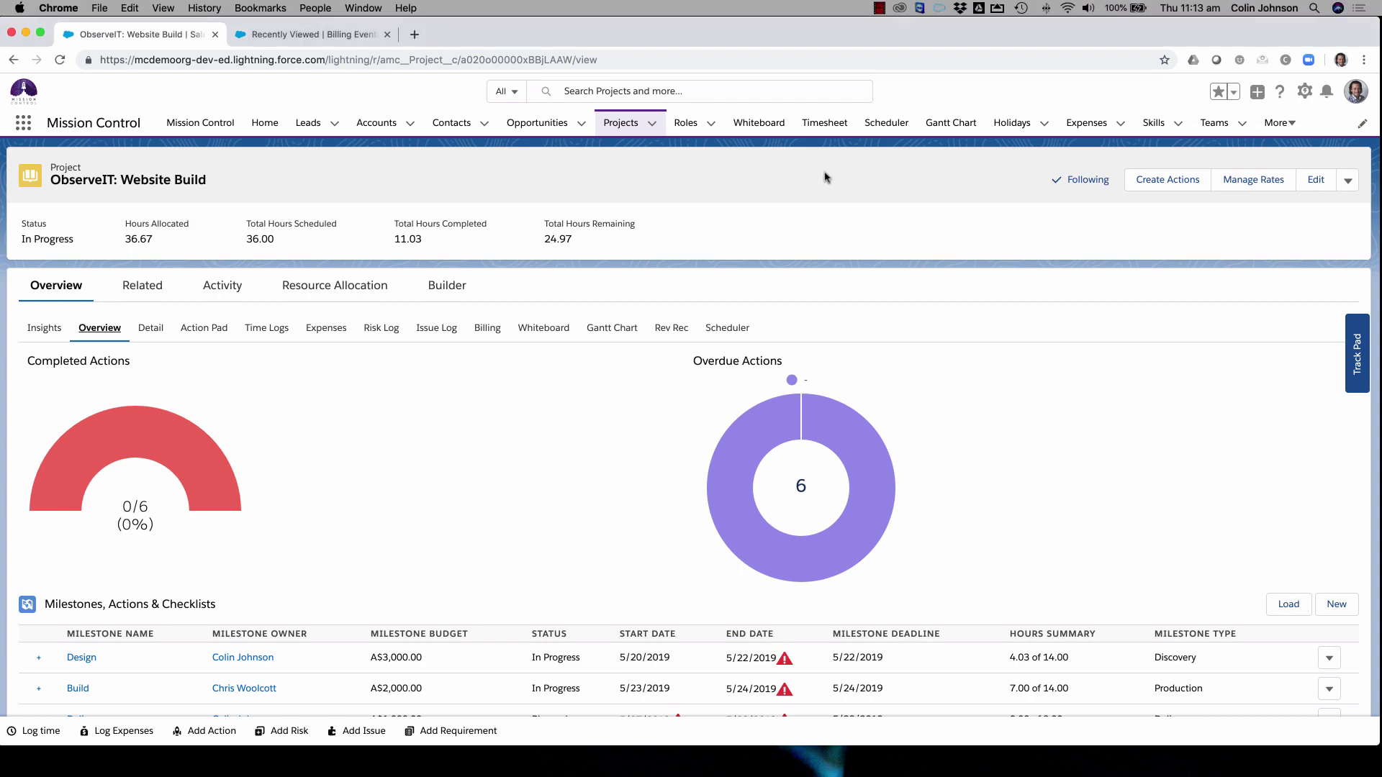
click(1313, 185)
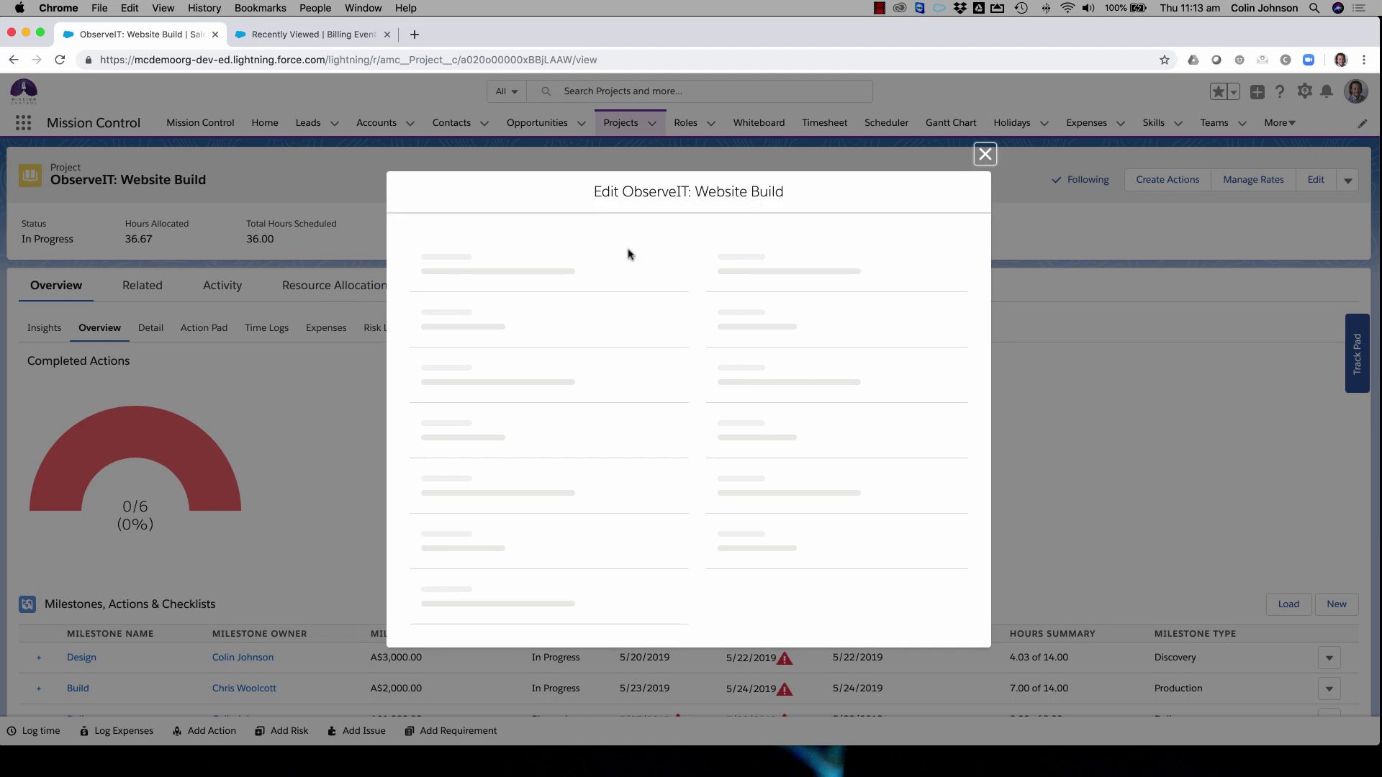
scroll(534, 380, down, 4)
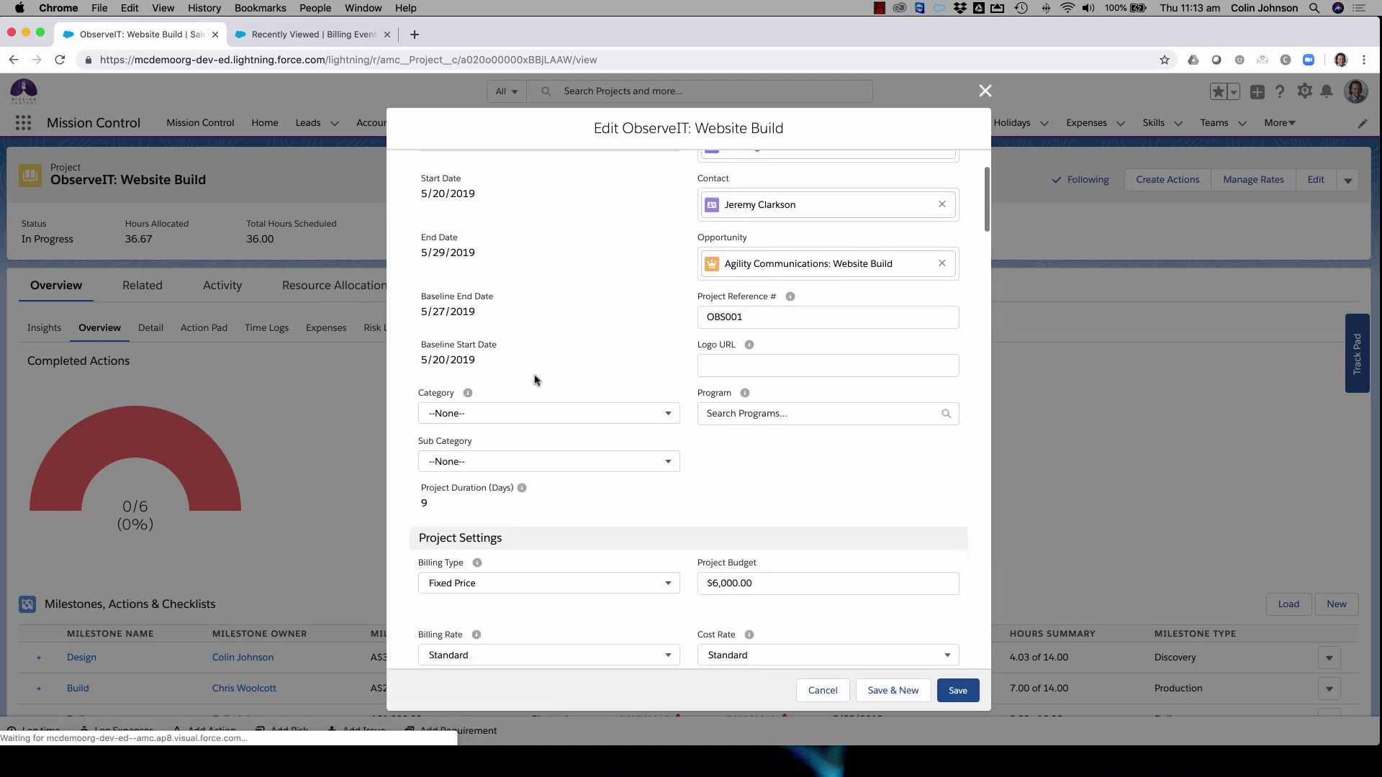
scroll(534, 380, down, 10)
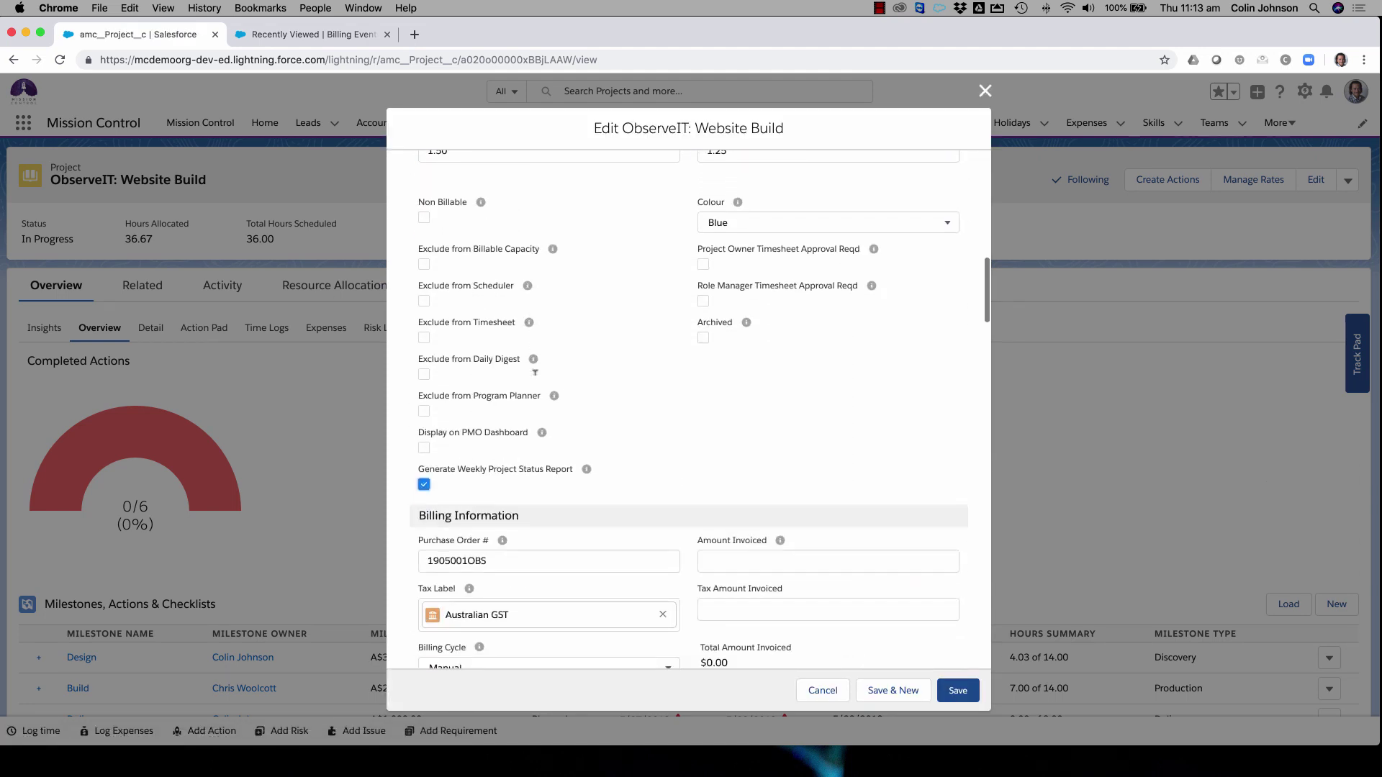
scroll(535, 372, down, 5)
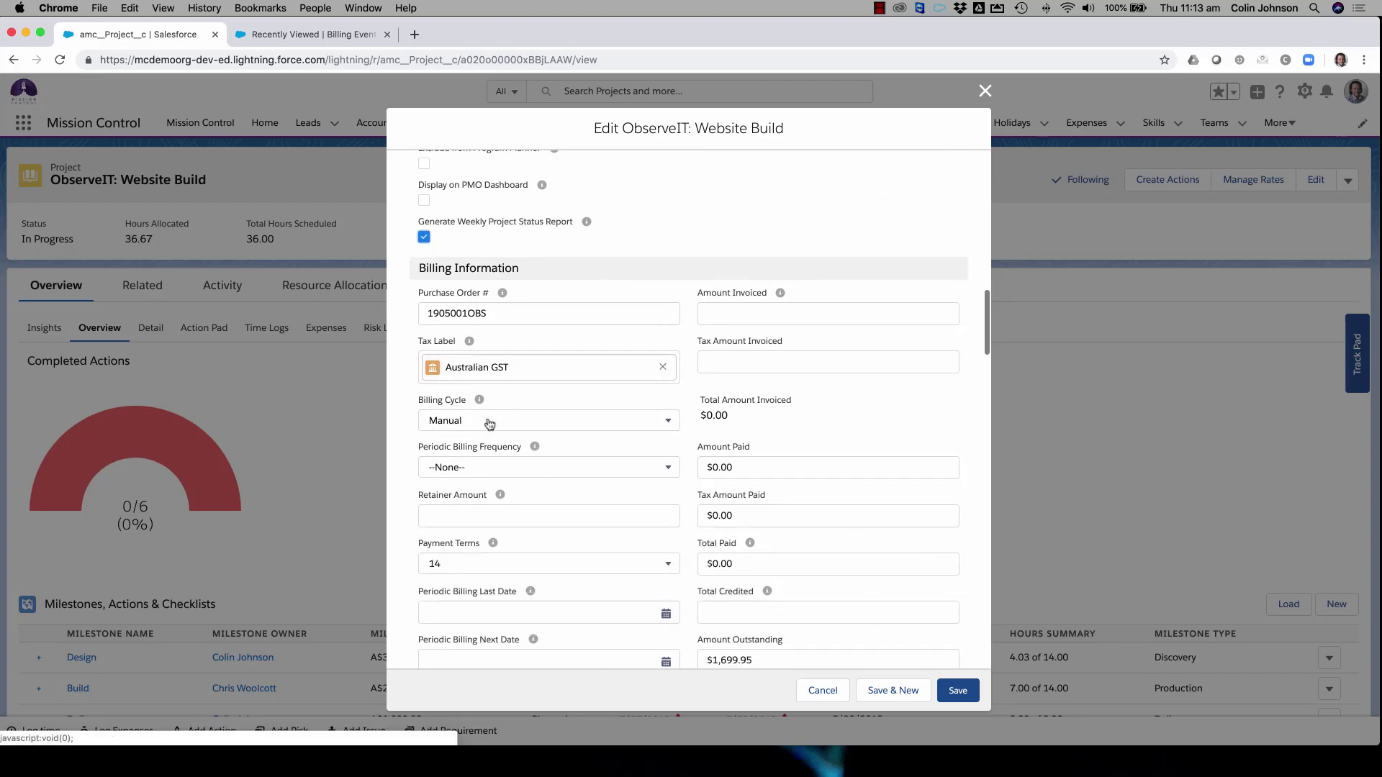
click(489, 471)
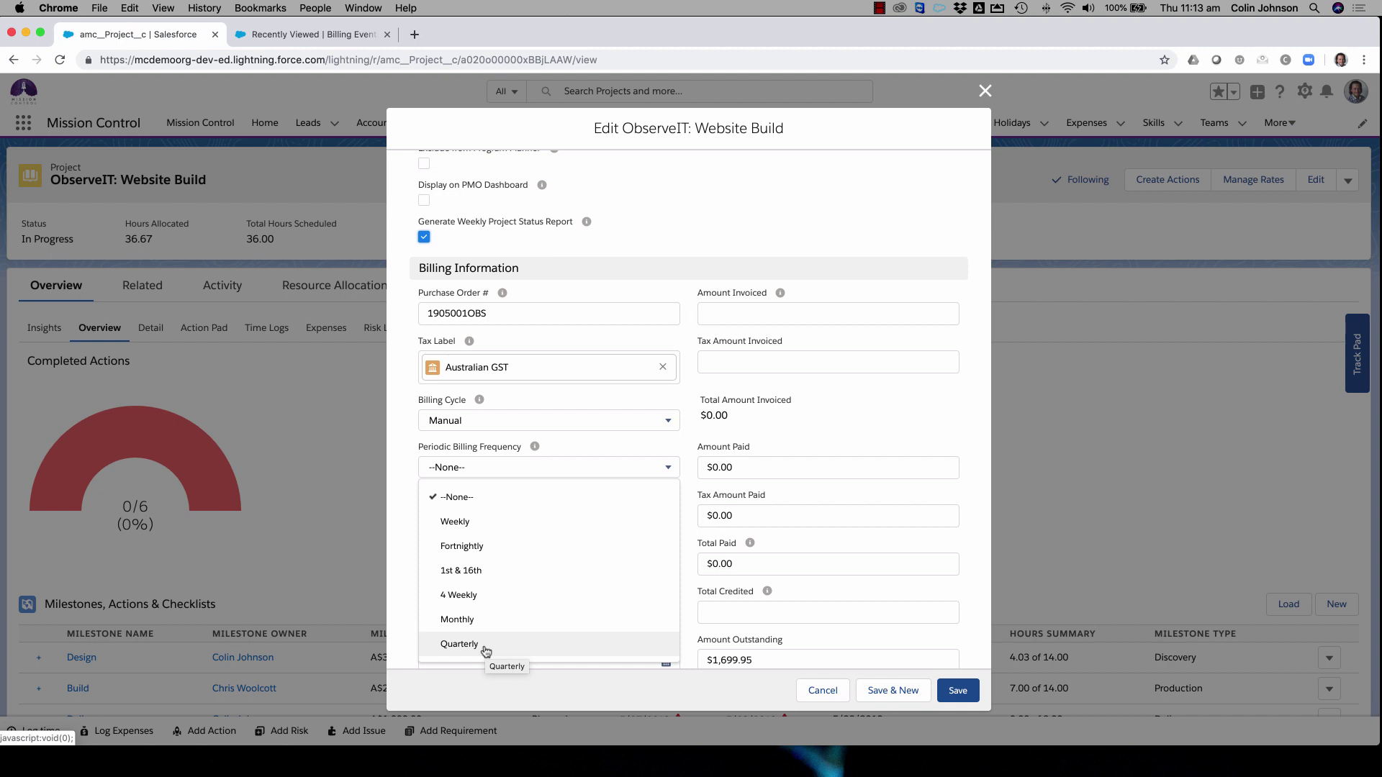
click(399, 431)
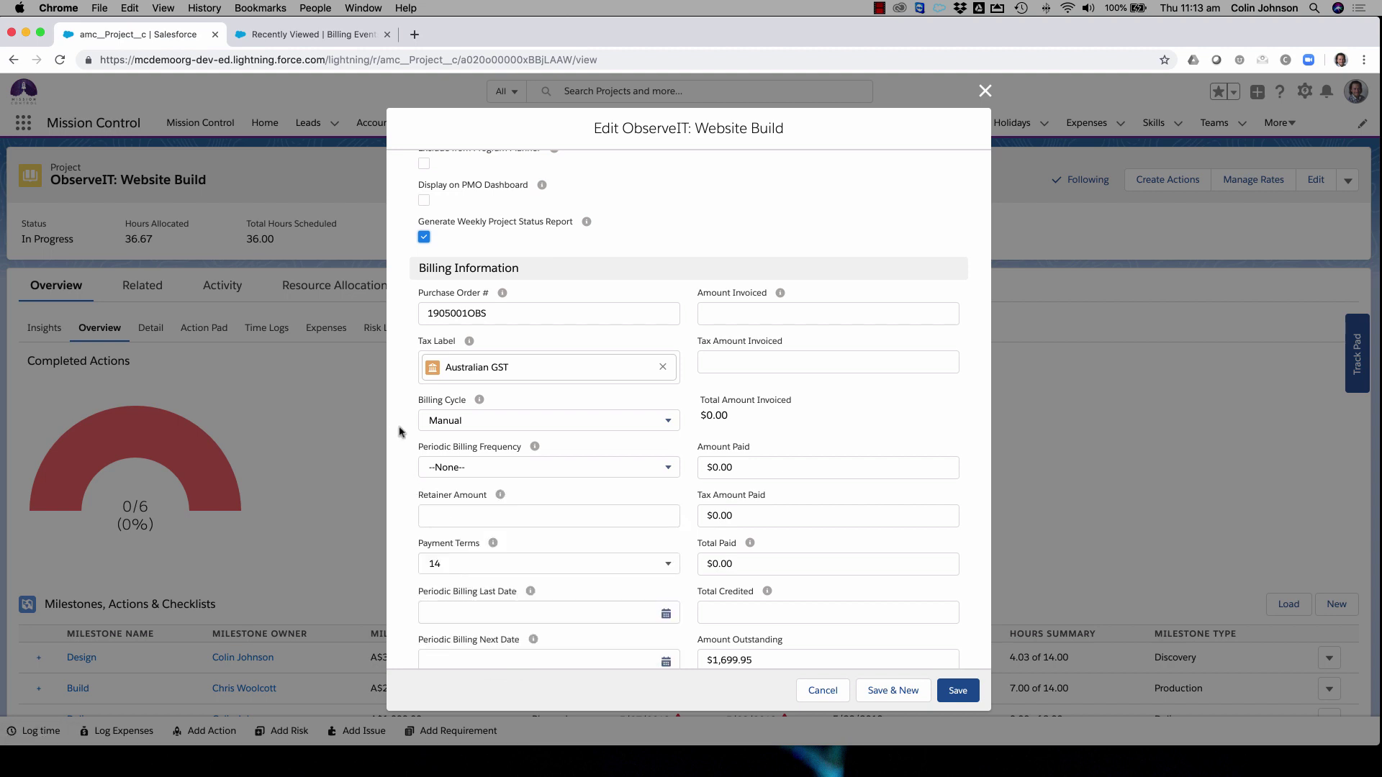
scroll(399, 432, up, 1)
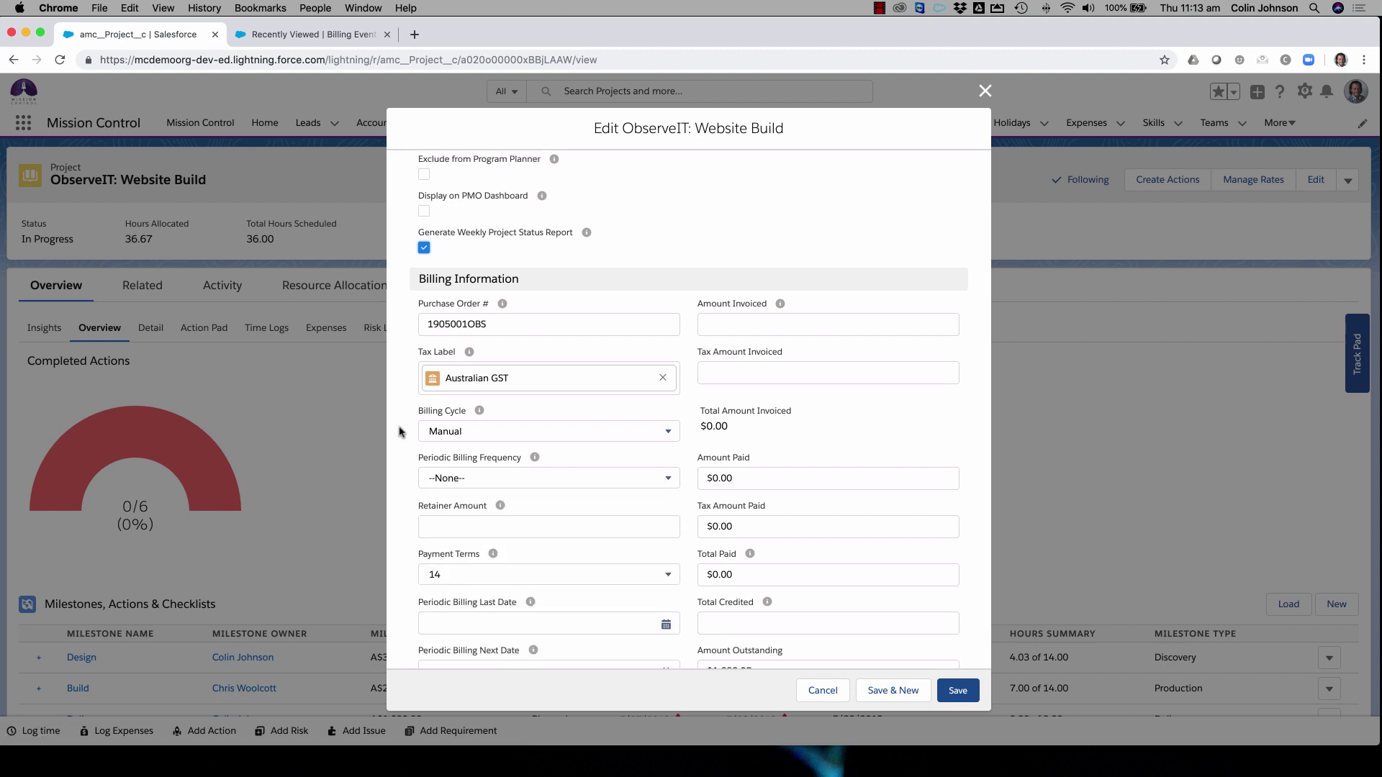
click(483, 434)
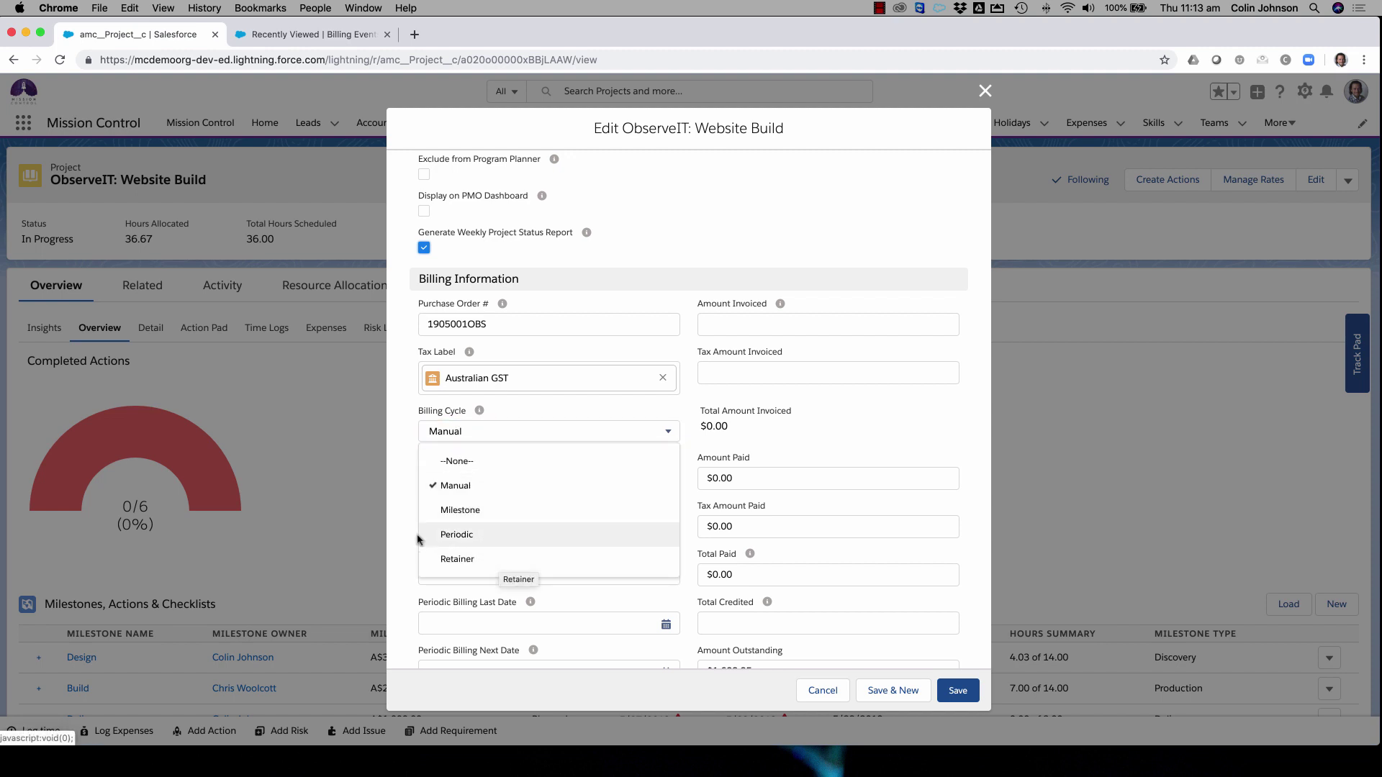
click(393, 525)
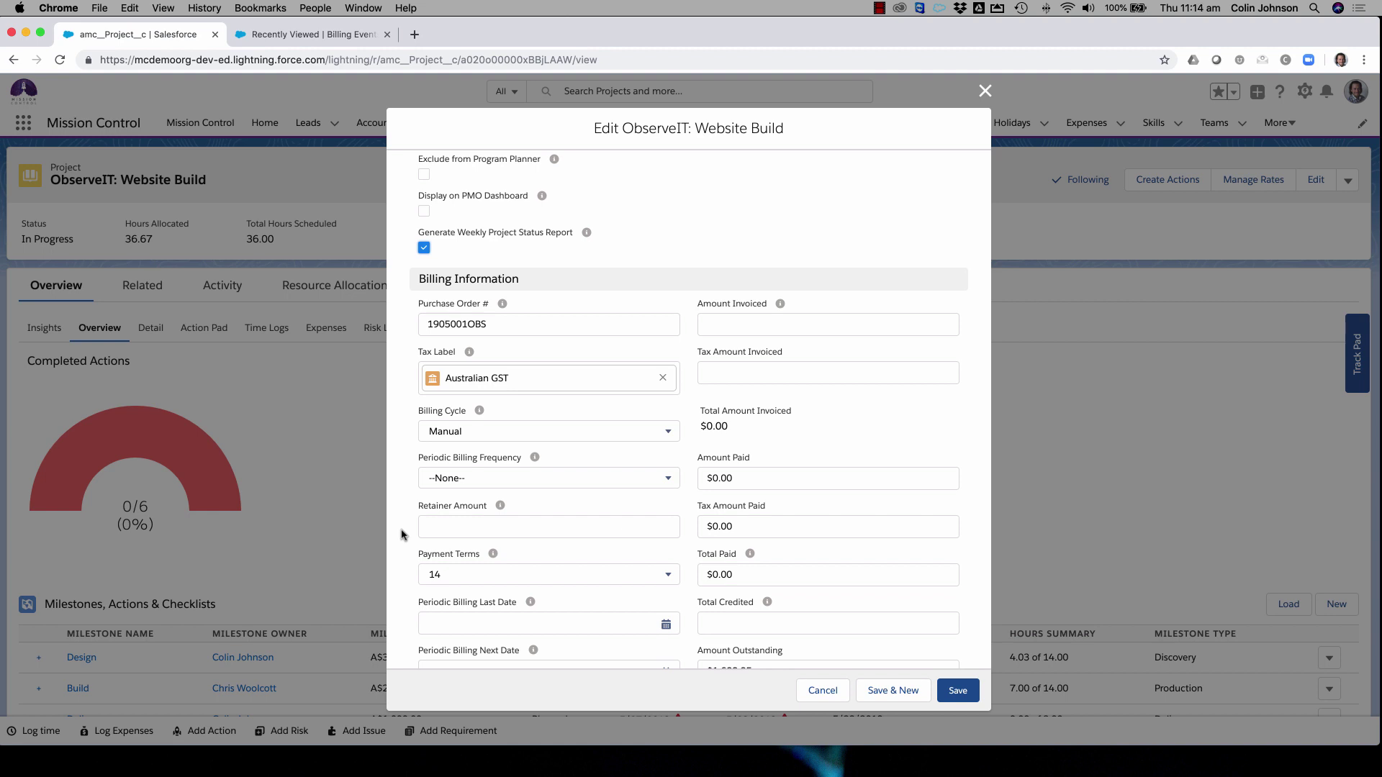
Step: Review the available Billing Type options in the project settings, keeping the current choice
scroll(402, 475, up, 10)
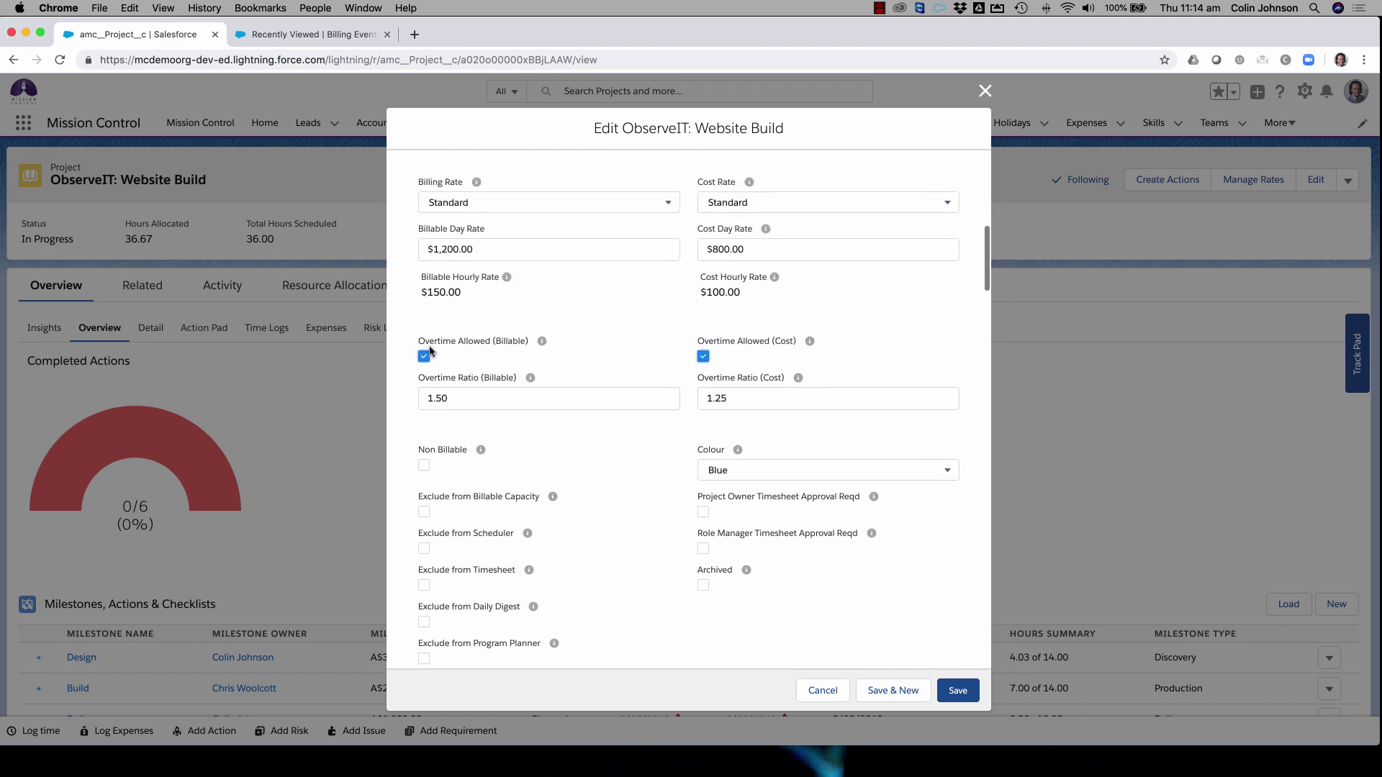
scroll(430, 351, up, 5)
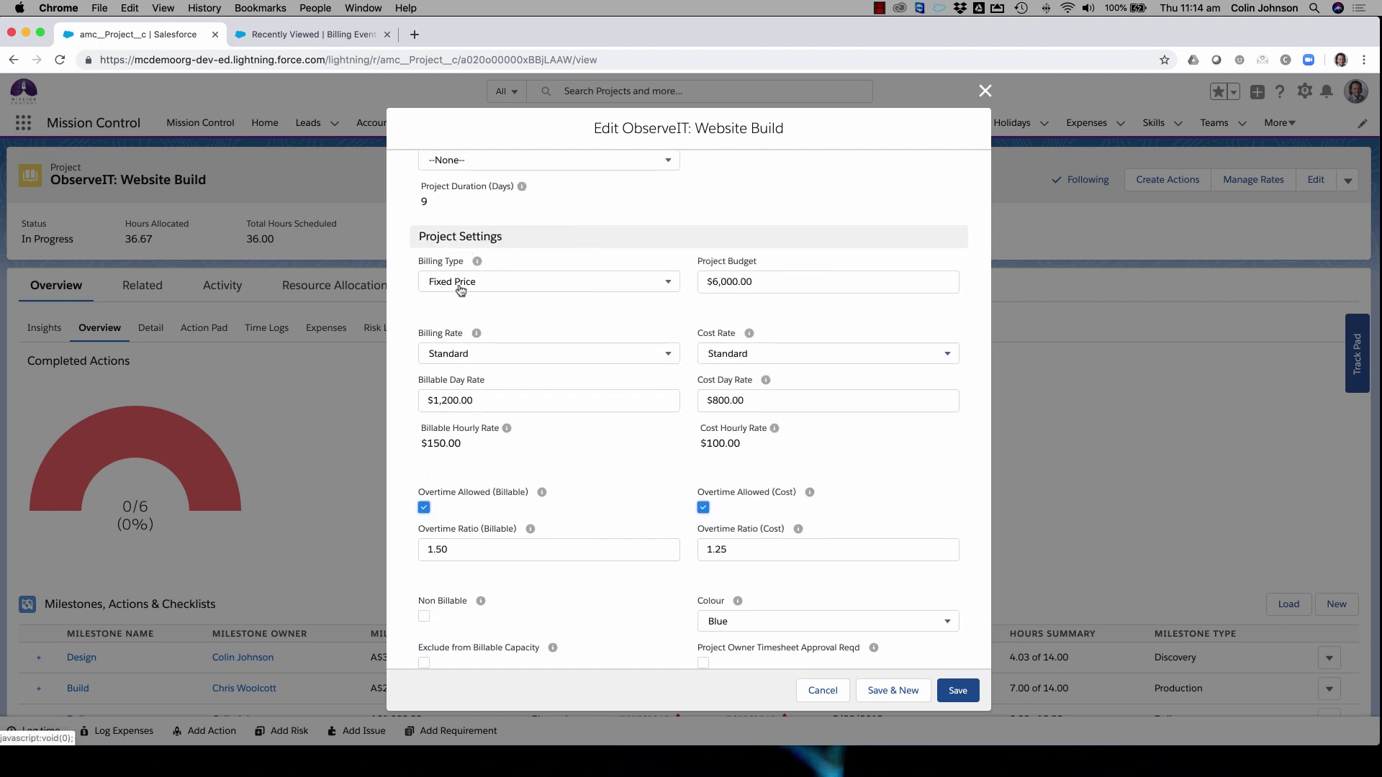
click(461, 286)
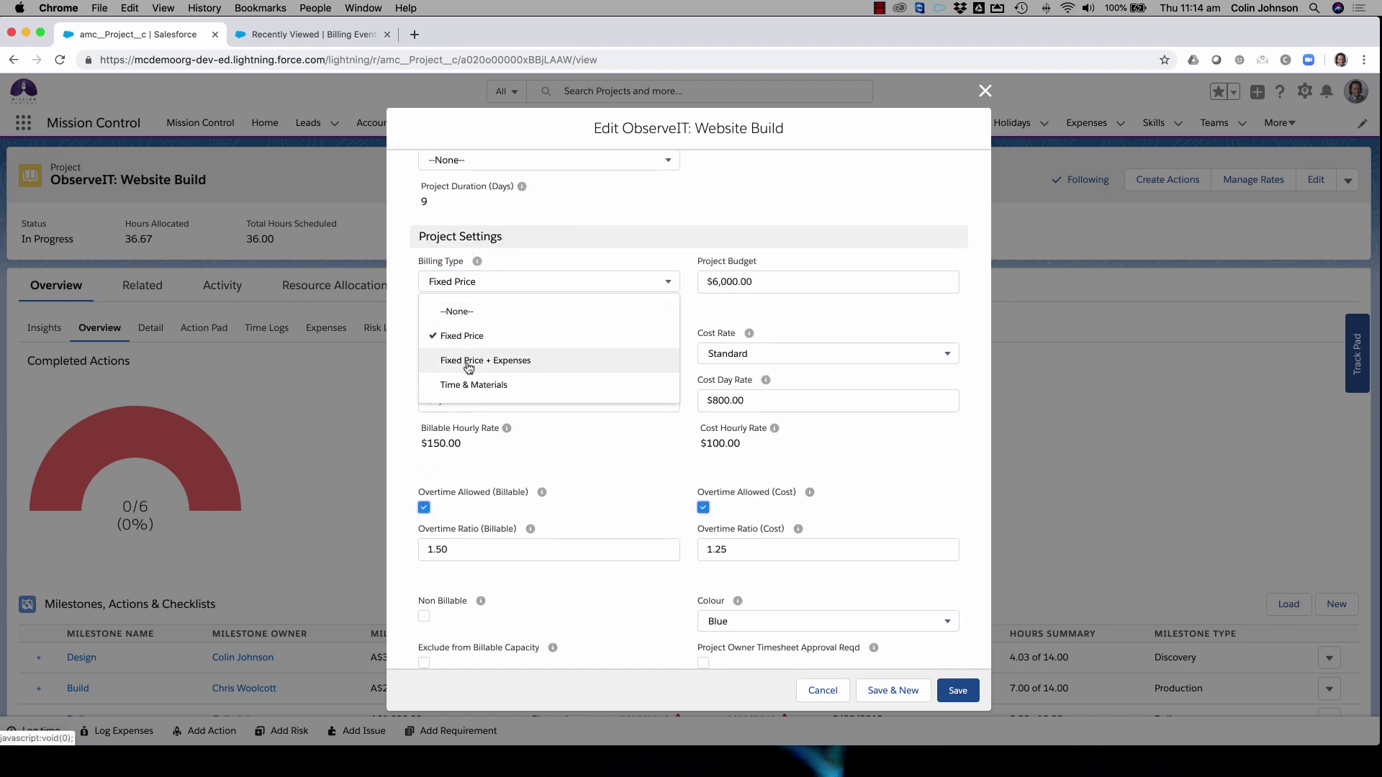
scroll(407, 454, down, 2)
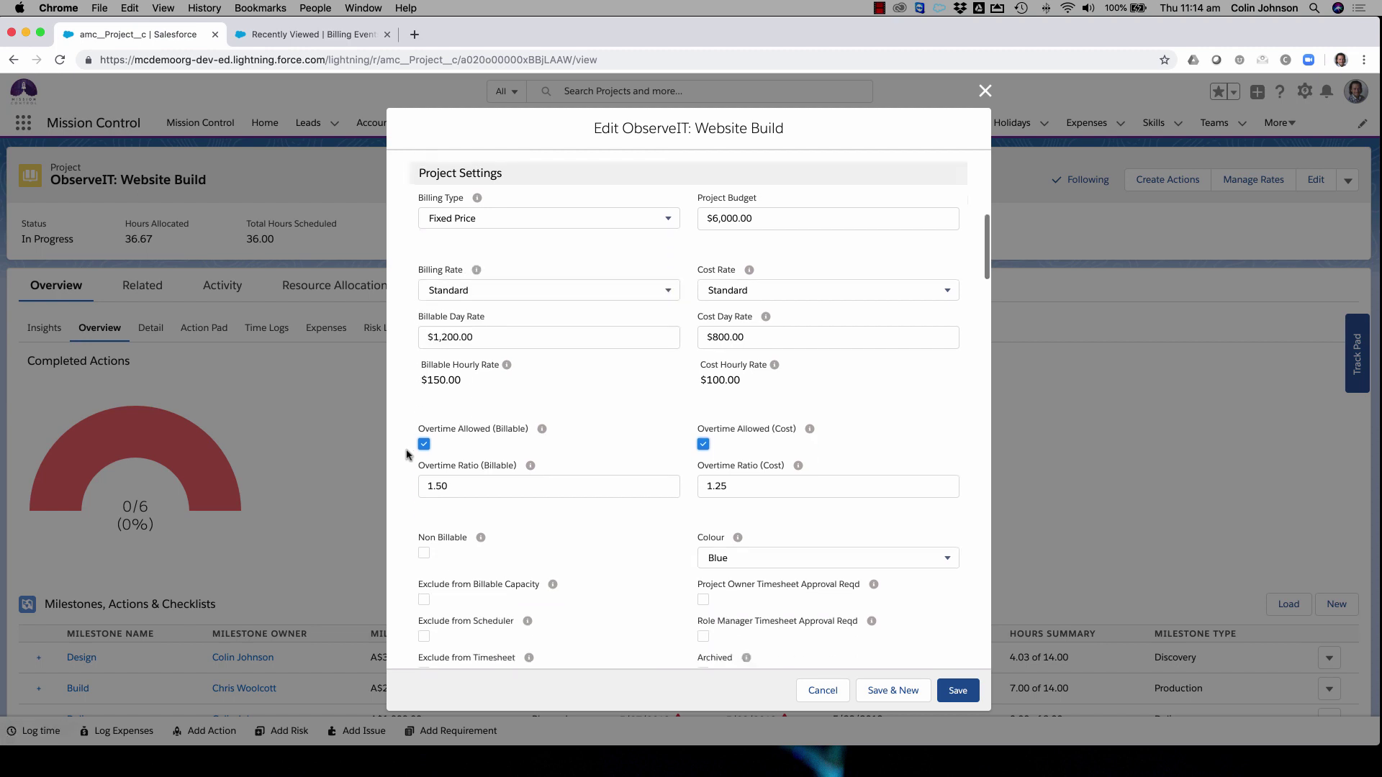
Step: Set the project's billing cycle to Retainer, with a retainer amount of 2500 and a Monthly periodic billing frequency
scroll(405, 454, down, 15)
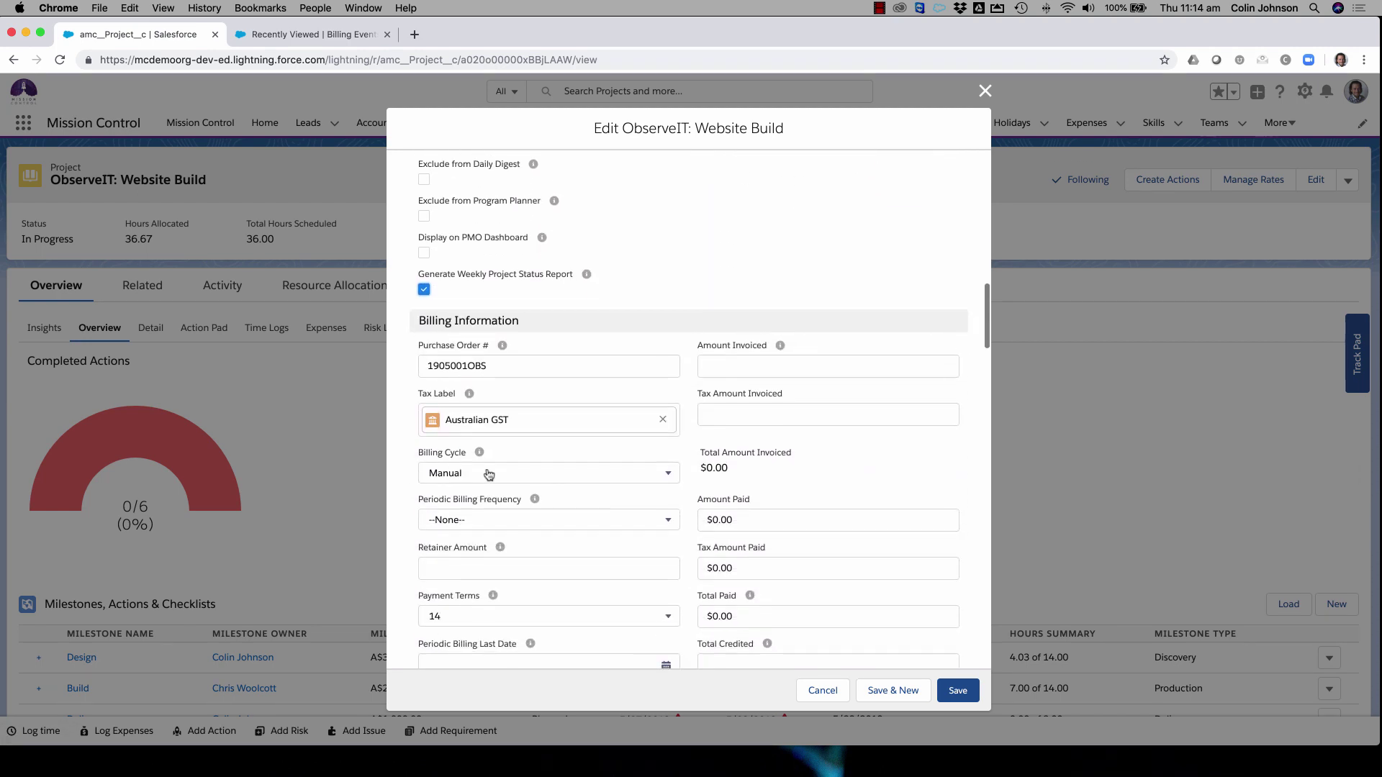
click(488, 473)
click(458, 601)
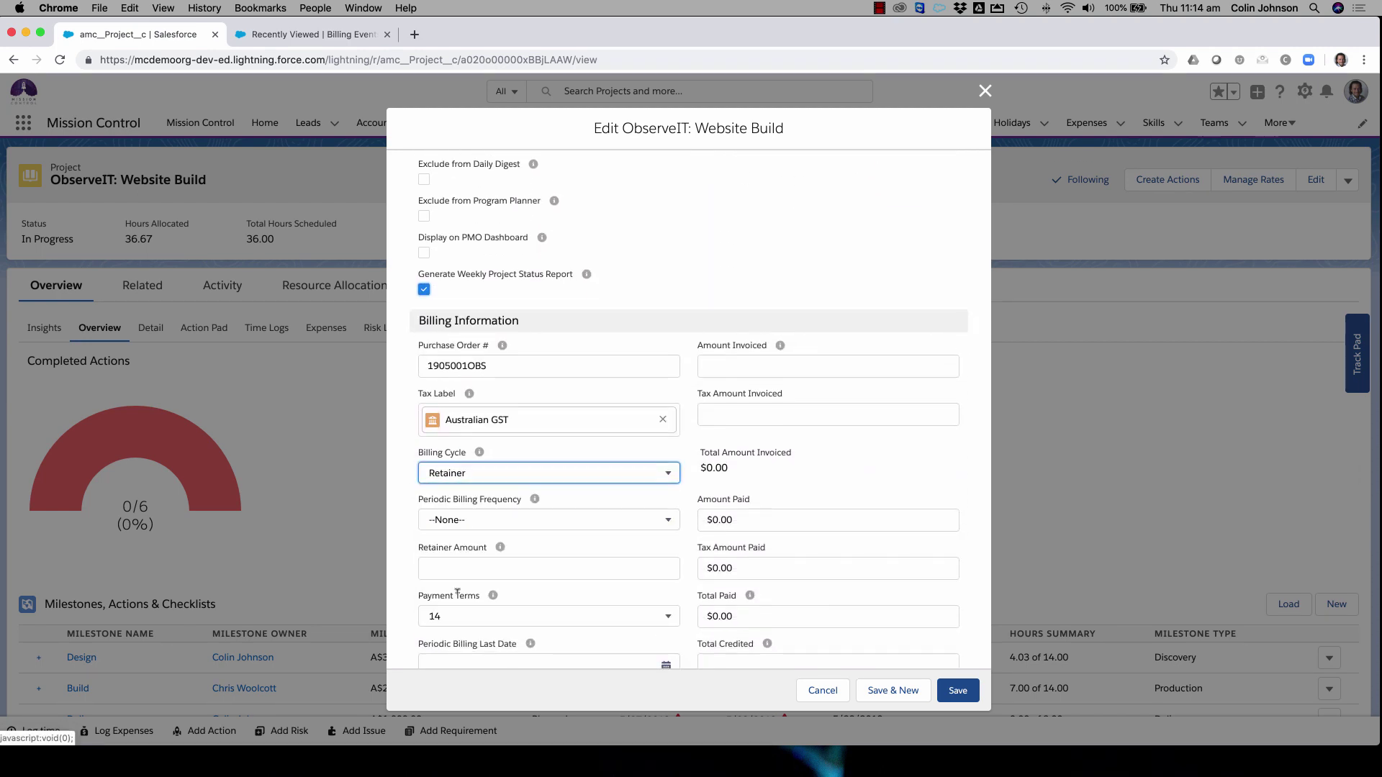
click(452, 521)
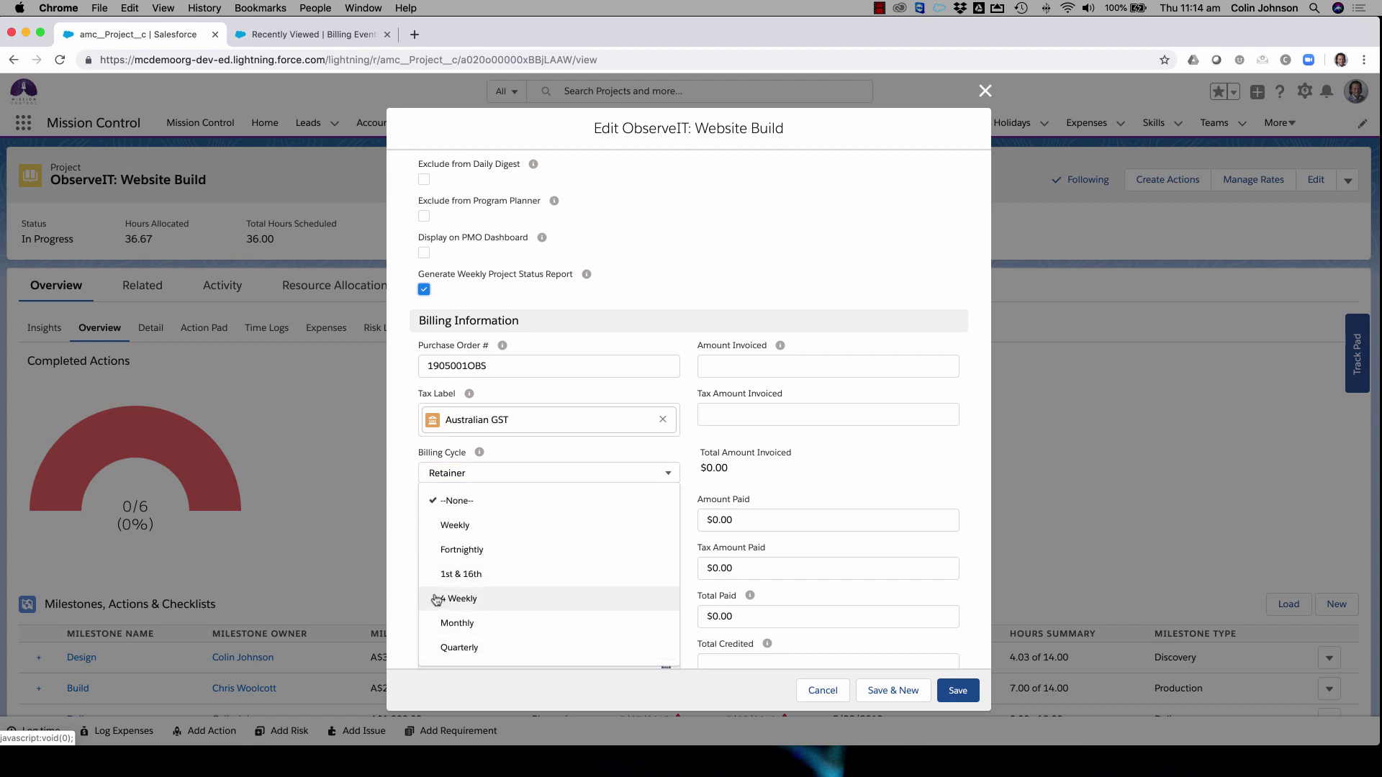
click(404, 581)
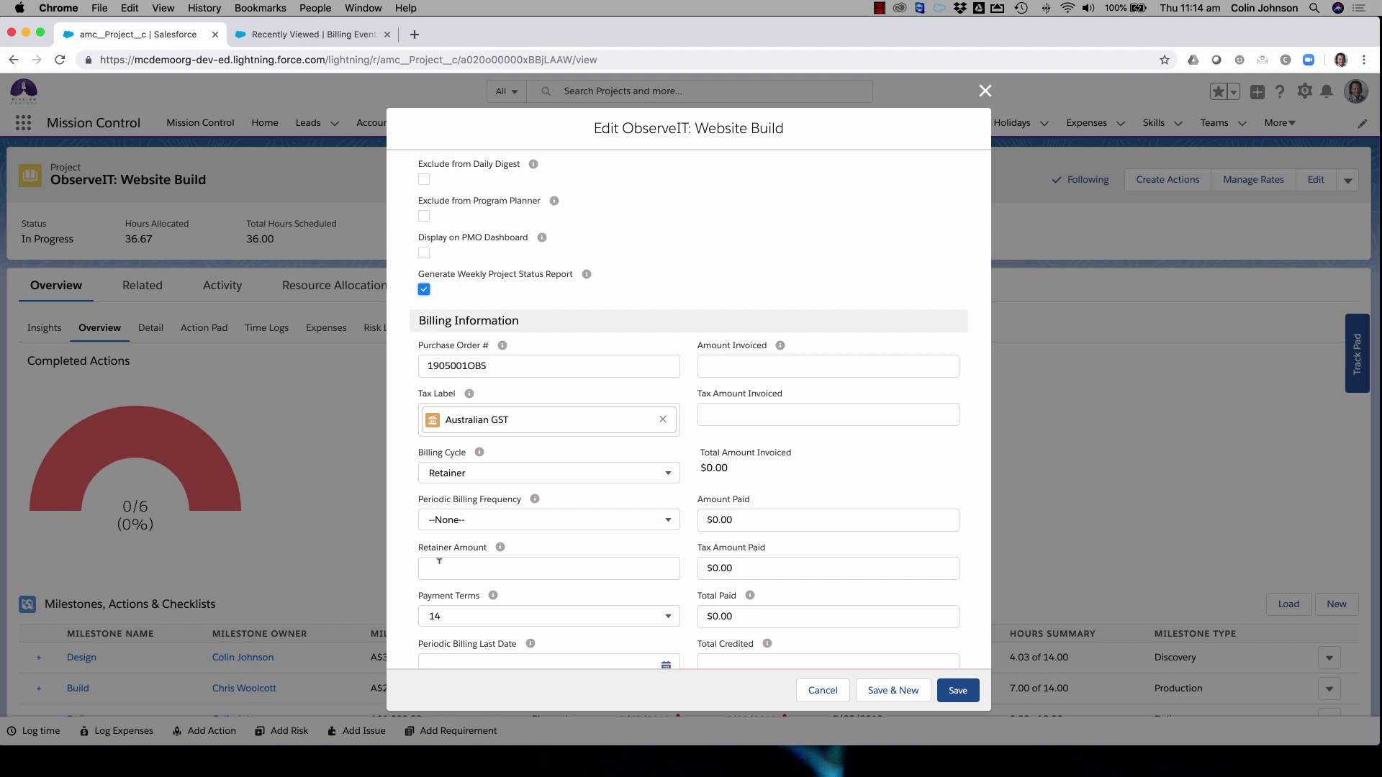
click(439, 561)
text(2500)
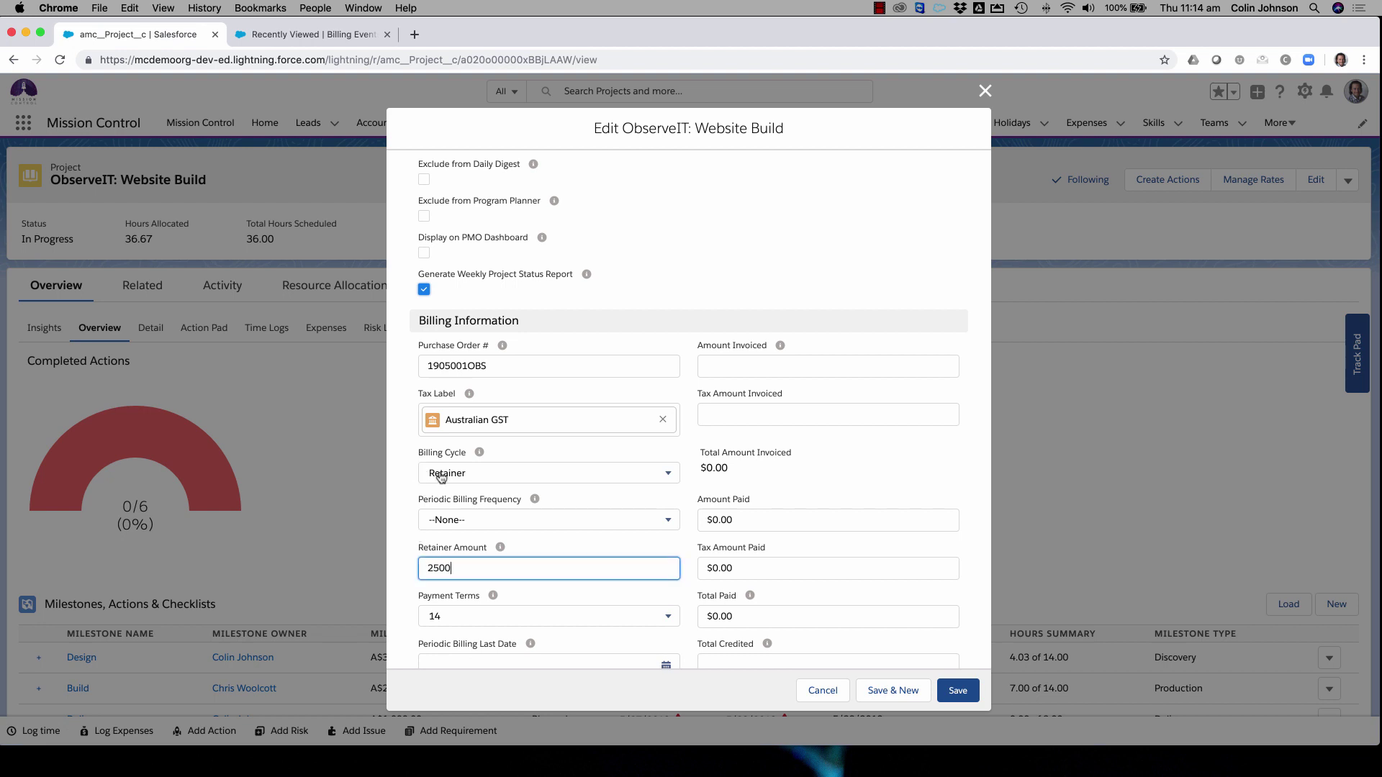
click(453, 521)
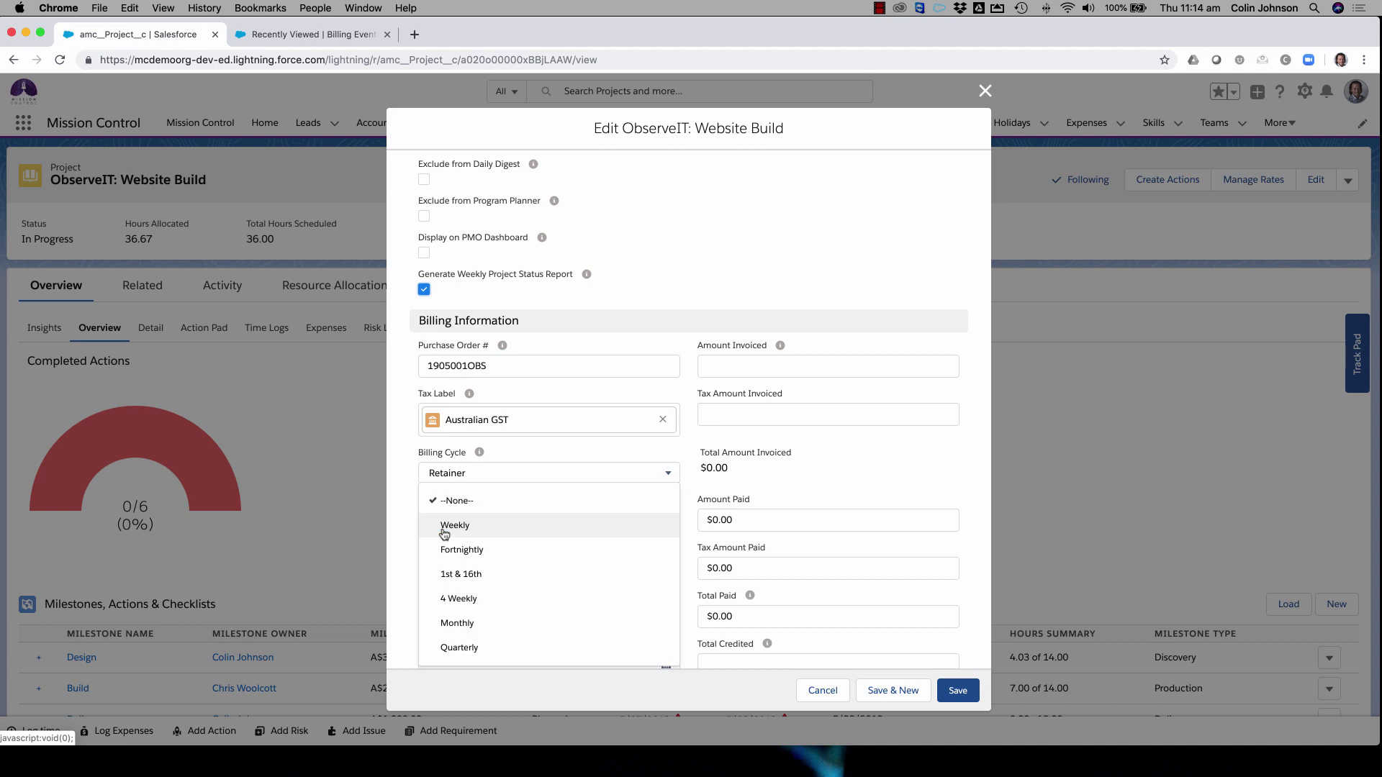
click(457, 623)
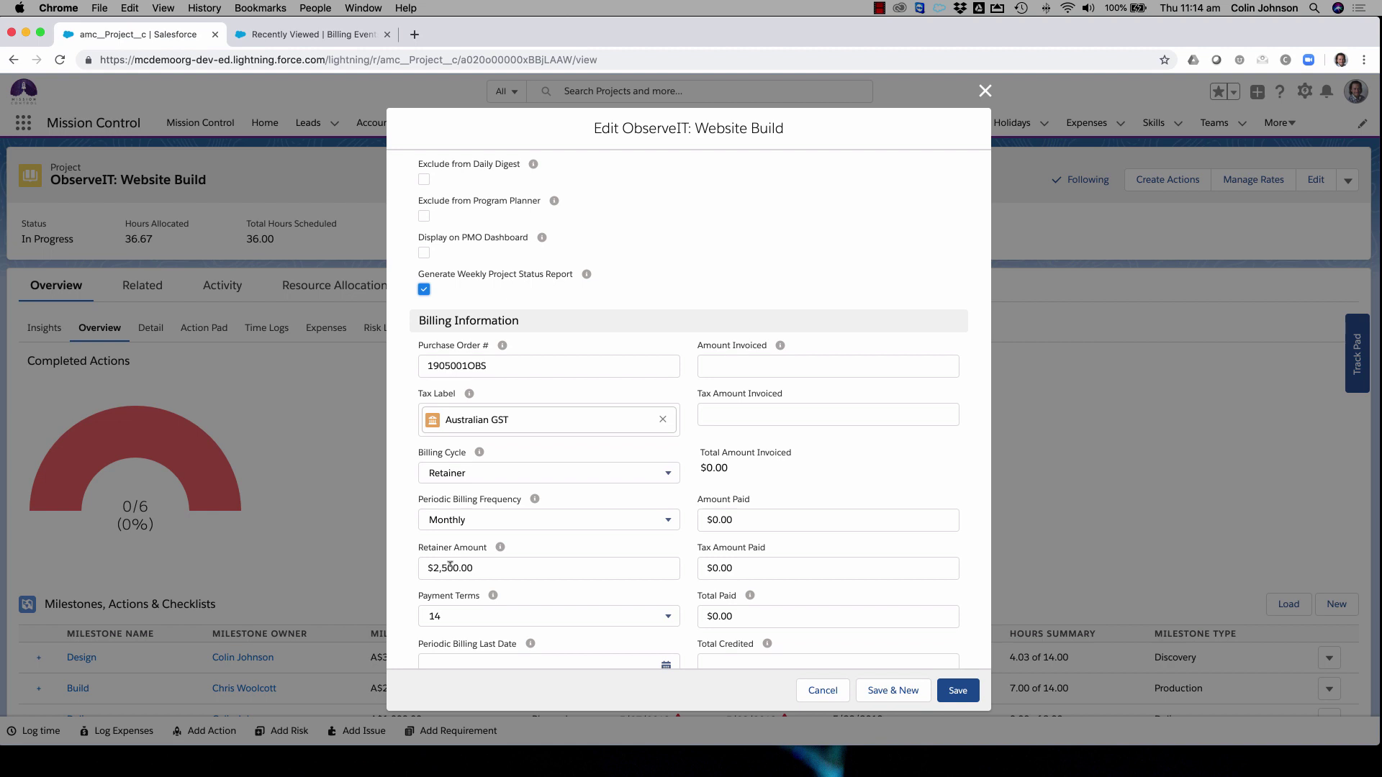
Step: Start a new billing event, enable Auto Add Time Logs and Auto Add Expenses, and check the Start Date and End Date fields
click(293, 36)
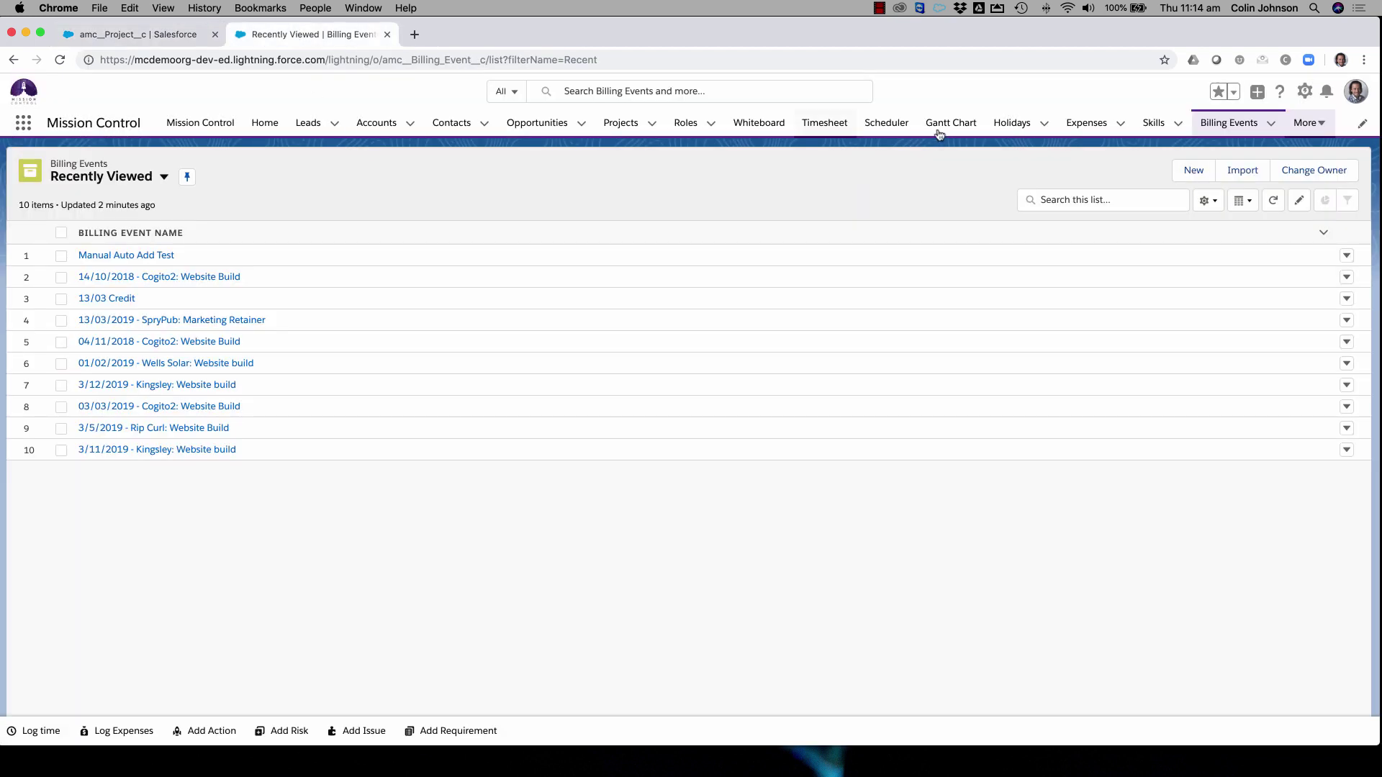
click(1183, 171)
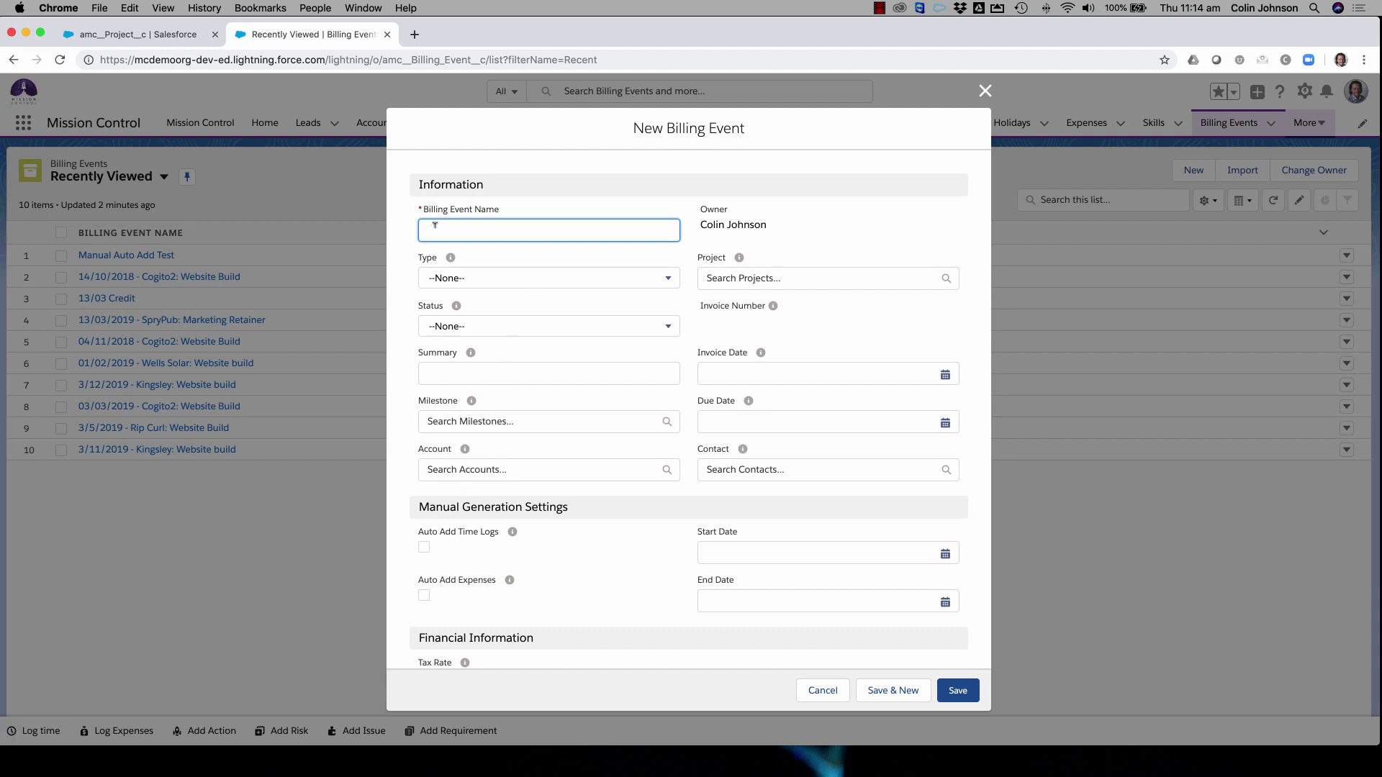
click(424, 548)
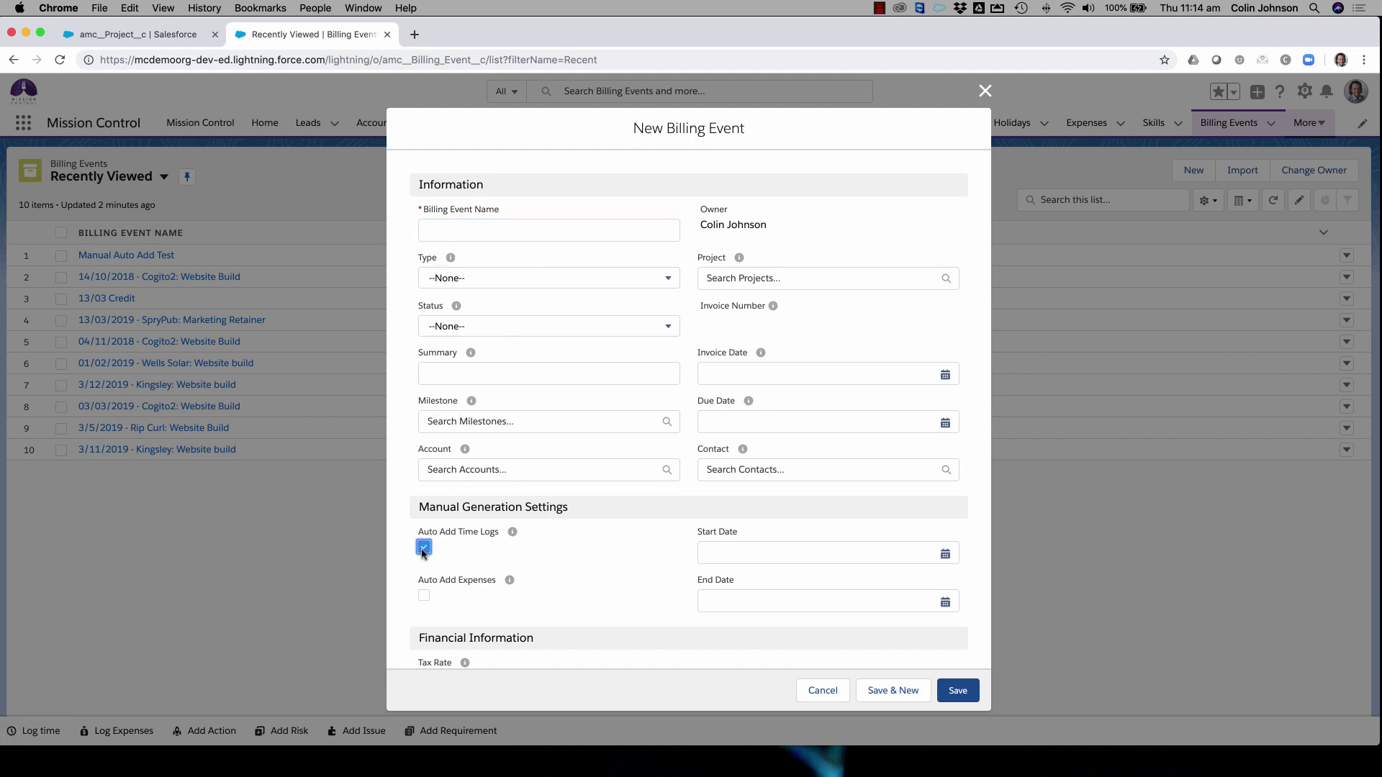
click(424, 596)
click(715, 550)
click(723, 600)
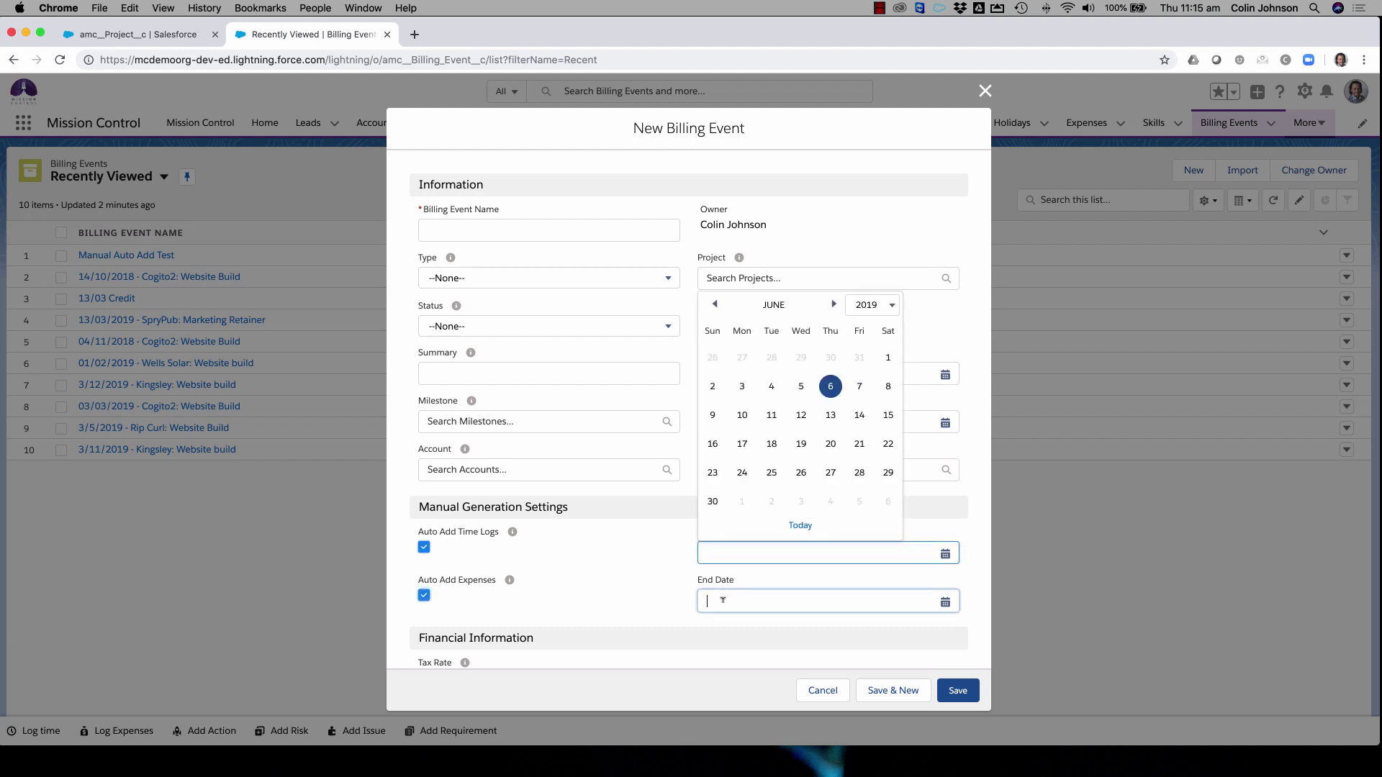
click(657, 567)
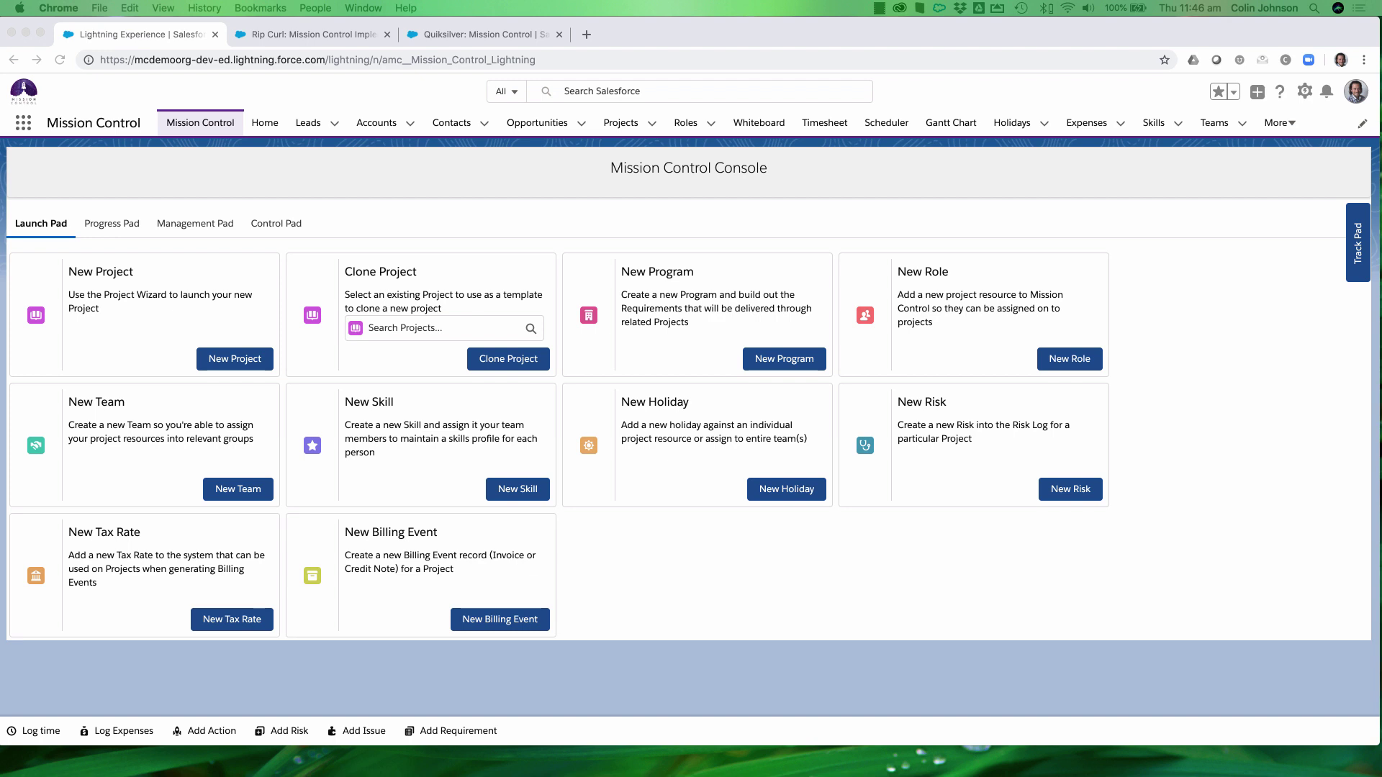
Step: Review the template projects available for cloning in the Mission Control Console, without choosing one
click(411, 283)
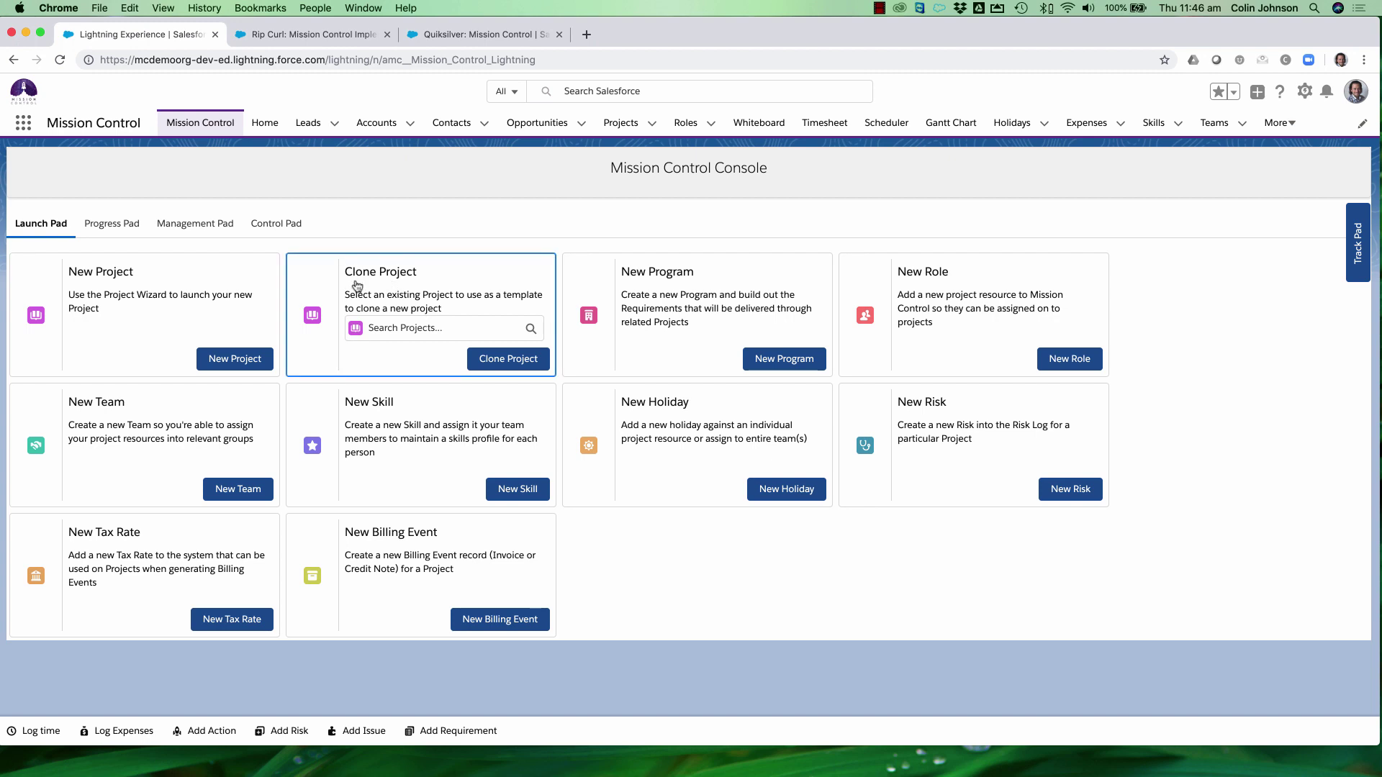
click(390, 327)
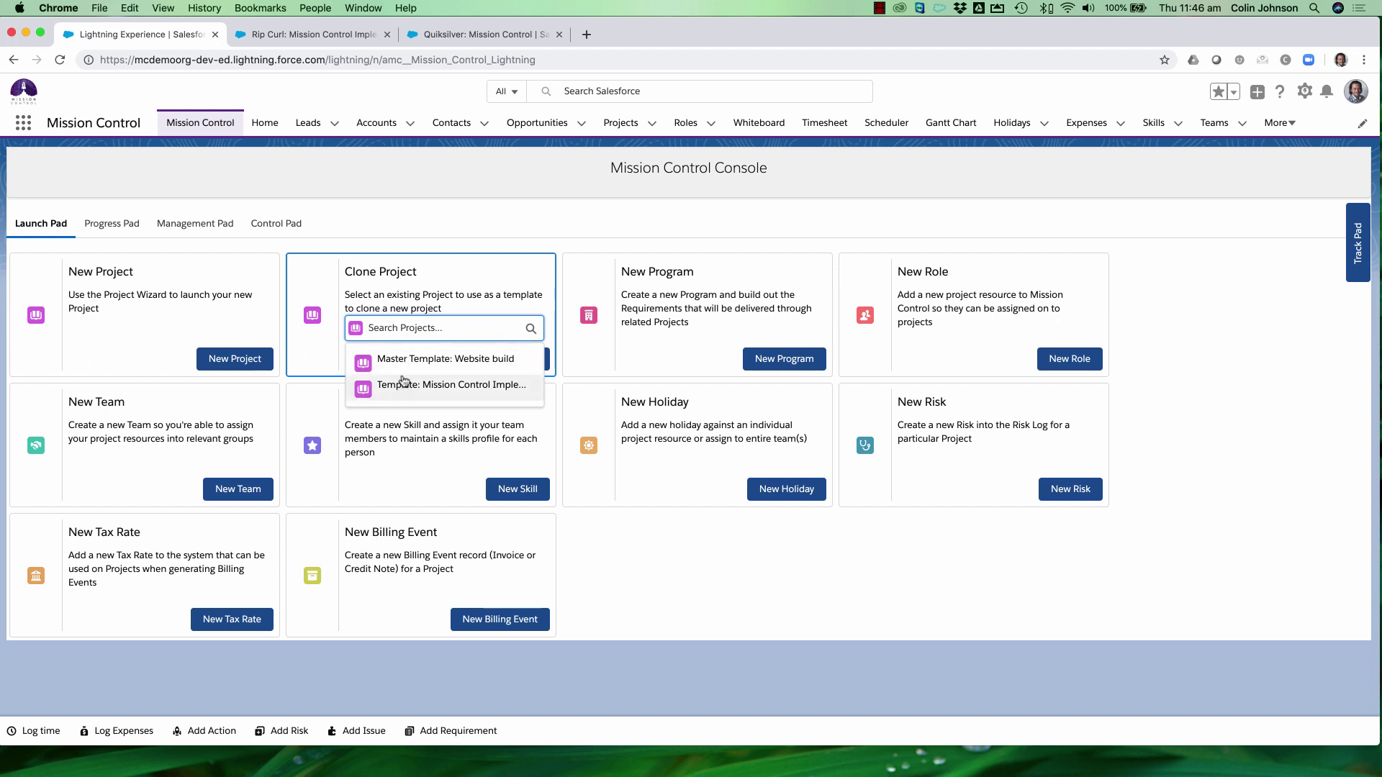
click(397, 191)
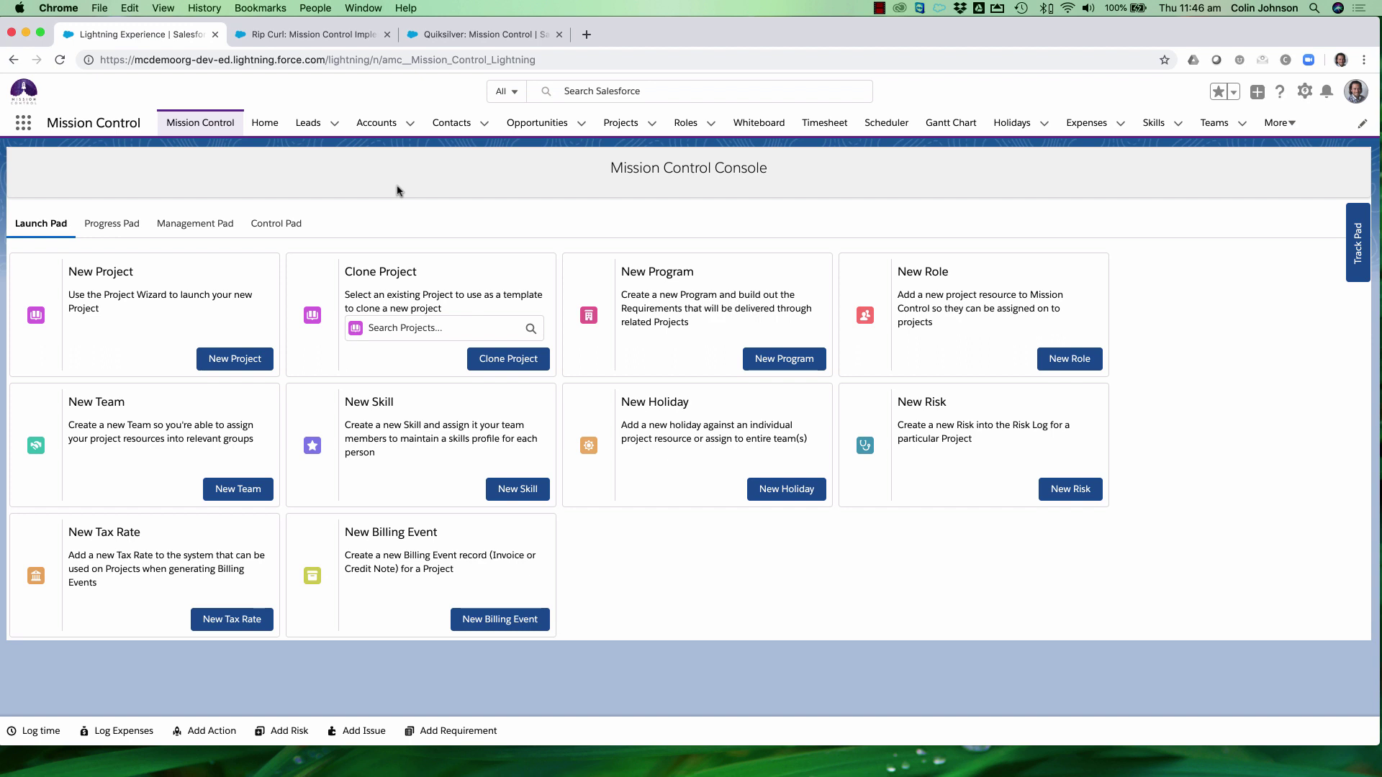
click(651, 124)
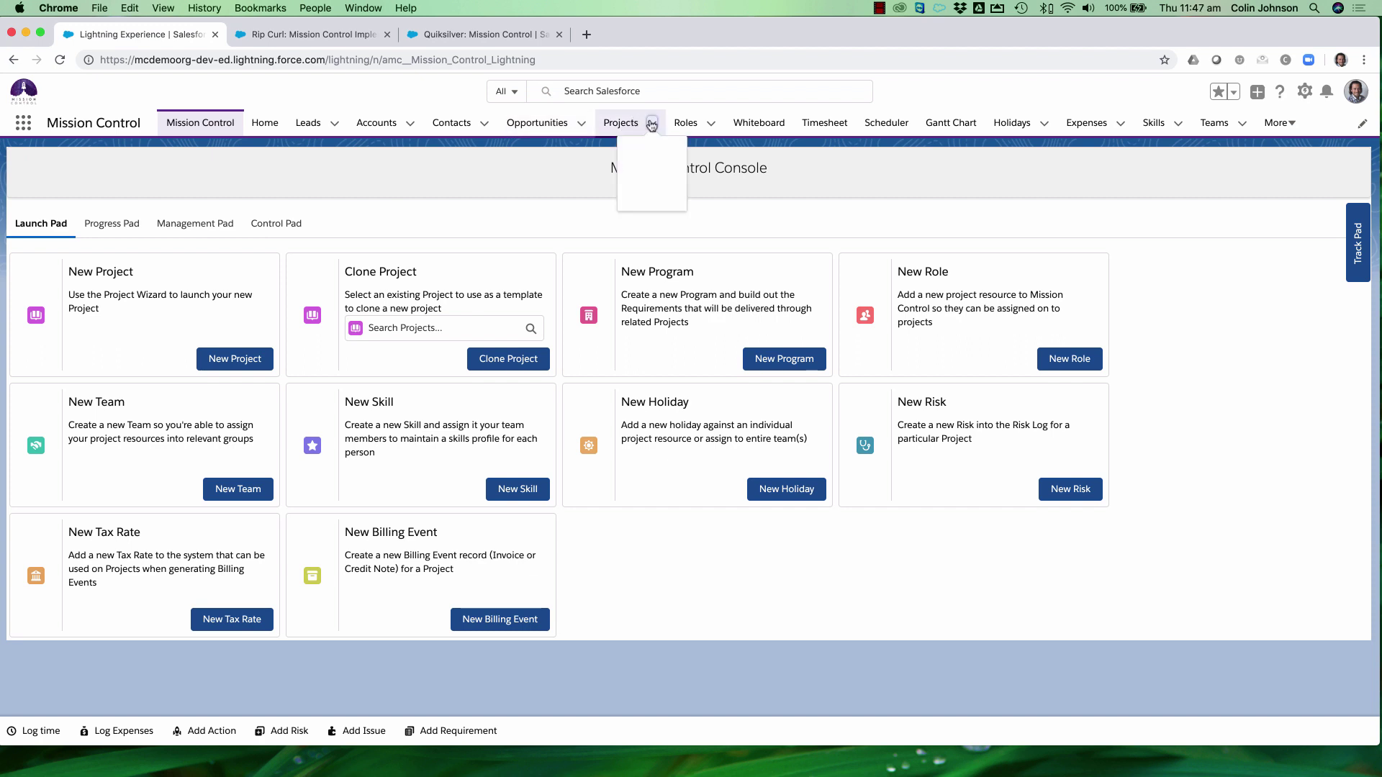
click(345, 82)
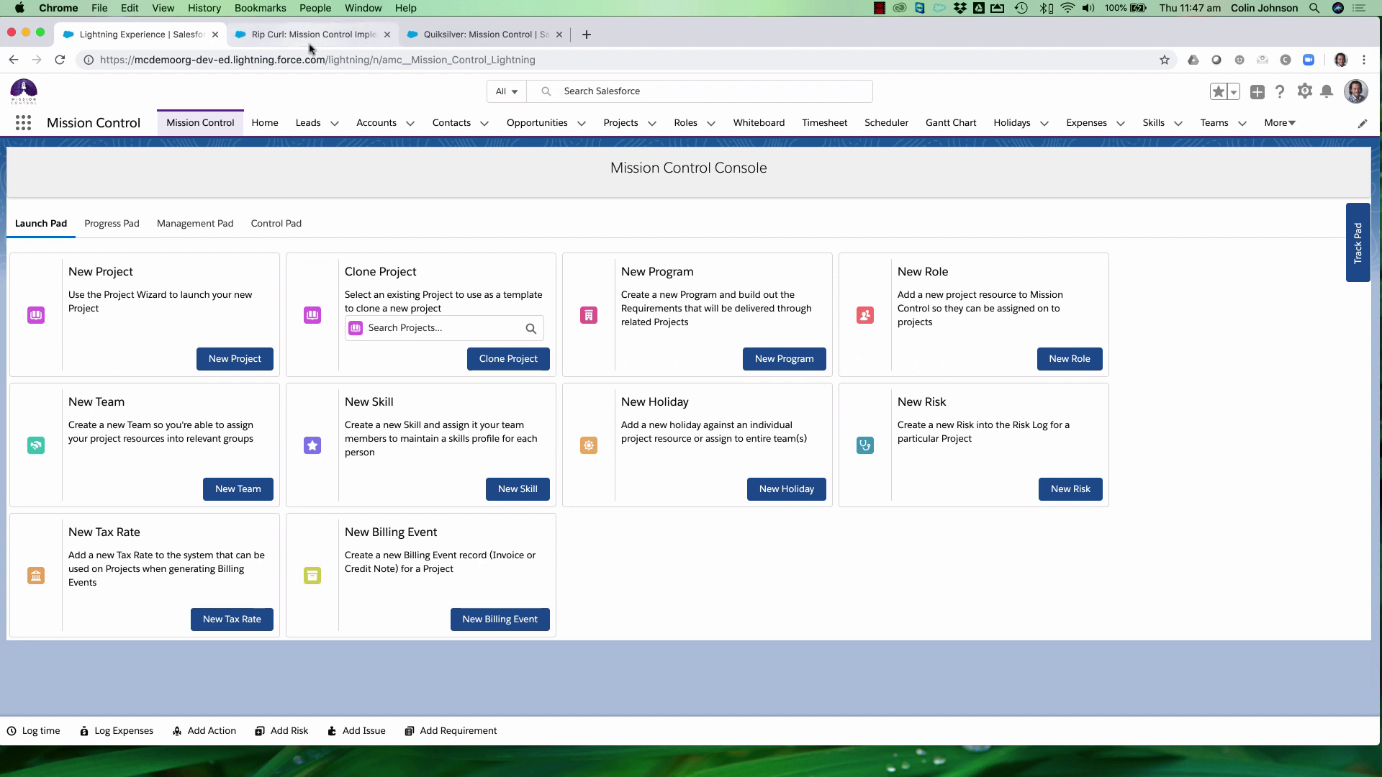
Step: Open the Rip Curl: Mission Control Implementation opportunity for editing and review its Generation Method options, keeping Opportunity
click(284, 36)
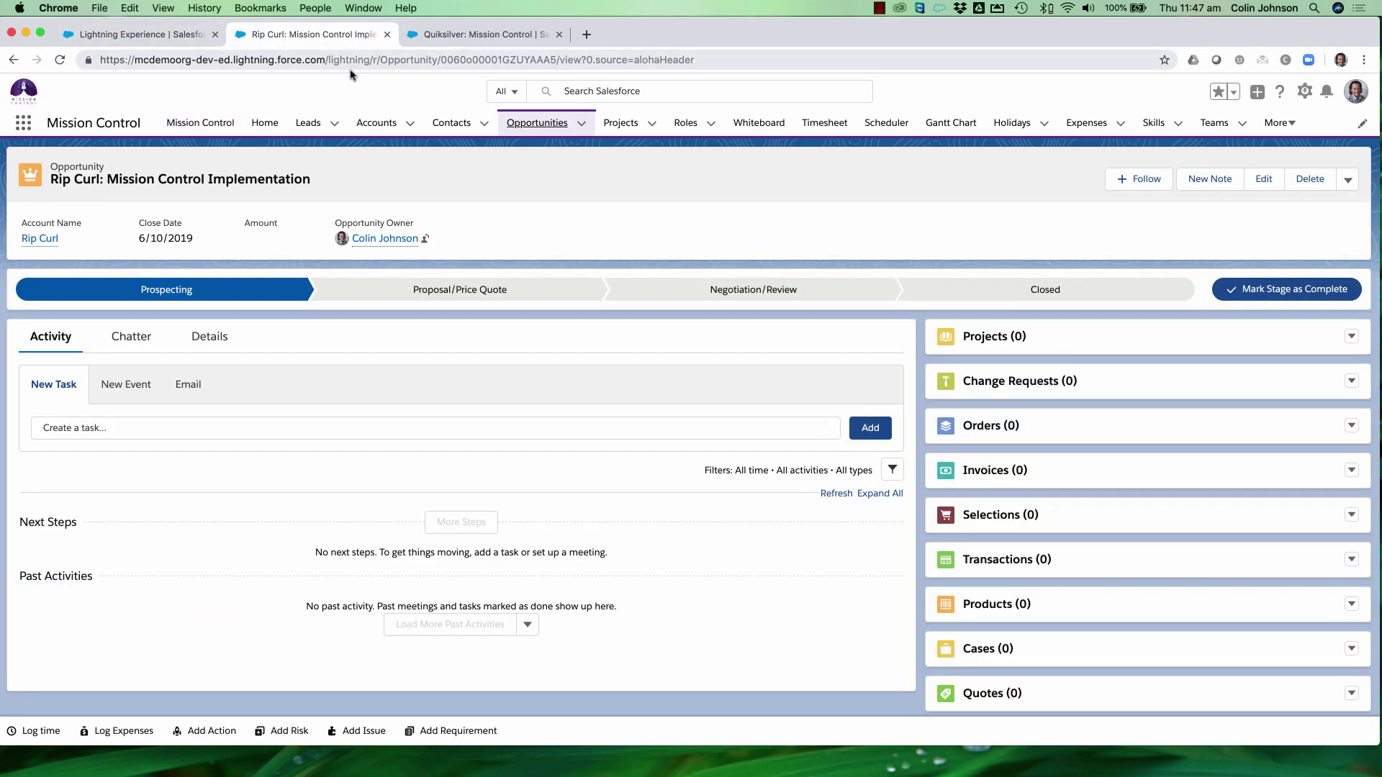
click(212, 340)
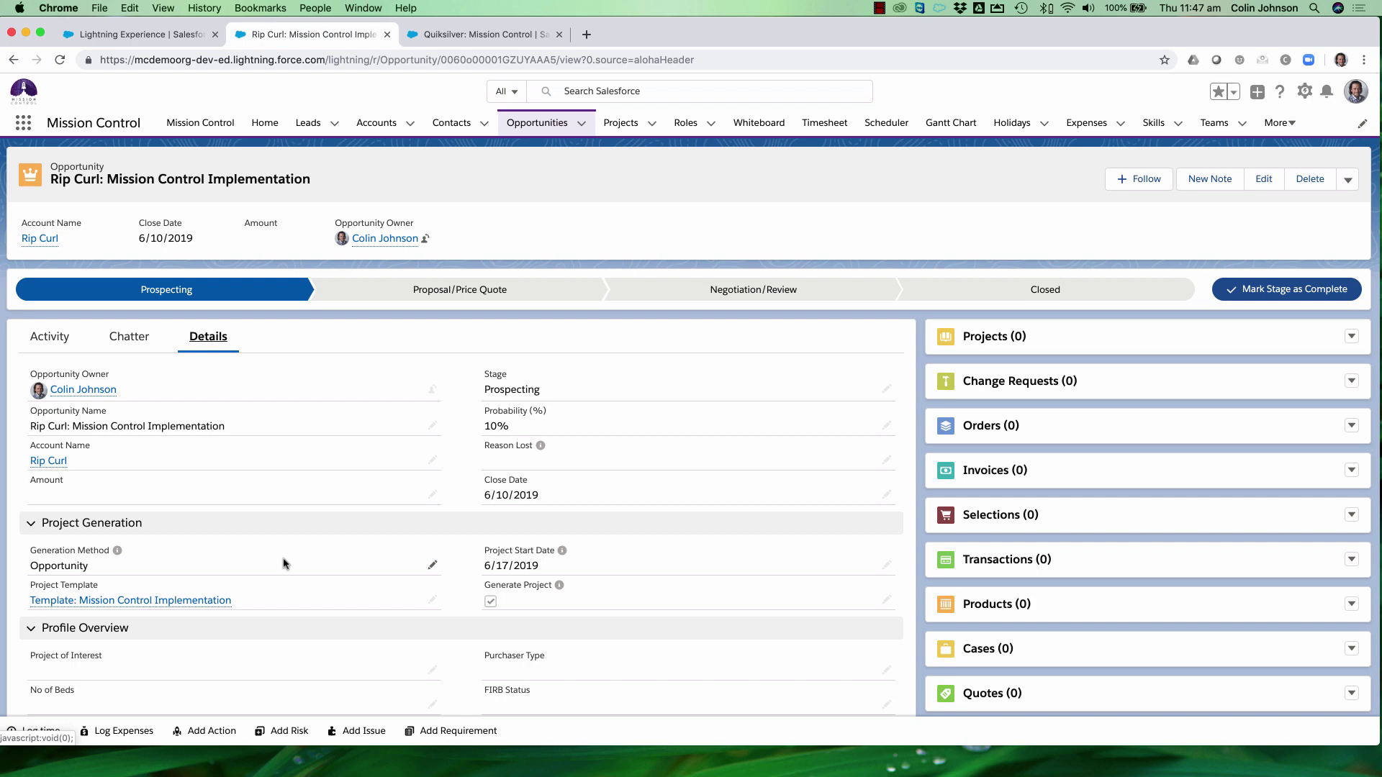
click(1261, 183)
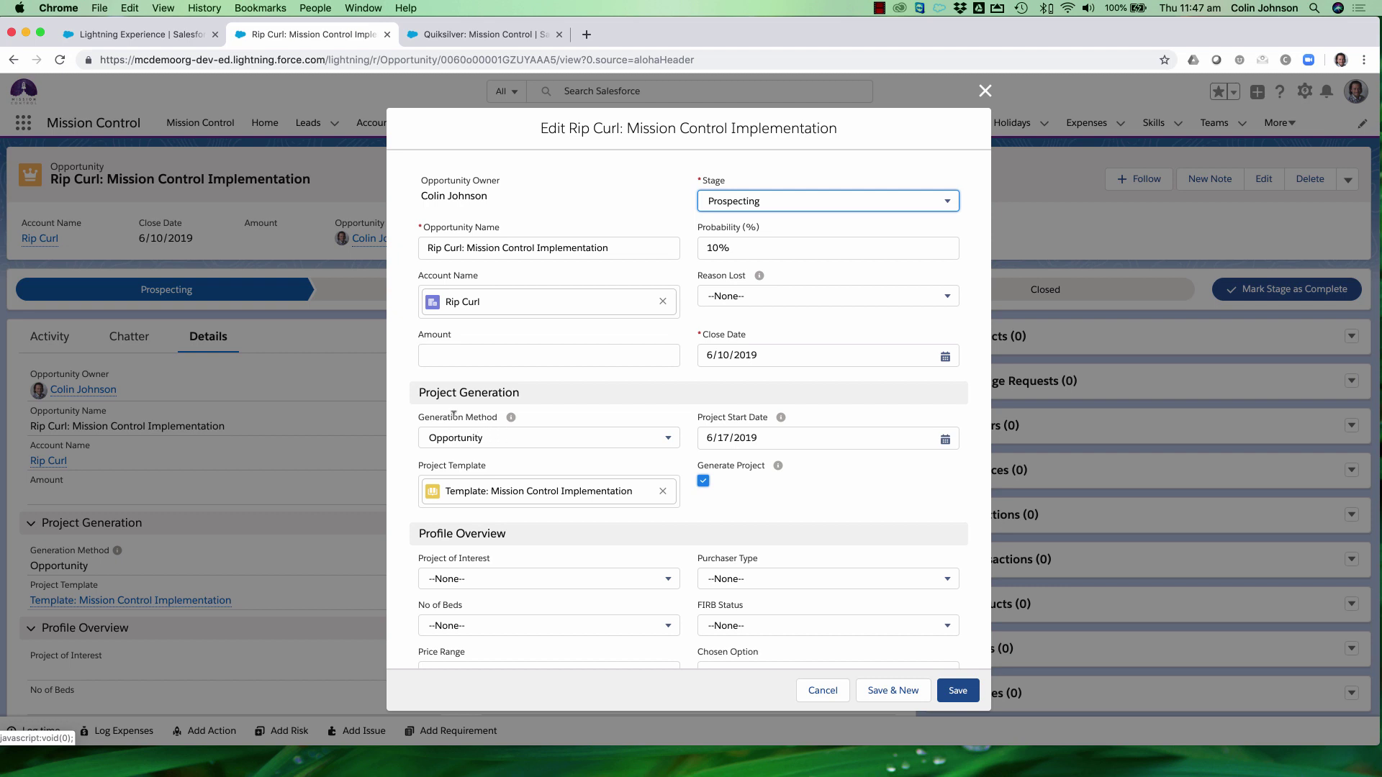
click(508, 438)
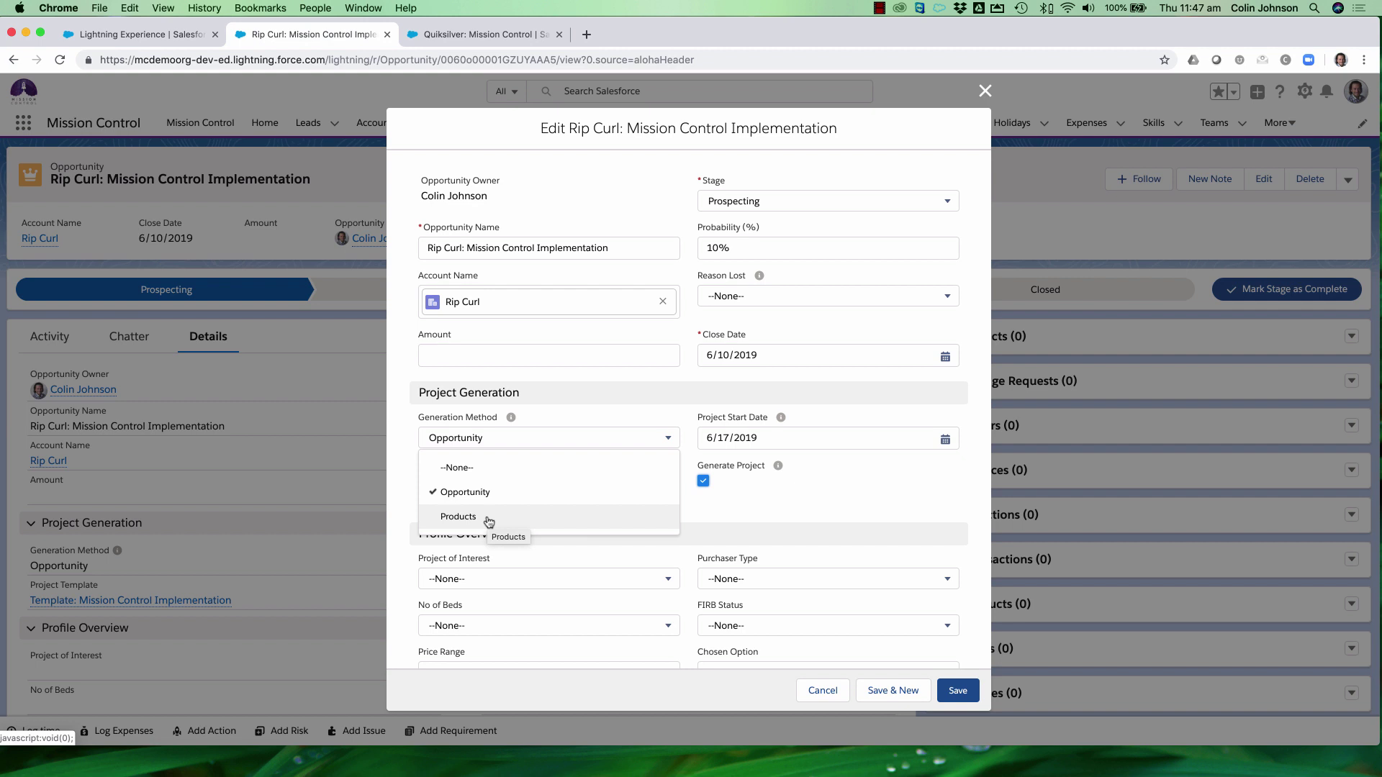
click(492, 492)
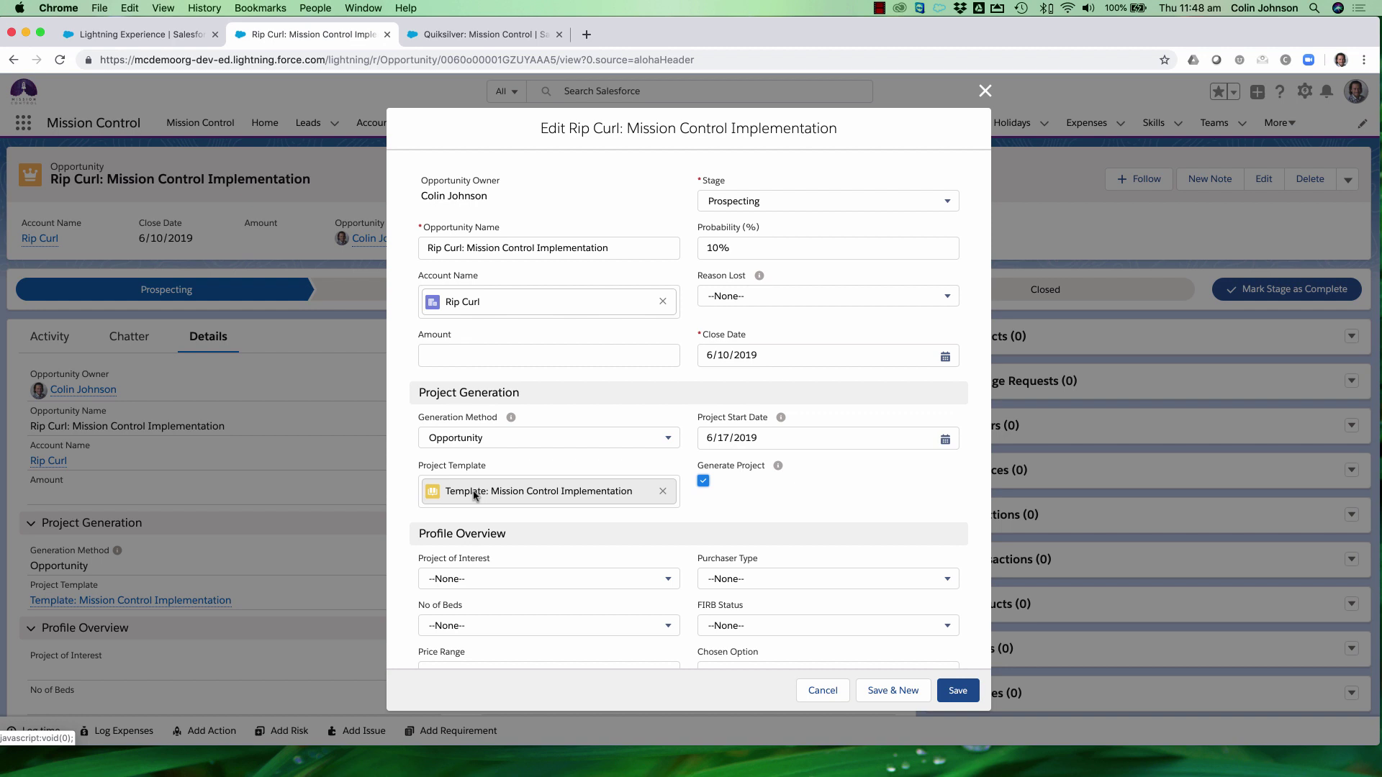
Step: Disable Generate Project on the opportunity and check the Generation Method choices again without changing the selection
click(703, 481)
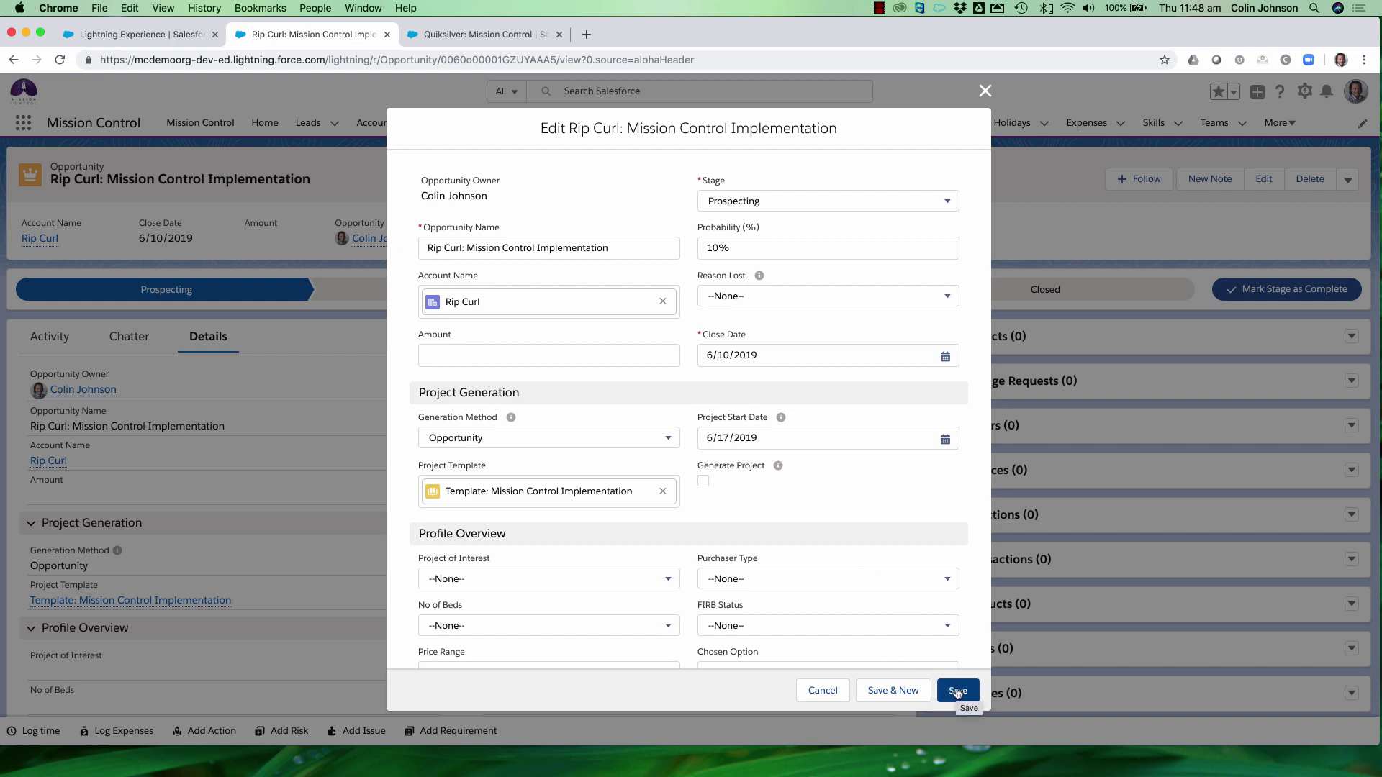
click(517, 440)
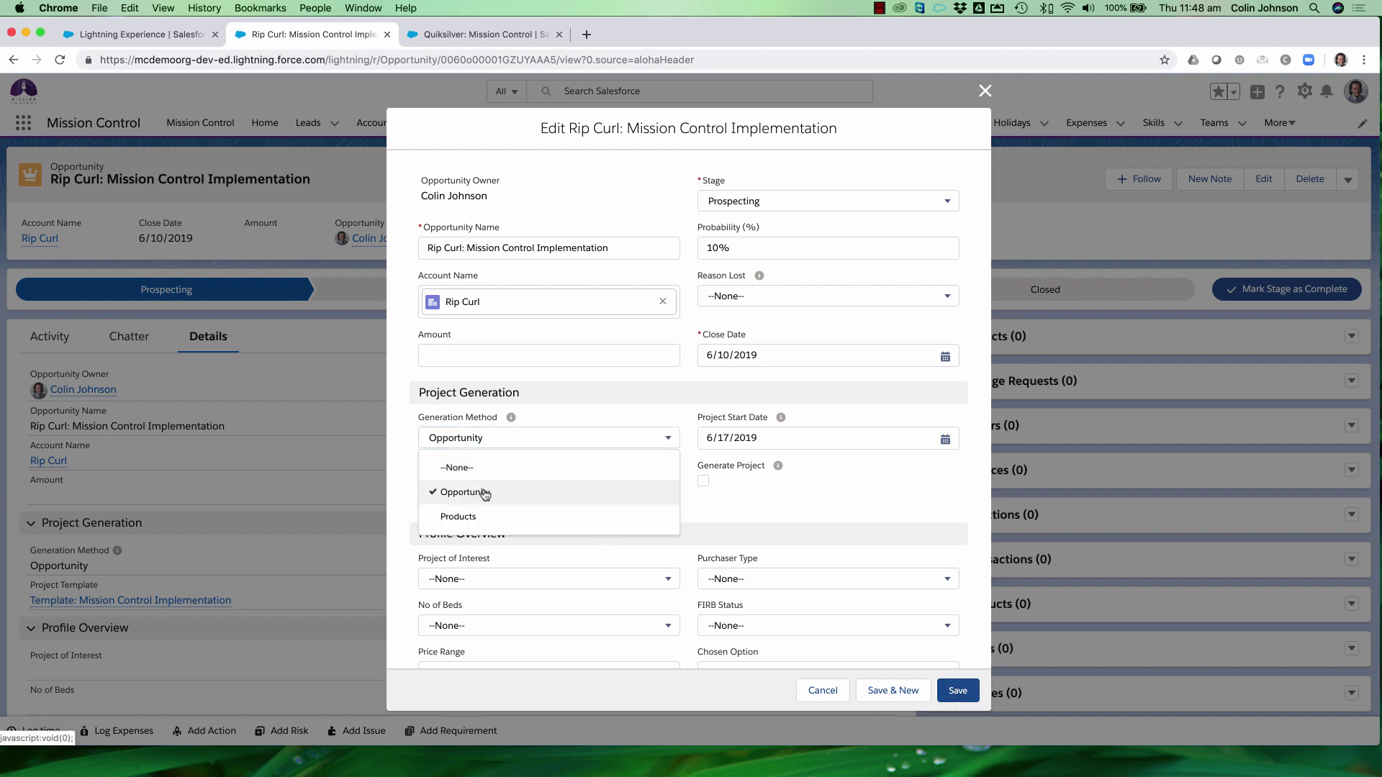
click(401, 494)
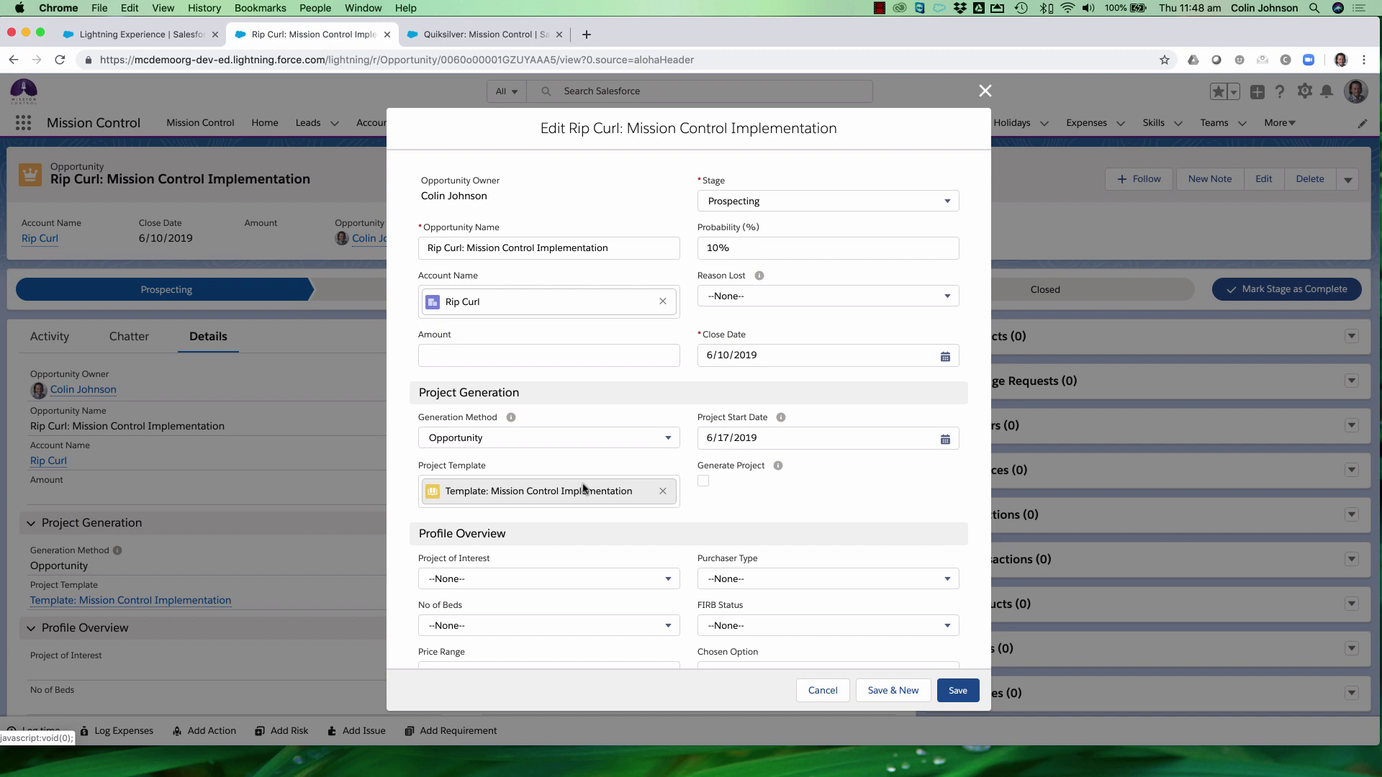
Step: Try Products as the opportunity's Generation Method, and set it back to Opportunity
click(555, 442)
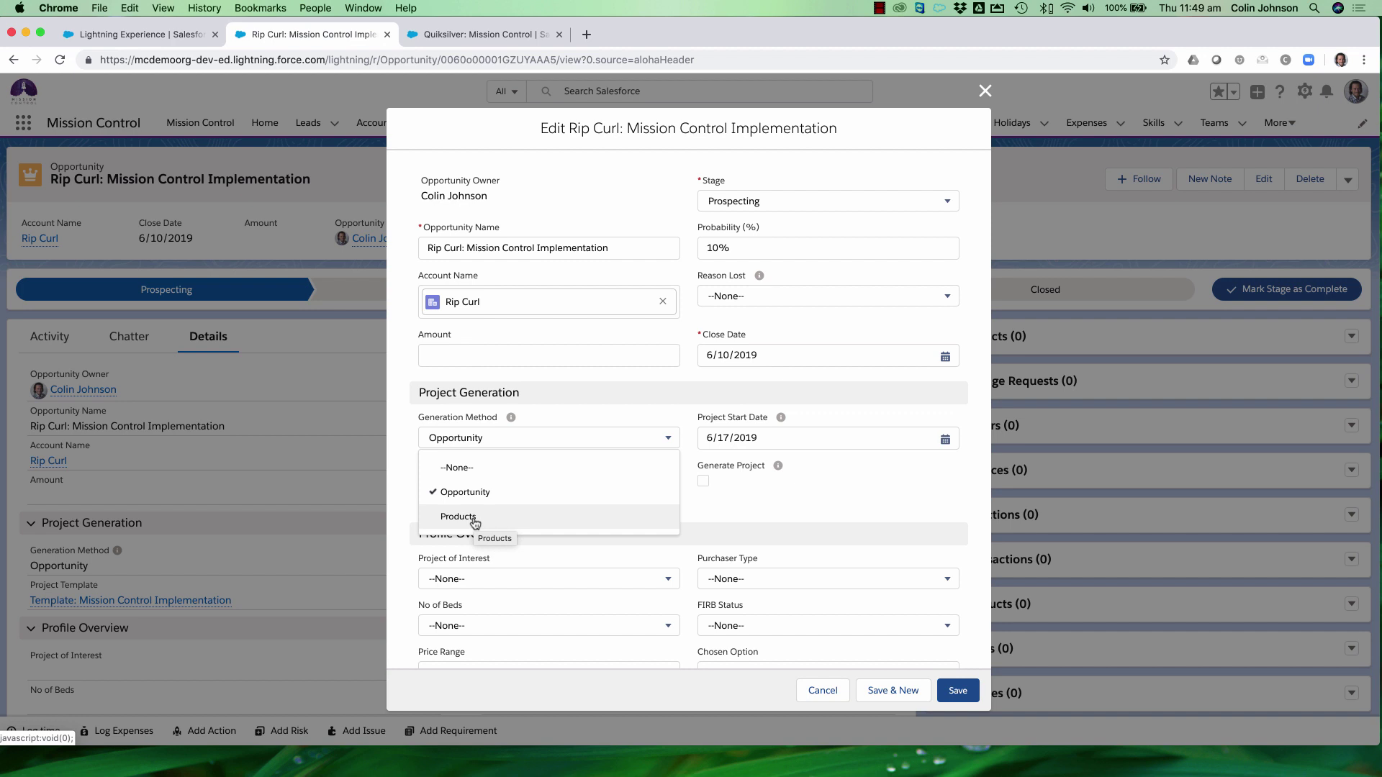
click(475, 519)
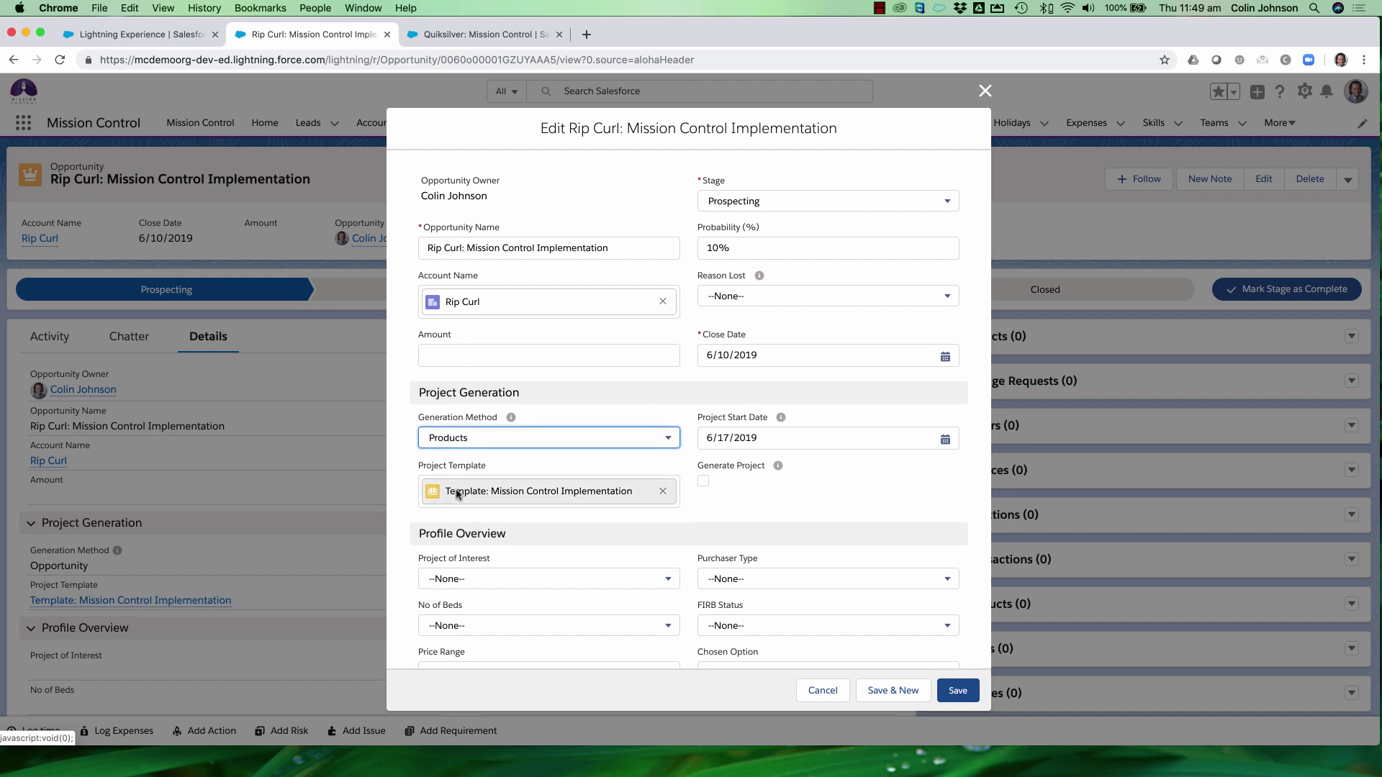
click(468, 447)
click(458, 491)
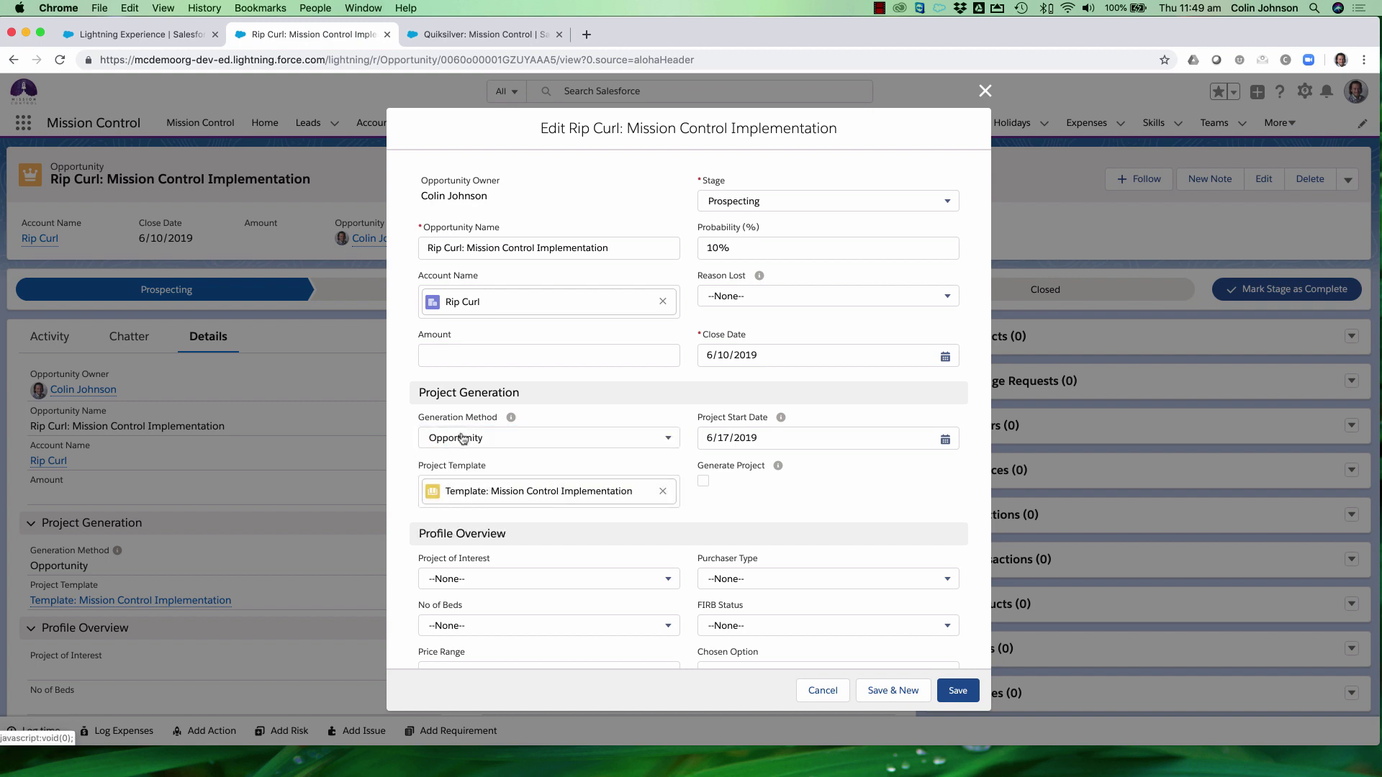
Step: Open the Template: Mission Control Implementation project and examine its overview charts and milestones
click(124, 36)
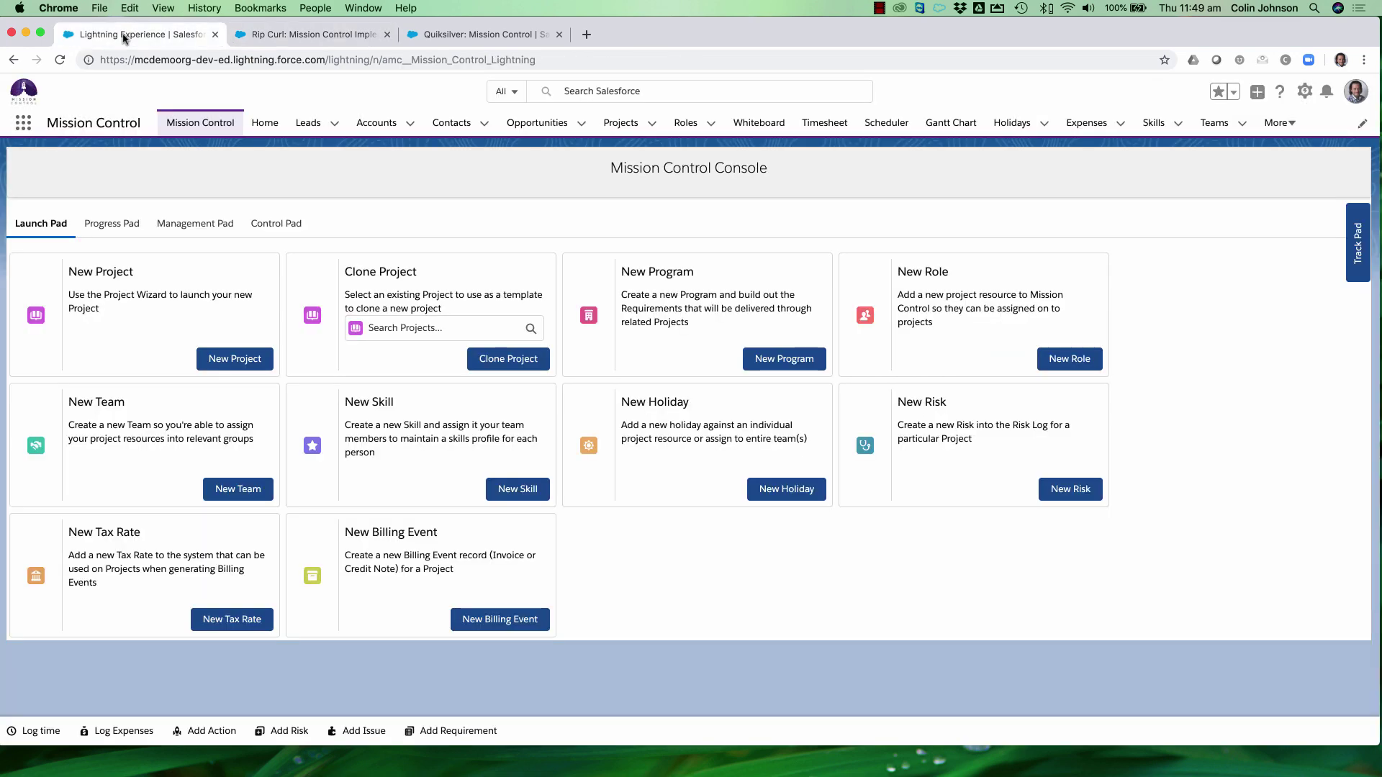
click(652, 123)
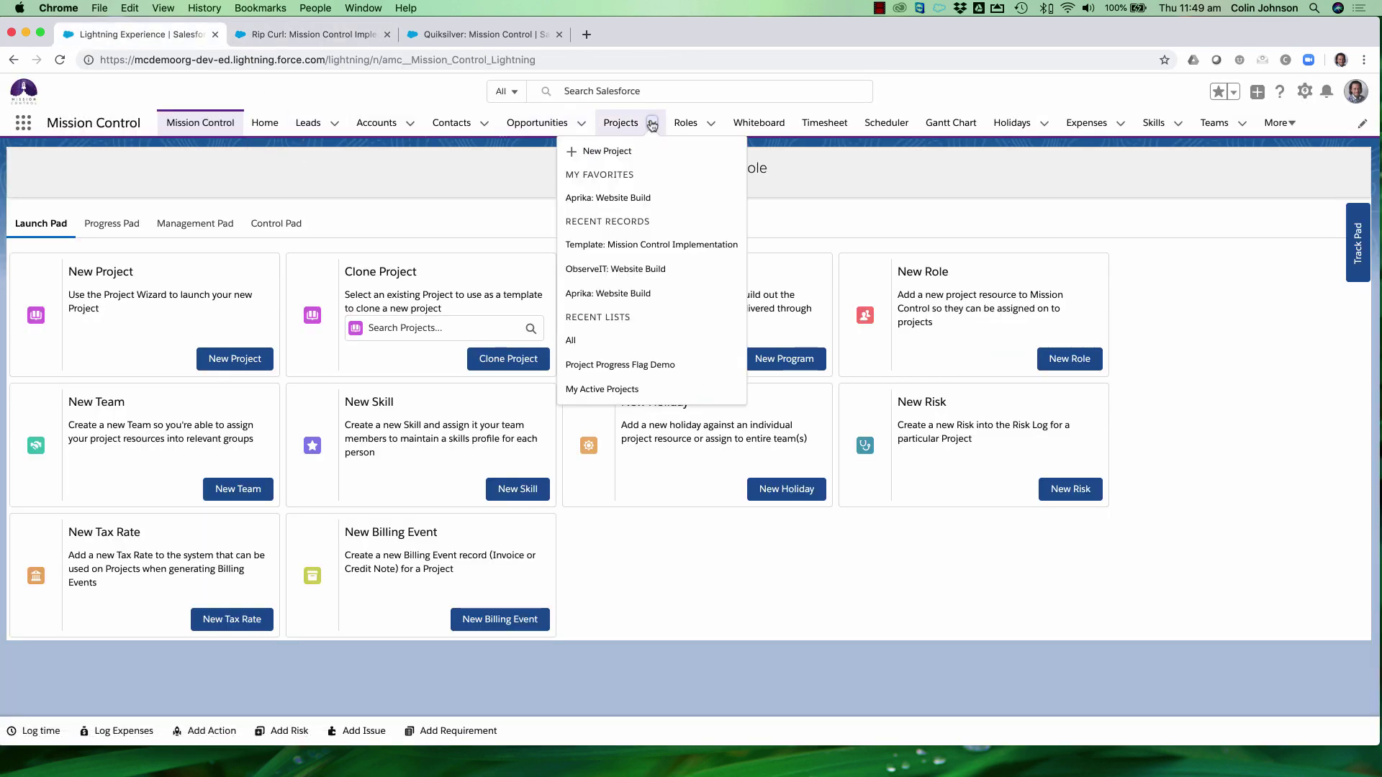
click(590, 244)
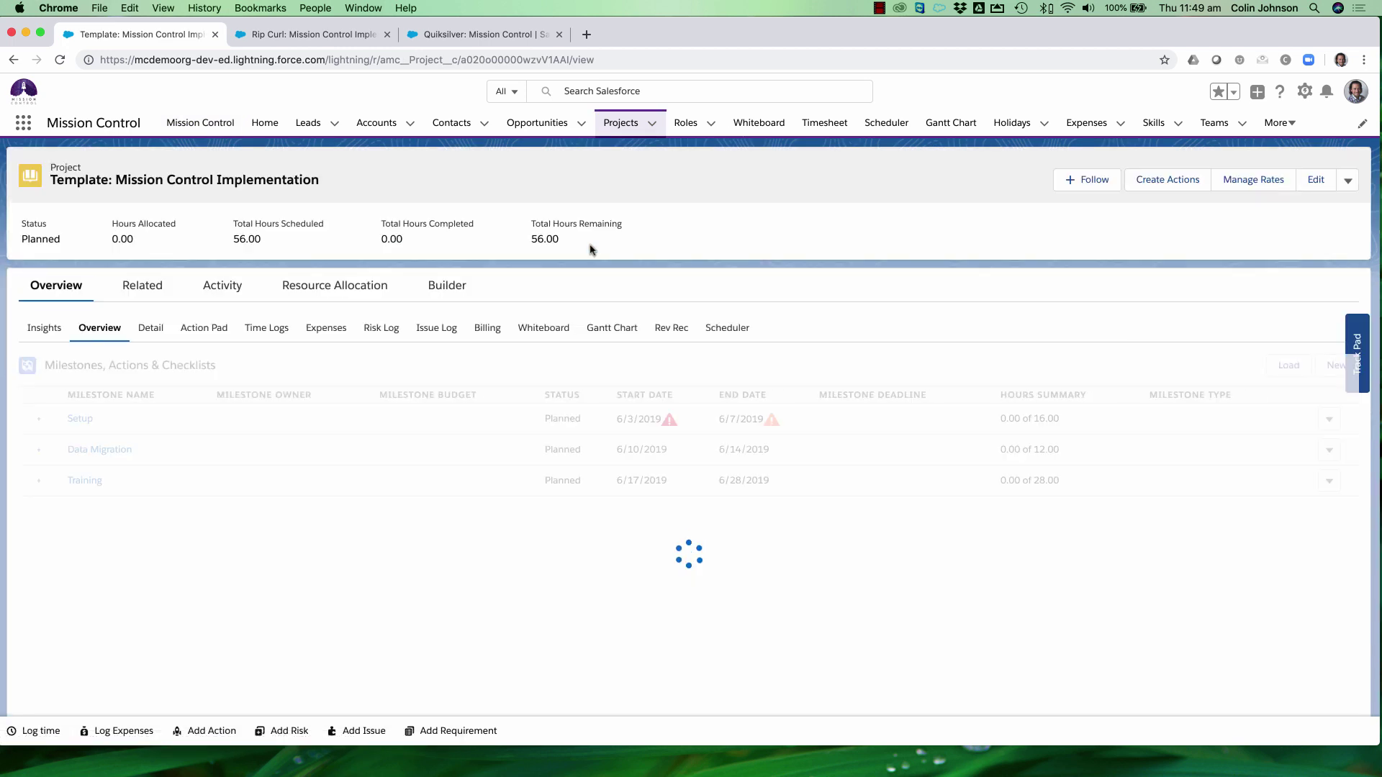
scroll(218, 428, down, 1)
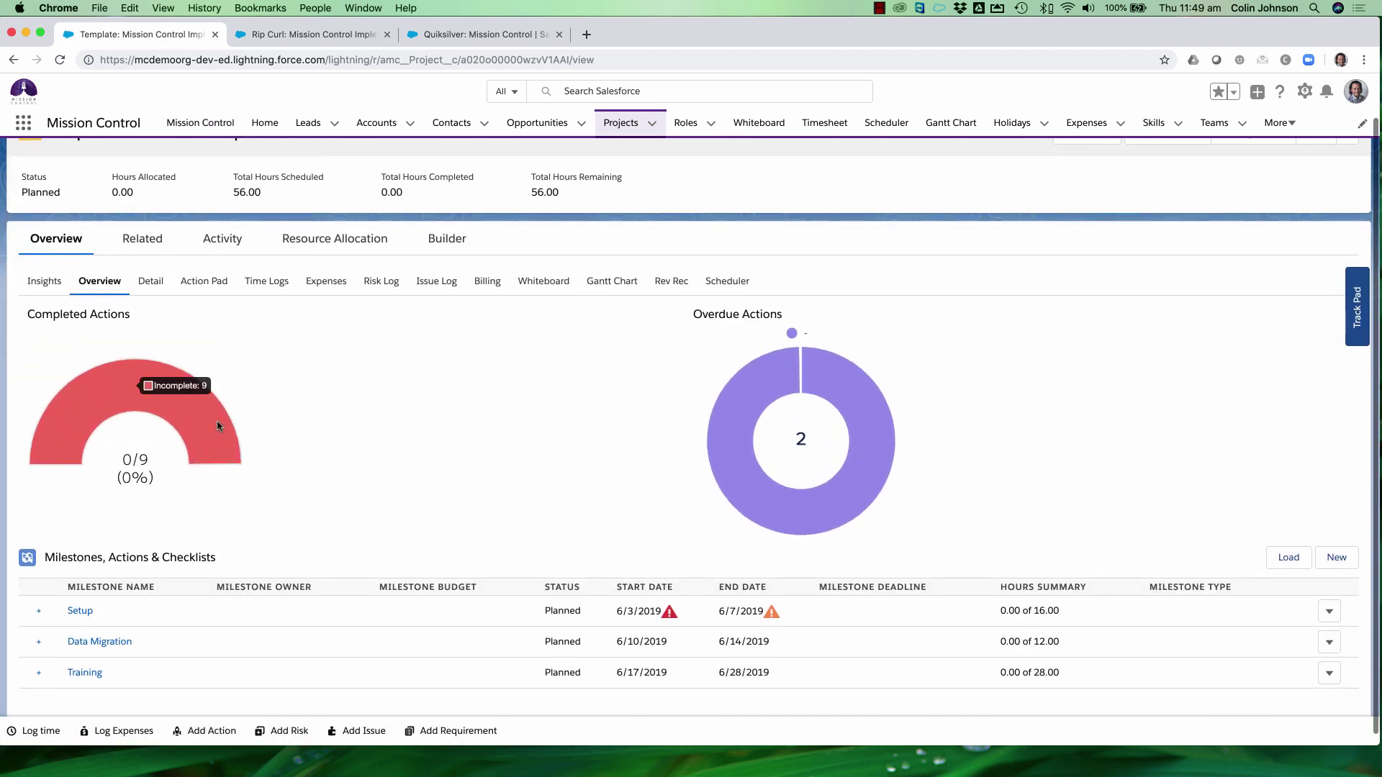
scroll(218, 427, up, 1)
scroll(257, 450, down, 1)
scroll(256, 451, down, 1)
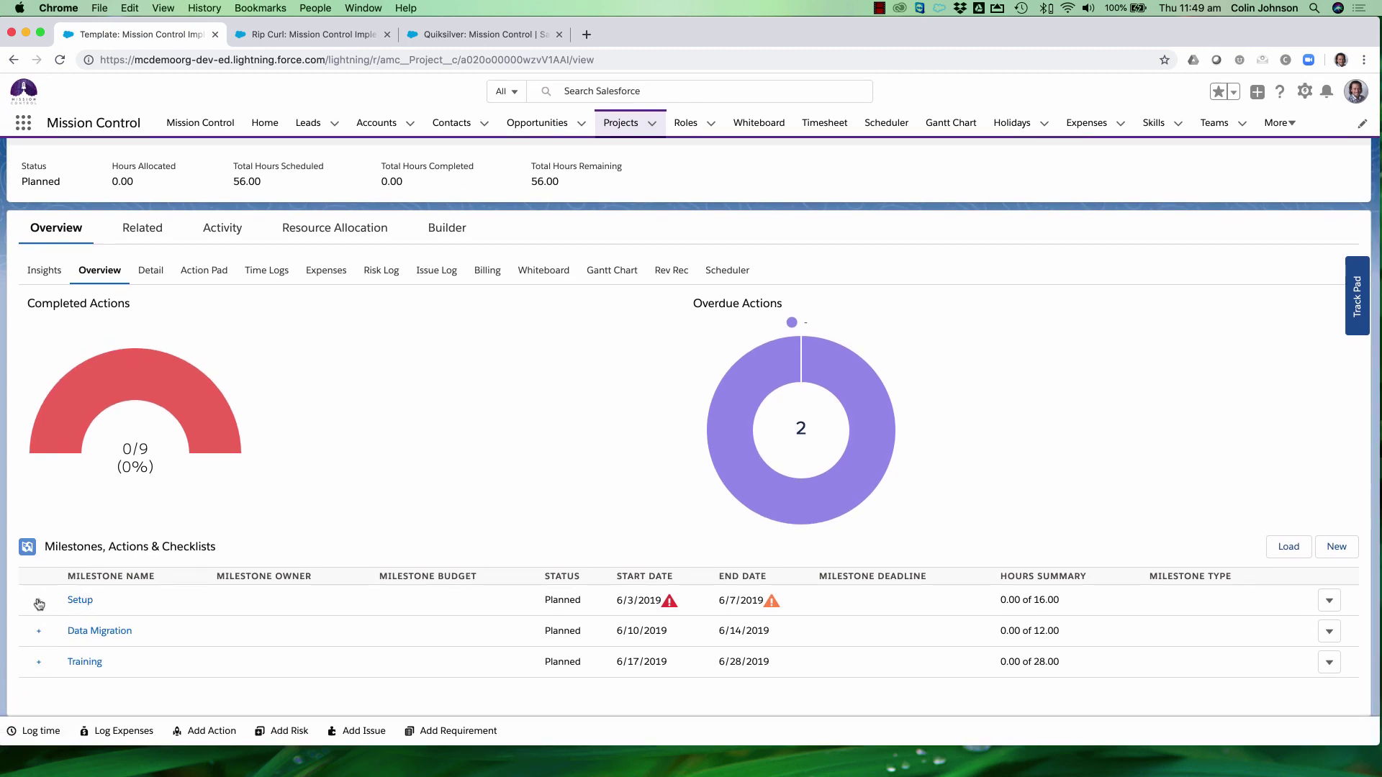
Step: Expand the Setup milestone and its Needs Analysis Workshop action to examine the template's actions and checklist items
click(39, 603)
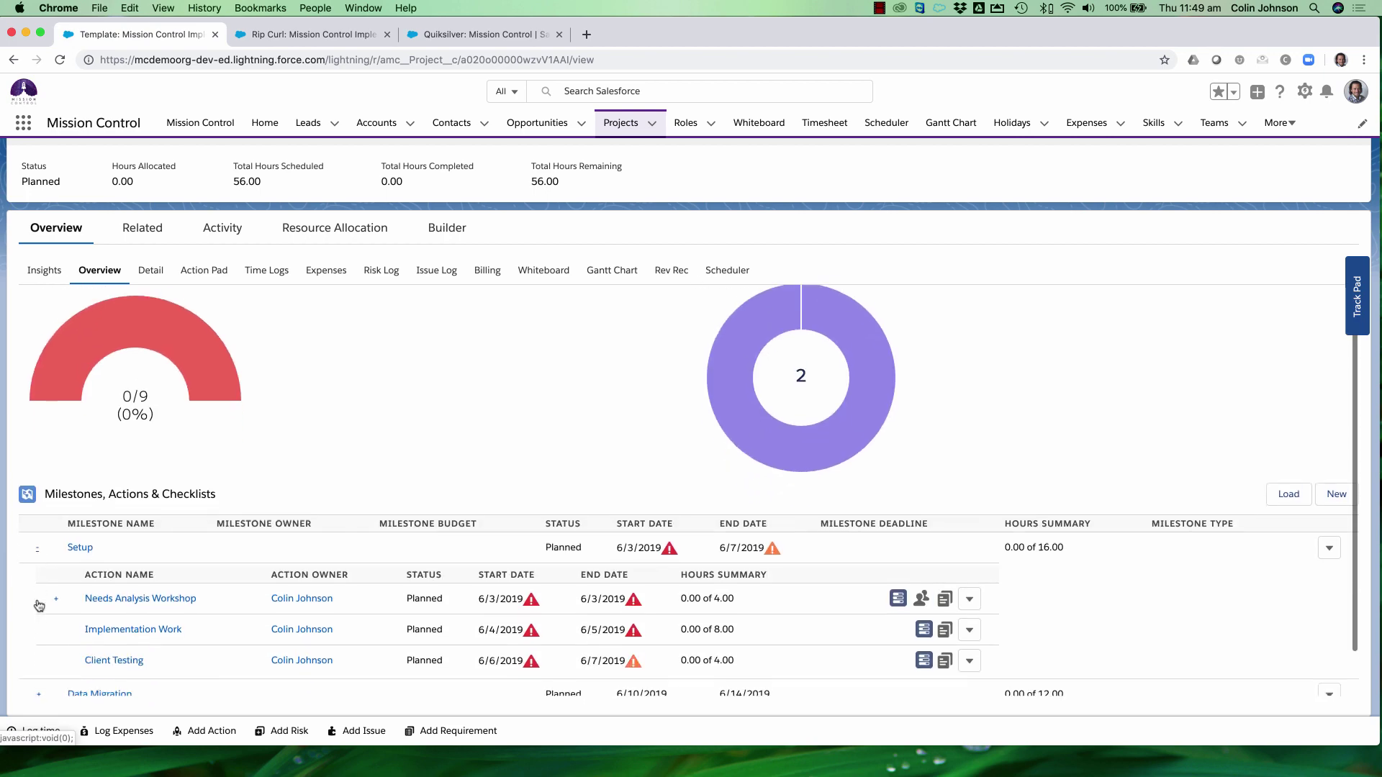
scroll(41, 605, down, 2)
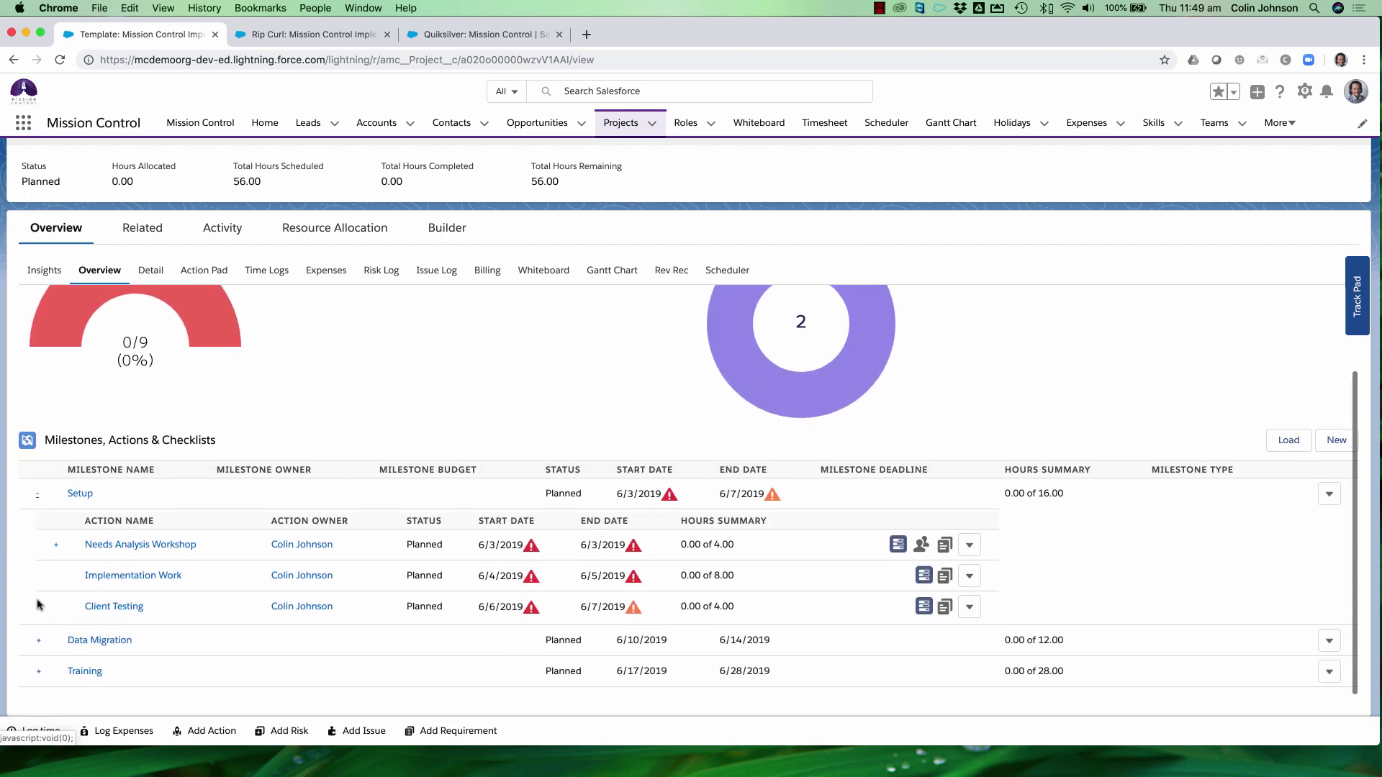
click(56, 545)
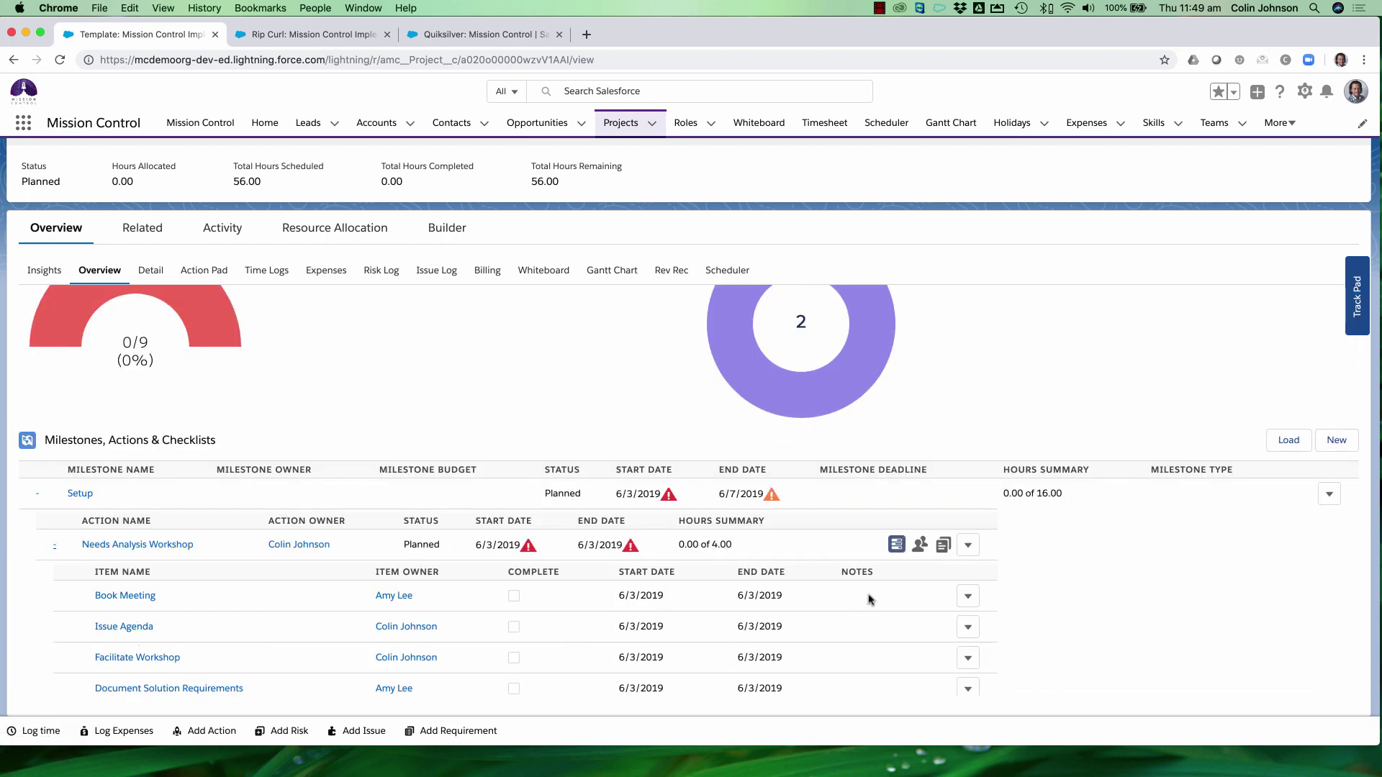
mouse_move(924, 547)
scroll(263, 585, down, 3)
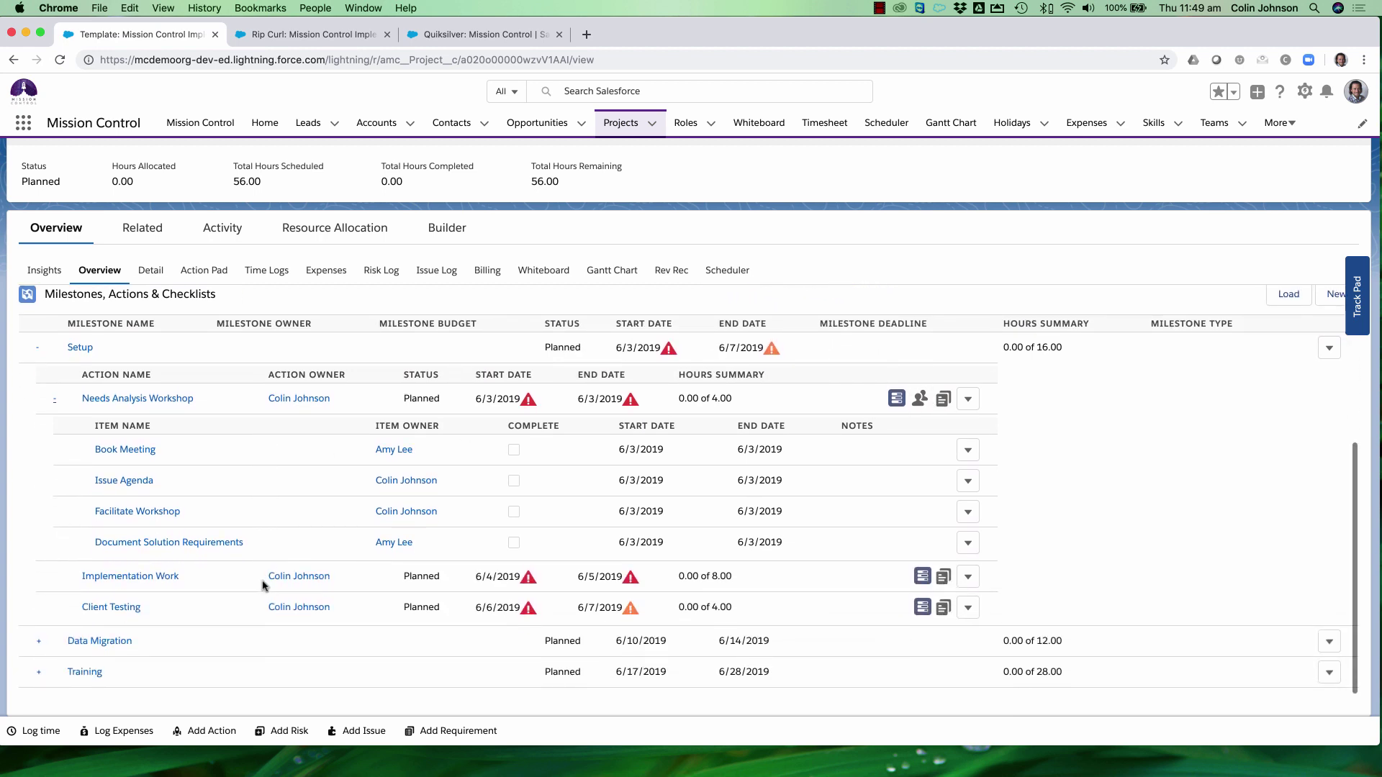
scroll(263, 585, up, 5)
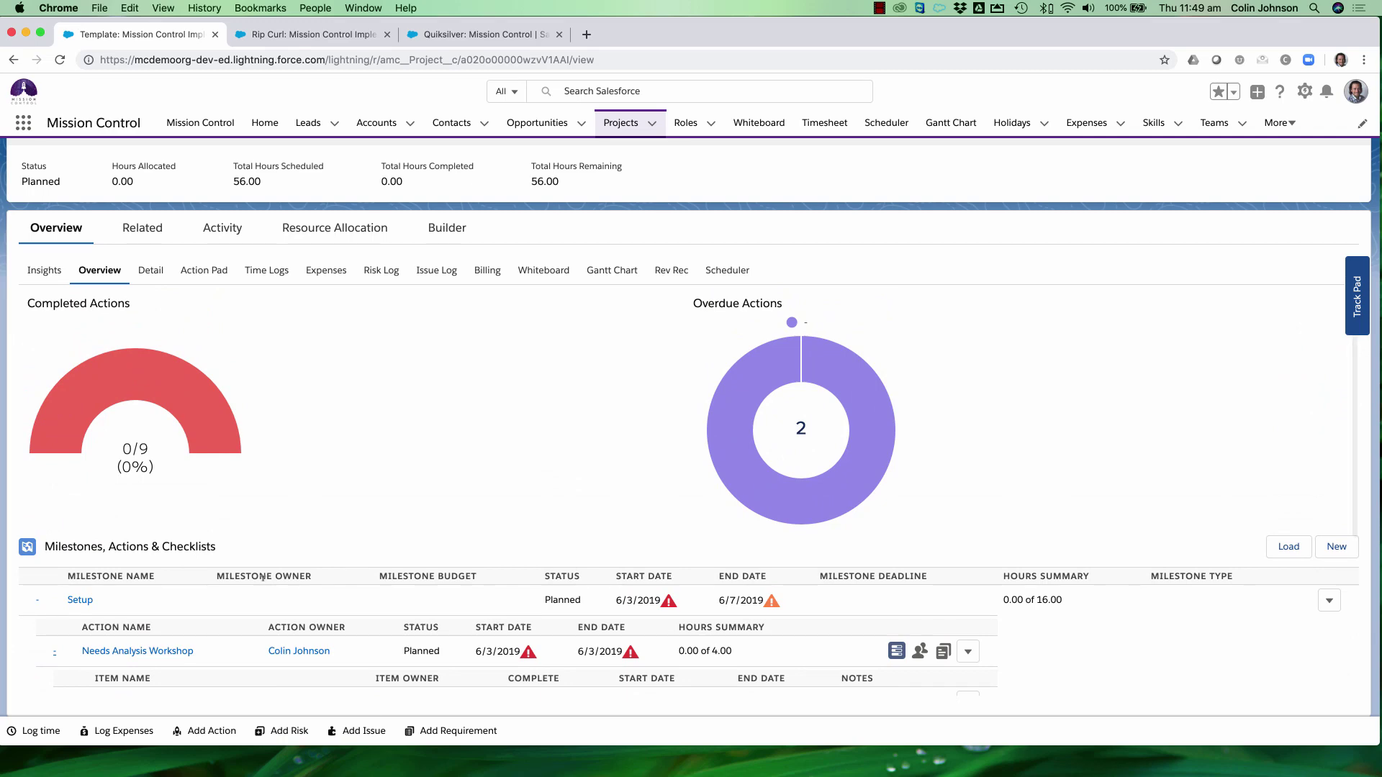
Step: Enable Generate Project on the Rip Curl: Mission Control Implementation opportunity, save it, and reload the record to check its related projects
click(301, 35)
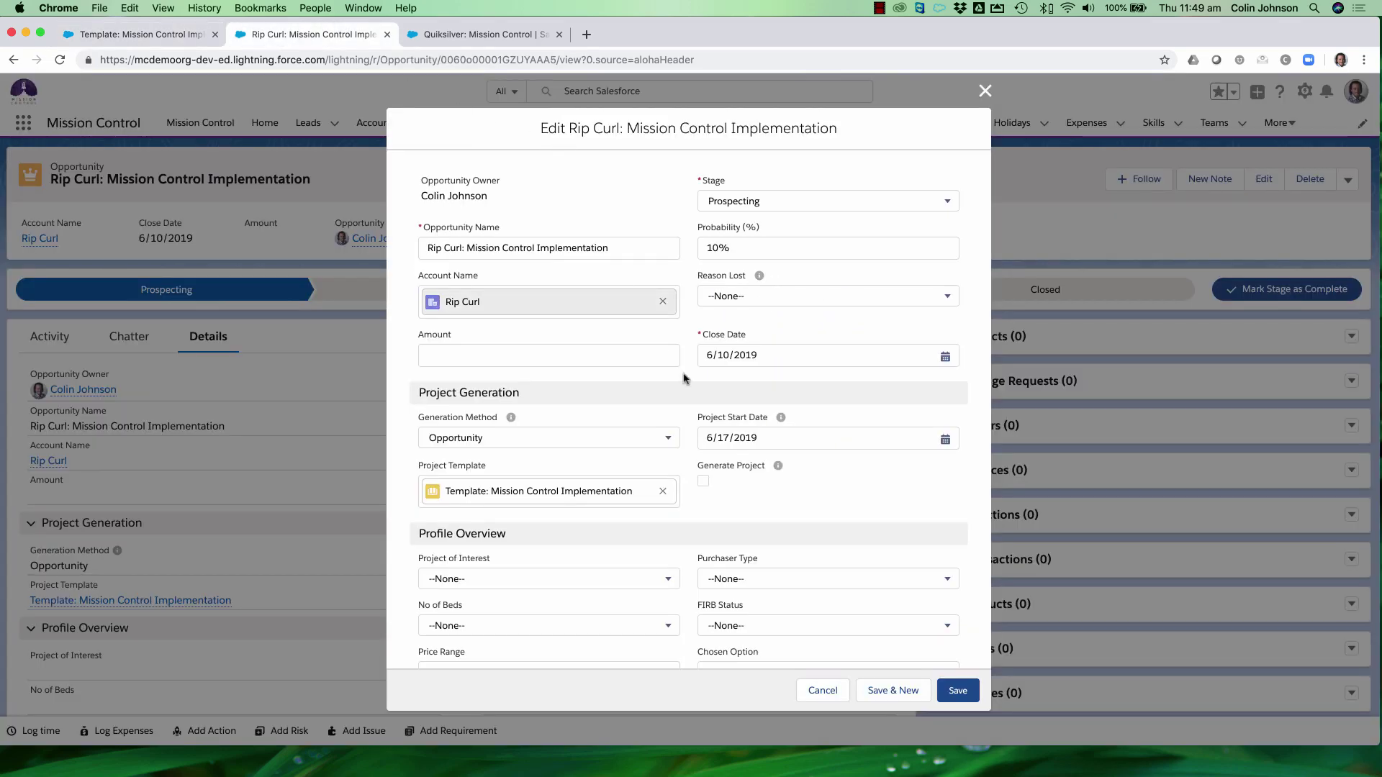
click(702, 480)
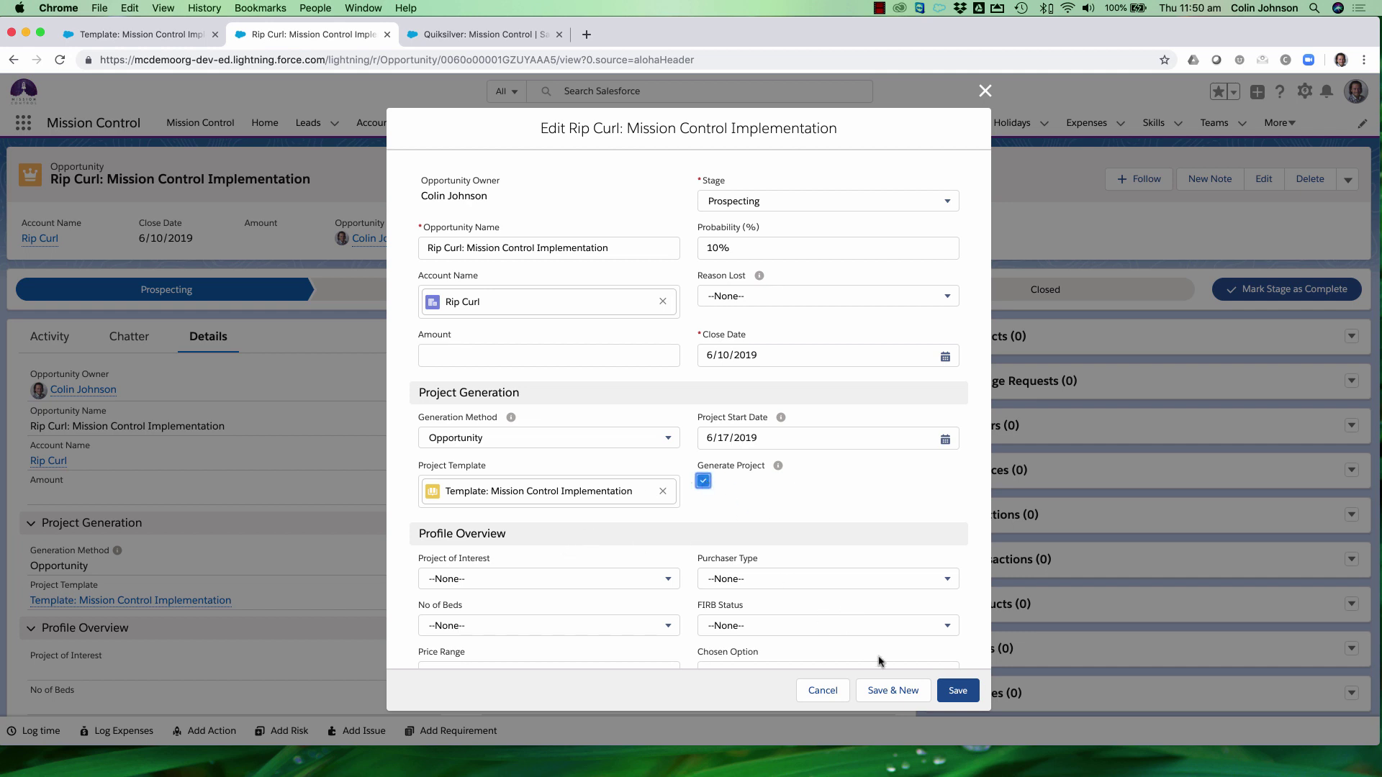
click(961, 692)
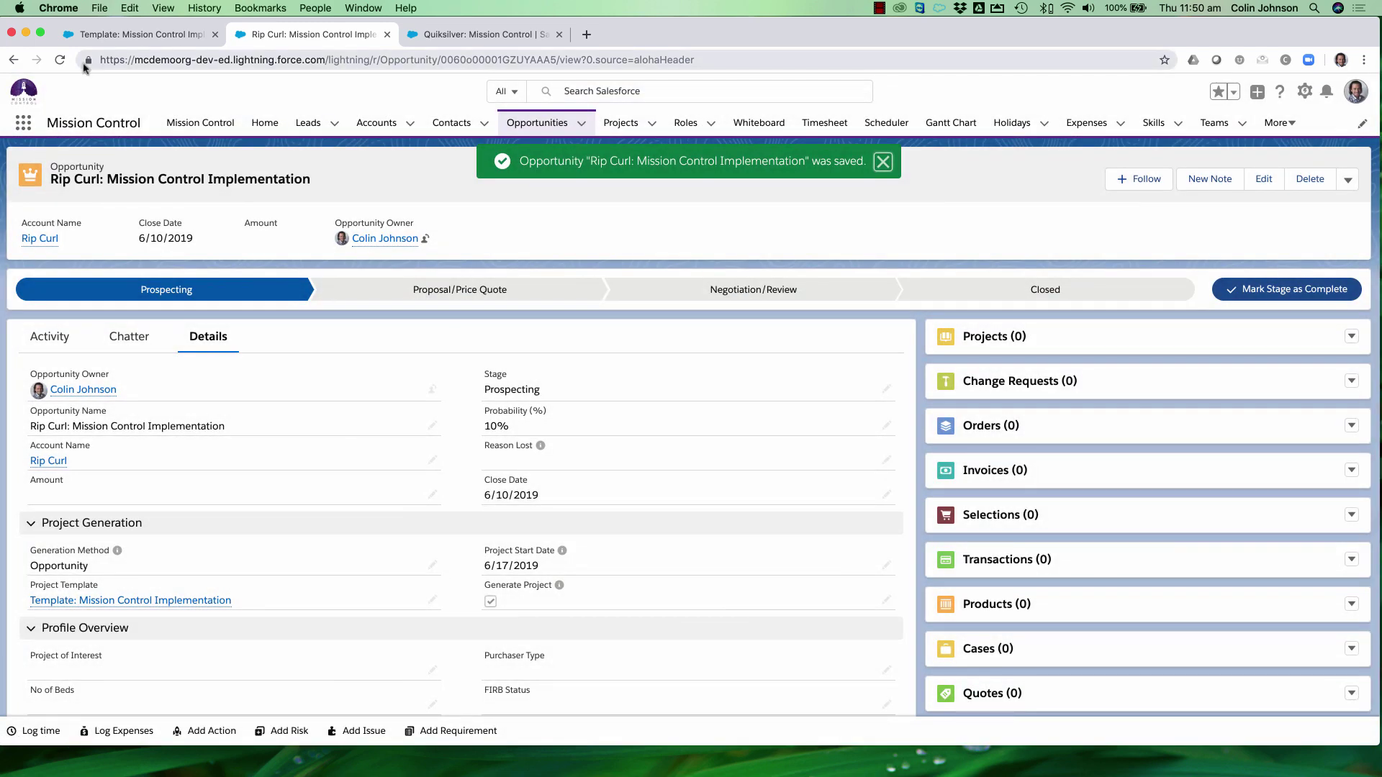
click(60, 61)
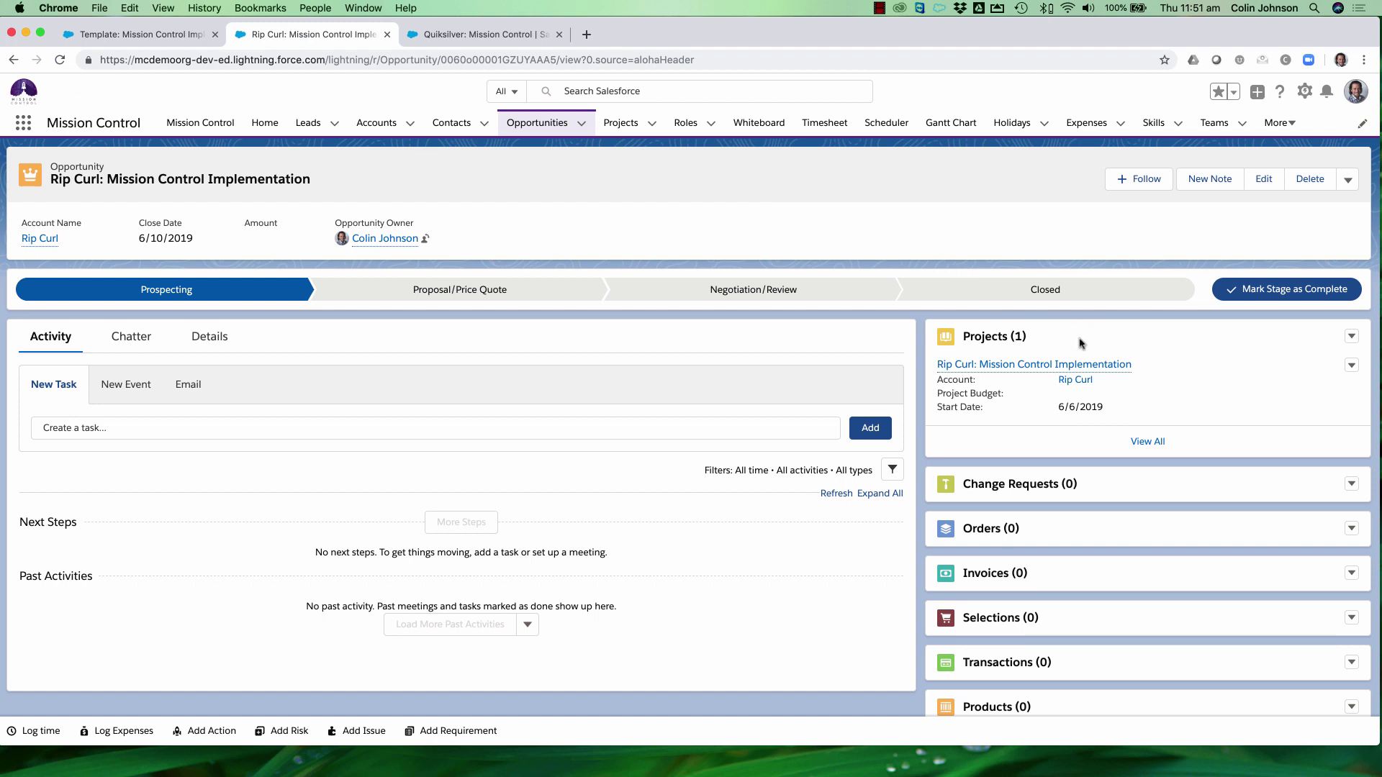
Step: Open the generated Rip Curl: Mission Control Implementation project and examine its Setup milestone's actions and its Gantt Chart
mouse_move(1033, 366)
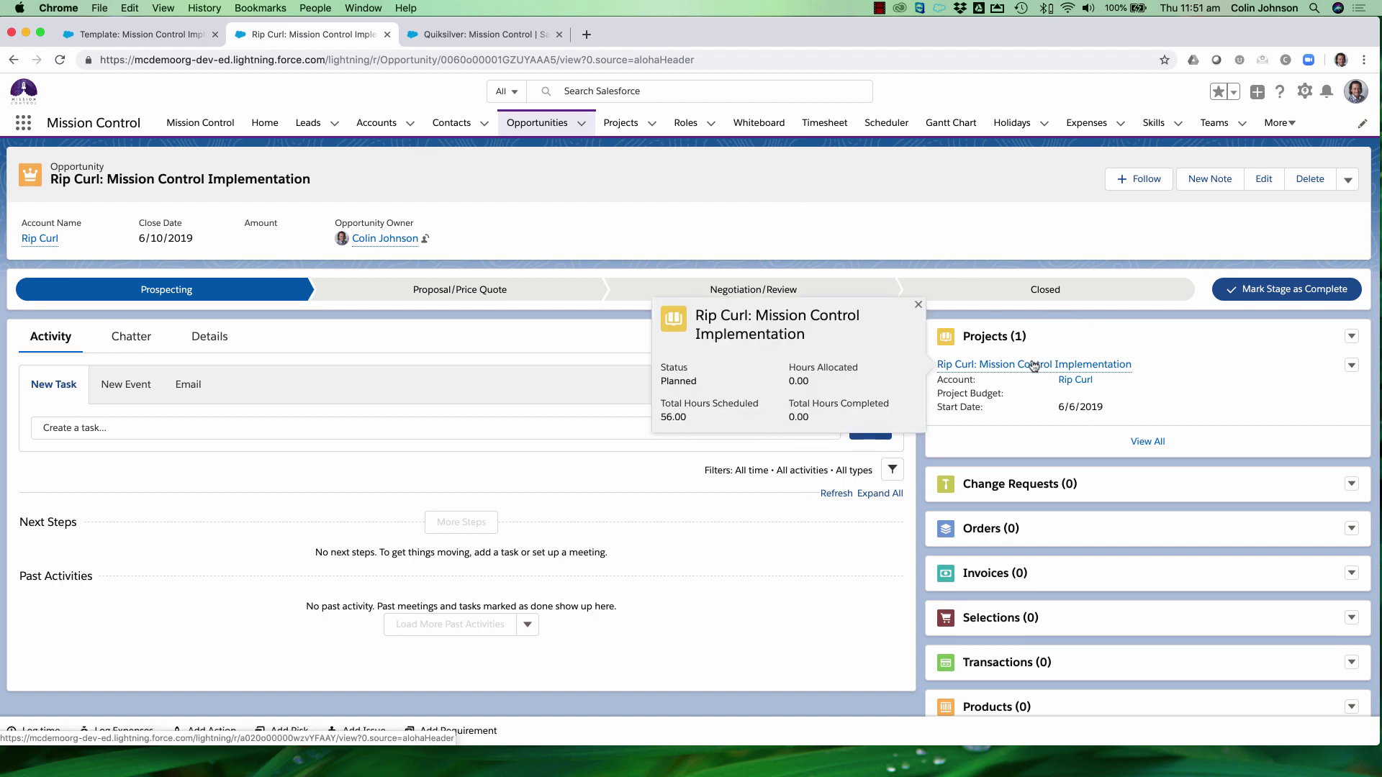
click(1034, 365)
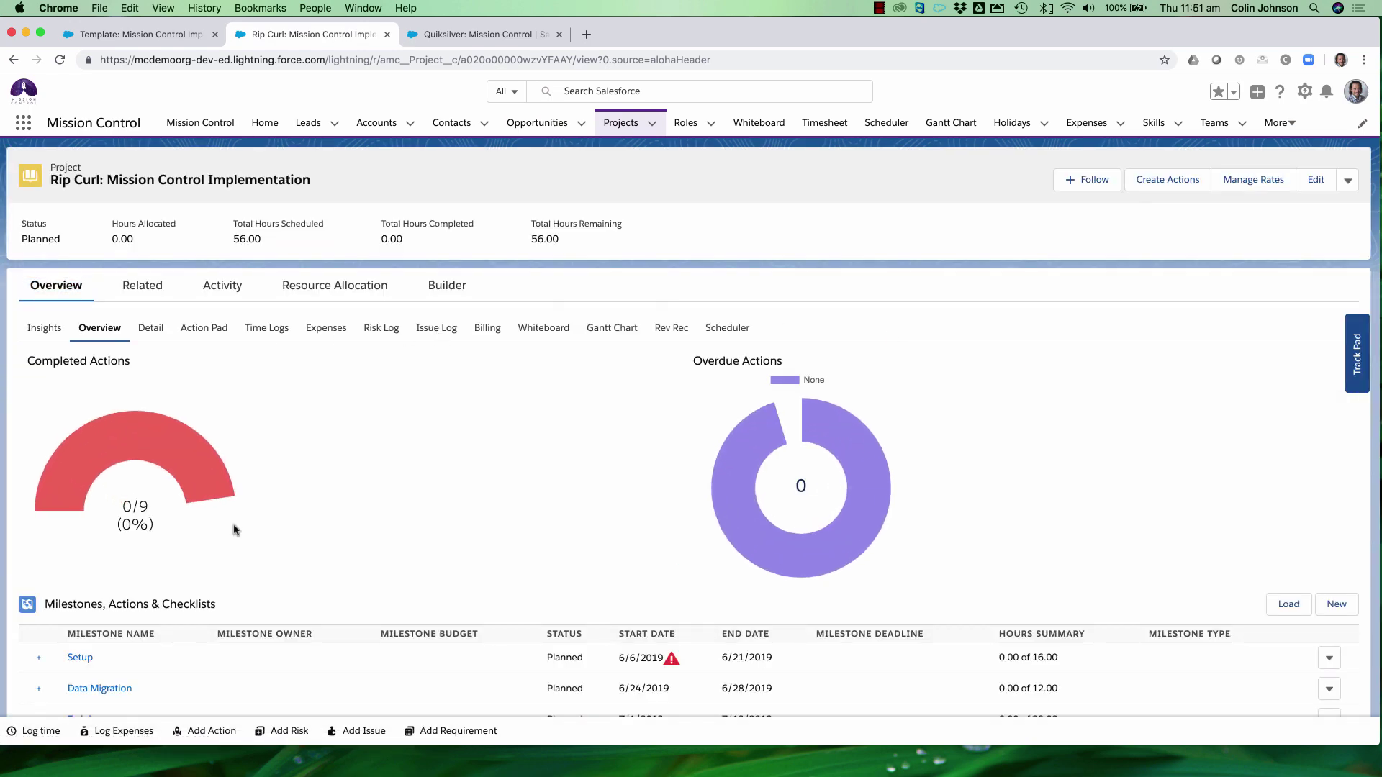
scroll(235, 530, down, 2)
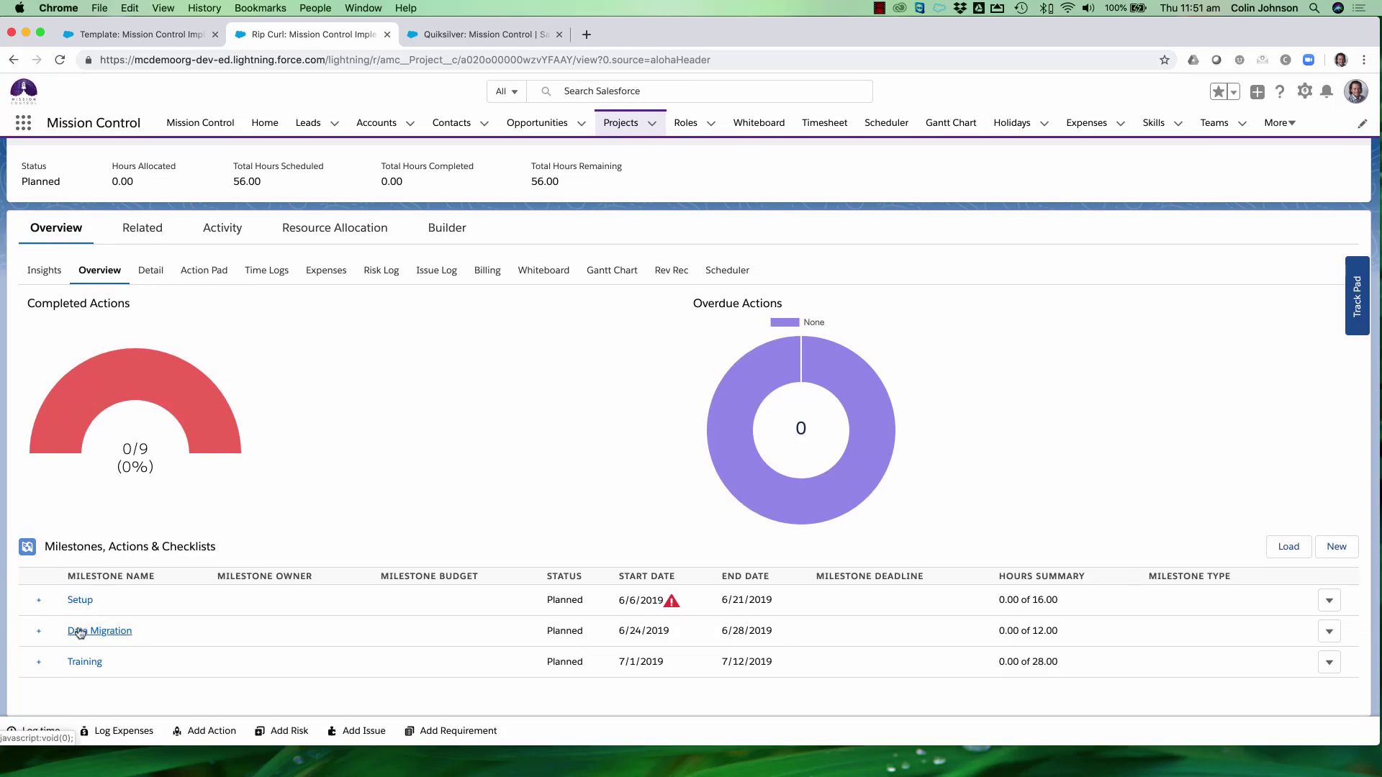
click(39, 602)
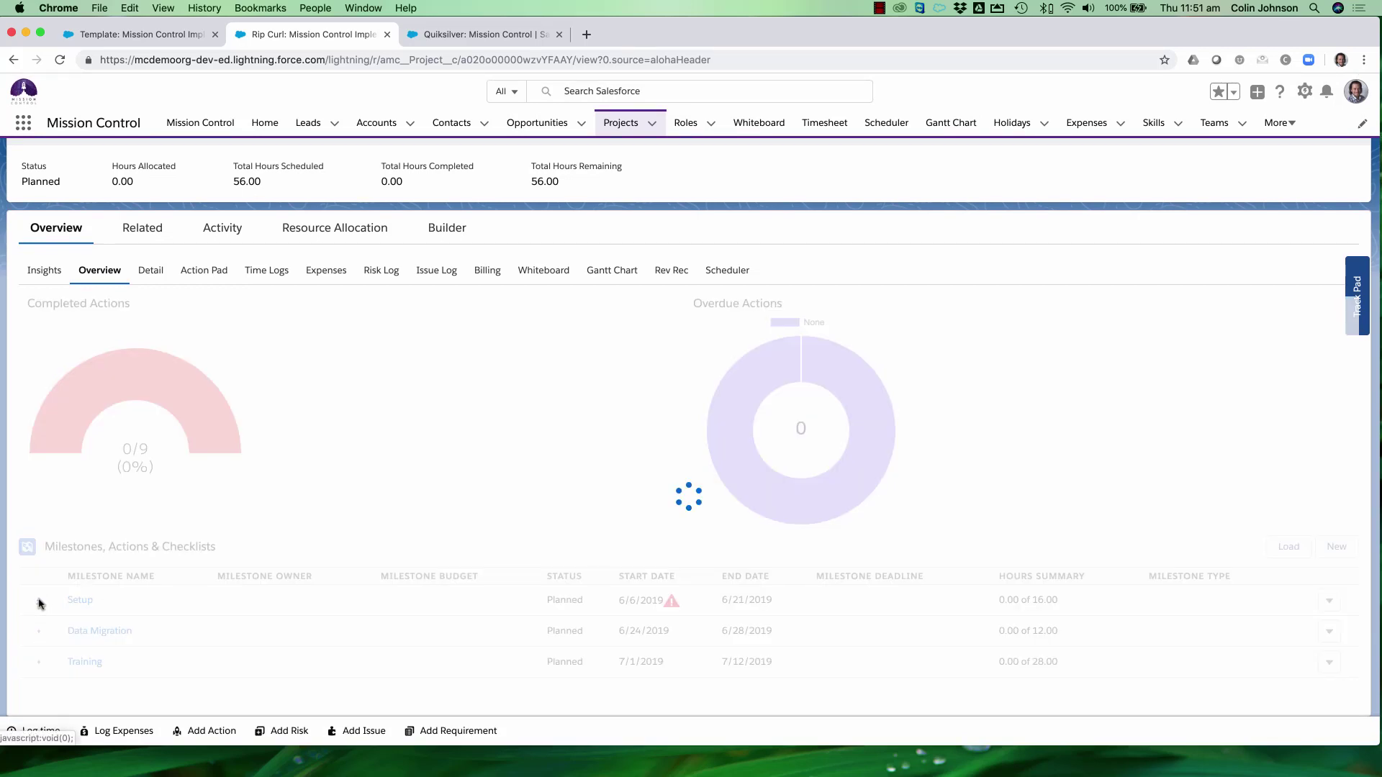
scroll(40, 604, down, 2)
scroll(41, 605, down, 1)
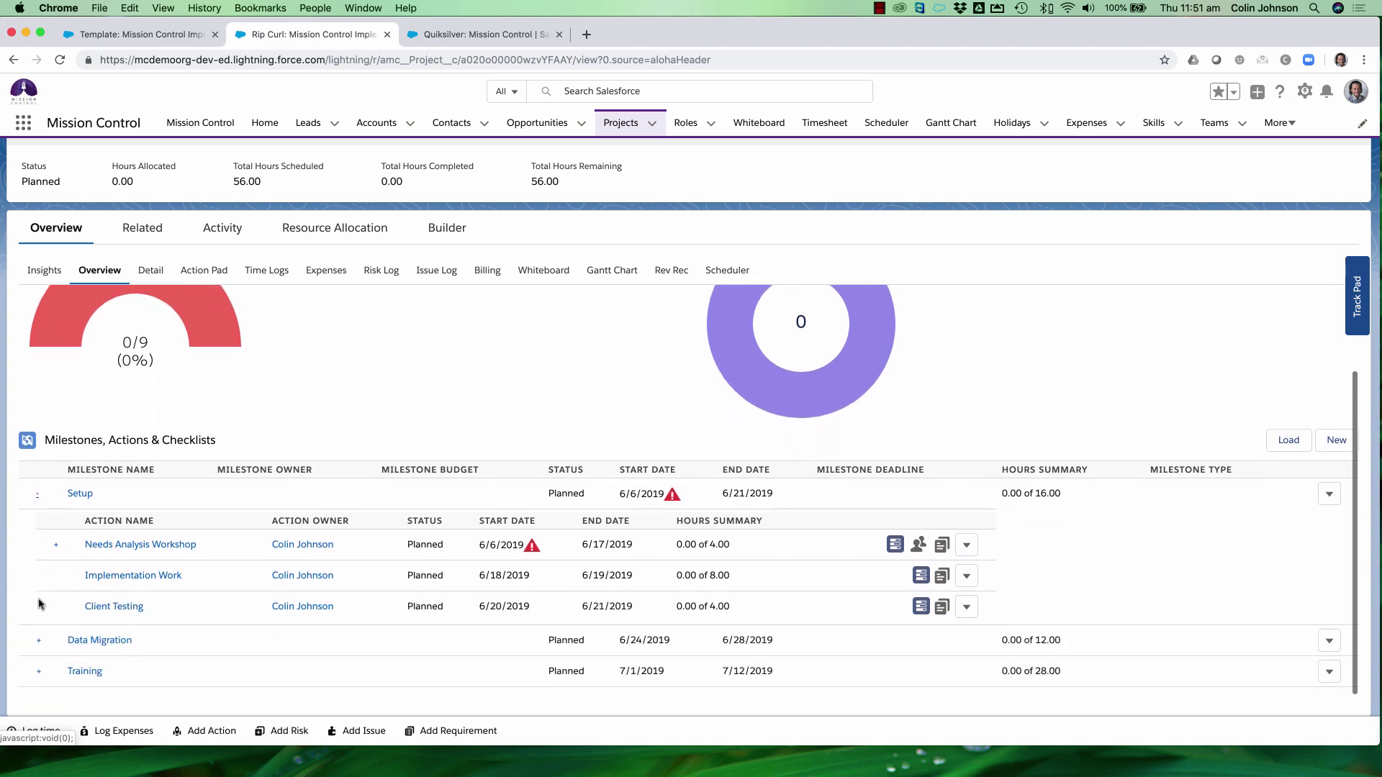
scroll(39, 604, up, 2)
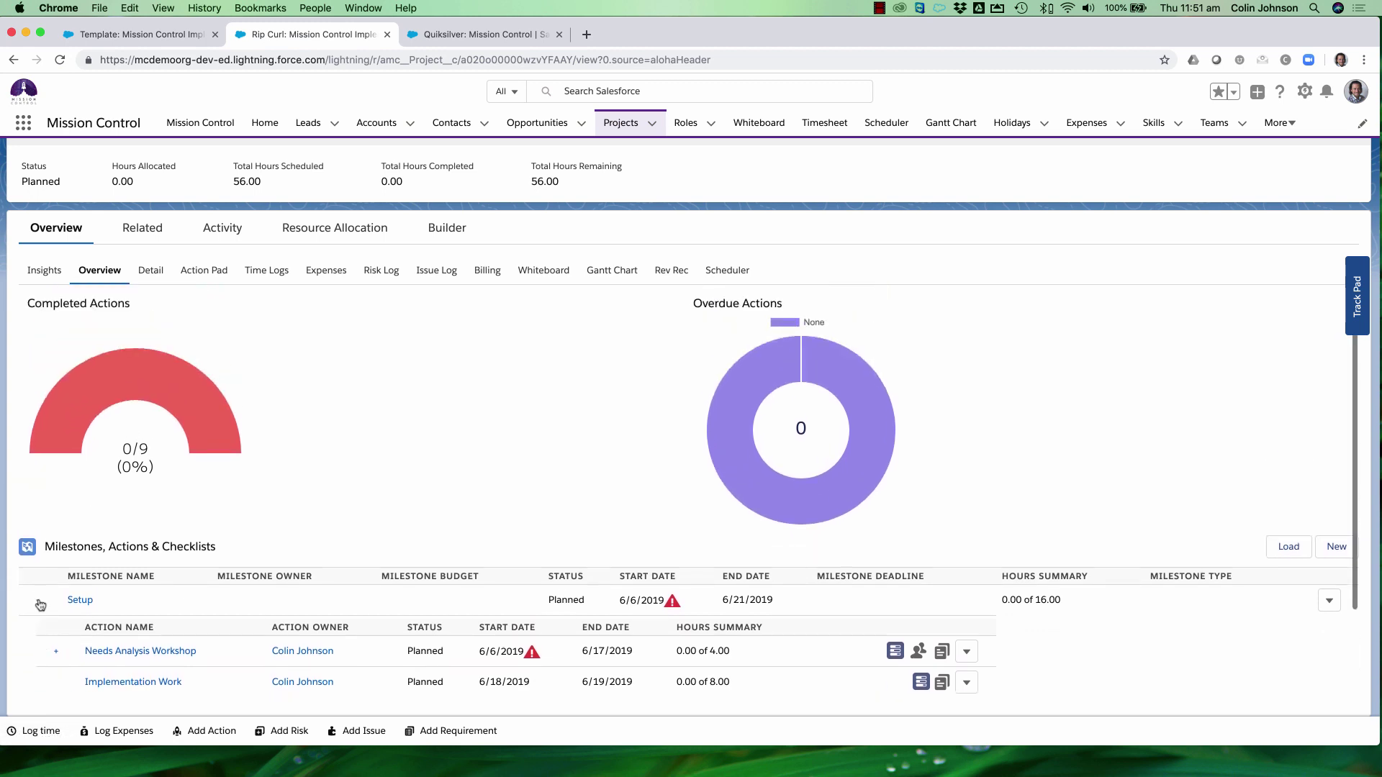
click(618, 273)
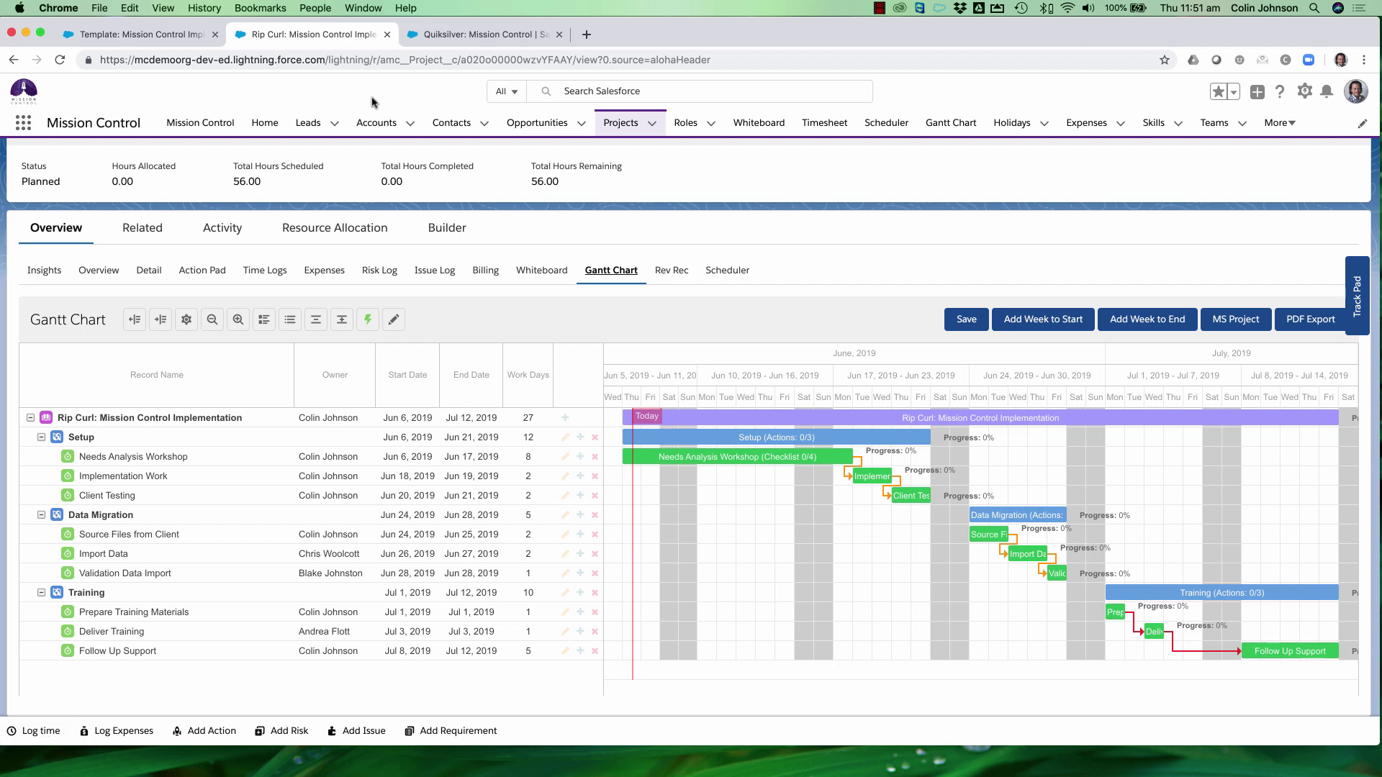
Step: Switch to the Quiksilver: Mission Control opportunity and examine its Project Generation fields and its related products
click(461, 37)
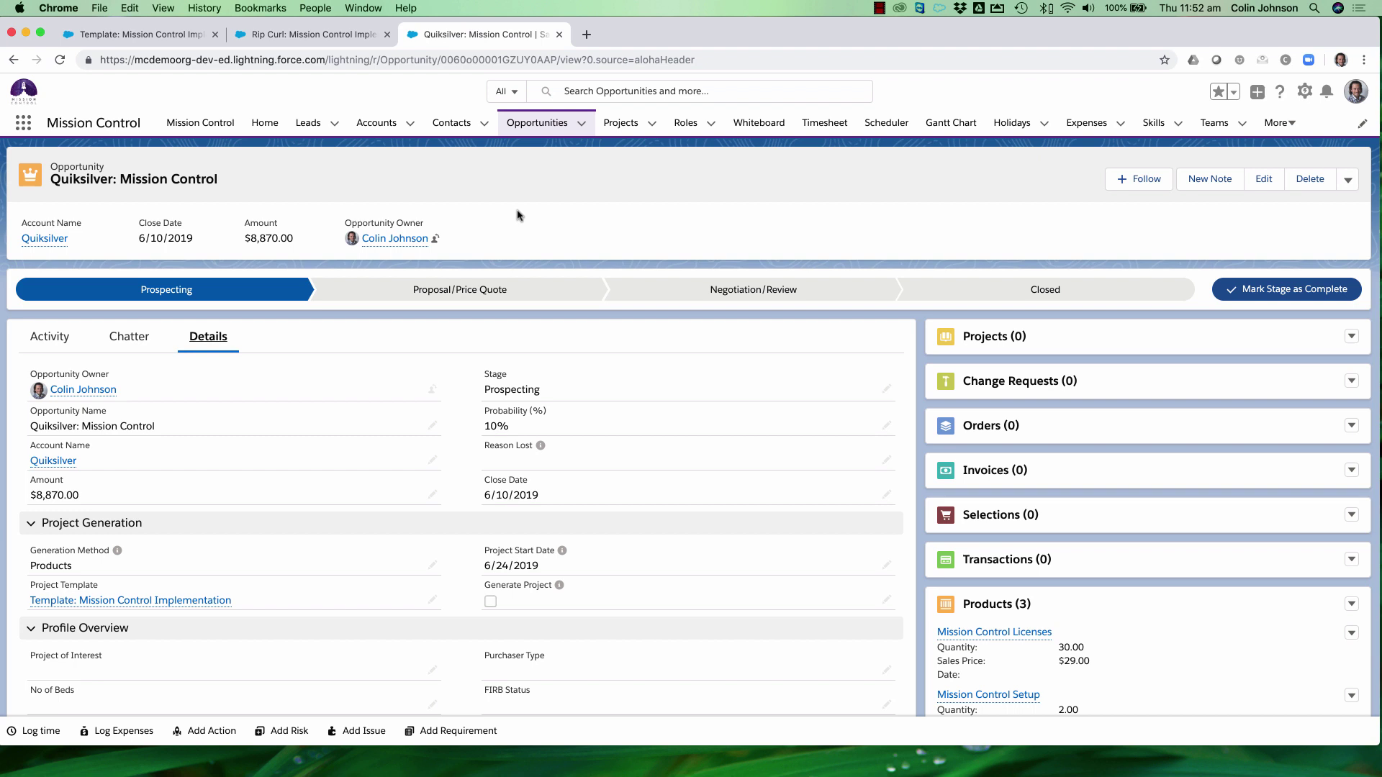
scroll(516, 216, down, 5)
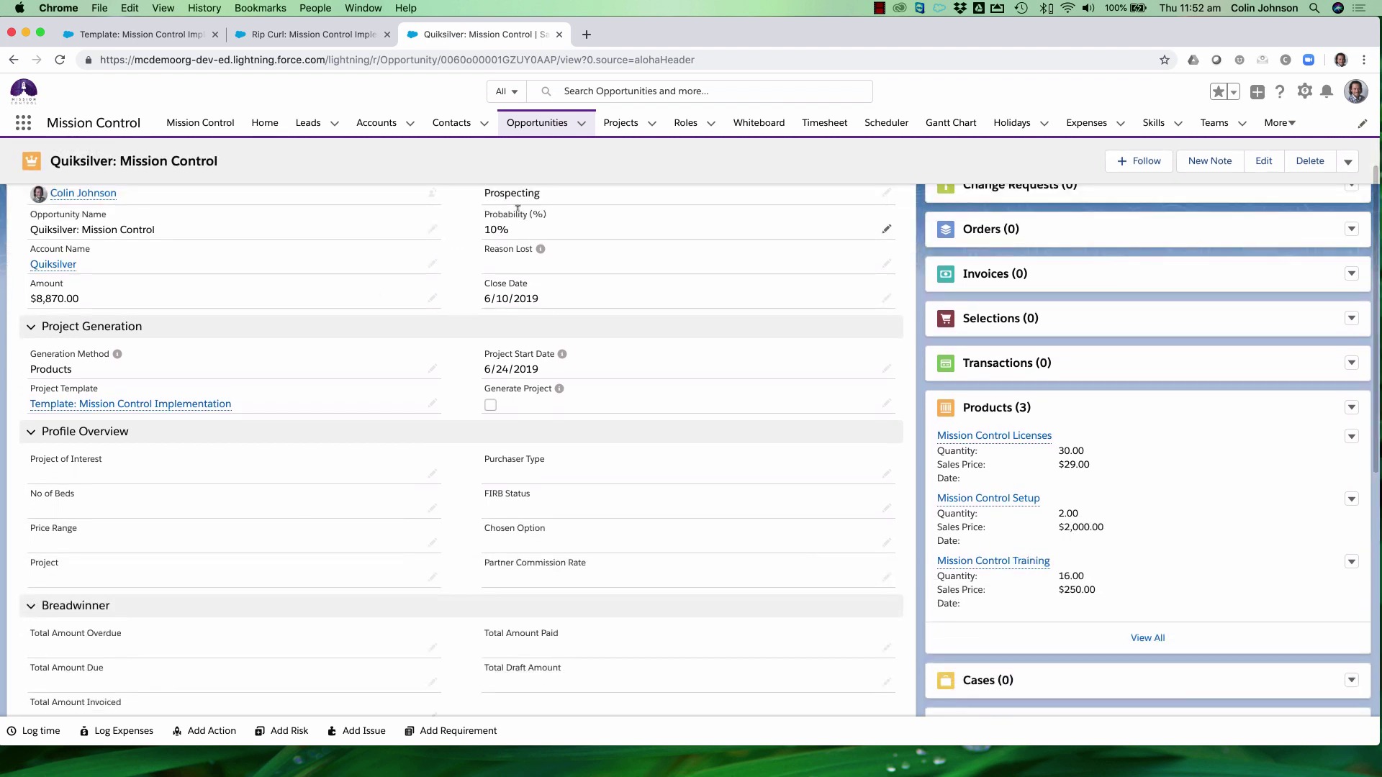
scroll(518, 208, up, 2)
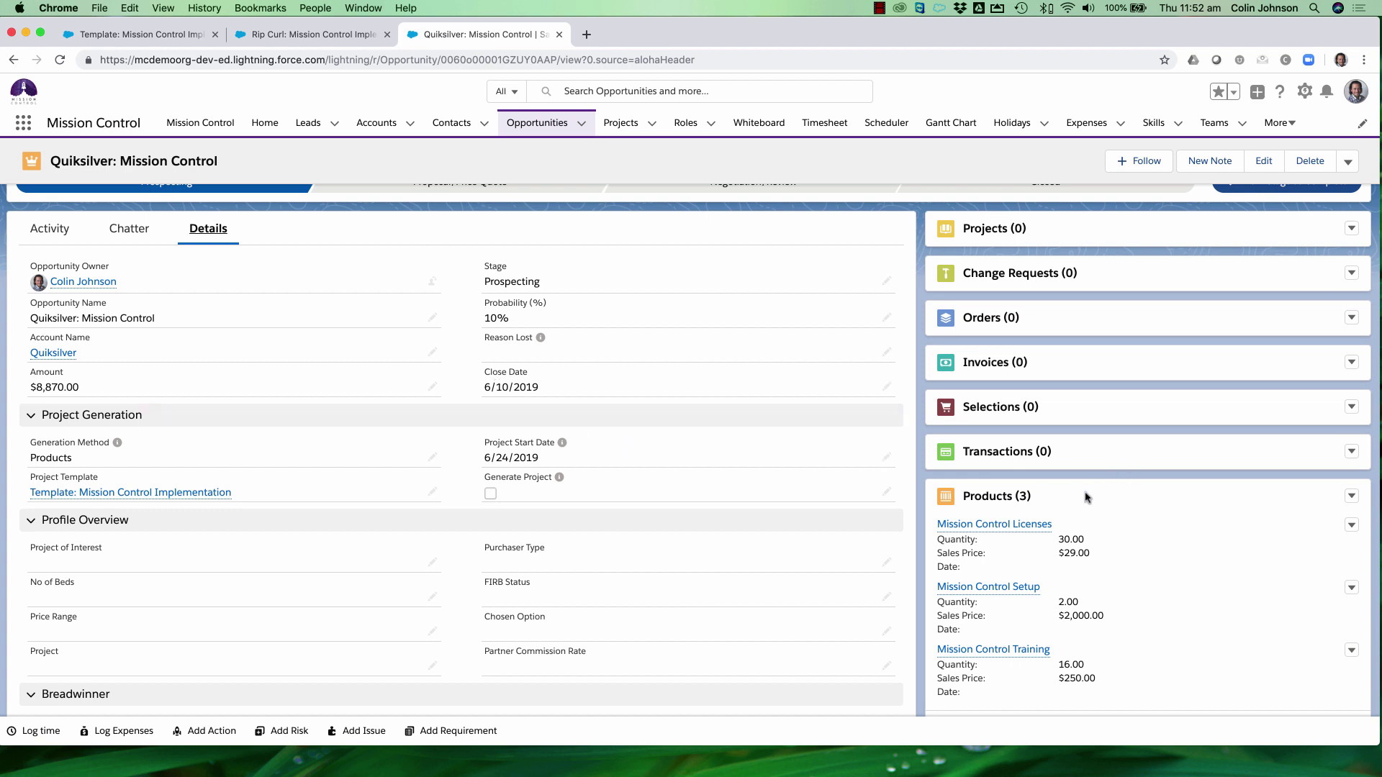
scroll(1086, 497, down, 2)
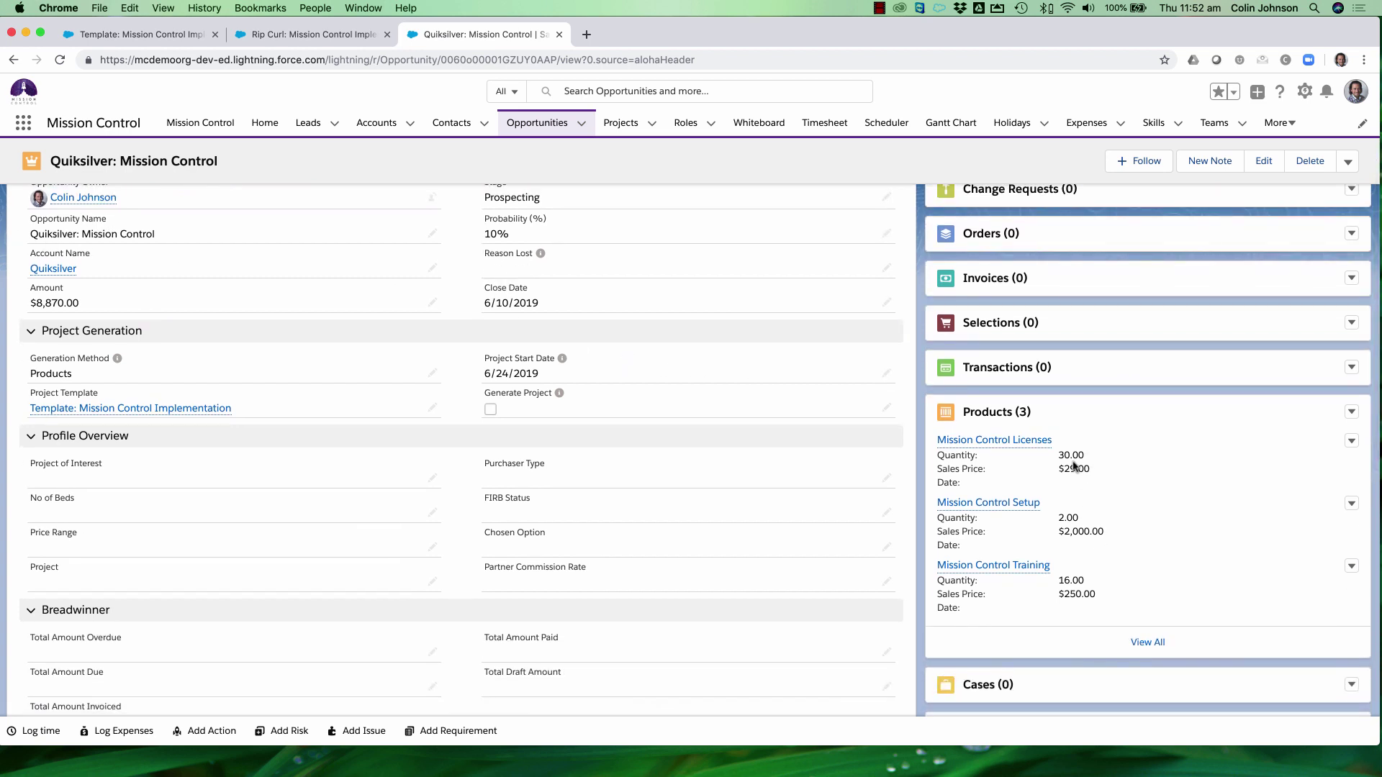
Step: Preview the opportunity's products and open the Mission Control Setup product record to examine its Milestone Template and Project Unit
mouse_move(987, 509)
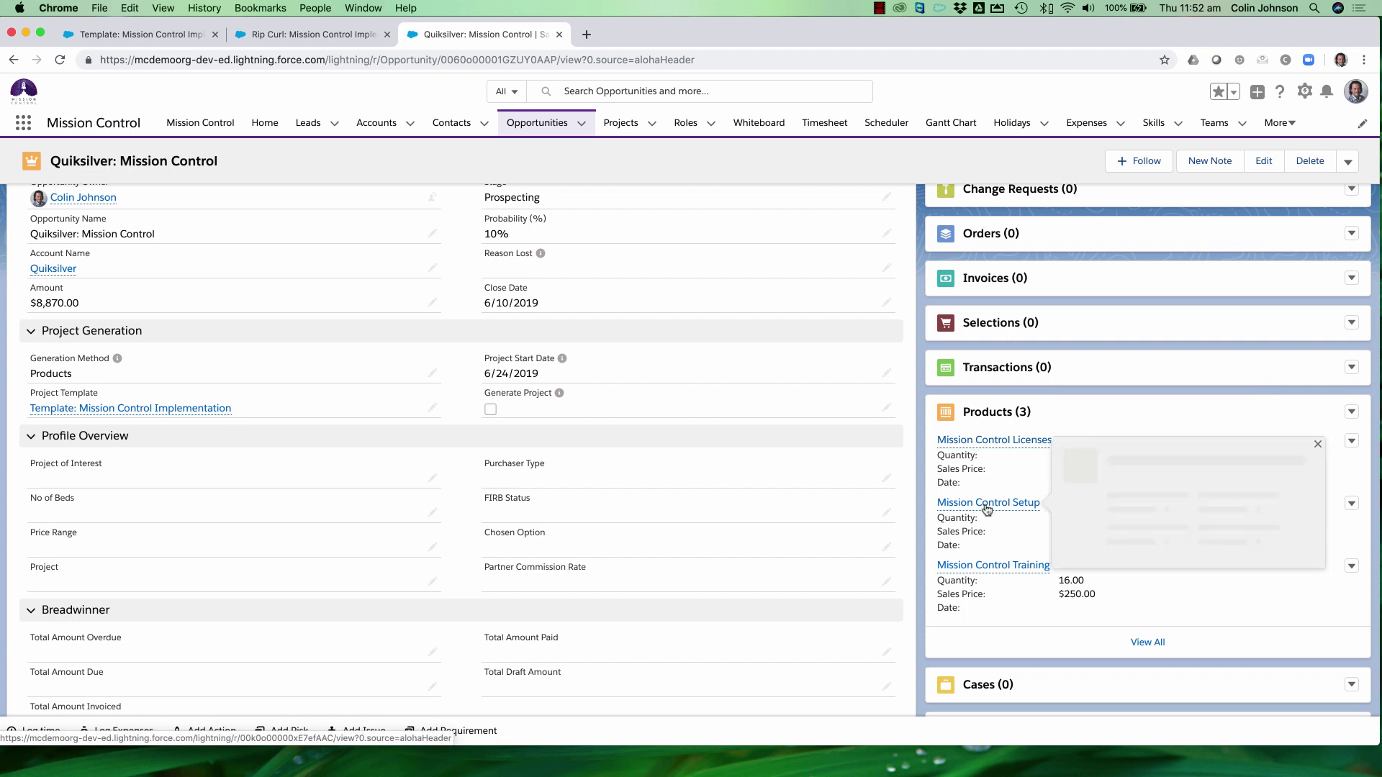
mouse_move(1001, 574)
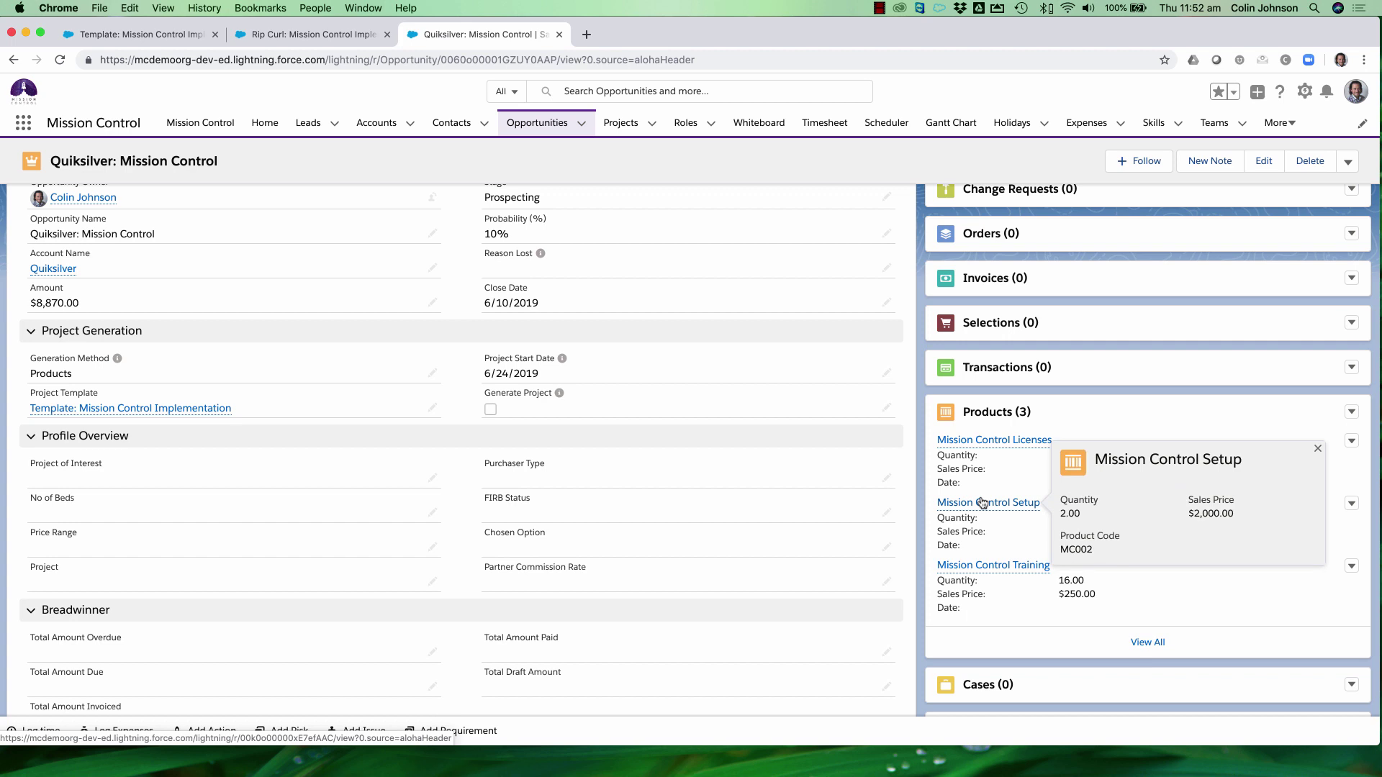
mouse_move(997, 441)
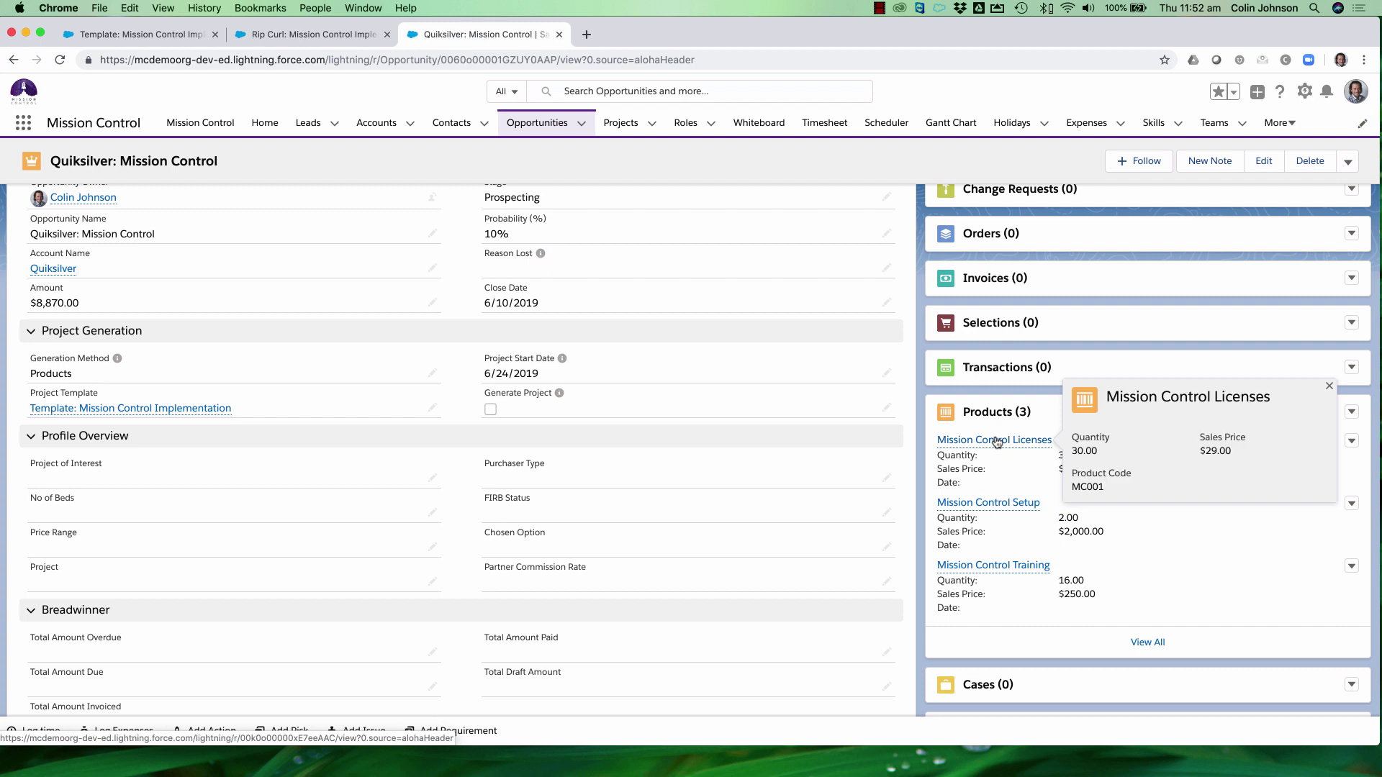
click(982, 503)
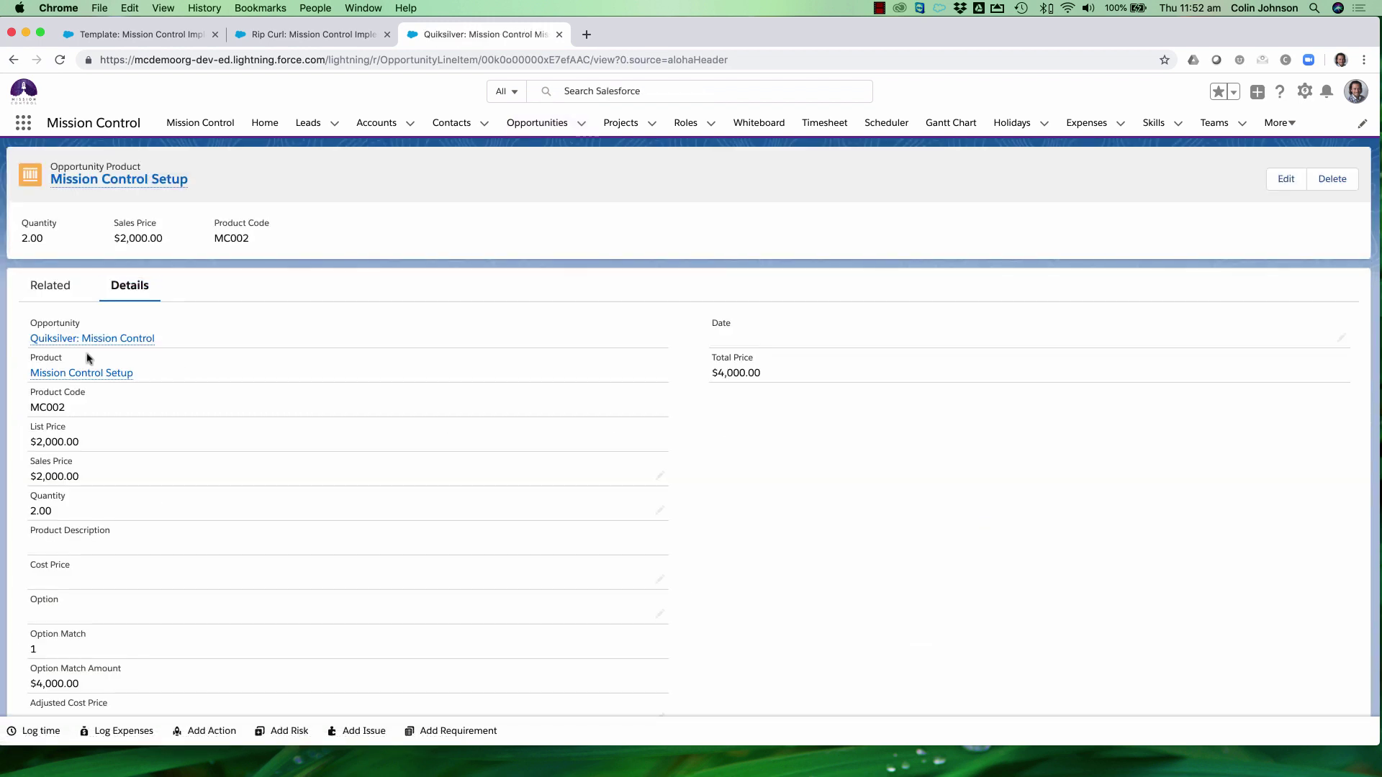
click(79, 374)
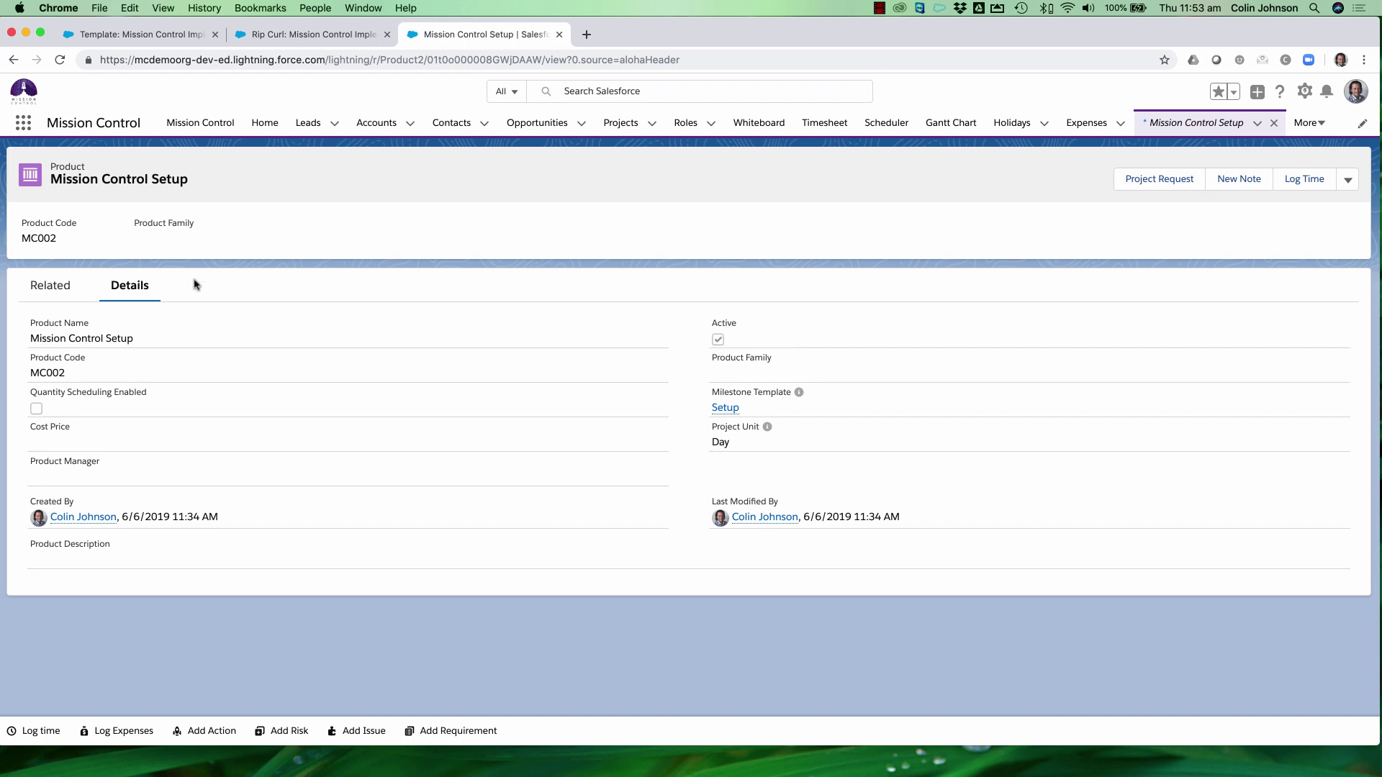
Step: Return to the Quiksilver: Mission Control opportunity and preview its Licenses, Setup and Training products
click(581, 124)
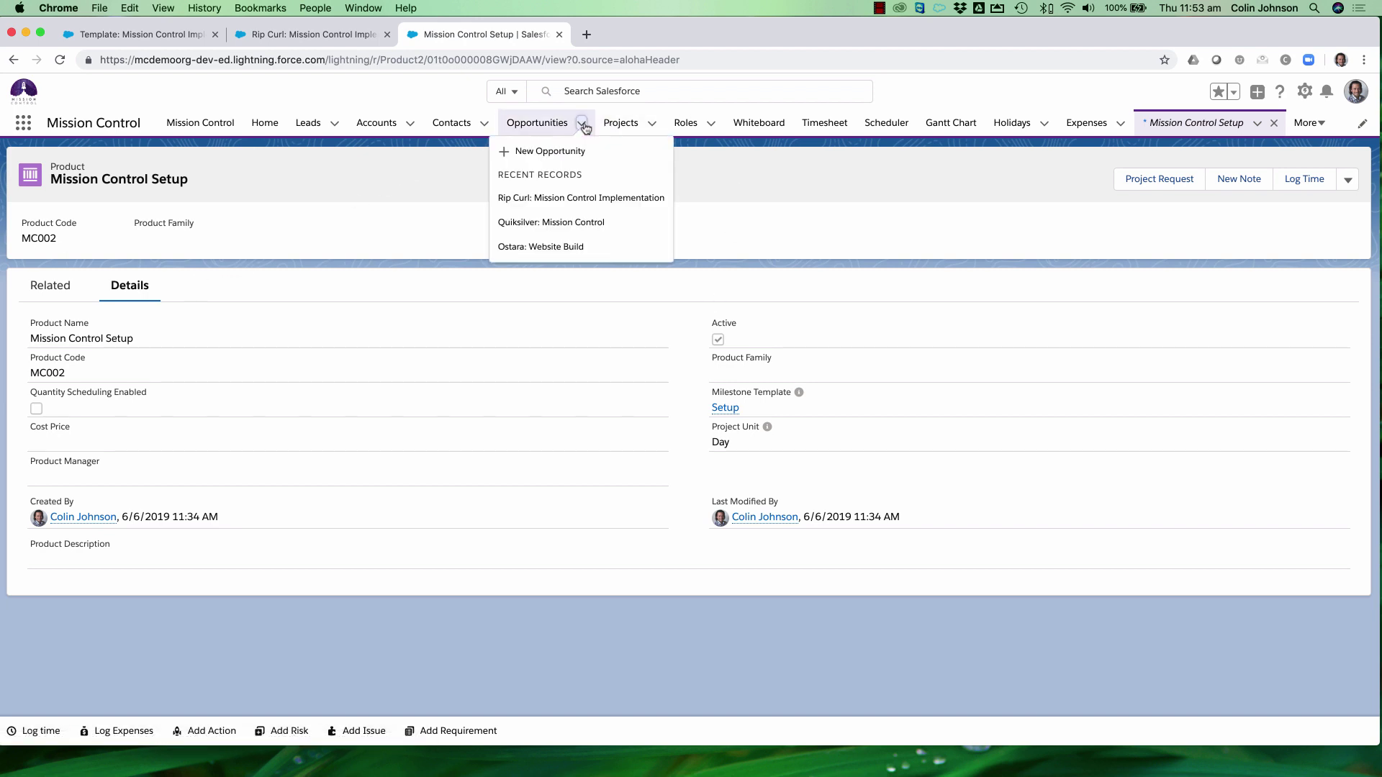
click(516, 223)
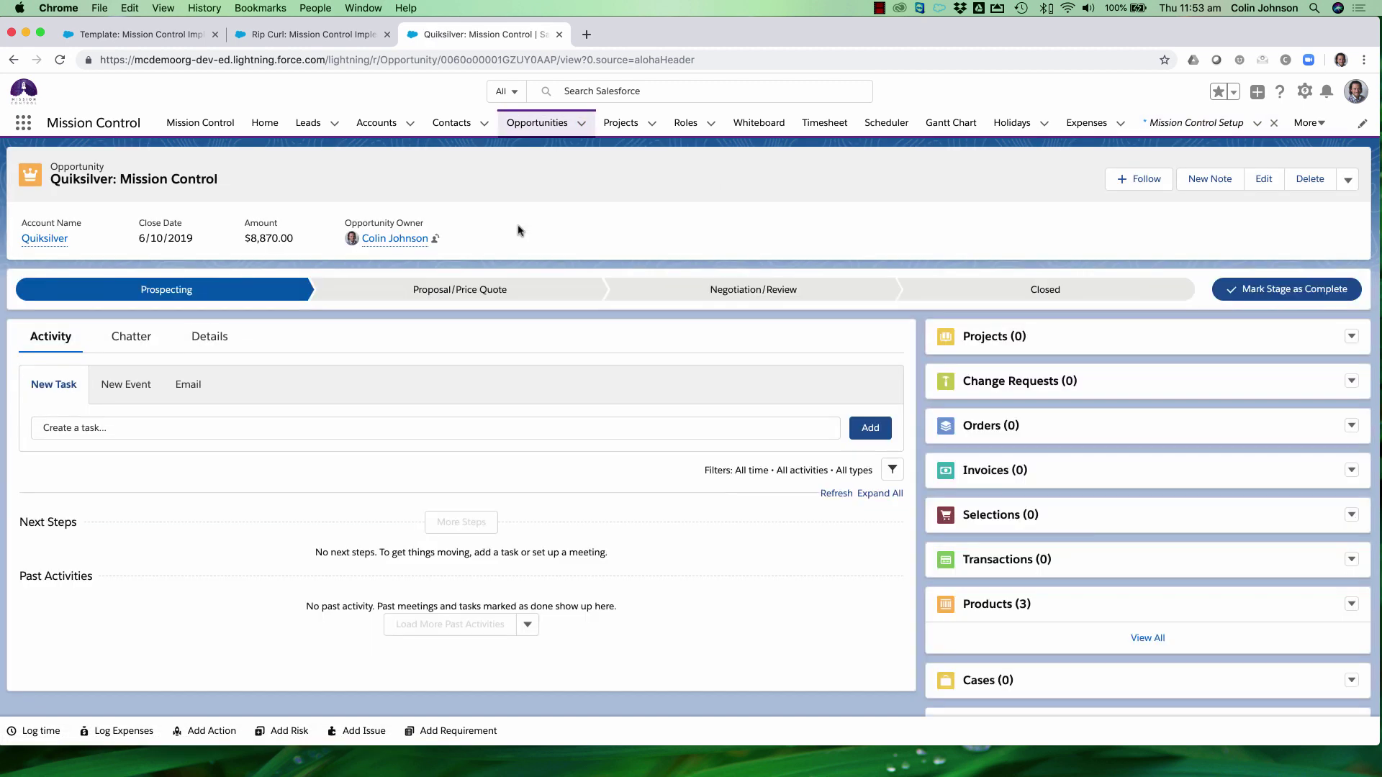
scroll(1191, 414, down, 3)
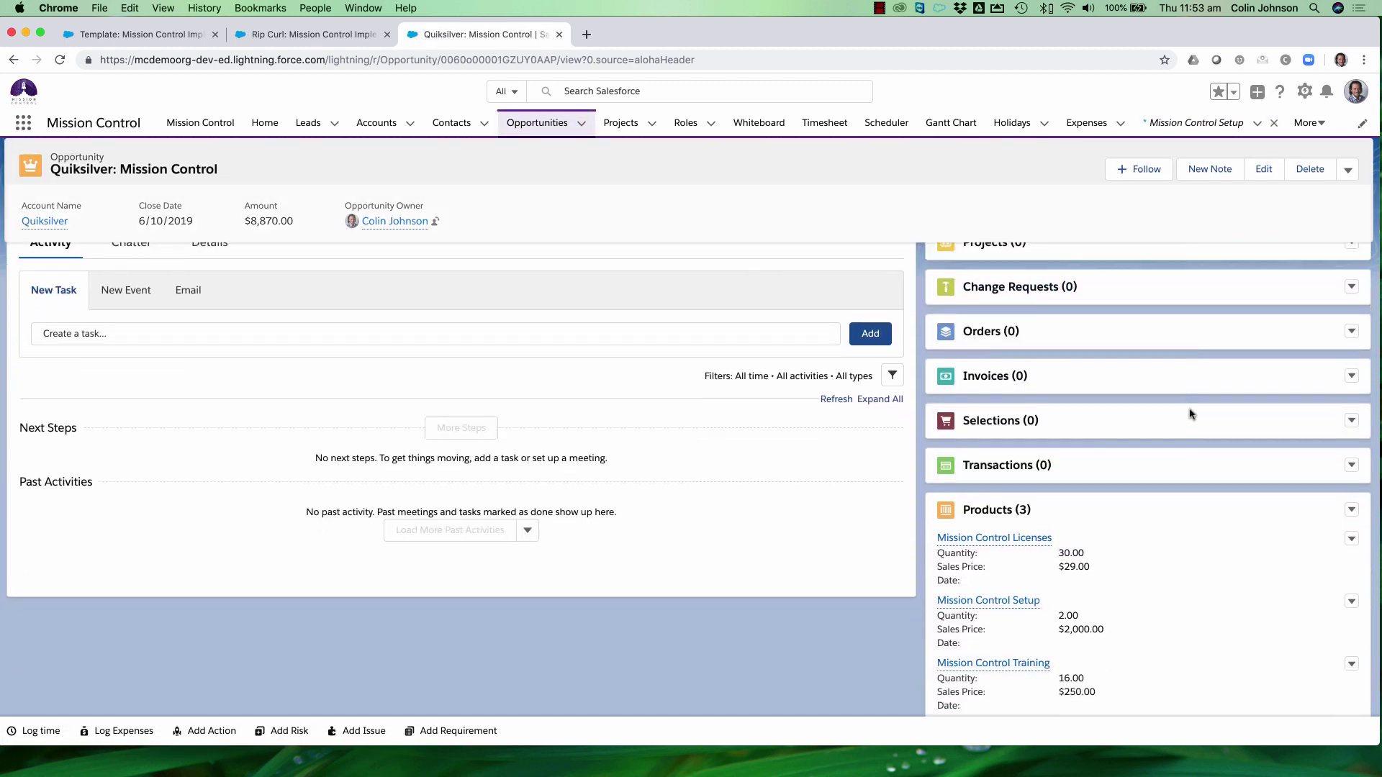
mouse_move(986, 490)
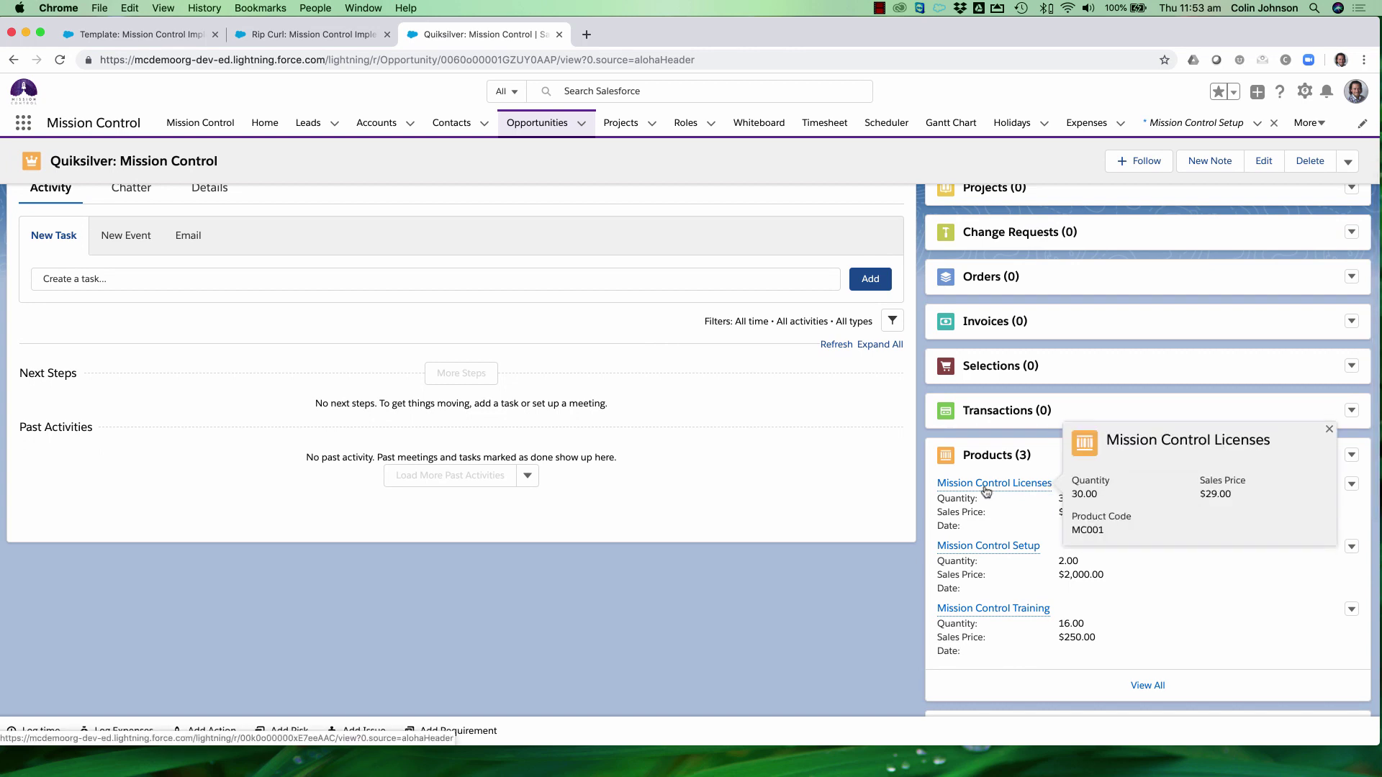
mouse_move(982, 550)
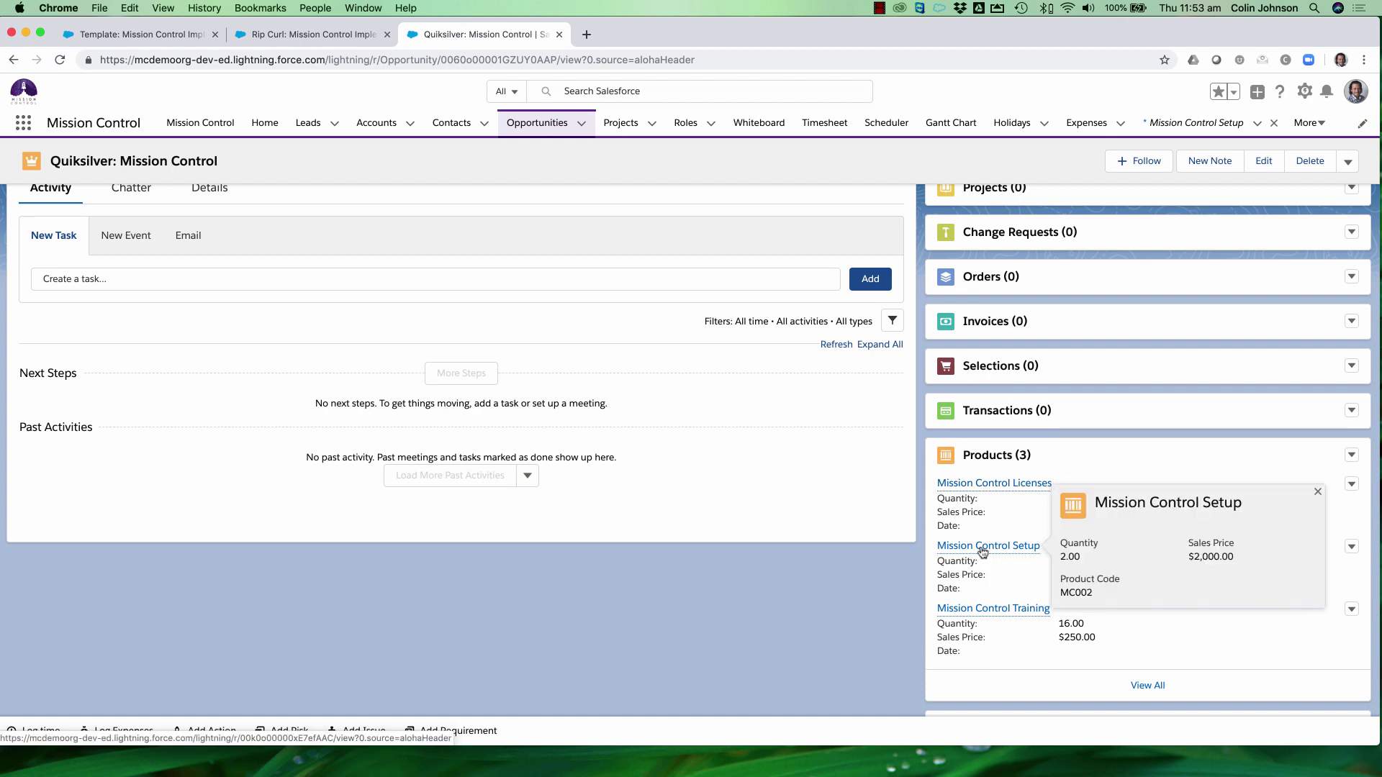
mouse_move(983, 615)
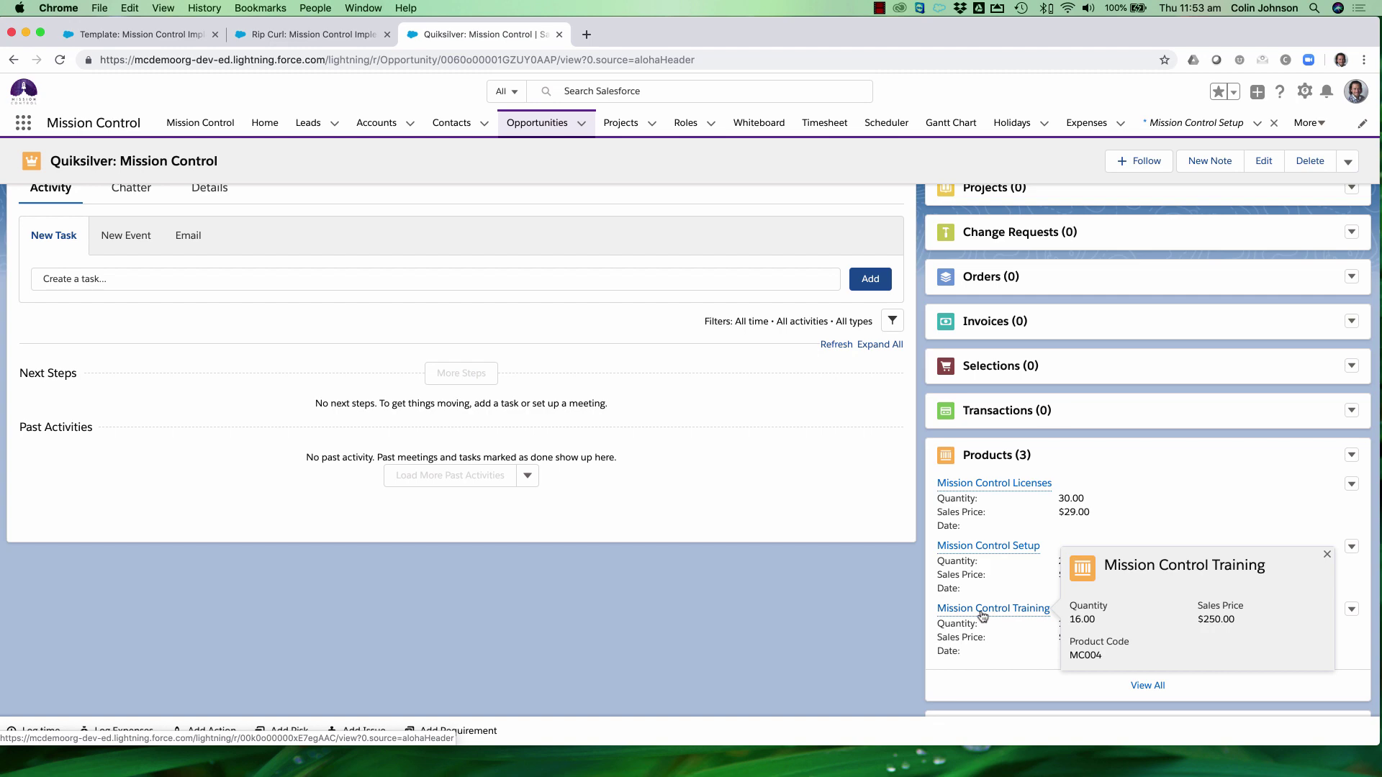
scroll(518, 364, up, 3)
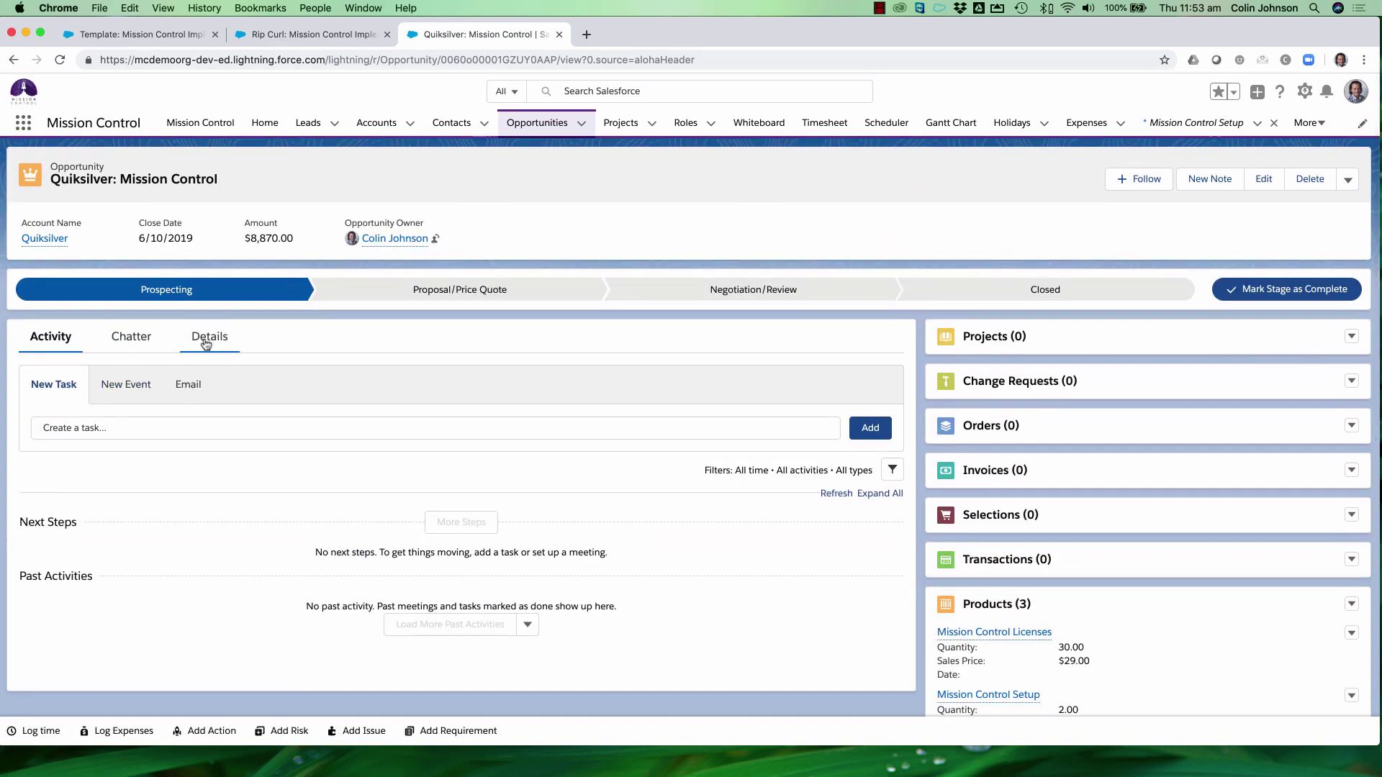
Step: Enable Generate Project in the Quiksilver: Mission Control opportunity's details, save it, and reload the record
click(206, 343)
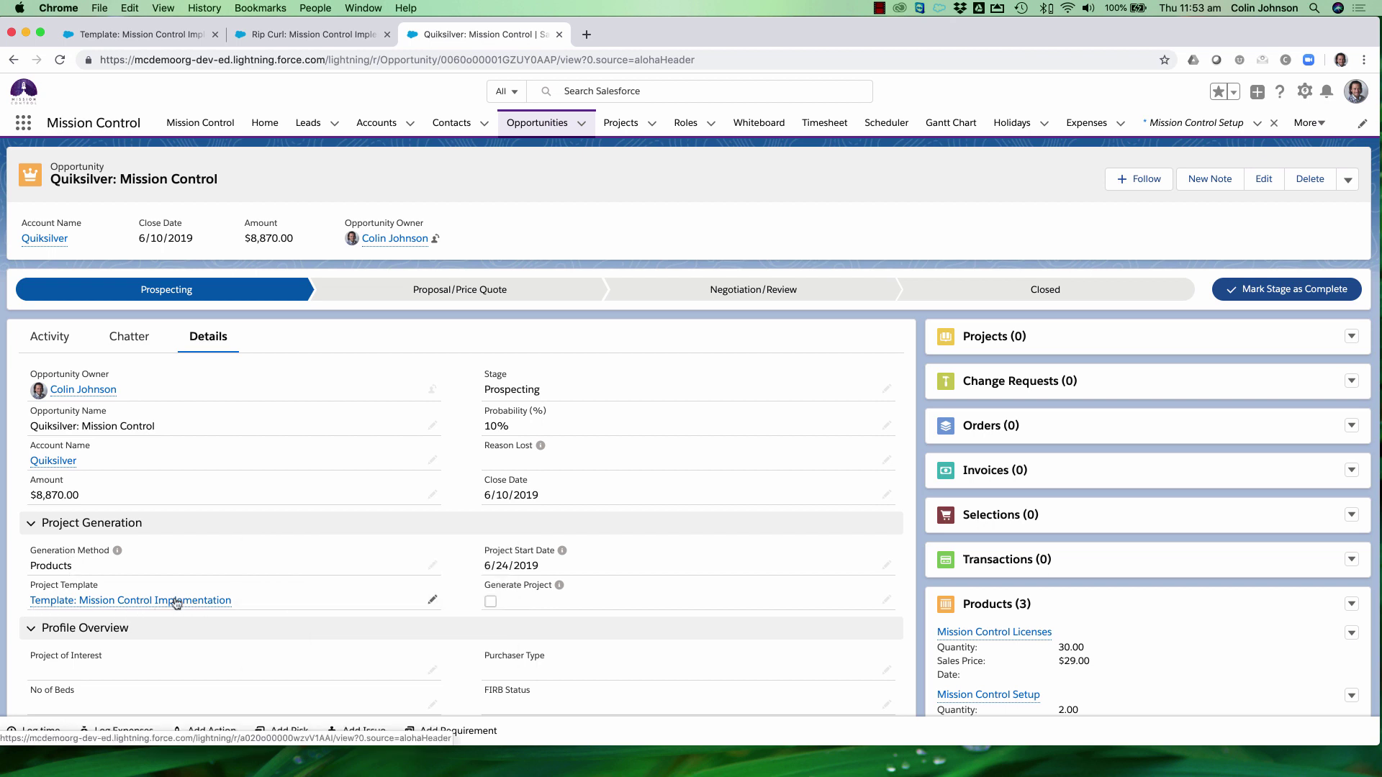
mouse_move(149, 603)
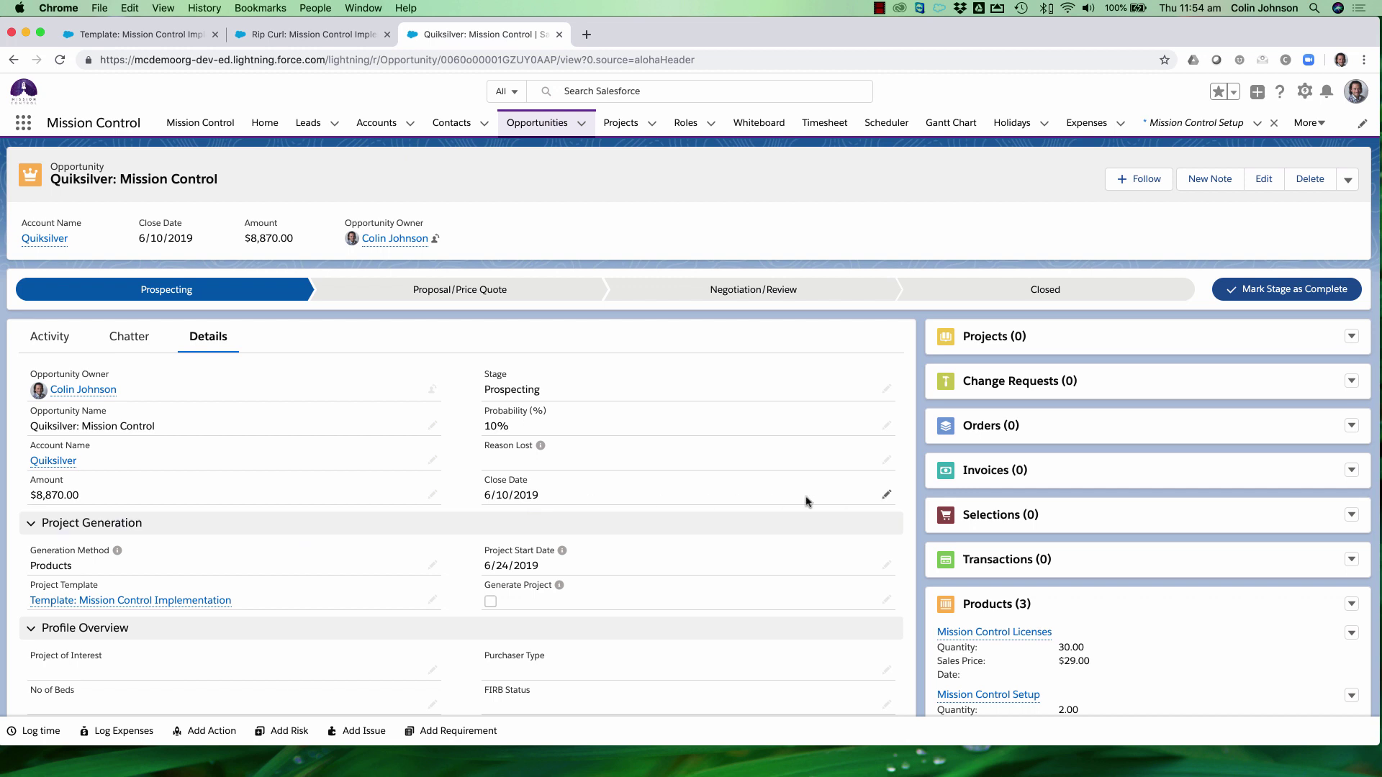
scroll(1127, 623, down, 2)
scroll(1127, 623, down, 2)
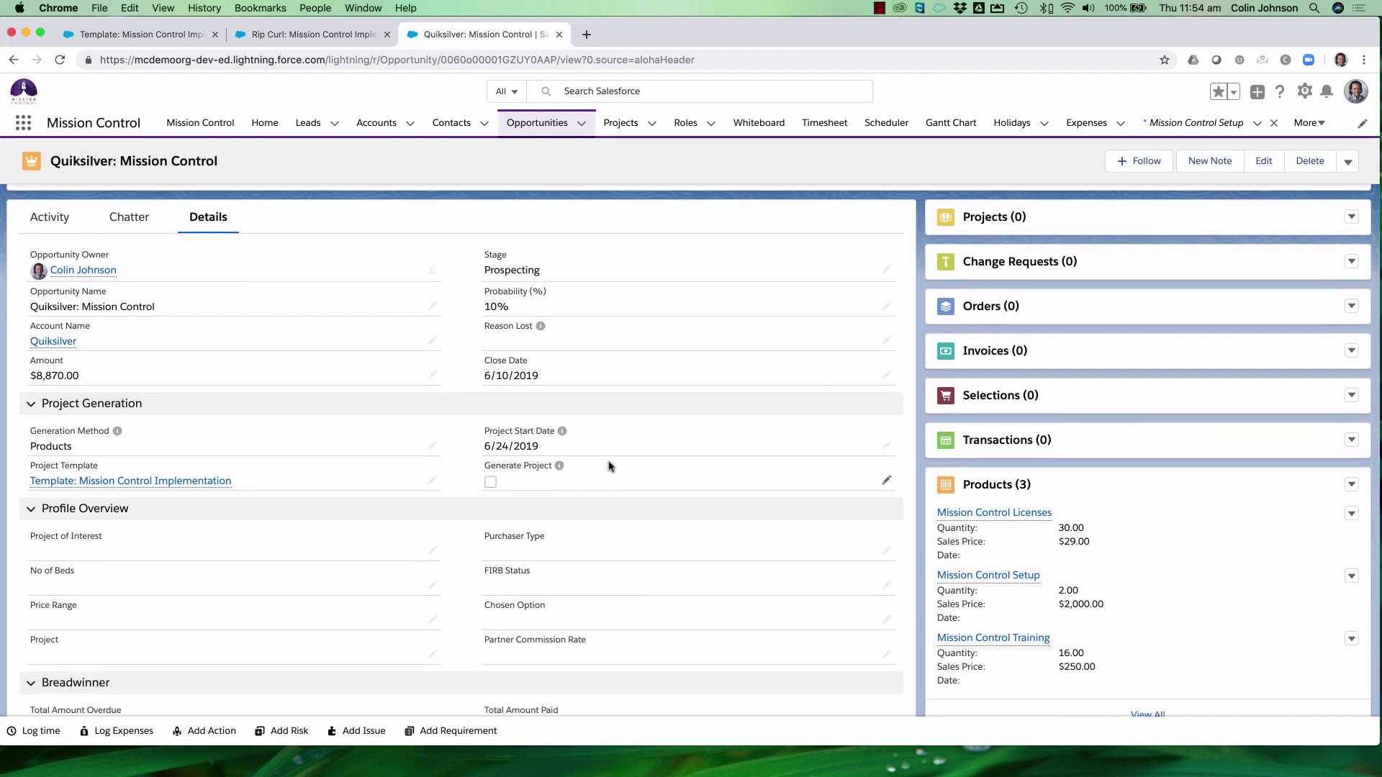
click(888, 482)
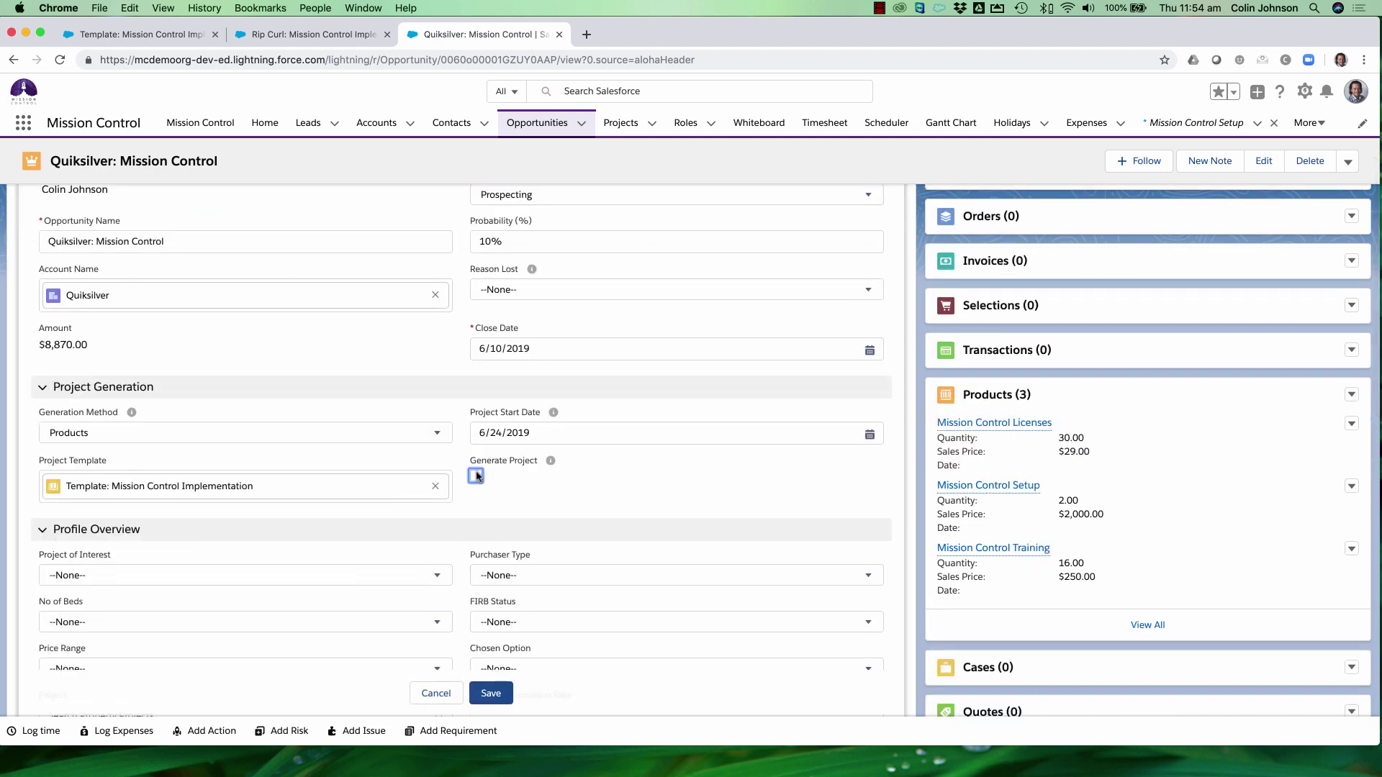
click(476, 477)
click(490, 693)
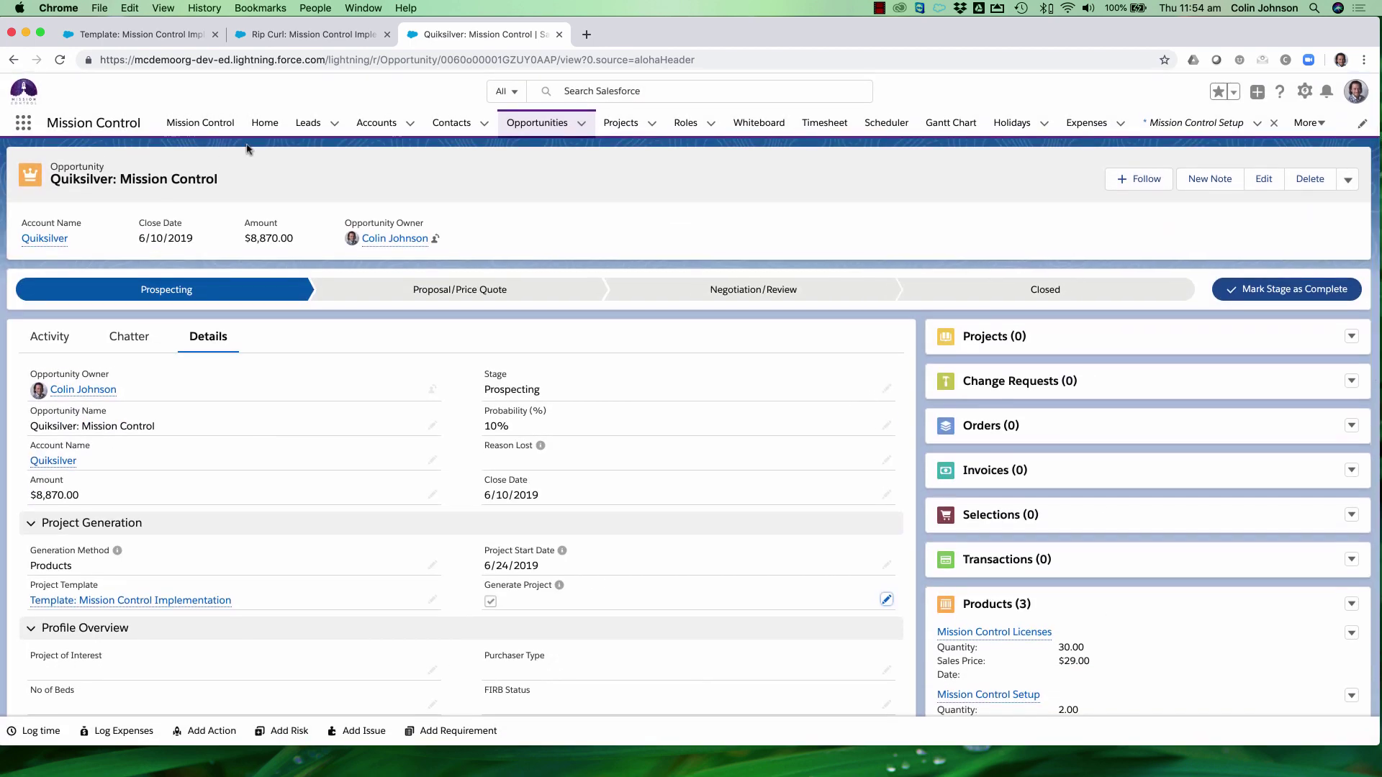
click(61, 62)
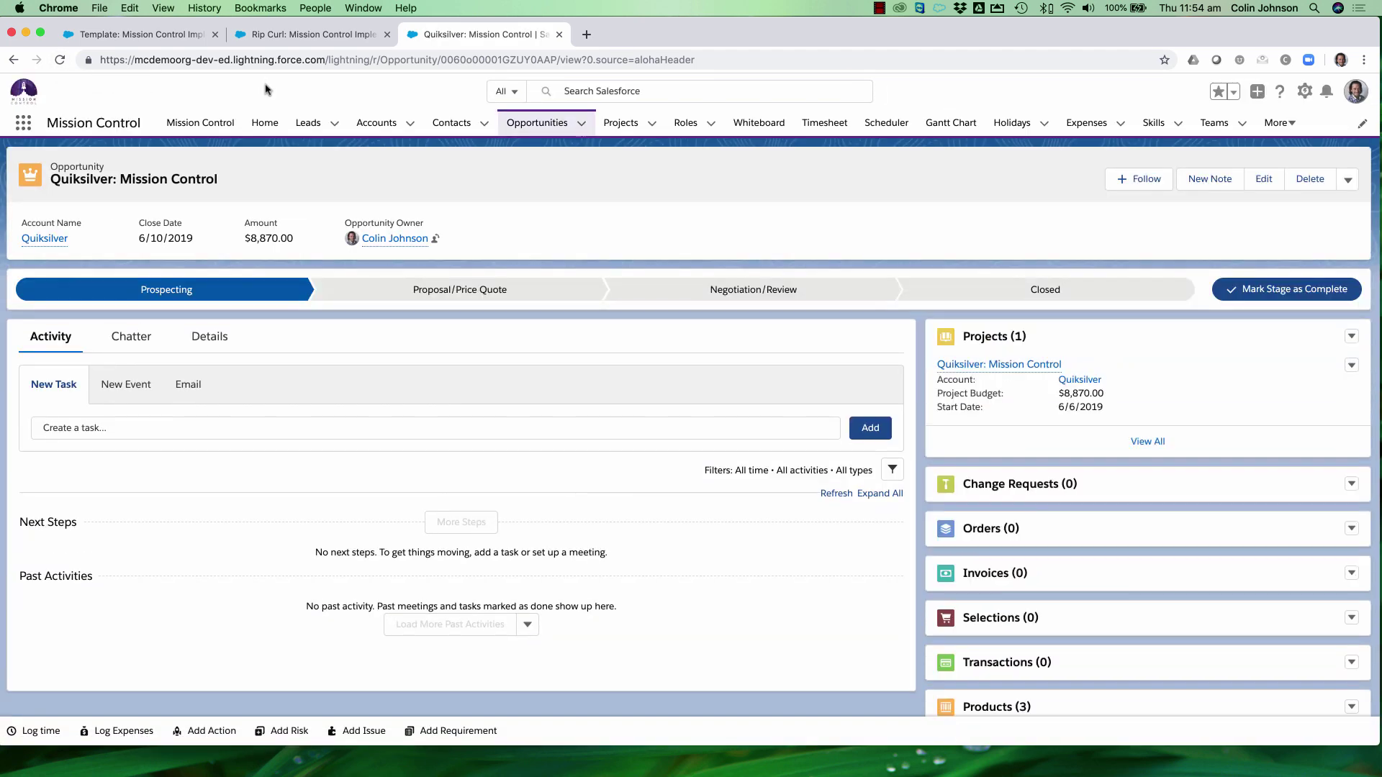
Step: Open the generated Quiksilver: Mission Control project and expand its Setup and Training milestones to examine their actions
mouse_move(981, 372)
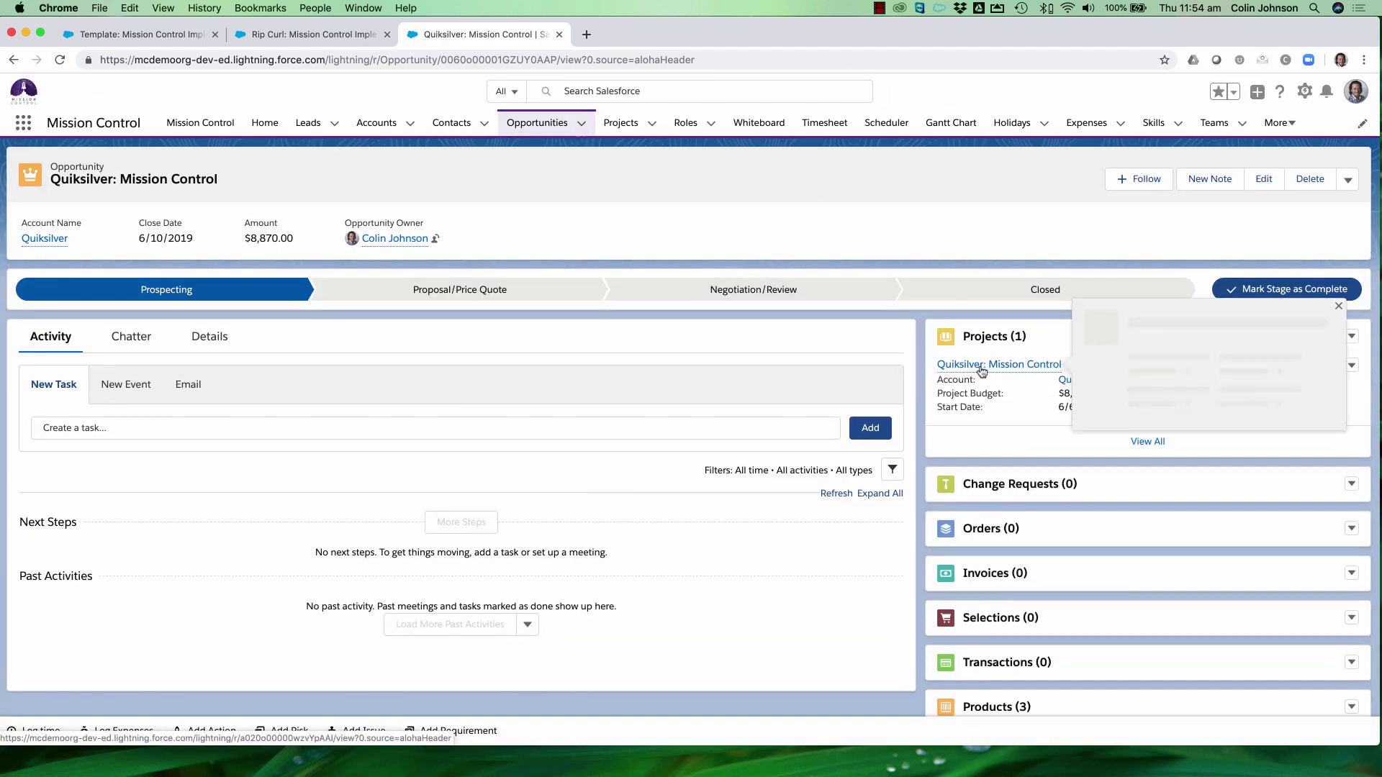
click(981, 369)
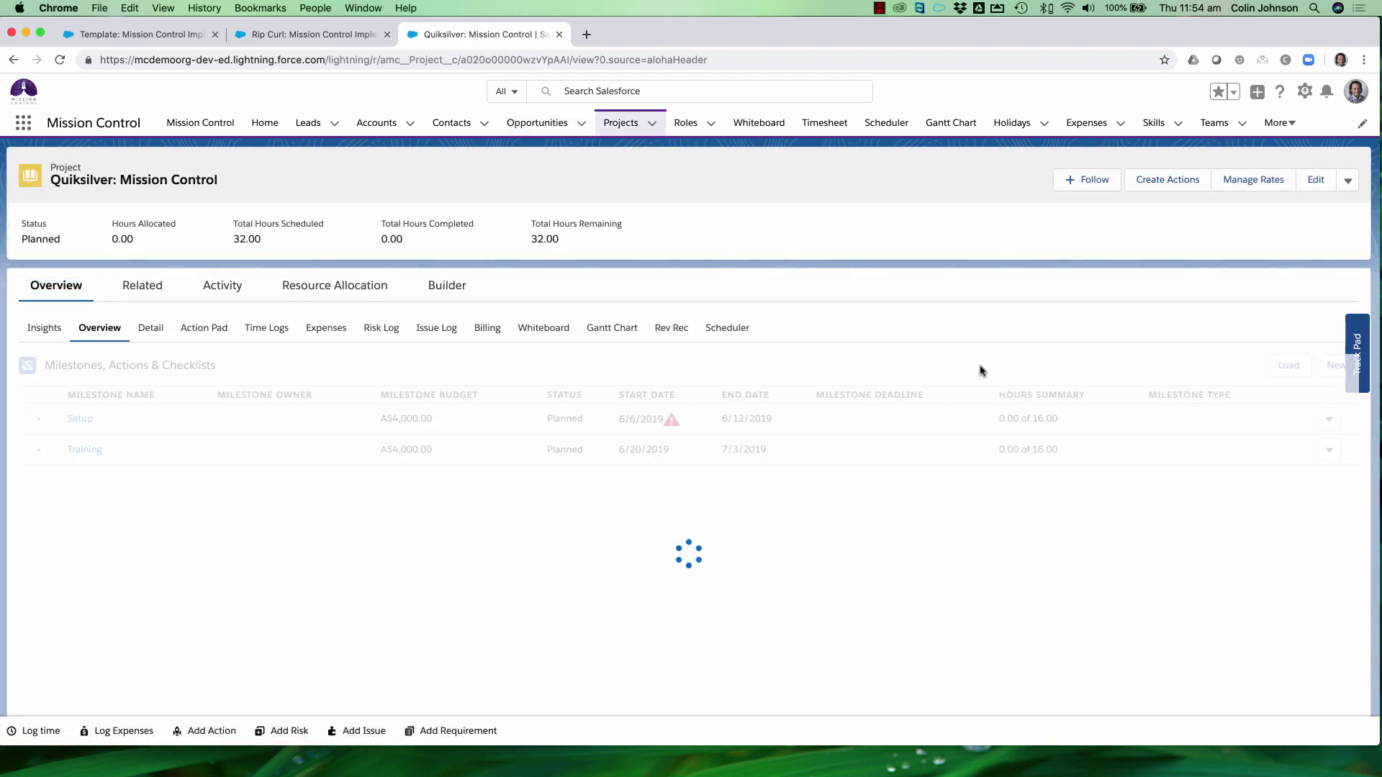
scroll(231, 561, down, 2)
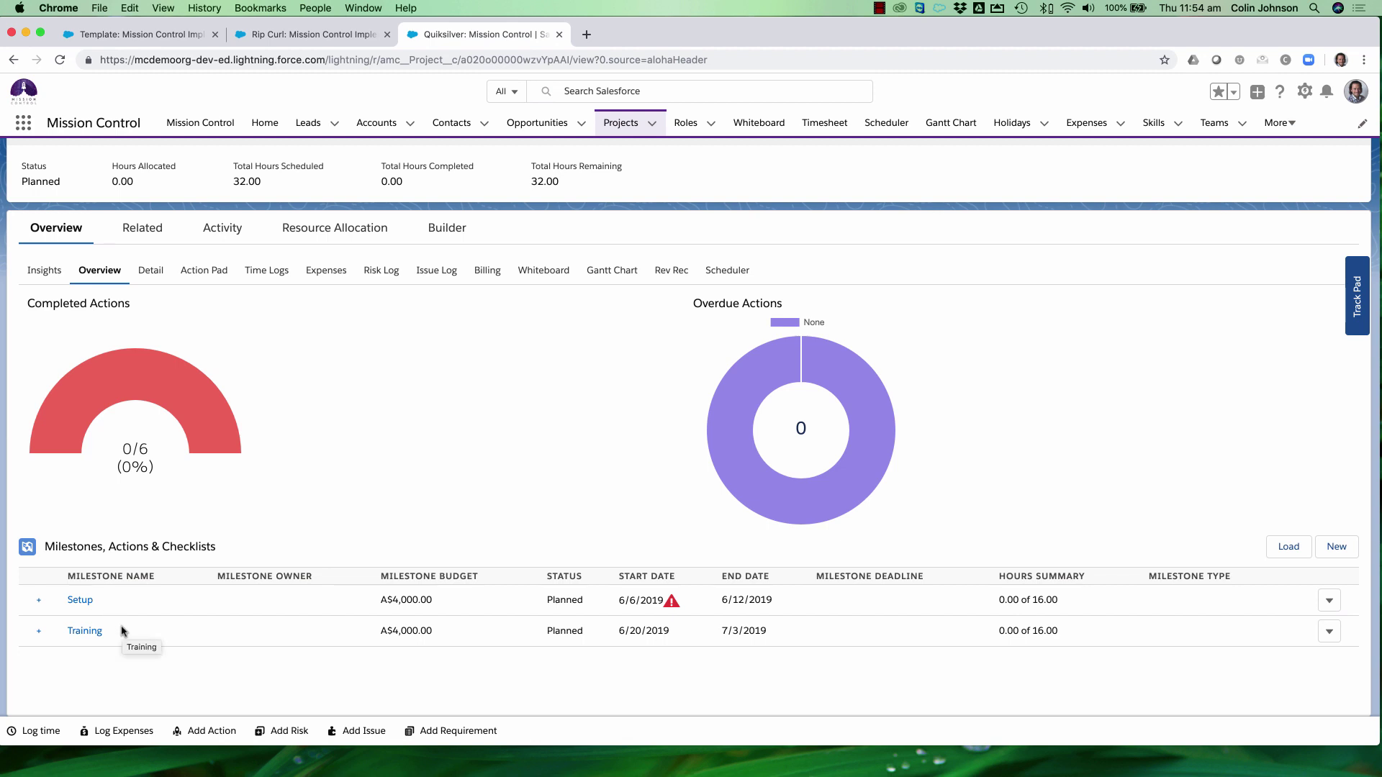
click(39, 606)
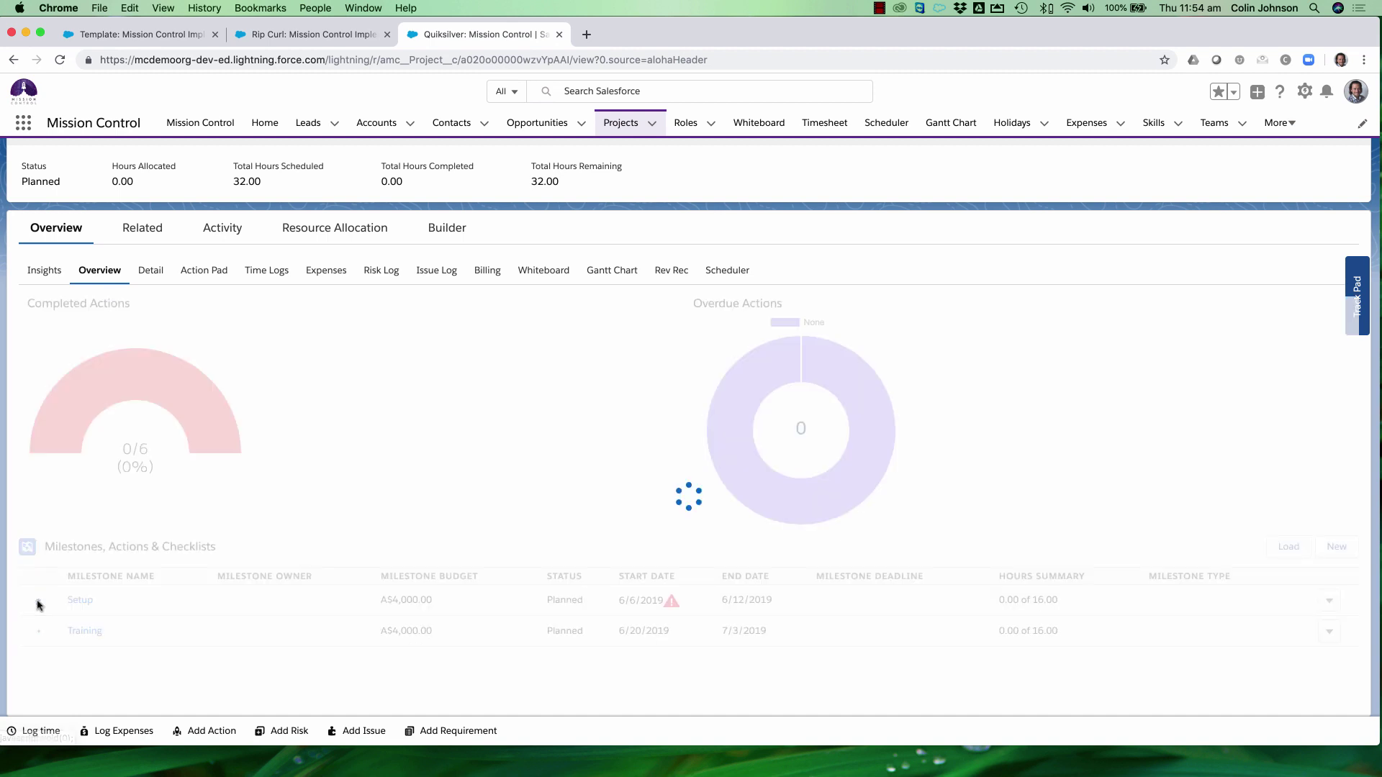
scroll(37, 606, down, 2)
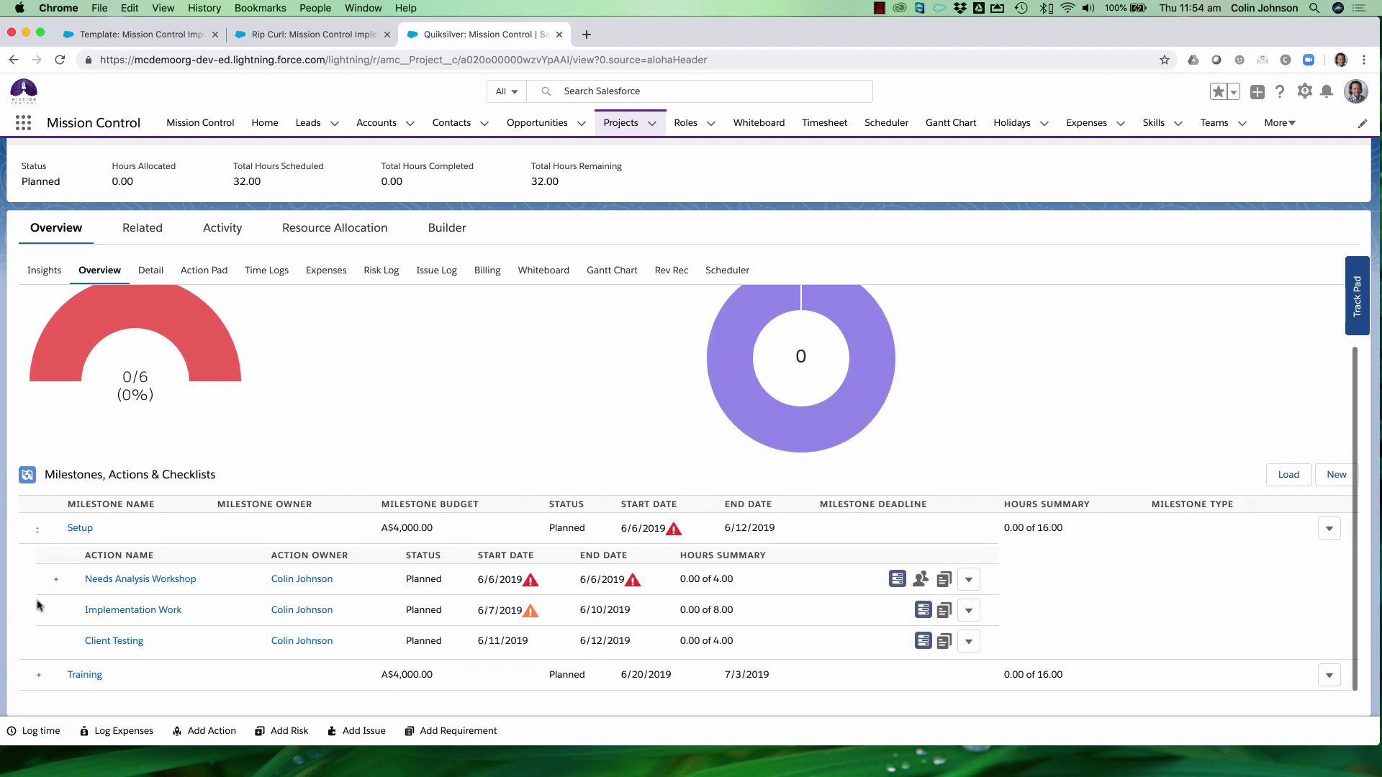
click(40, 676)
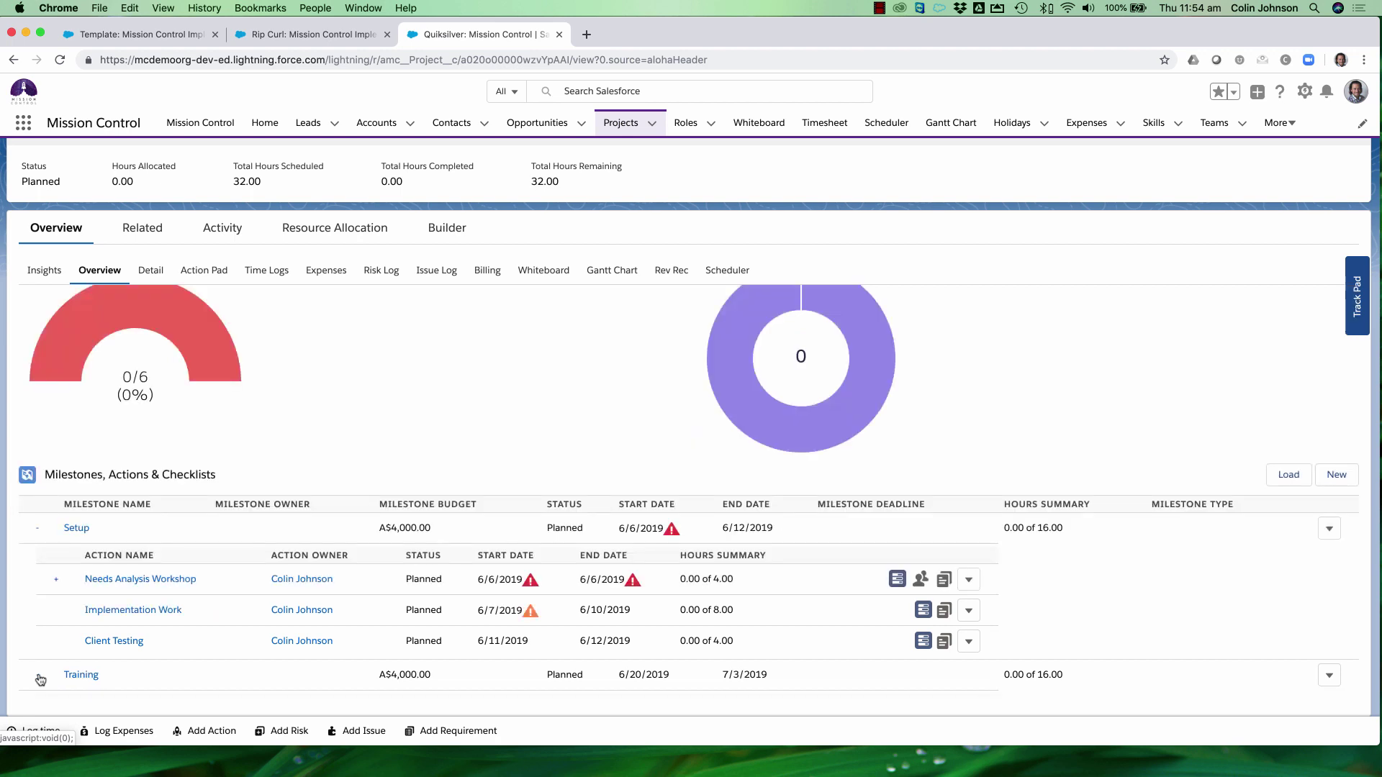
Step: Review the generated project's Training milestone actions, and open Opportunity Field Mapping from the Mission Control Console's Control Pad
scroll(39, 678, down, 3)
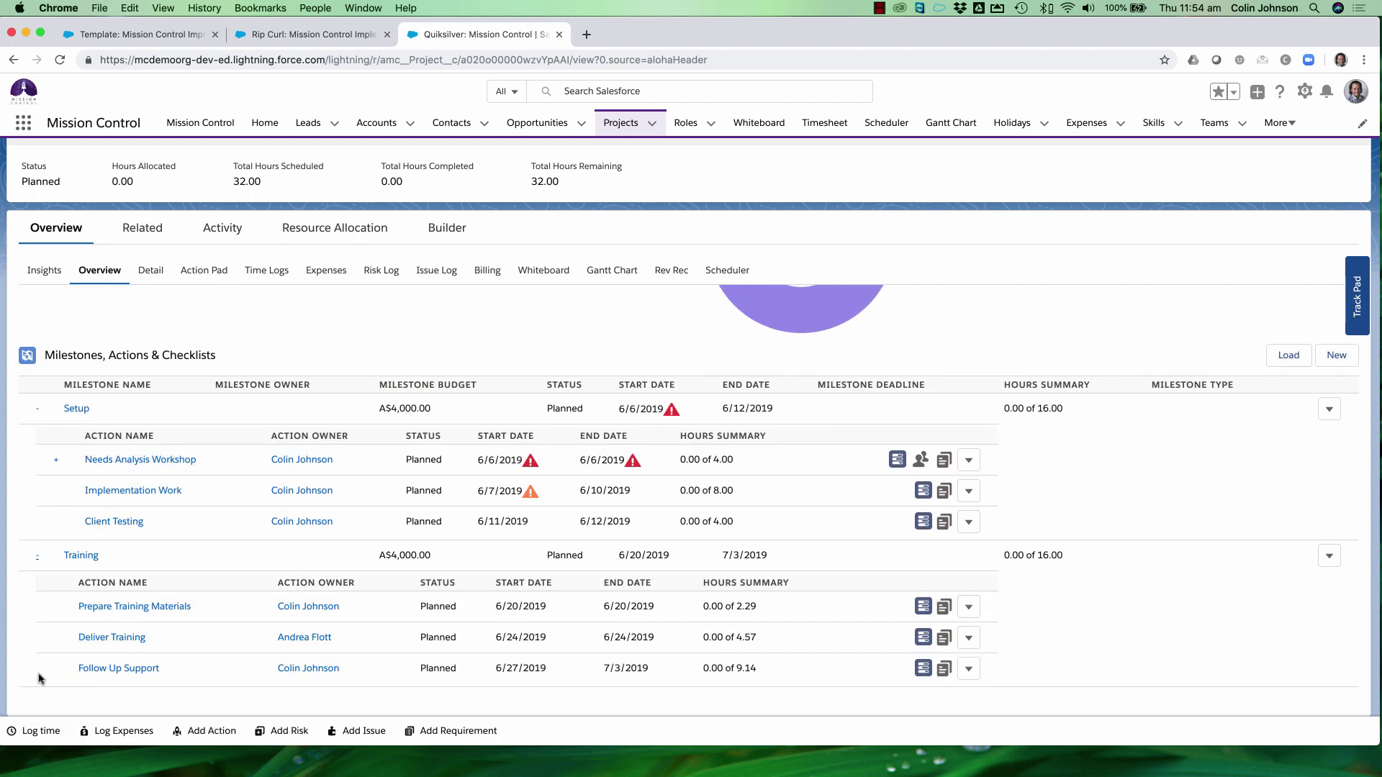
scroll(39, 676, up, 3)
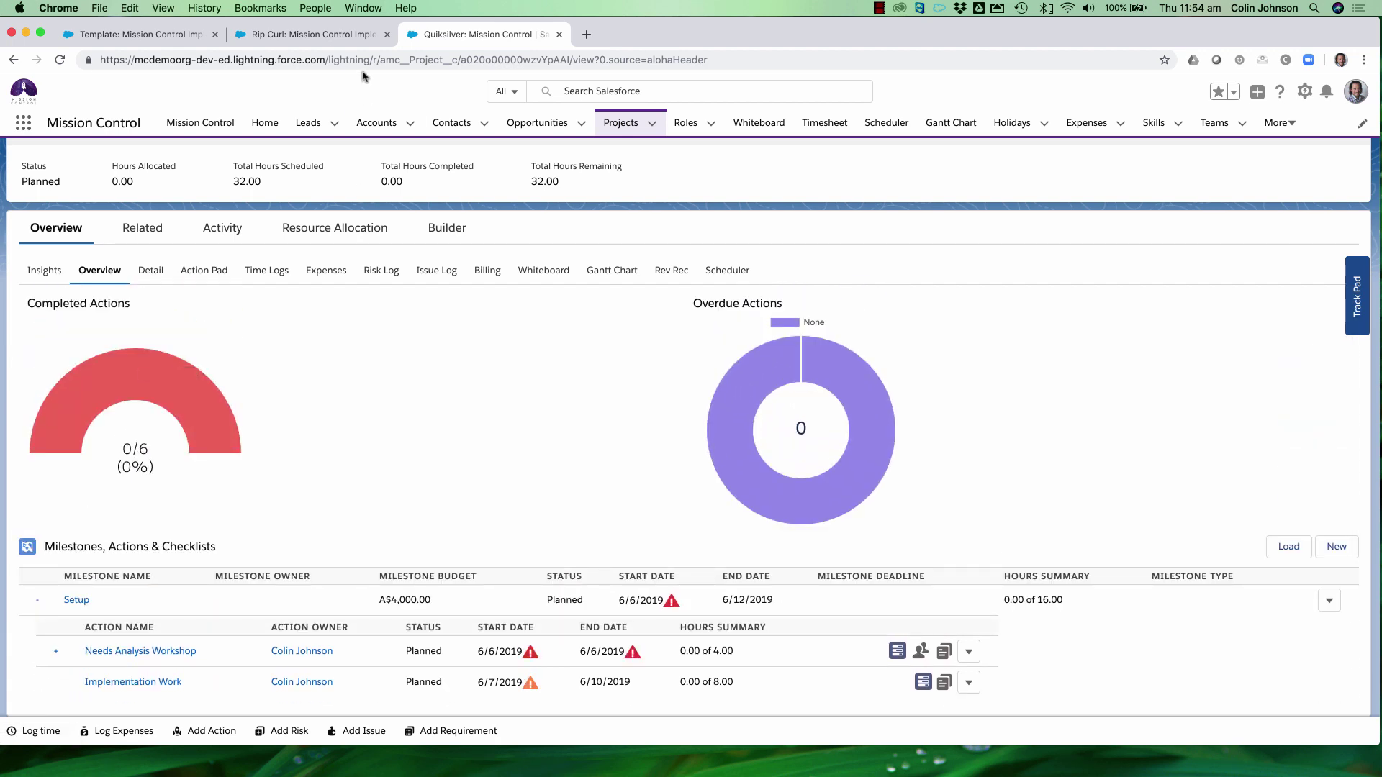
click(180, 128)
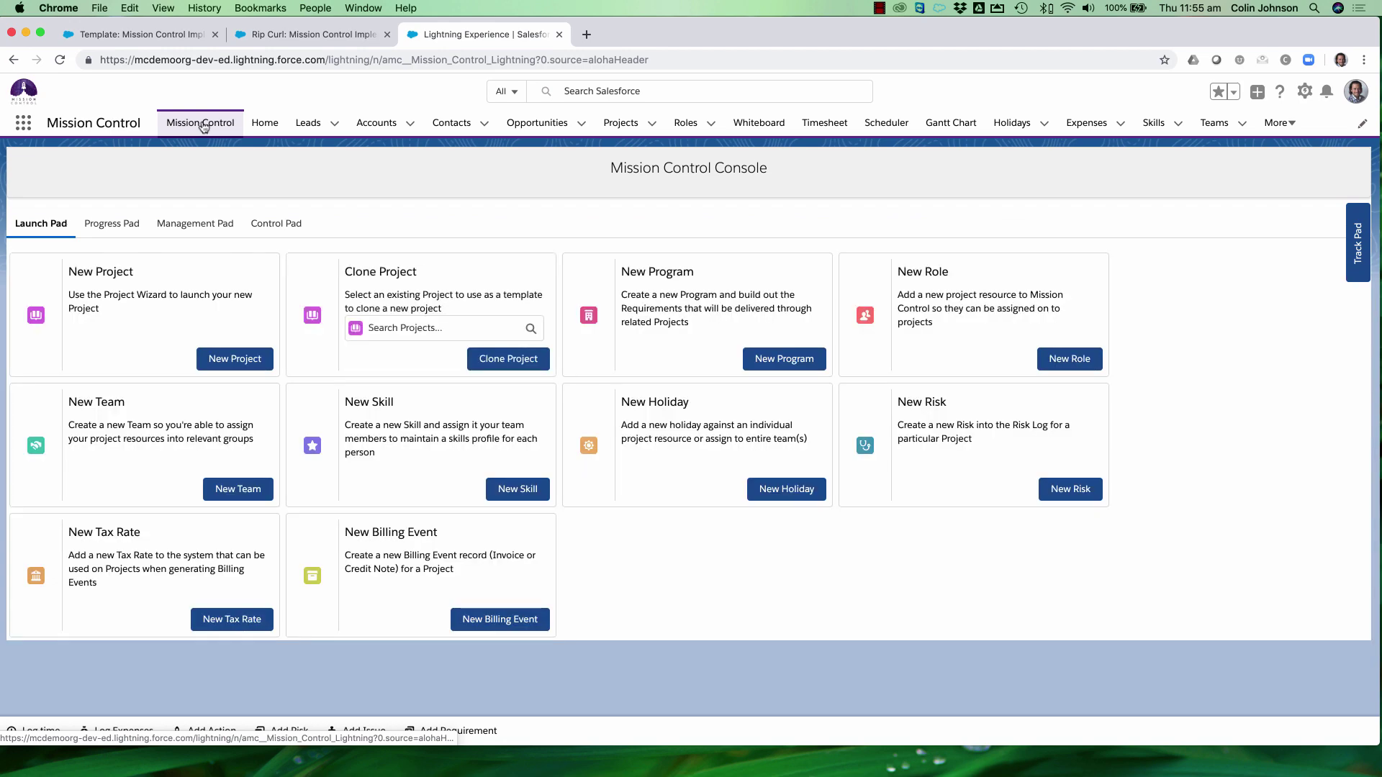
click(274, 226)
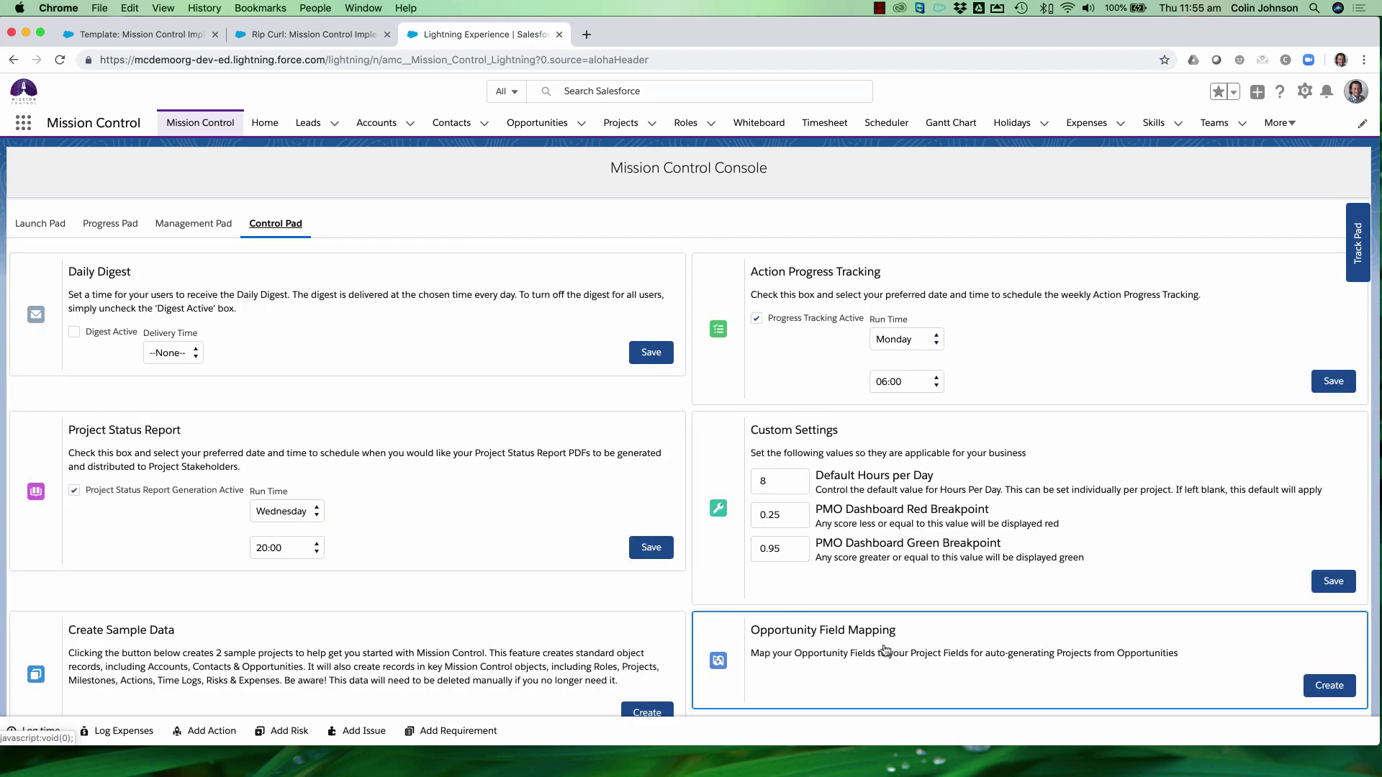
scroll(883, 649, down, 2)
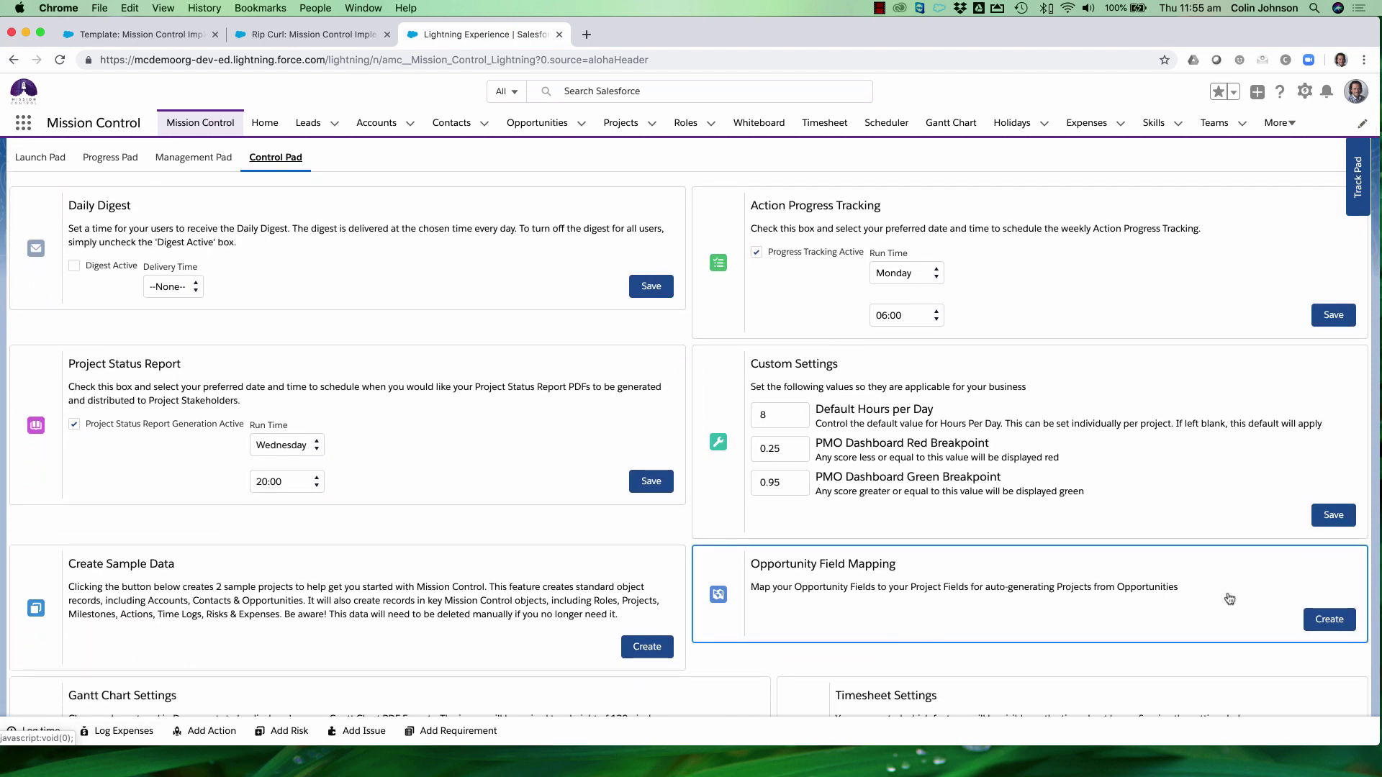
click(1326, 621)
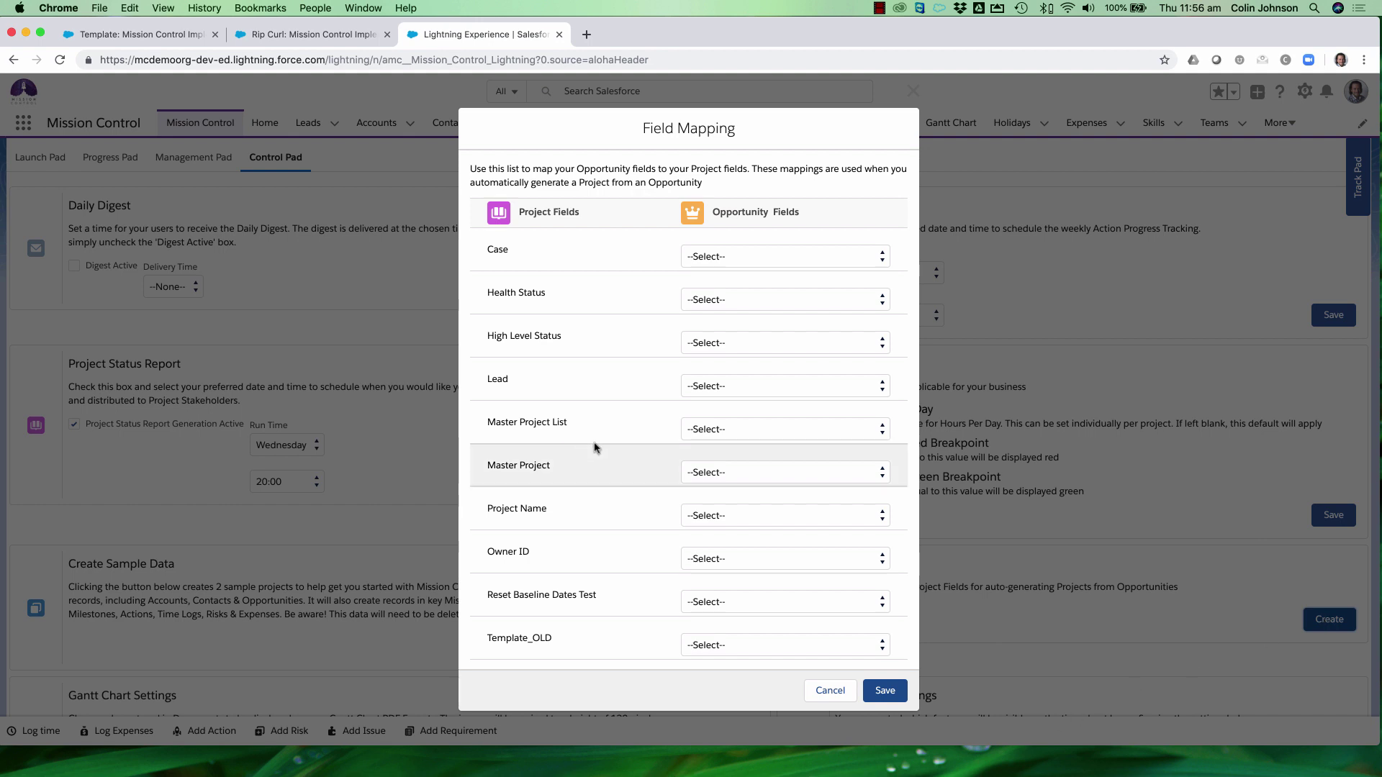
Step: Review which Opportunity fields are mapped to the Project fields and save the field mapping
scroll(610, 441, down, 1)
scroll(610, 441, down, 5)
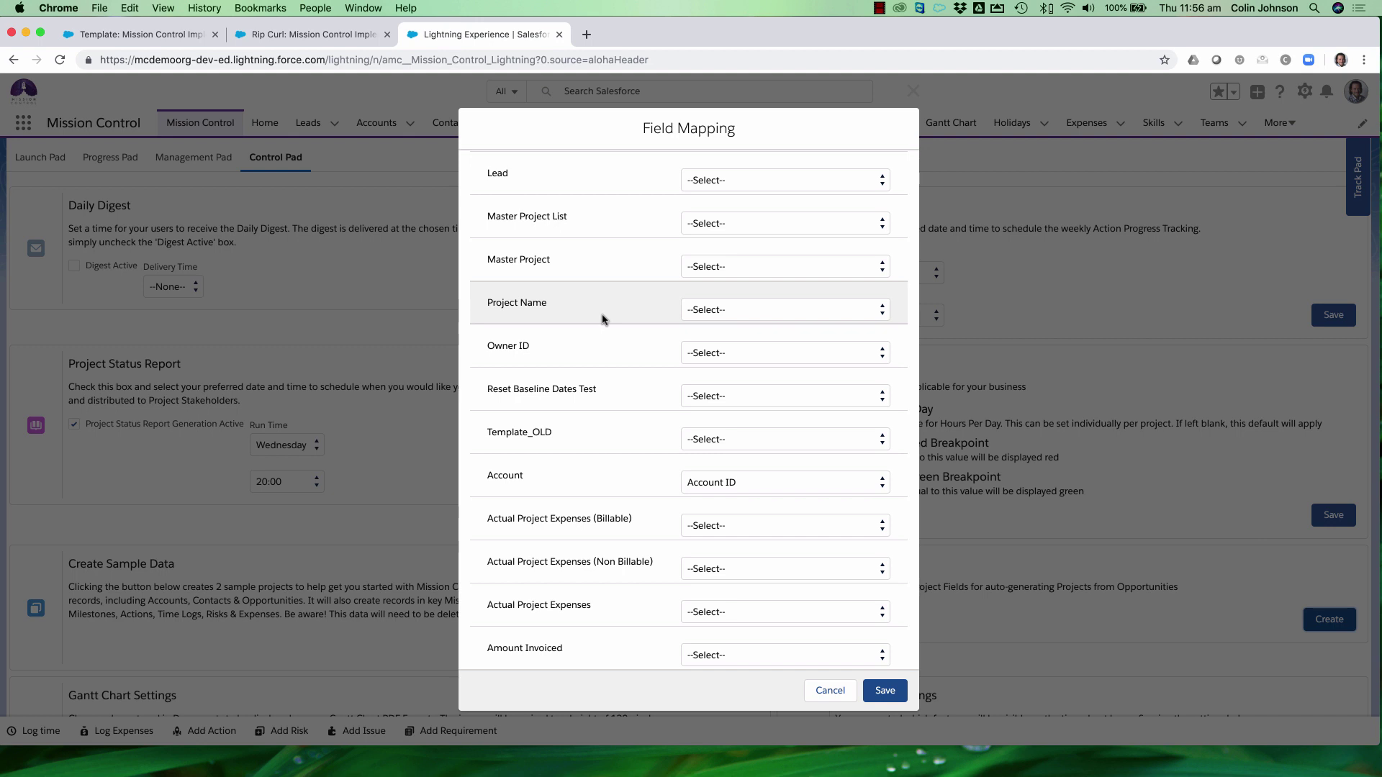
scroll(603, 319, up, 5)
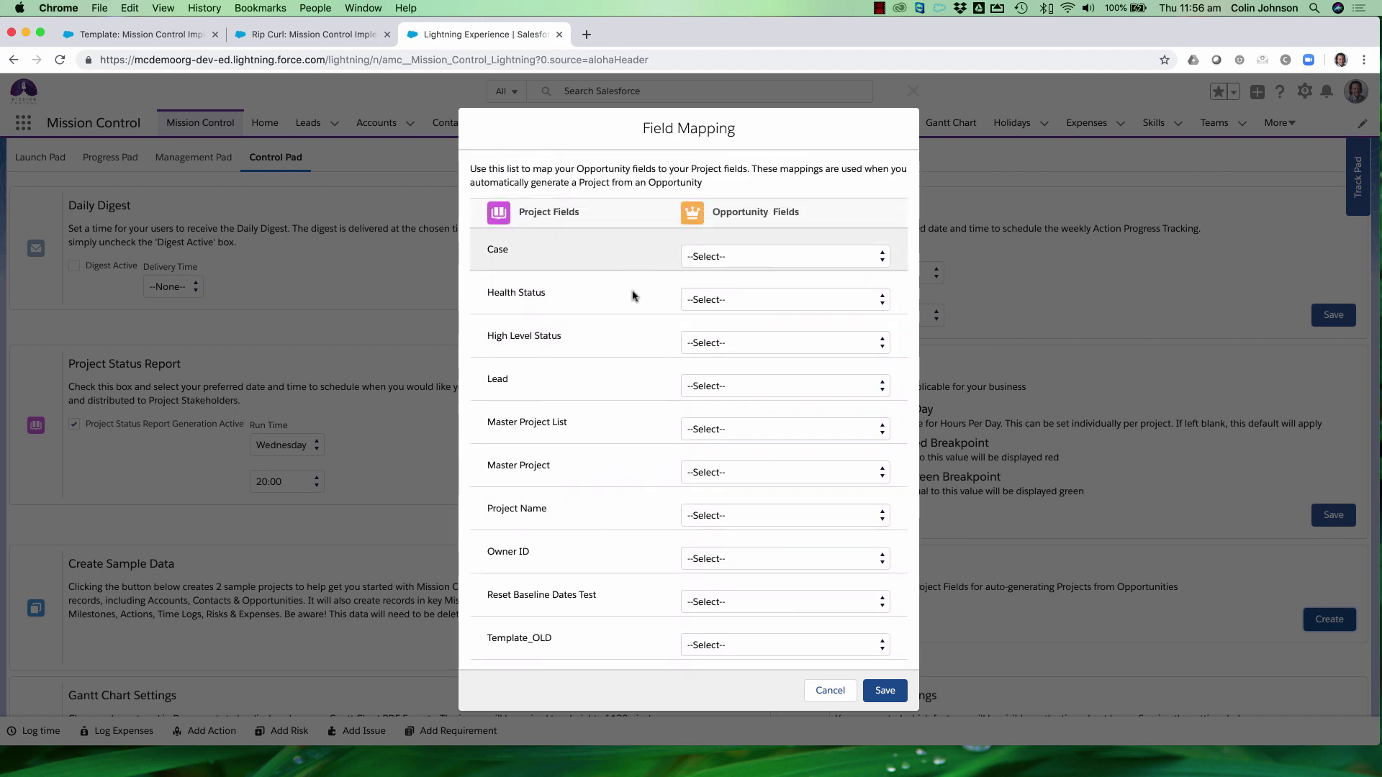
click(885, 691)
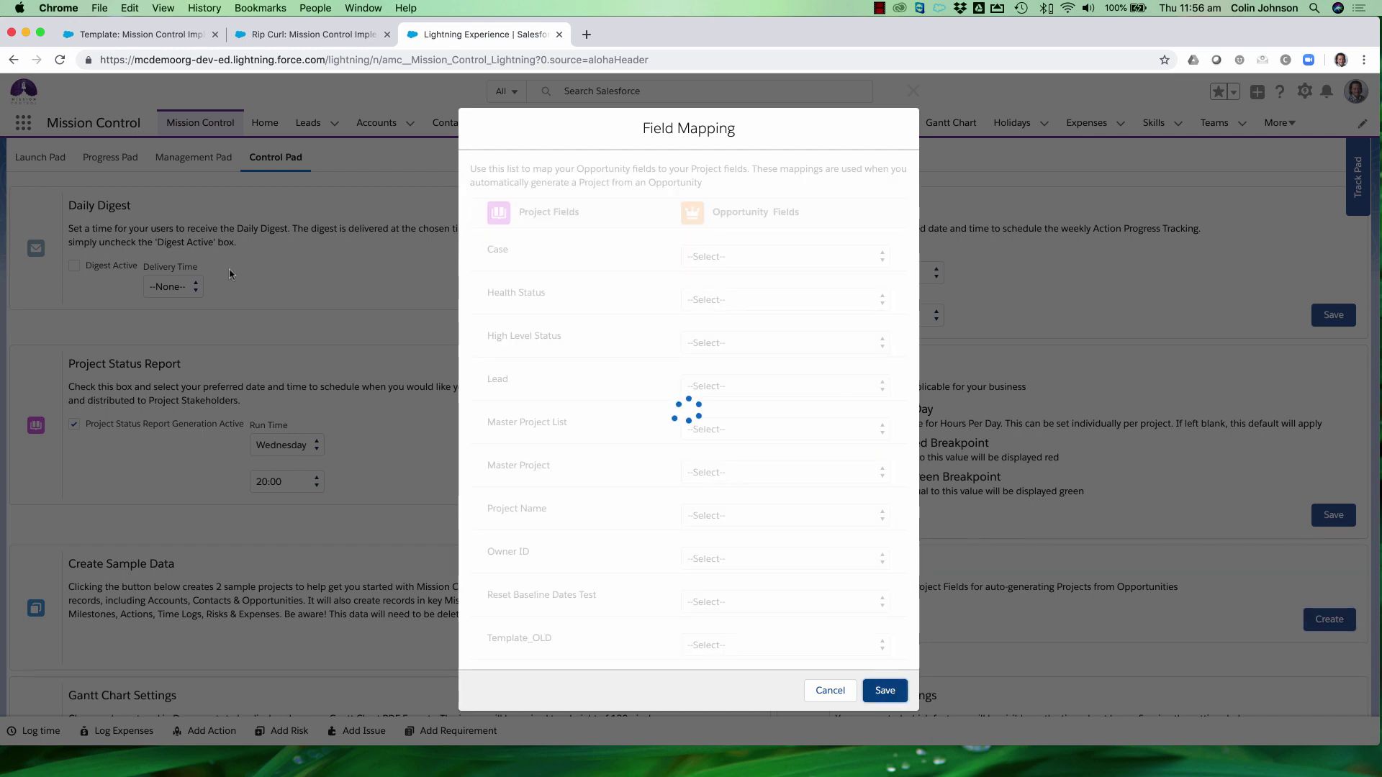